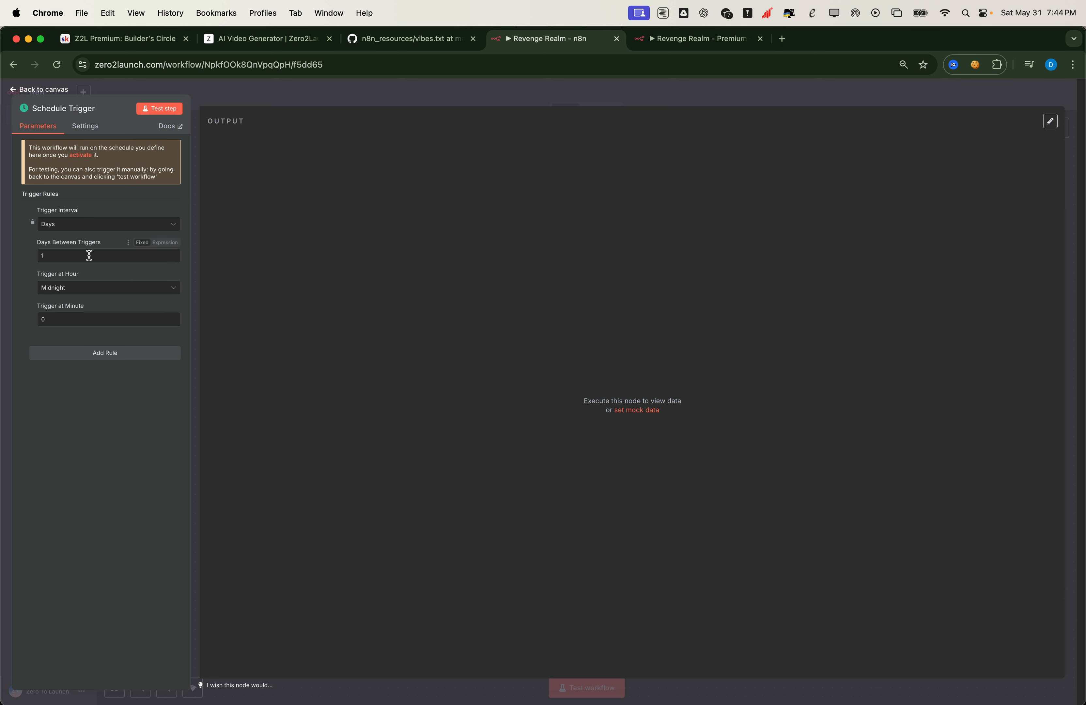
Add a Google Sheets node with the Get row(s) in sheet action after the Schedule Trigger
{"action": "left_click", "coordinate": [38, 89]}
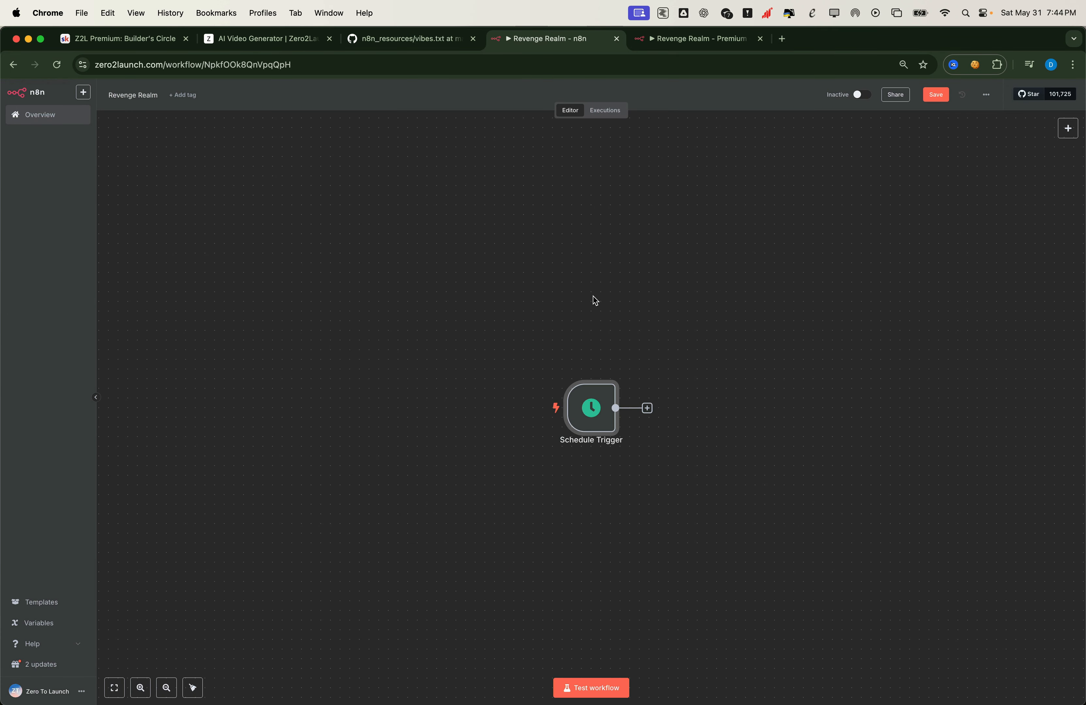
{"action": "left_click", "coordinate": [646, 408]}
{"action": "type", "text": "sheet"}
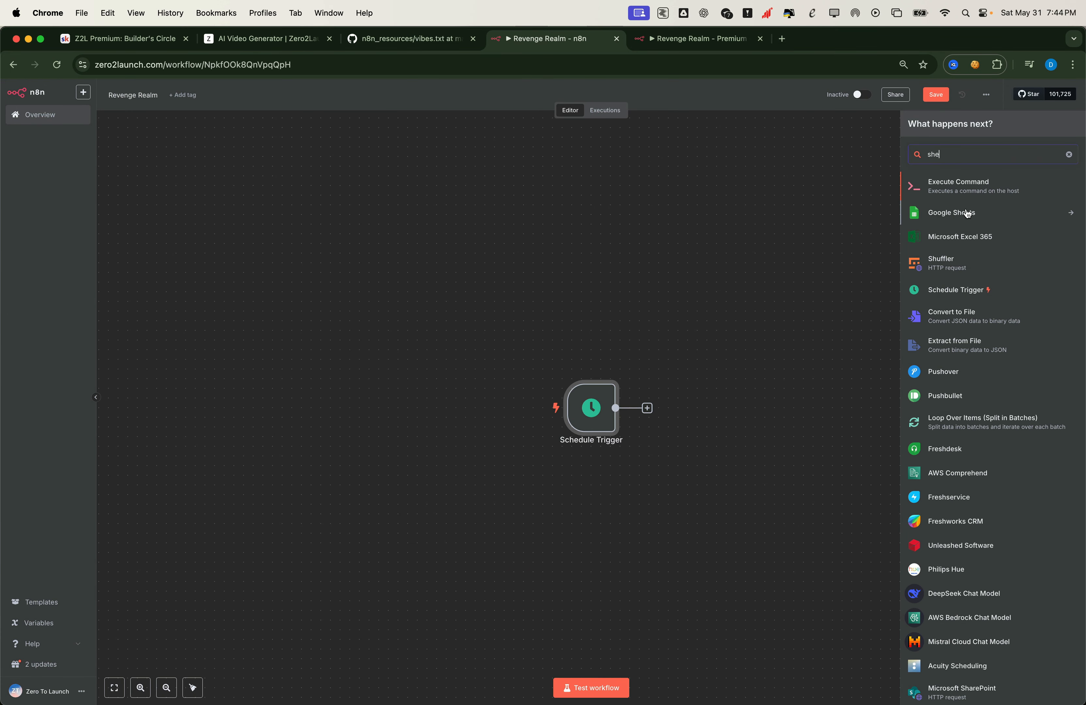
{"action": "left_click", "coordinate": [965, 210]}
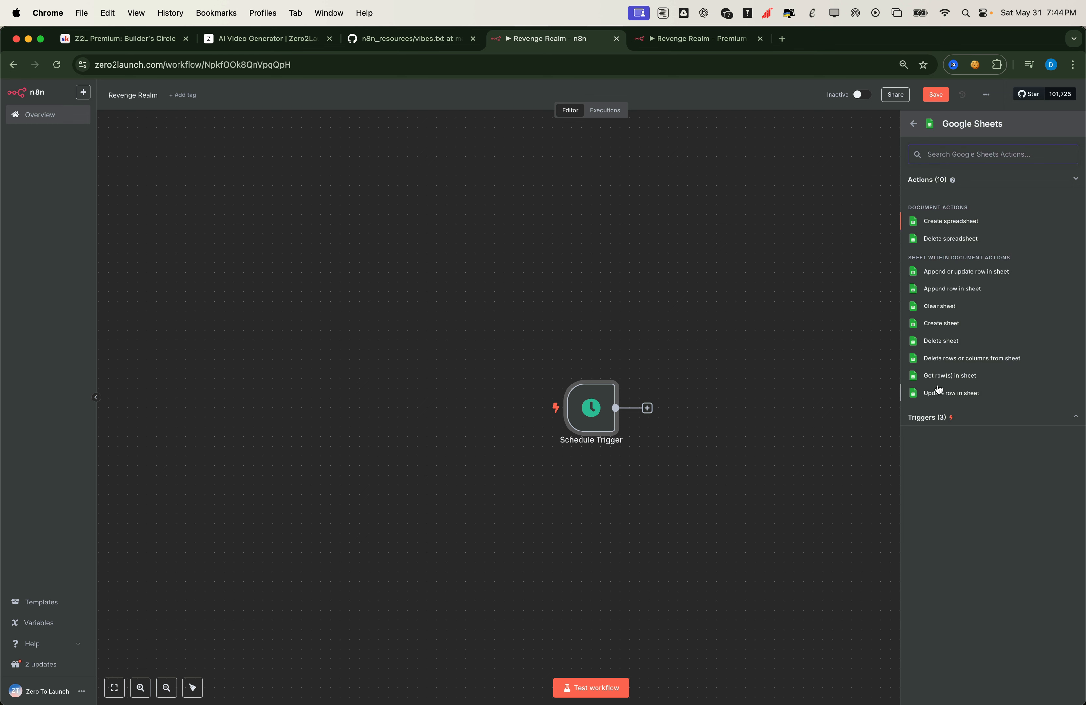
{"action": "left_click", "coordinate": [943, 376]}
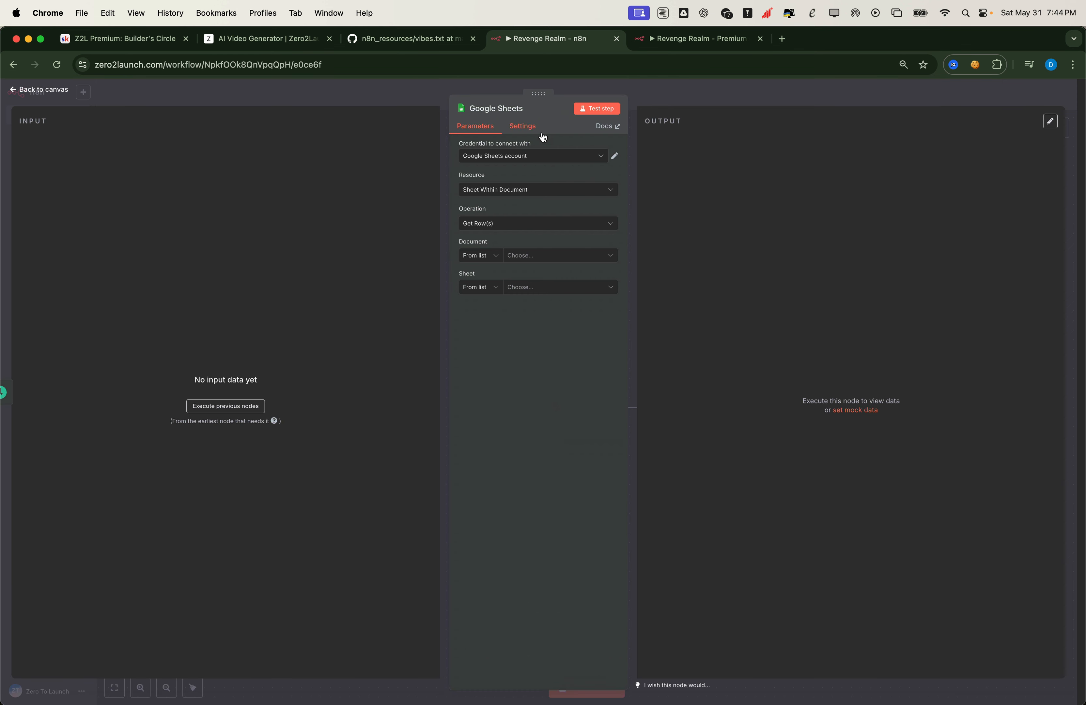
Configure the node with the Google Sheets account credential, the pexels_background_videos document and the Video_List_with_Minutes sheet
{"action": "left_click", "coordinate": [547, 154]}
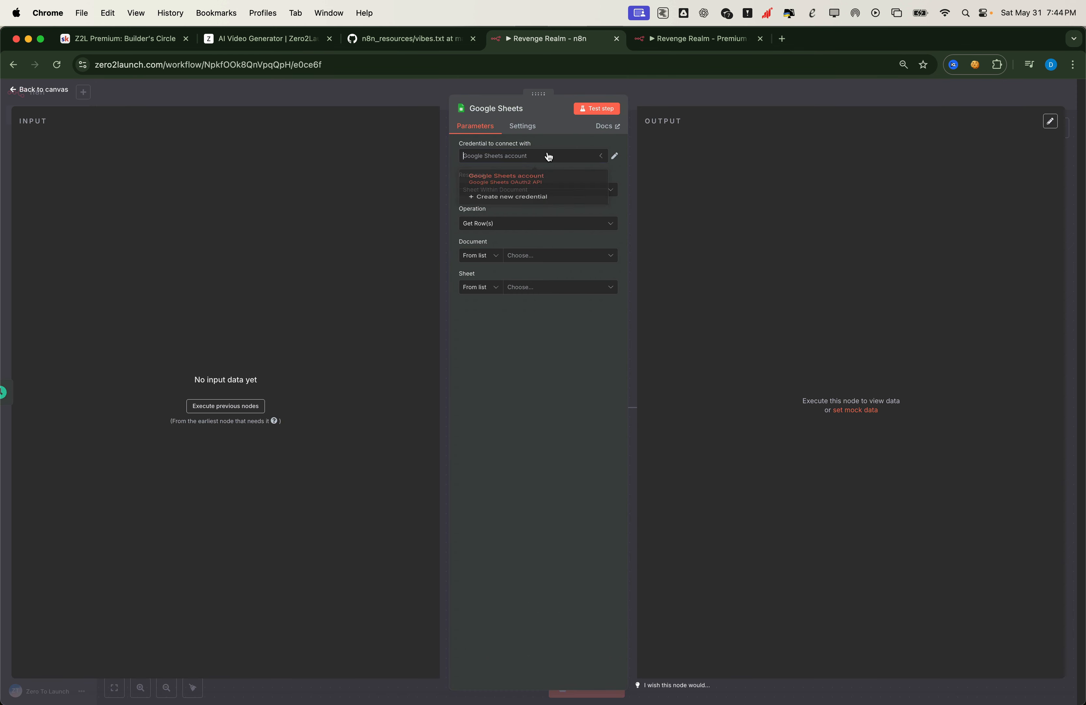
{"action": "left_click", "coordinate": [559, 183]}
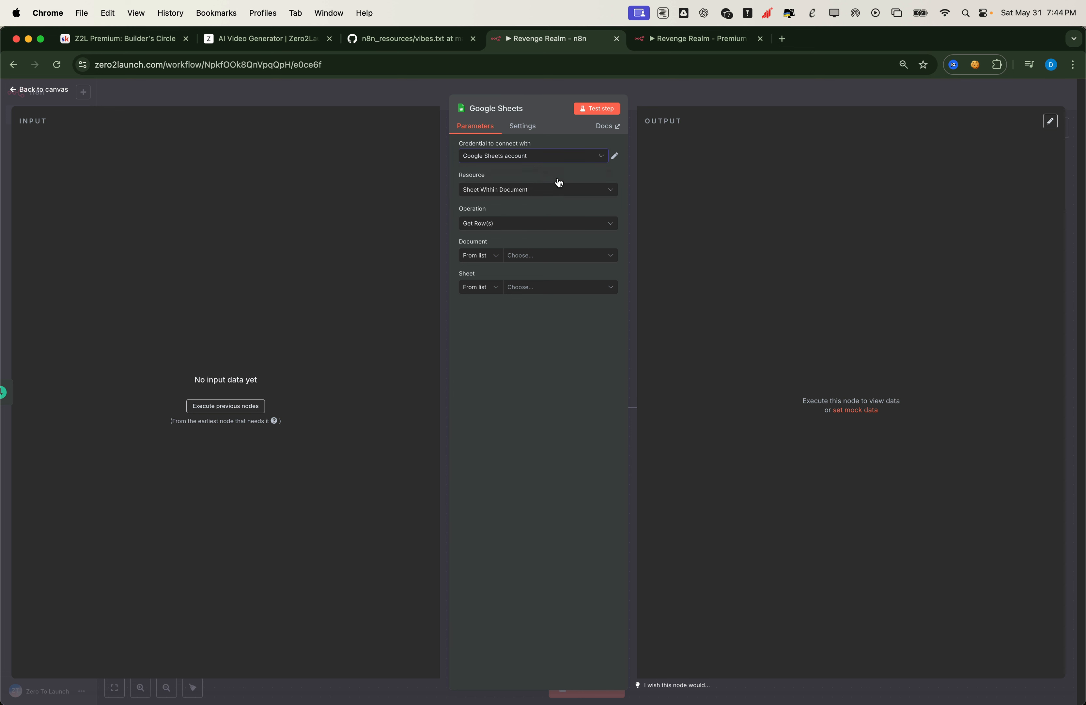
{"action": "left_click", "coordinate": [531, 257]}
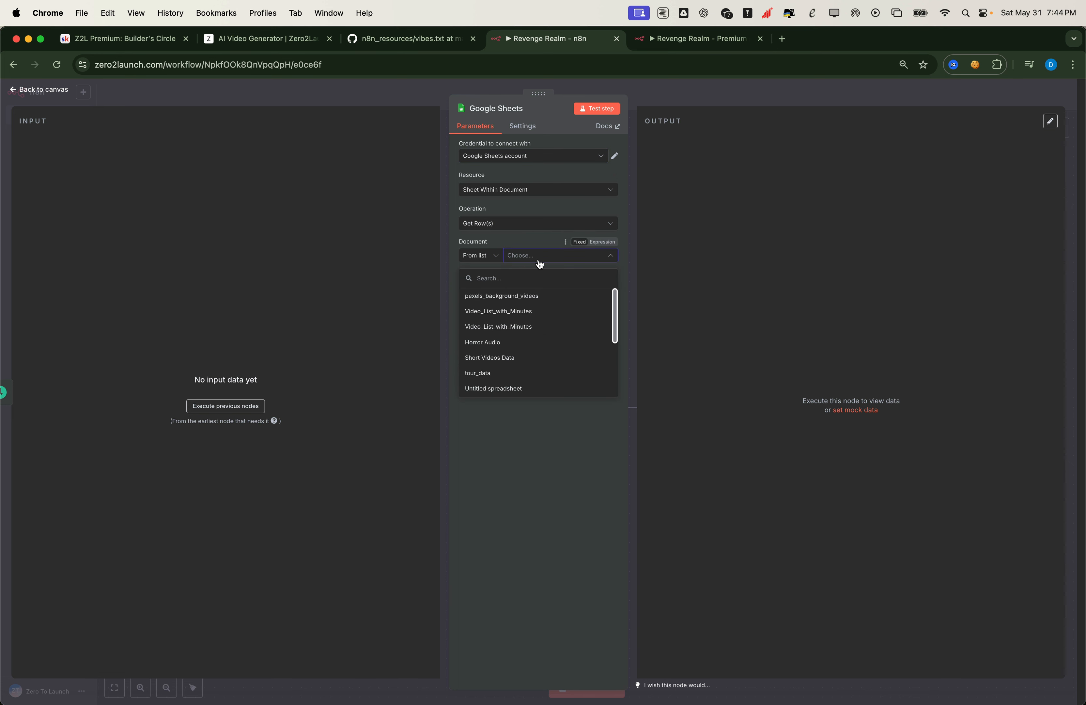
{"action": "left_click", "coordinate": [499, 299]}
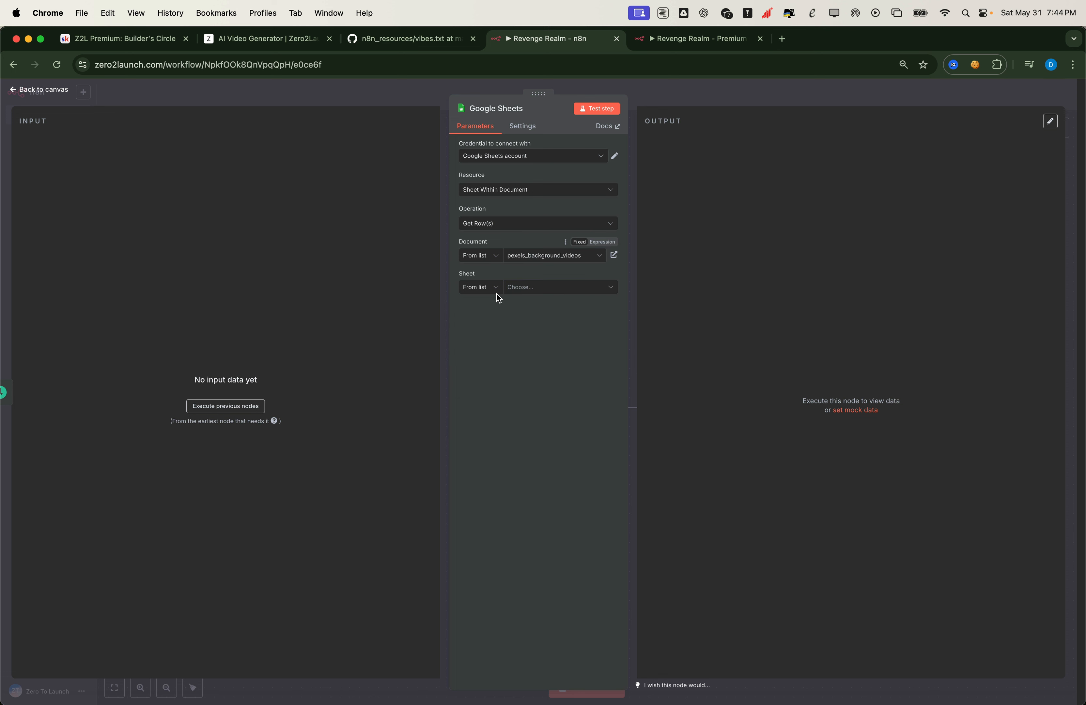
{"action": "left_click", "coordinate": [527, 292]}
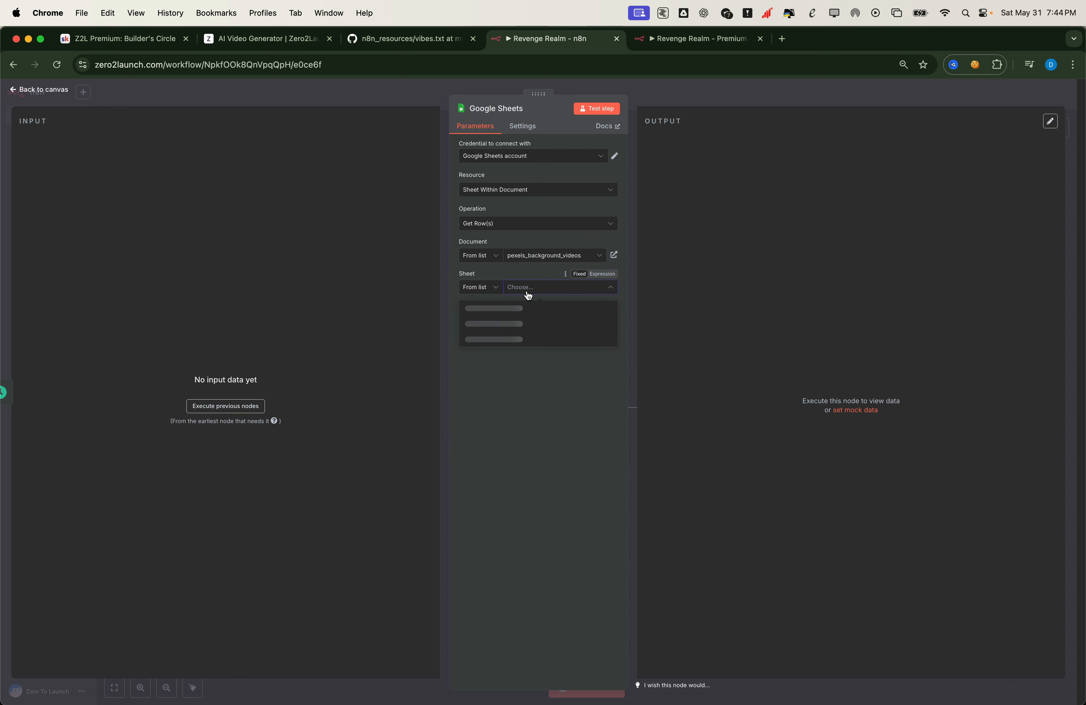
{"action": "left_click", "coordinate": [507, 309]}
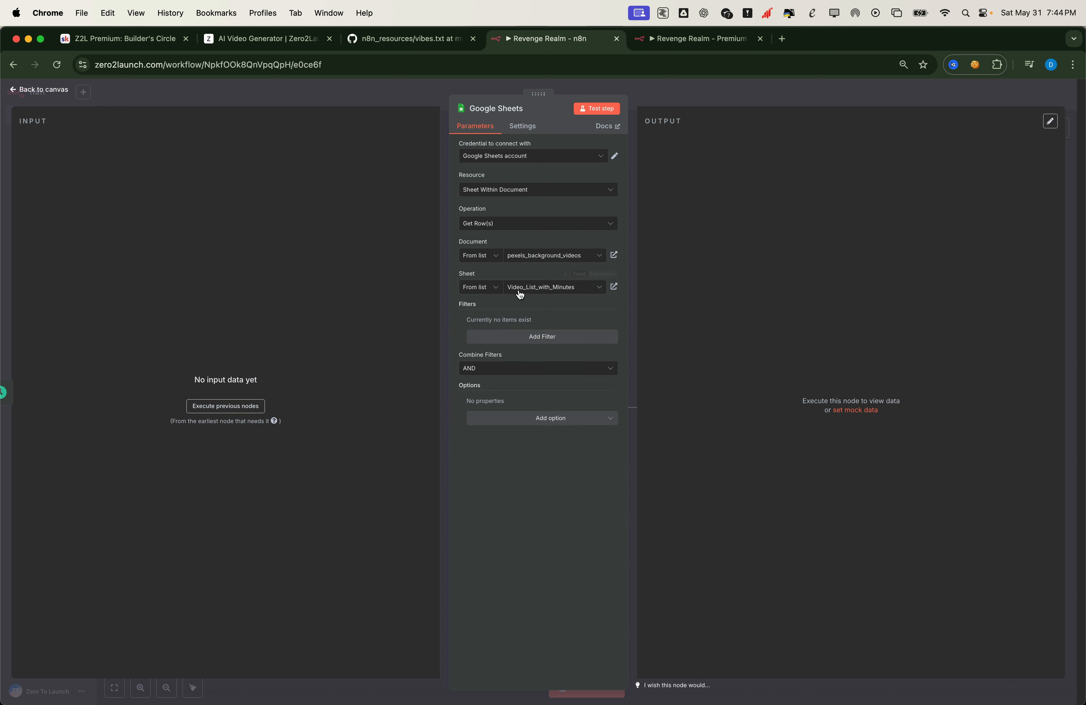
Open the linked sheet, download the background video from the No. 6 URL and preview part of it
{"action": "left_click", "coordinate": [613, 286]}
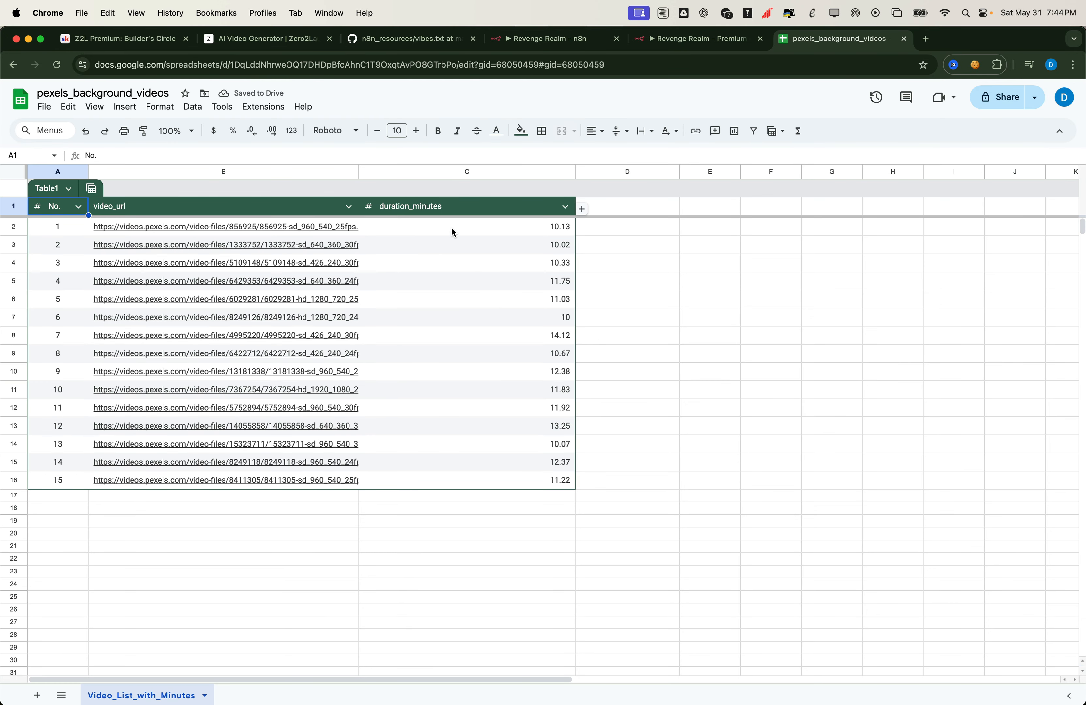
{"action": "mouse_move", "coordinate": [277, 235]}
{"action": "left_click", "coordinate": [305, 321], "text": "super"}
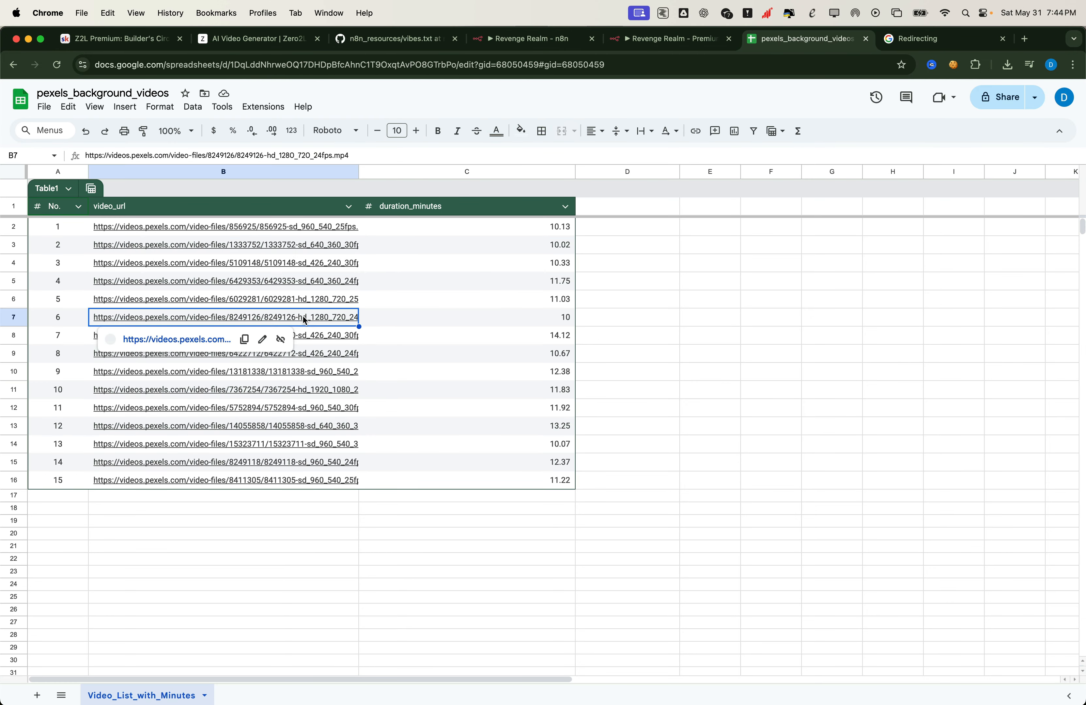
{"action": "left_click", "coordinate": [213, 341]}
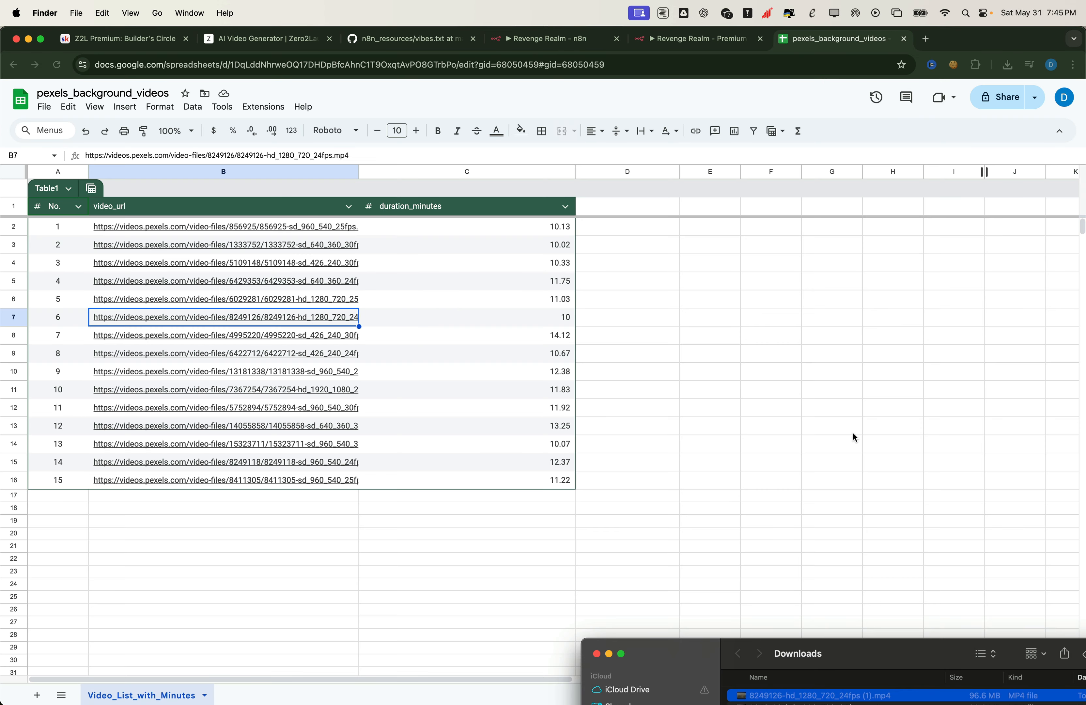
{"action": "key", "text": "space"}
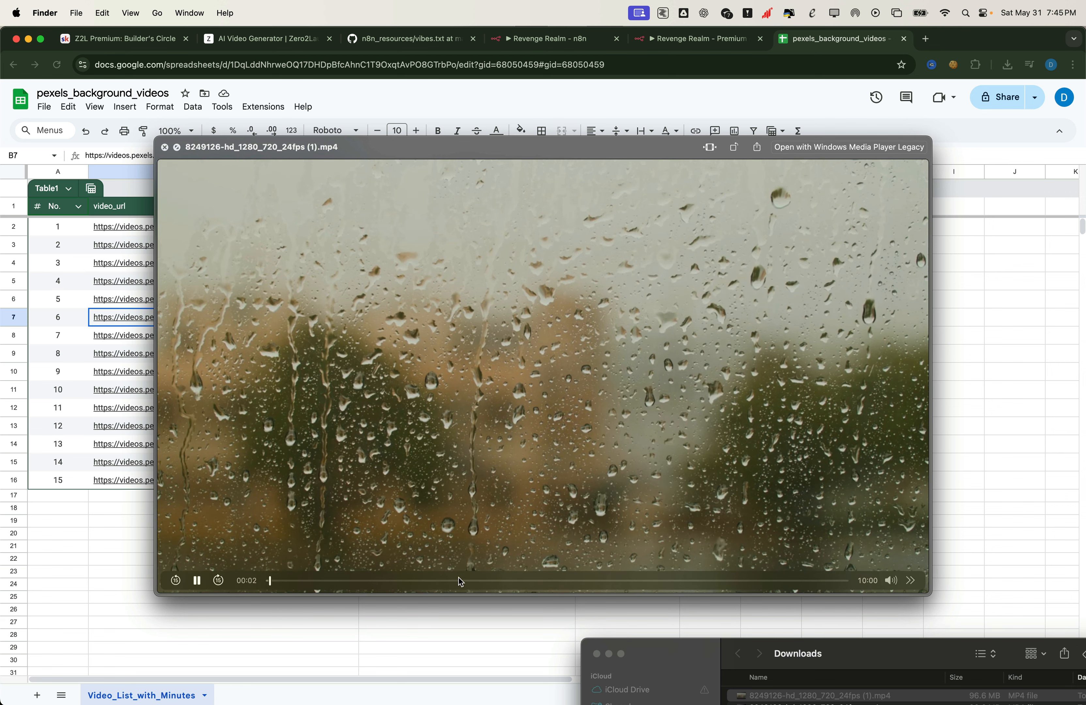
{"action": "left_click_drag", "start_coordinate": [459, 577], "coordinate": [715, 577]}
{"action": "key", "text": "space"}
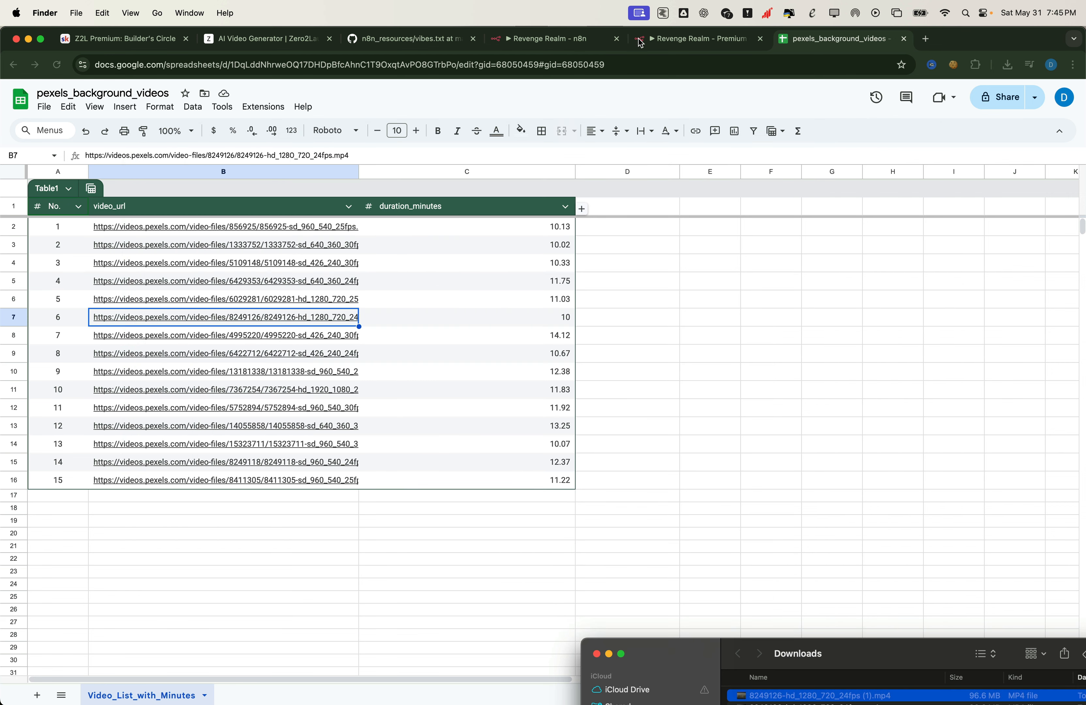
Return to the Revenge Realm workflow, test the Google Sheets node, review its output rows and go back to the canvas
{"action": "left_click", "coordinate": [579, 42]}
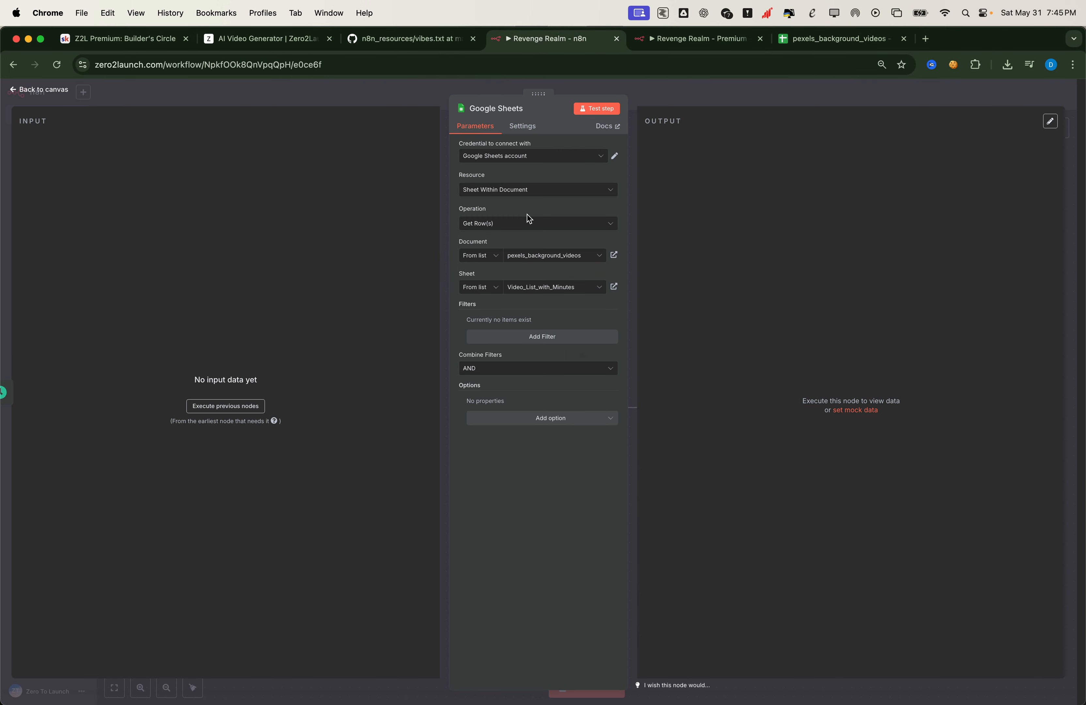
{"action": "left_click", "coordinate": [587, 112]}
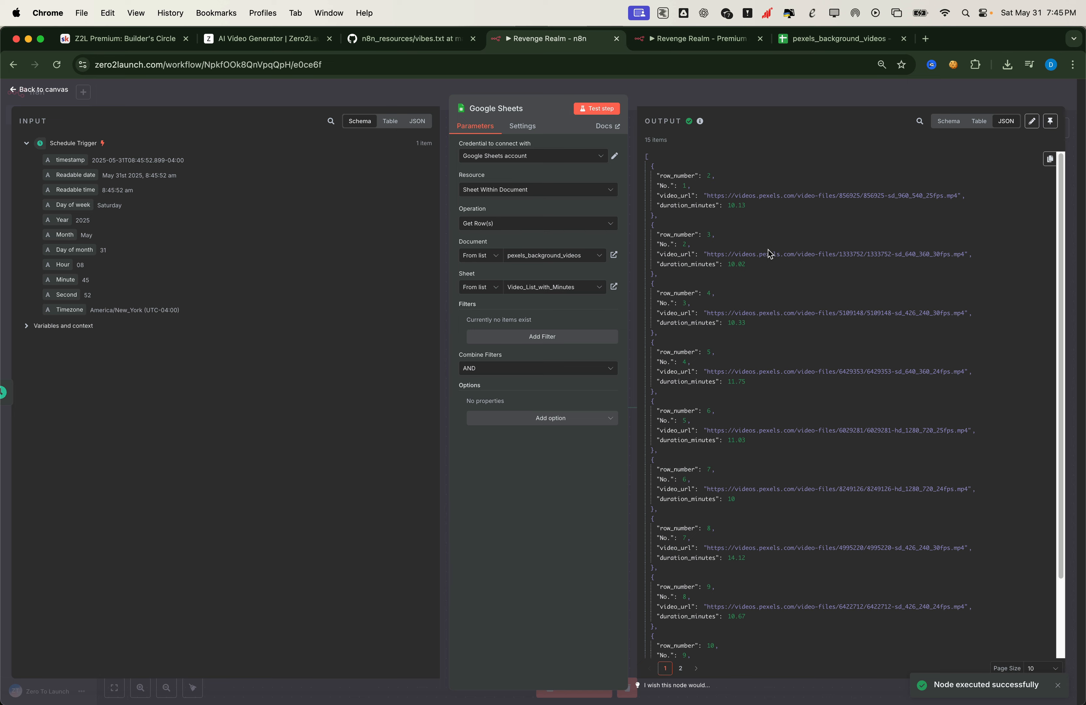
{"action": "scroll", "coordinate": [744, 216], "scroll_direction": "down", "scroll_amount": 3}
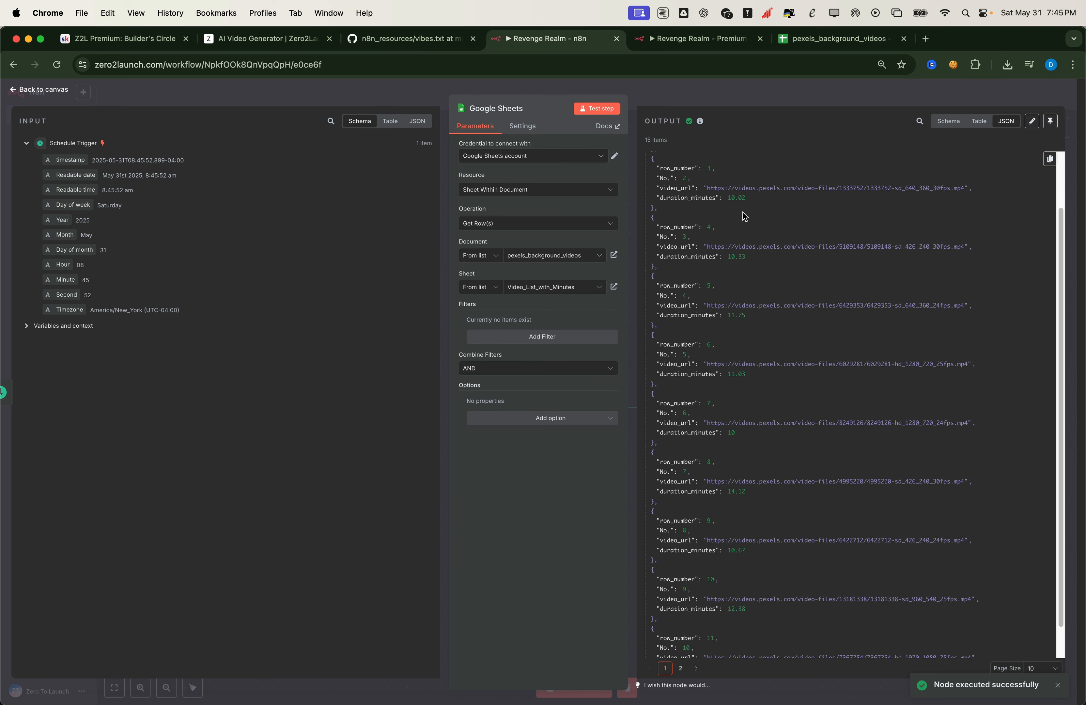
{"action": "left_click", "coordinate": [191, 96]}
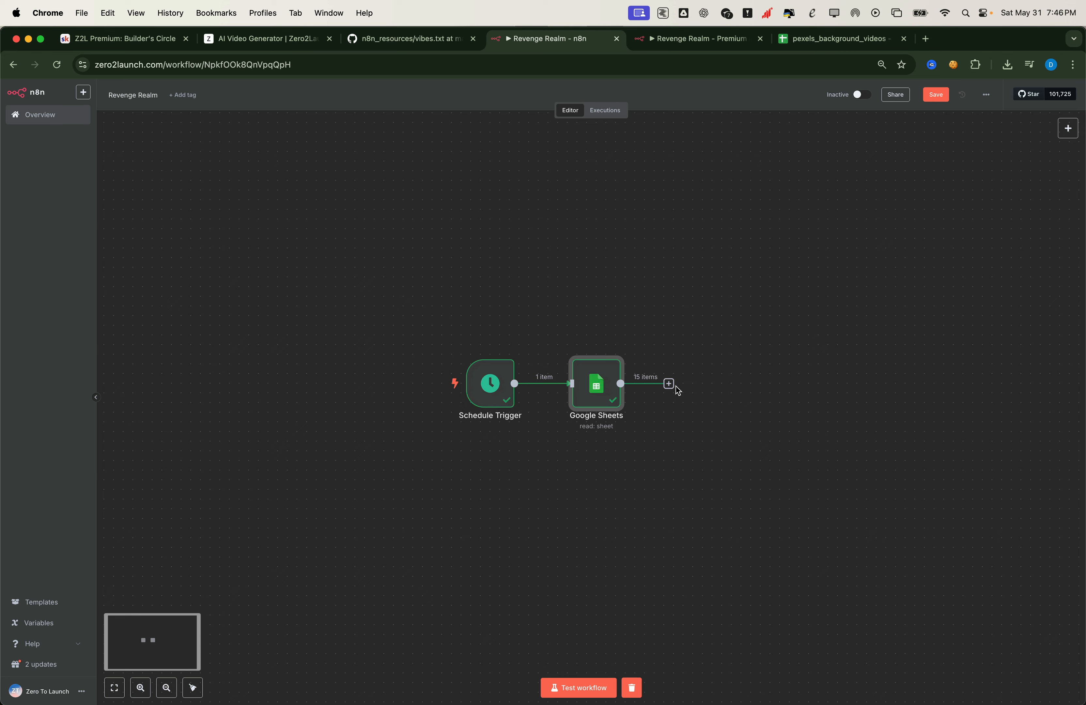
Add a Code node after the Google Sheets node
{"action": "left_click", "coordinate": [670, 385]}
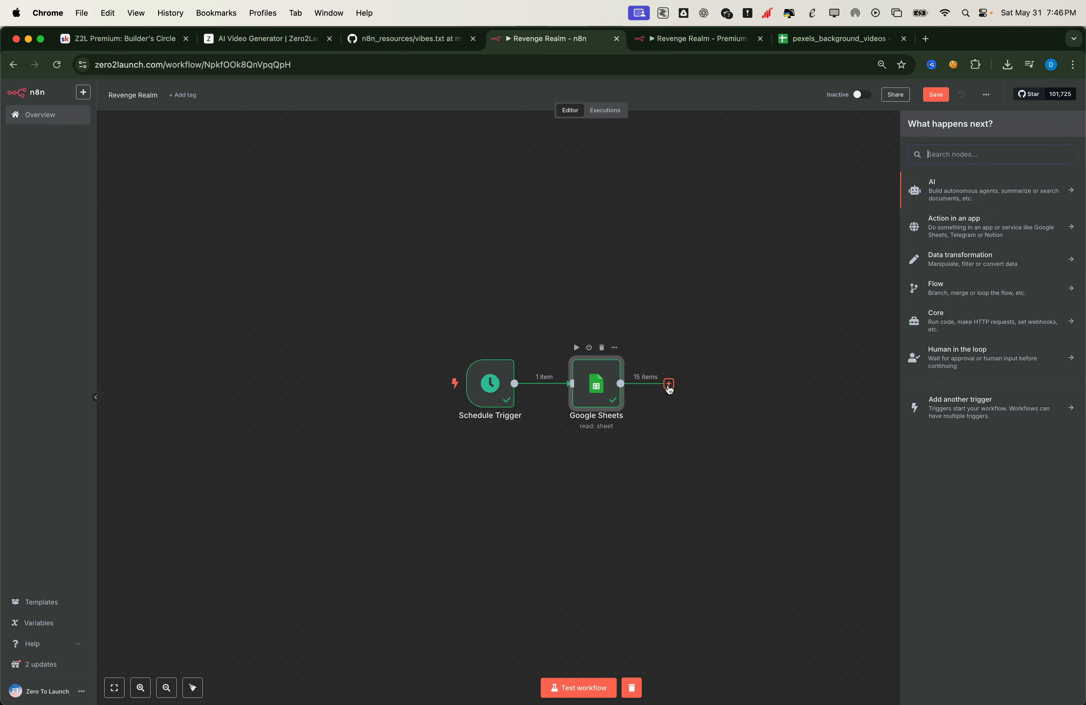
{"action": "type", "text": "code"}
{"action": "left_click", "coordinate": [956, 184]}
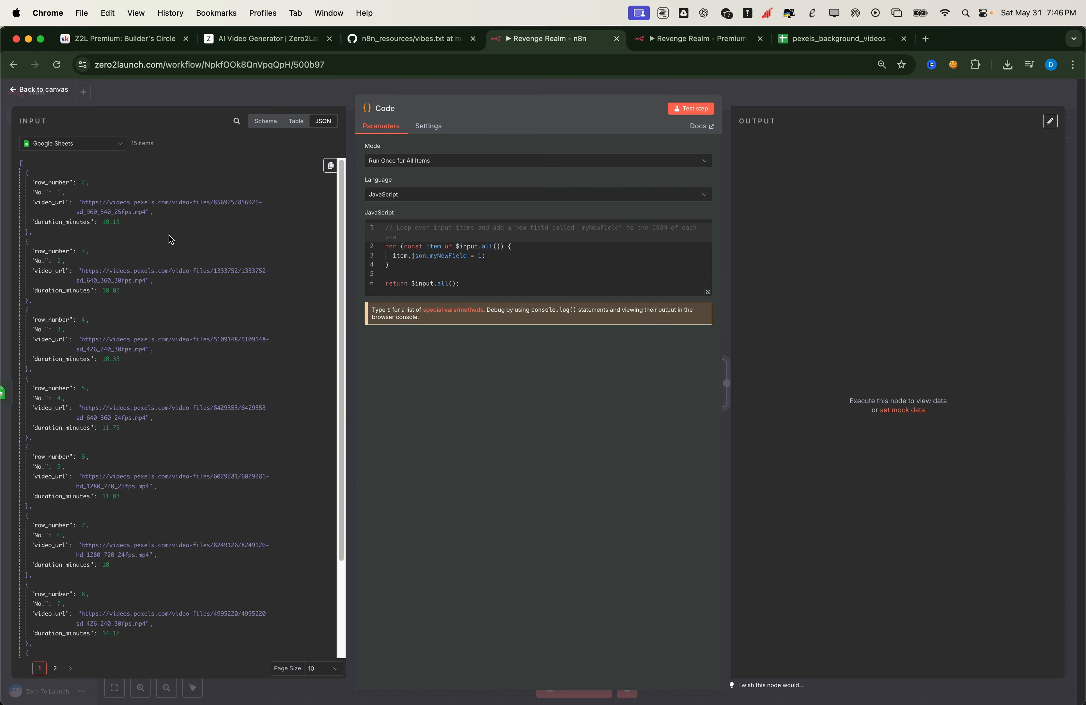
Replace the Code node's default script with the Background Video URL Cleaner code from the classroom lesson, using Python (Beta) as the language
{"action": "left_click", "coordinate": [464, 244]}
{"action": "key", "text": "super+a"}
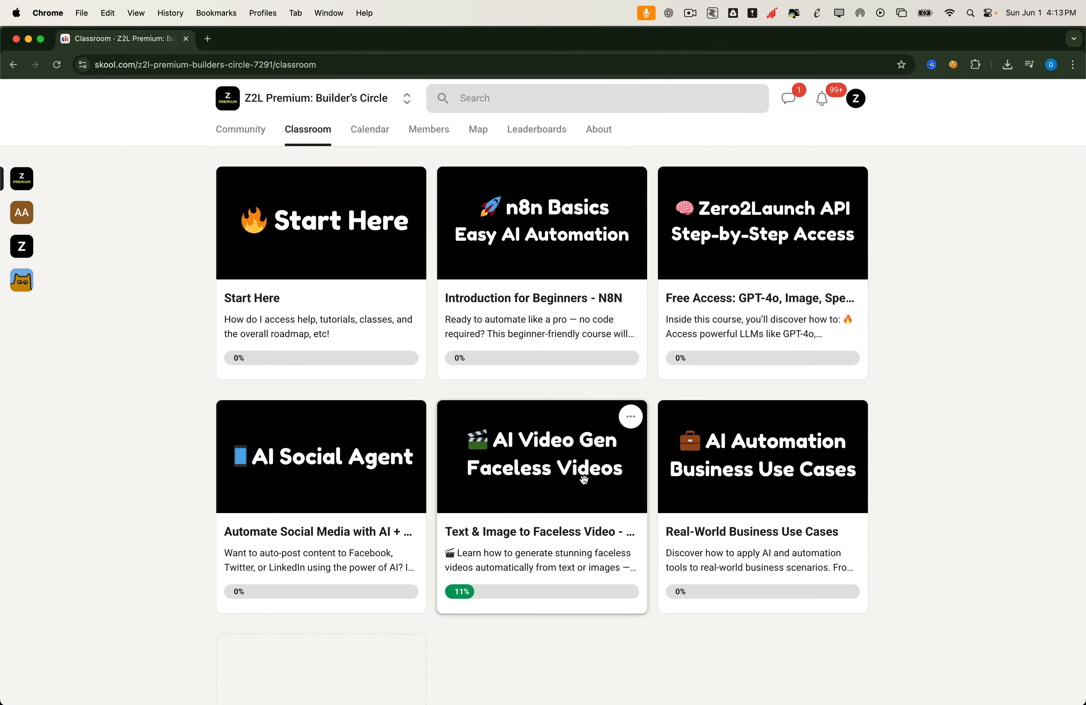
{"action": "left_click", "coordinate": [584, 480]}
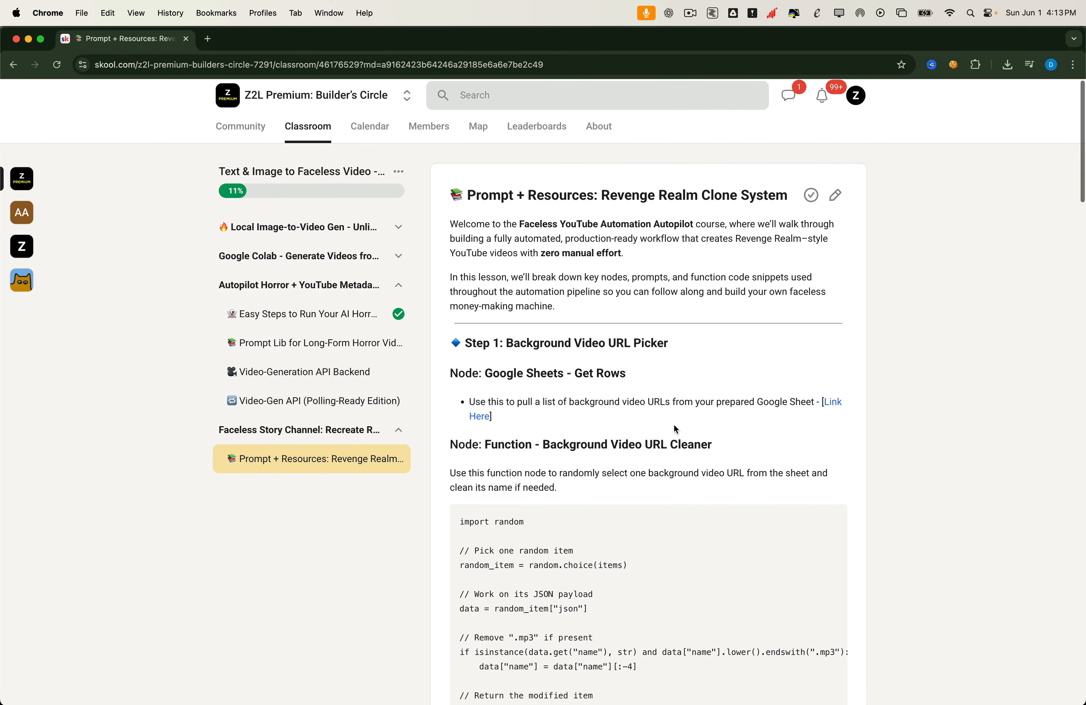
{"action": "scroll", "coordinate": [791, 426], "scroll_direction": "down", "scroll_amount": 5}
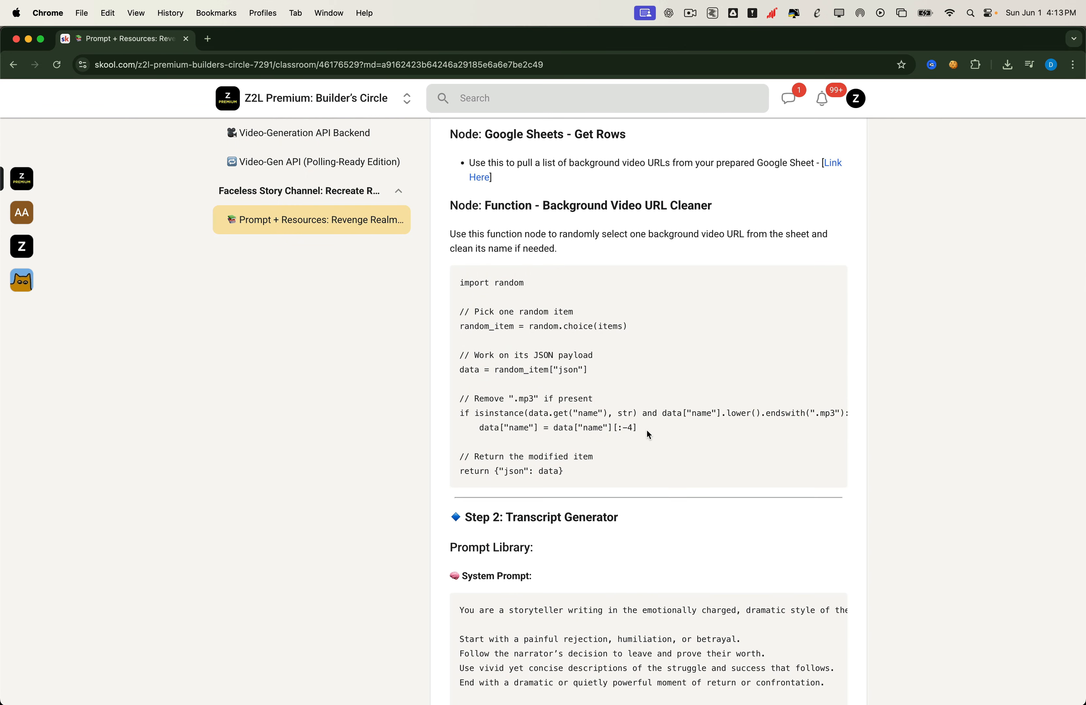
{"action": "left_click_drag", "start_coordinate": [461, 282], "coordinate": [610, 467]}
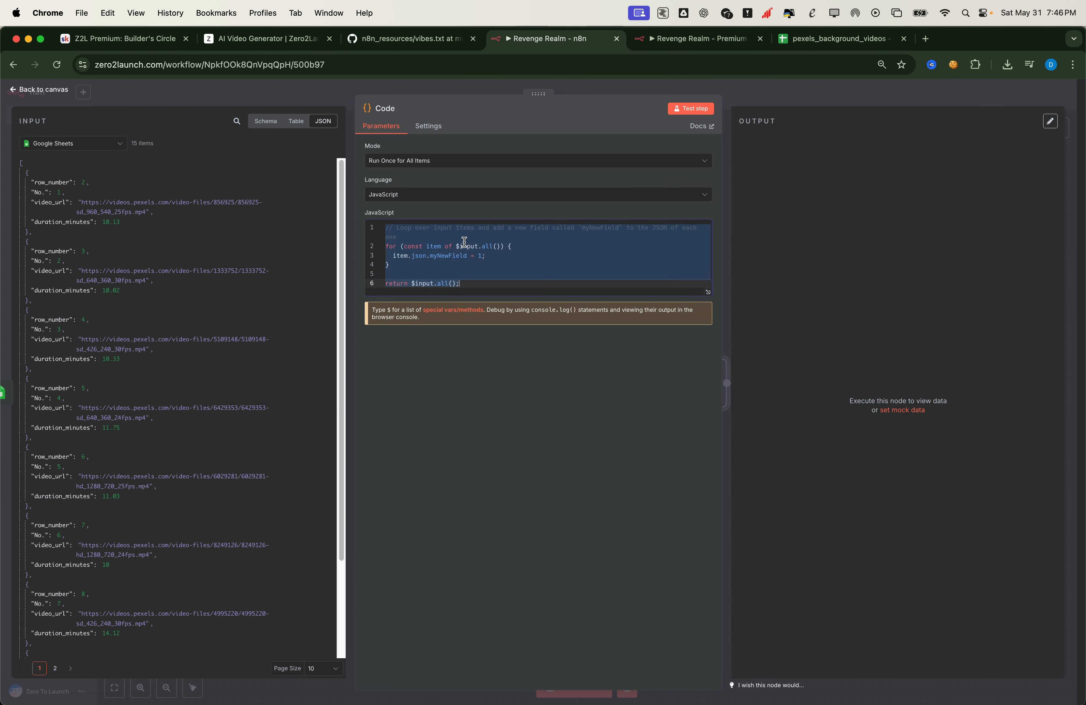
{"action": "key", "text": "BackSpace"}
{"action": "left_click", "coordinate": [425, 195]}
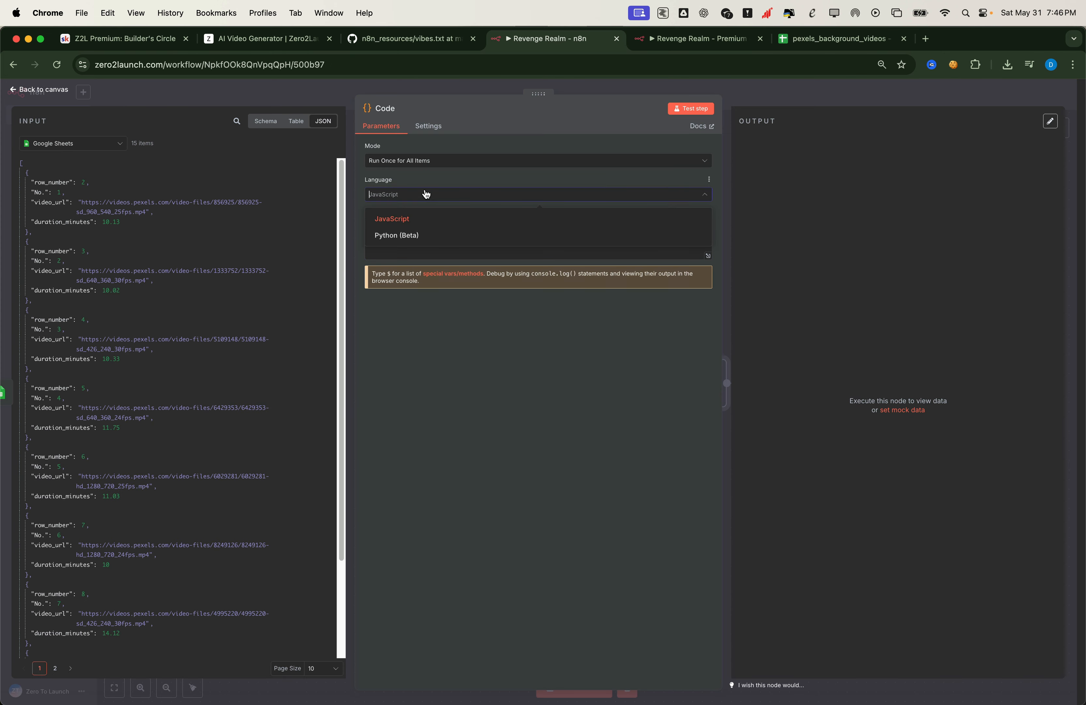
{"action": "left_click", "coordinate": [411, 241]}
{"action": "key", "text": "super+a"}
{"action": "type", "text": "import random  # Pick one random item random_item = random.choice(items)  # Work on its JSON payload data = random_item[\"json\"]  # Remove \".mp3\" if present if isinstance(data.get(\"name\"), str) and data[\"name\"].lower().endswith(\".mp3\"):     data[\"name\"] = data[\"name\"][:-4]  # Return the modified item return {\"json\": data}"}
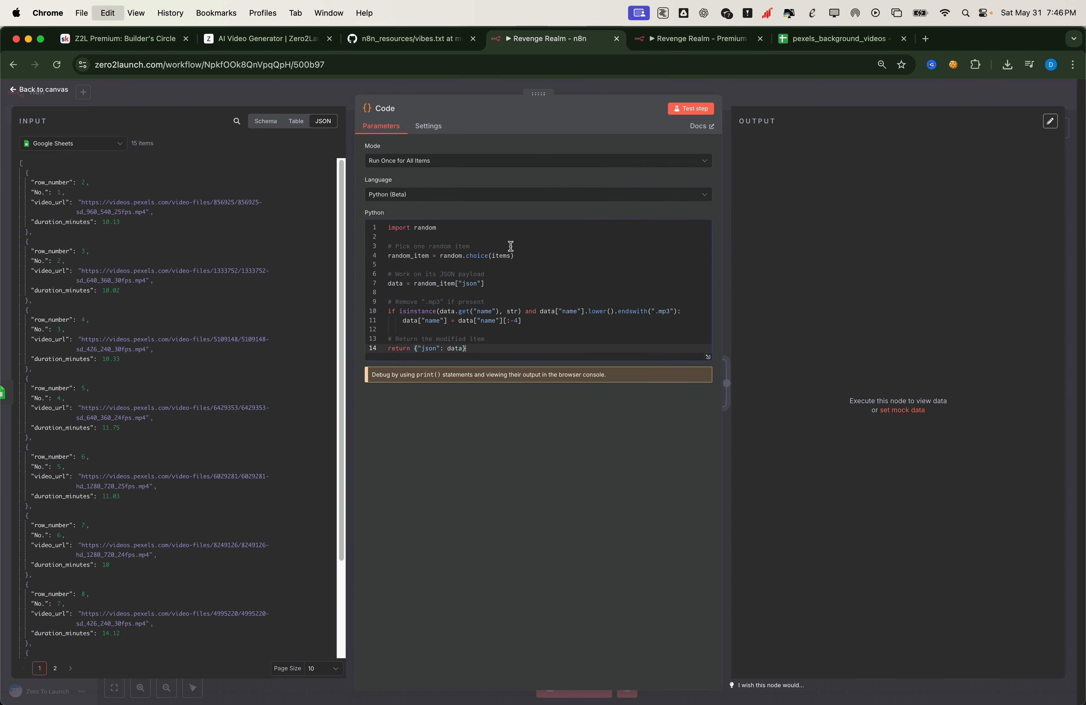
Test the Code node three times to check its random video selection, and return to the canvas
{"action": "left_click", "coordinate": [706, 108]}
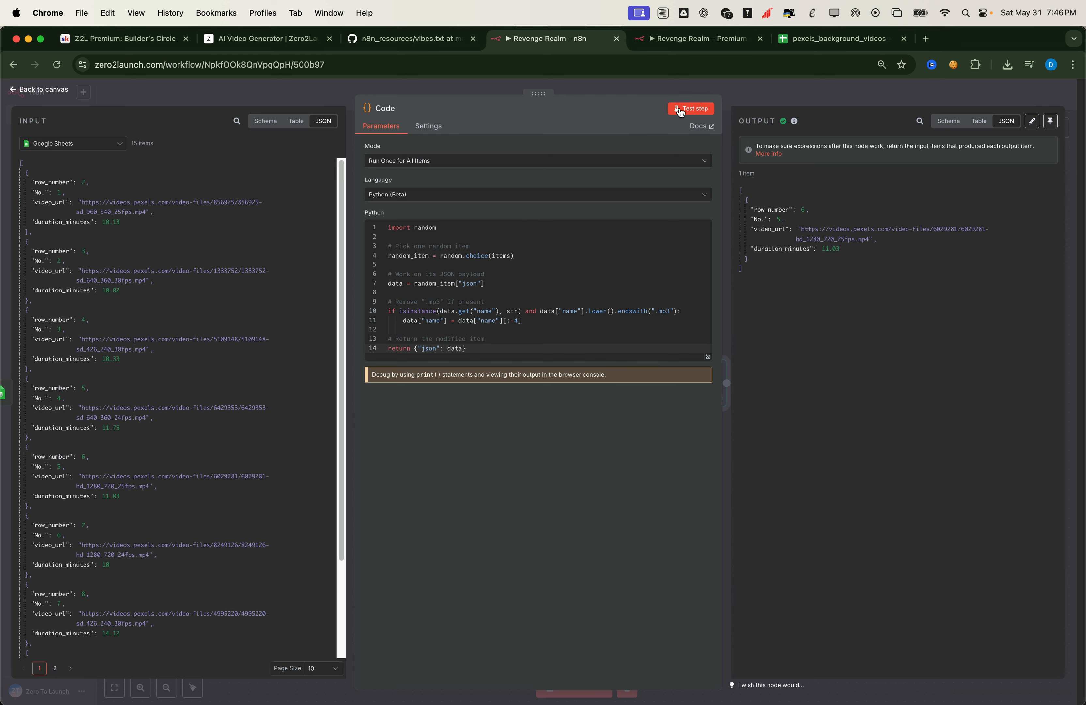
{"action": "left_click", "coordinate": [691, 110]}
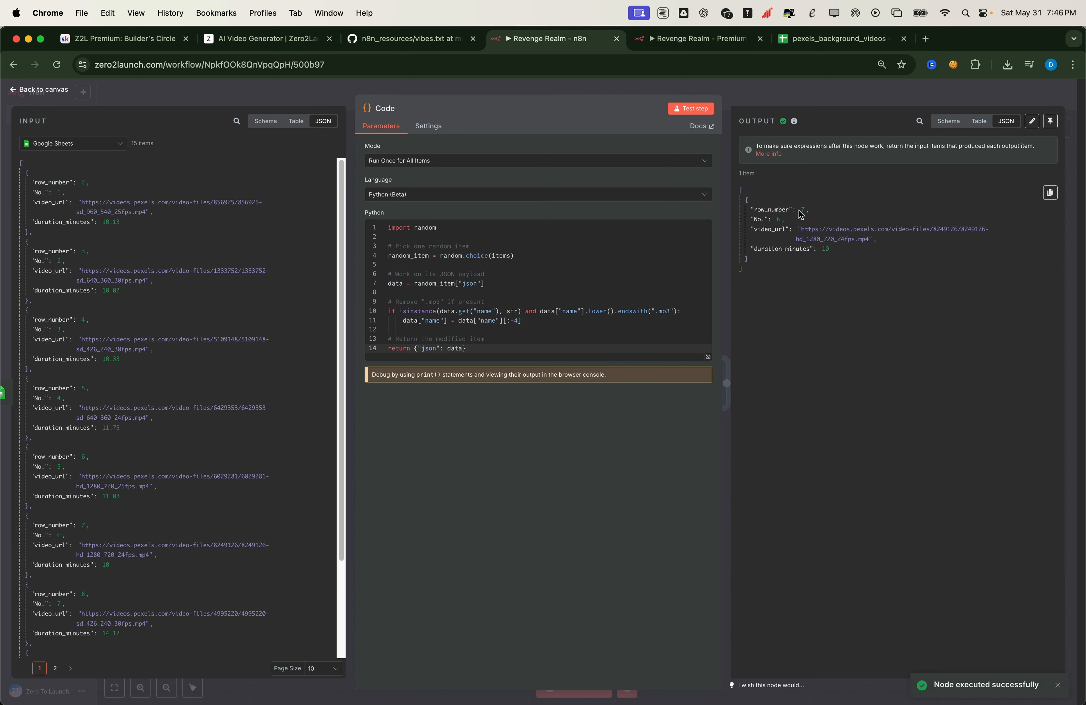
{"action": "left_click", "coordinate": [690, 108]}
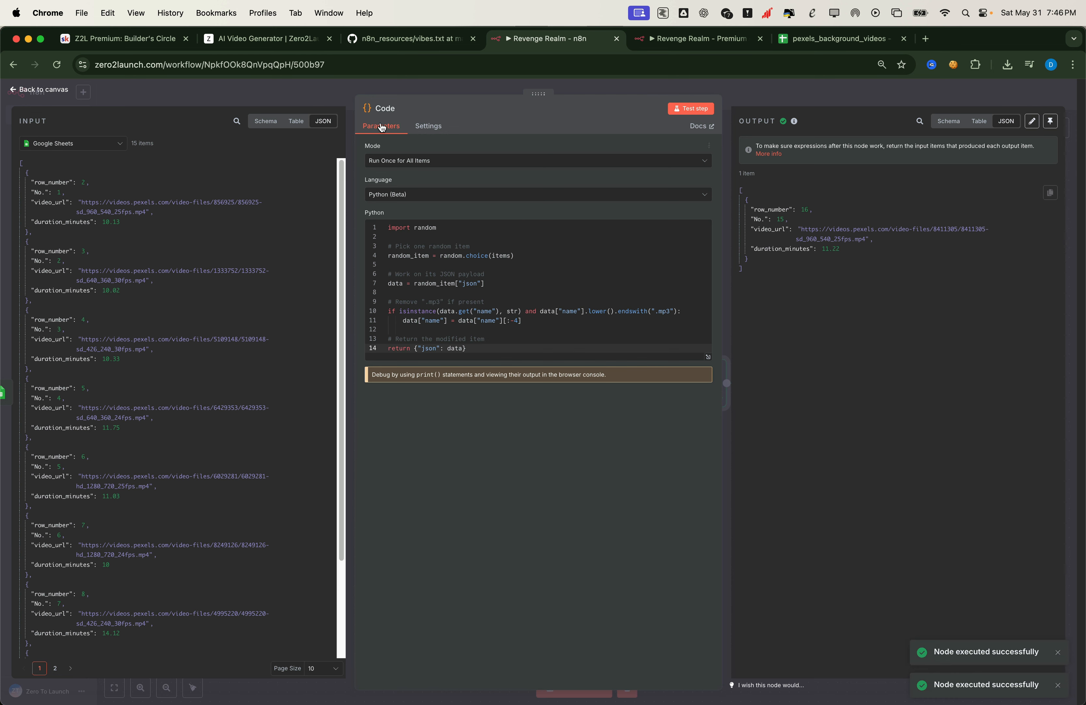
{"action": "left_click", "coordinate": [60, 94]}
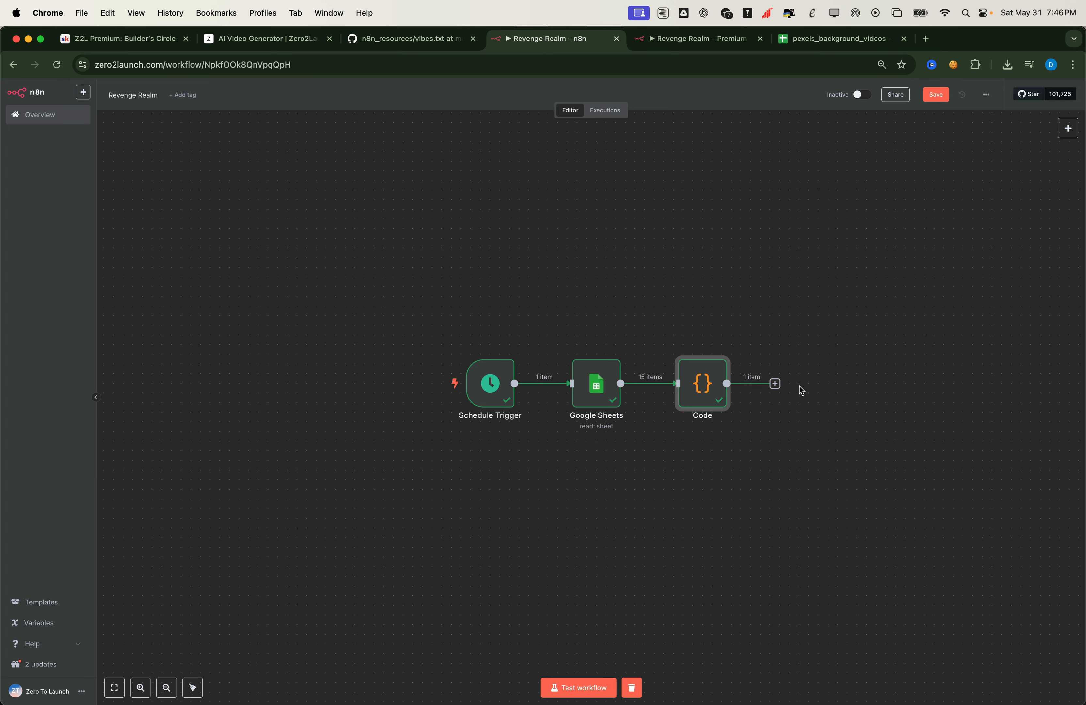
Add a Wait node after the Code node, keeping the default interval of 5 seconds
{"action": "left_click", "coordinate": [775, 384]}
{"action": "type", "text": "wa"}
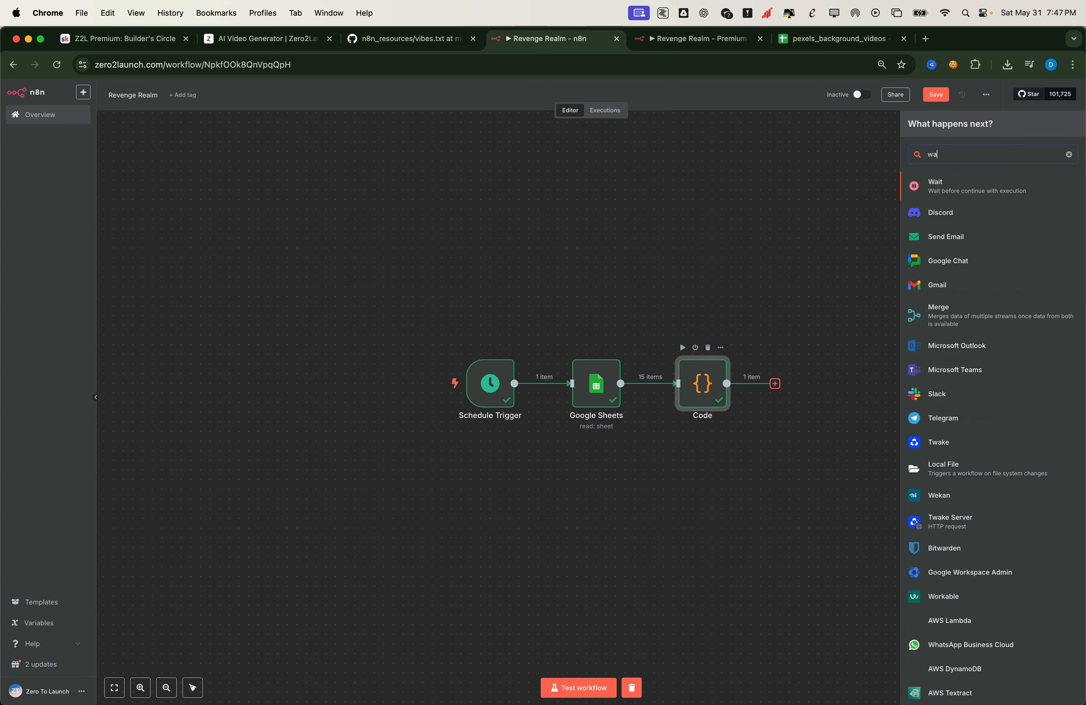
{"action": "left_click", "coordinate": [957, 192]}
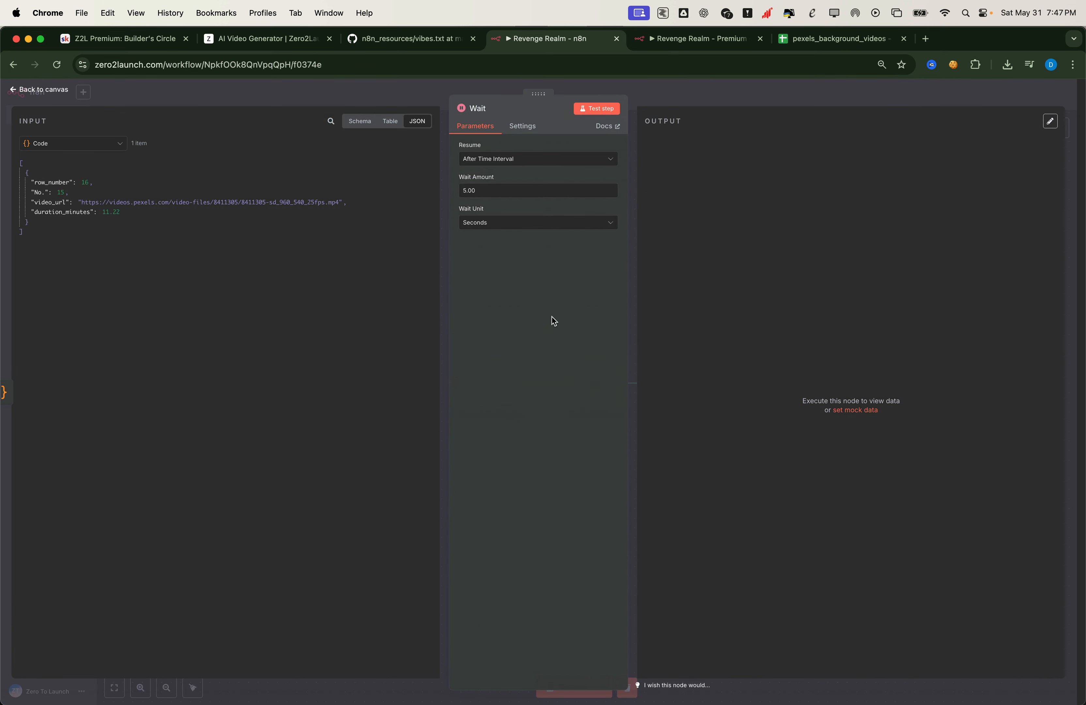
{"action": "left_click", "coordinate": [45, 93]}
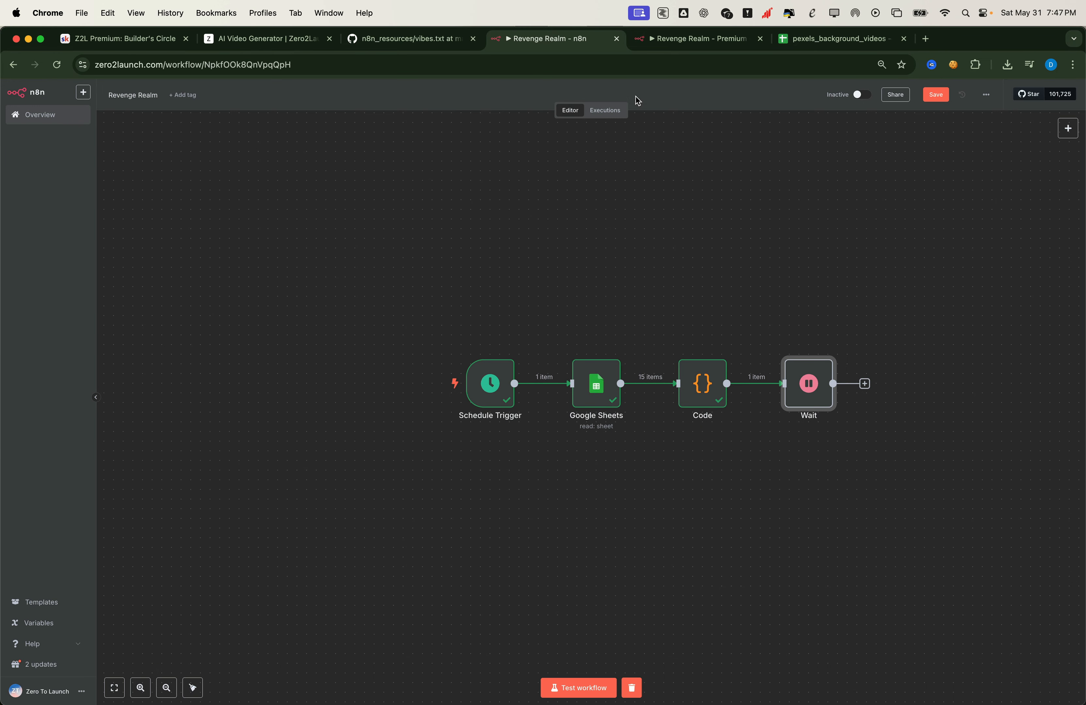
Switch to the Revenge Realm - Premium workflow to examine its overall layout
{"action": "left_click", "coordinate": [667, 41]}
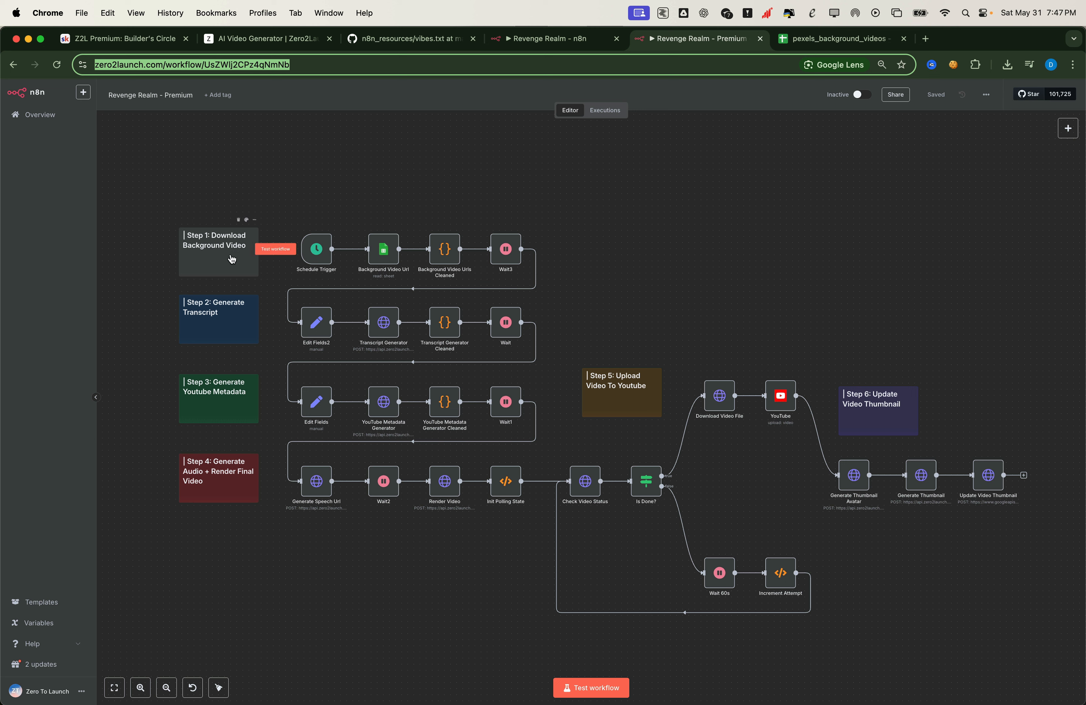
Copy the "Step 1: Download Background Video" note from the Premium workflow into Revenge Realm and place it before the Schedule Trigger
{"action": "left_click", "coordinate": [234, 269]}
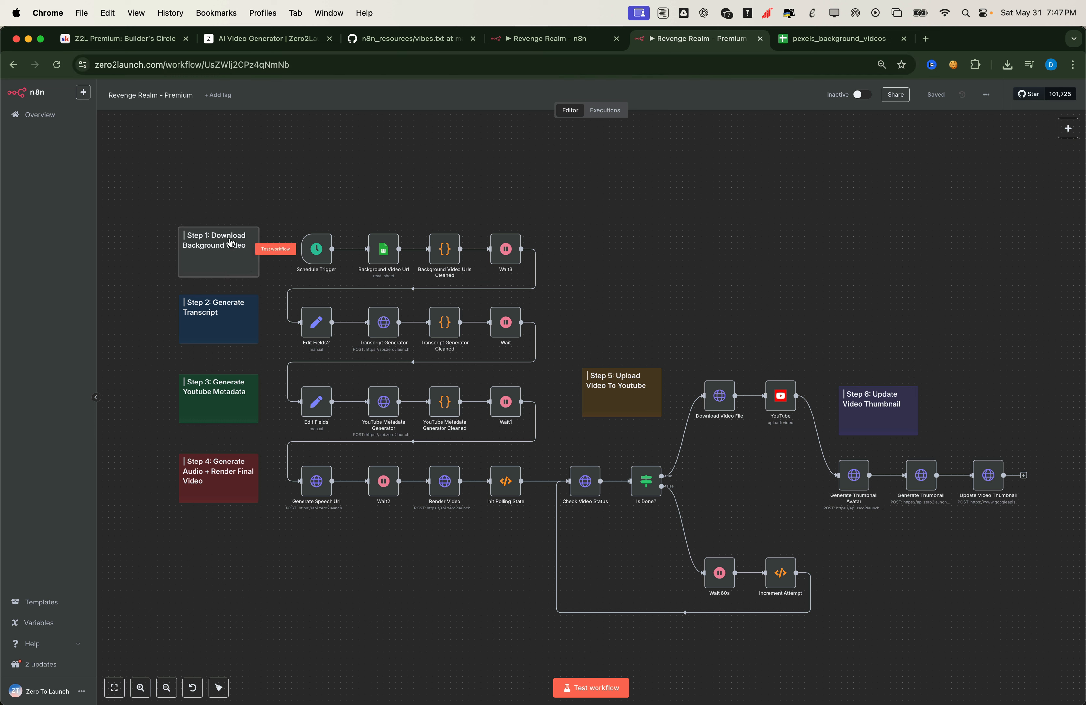
{"action": "key", "text": "super+c"}
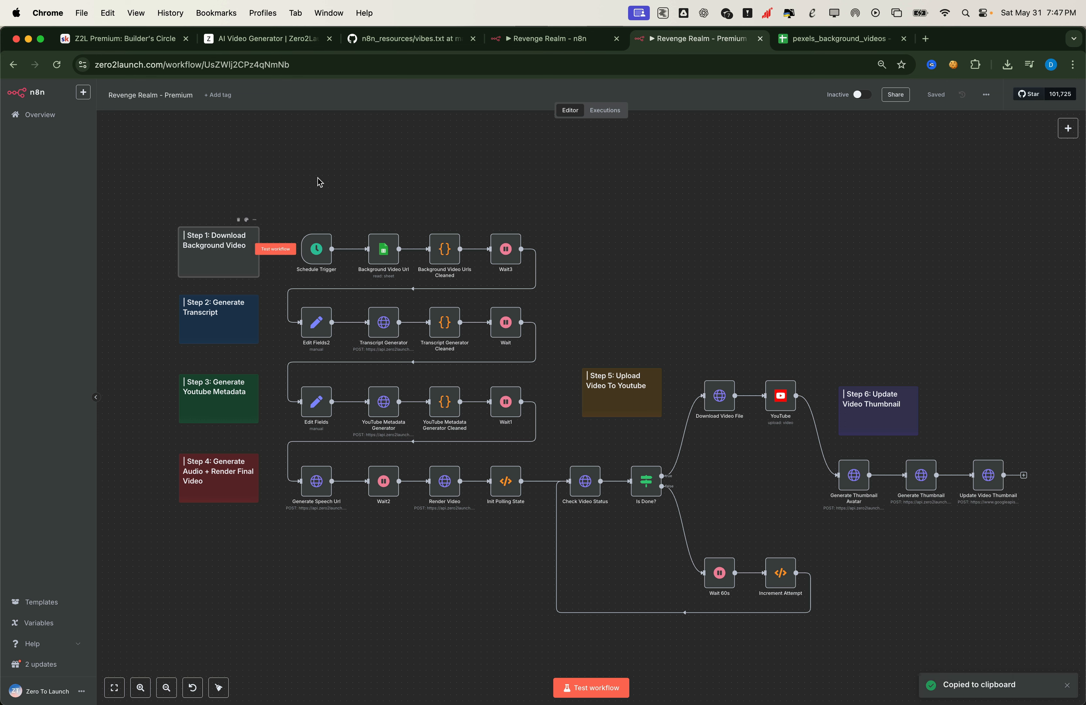
{"action": "left_click", "coordinate": [521, 40]}
{"action": "key", "text": "super+v"}
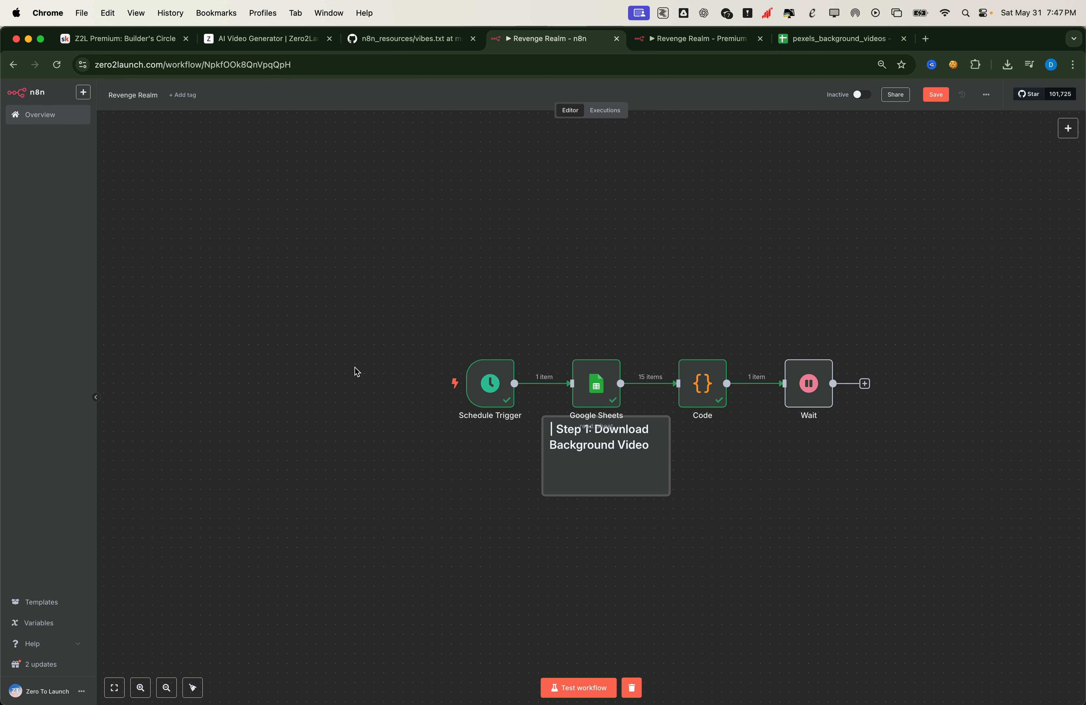
{"action": "left_click_drag", "start_coordinate": [565, 462], "coordinate": [318, 401]}
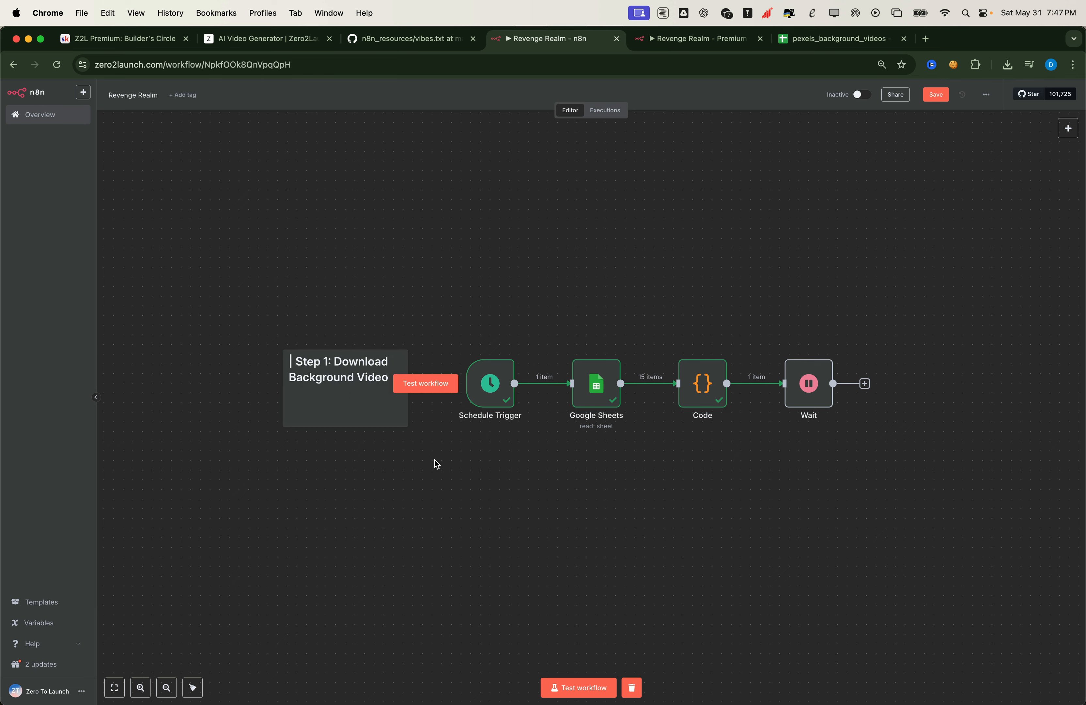
Copy the "Step 2: Generate Transcript" note from the Premium workflow into Revenge Realm and align it below the Step 1 note
{"action": "scroll", "coordinate": [435, 460], "scroll_direction": "down", "scroll_amount": 3}
{"action": "scroll", "coordinate": [798, 460], "scroll_direction": "down", "scroll_amount": 5}
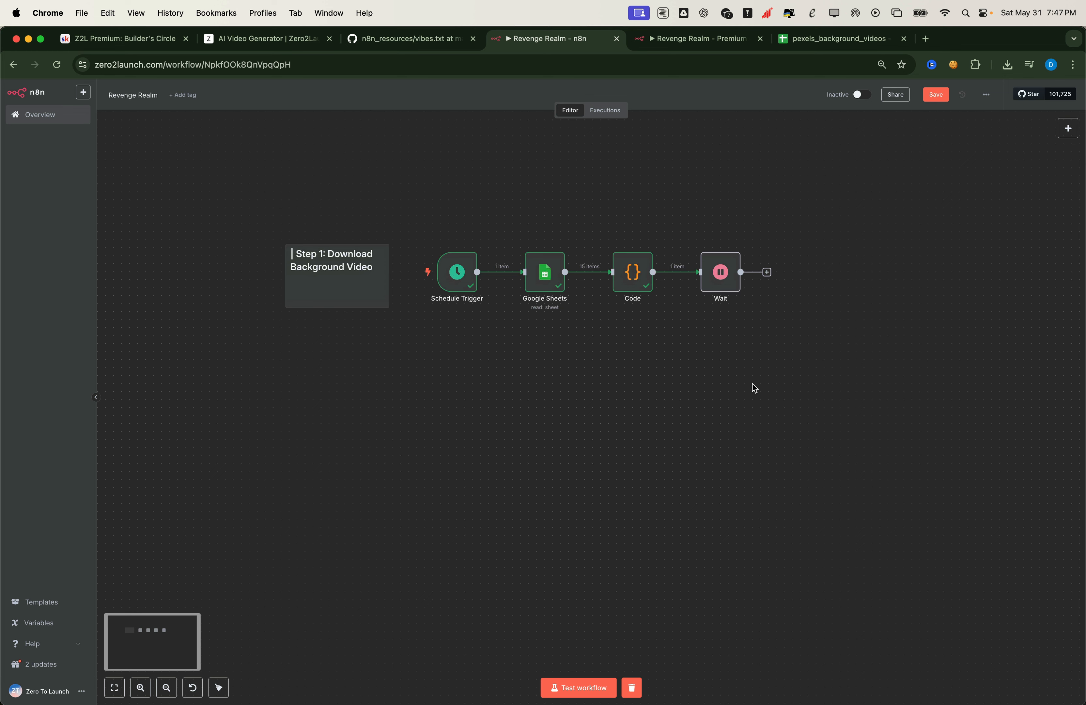
{"action": "left_click", "coordinate": [677, 39]}
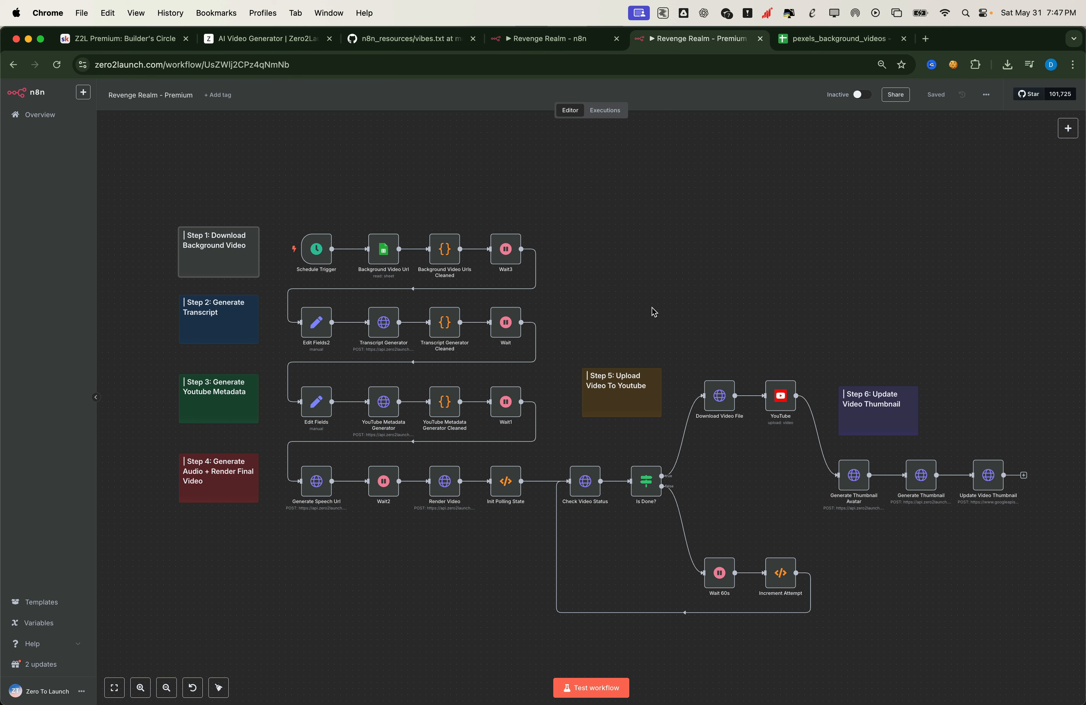
{"action": "left_click", "coordinate": [218, 333]}
{"action": "key", "text": "super+c"}
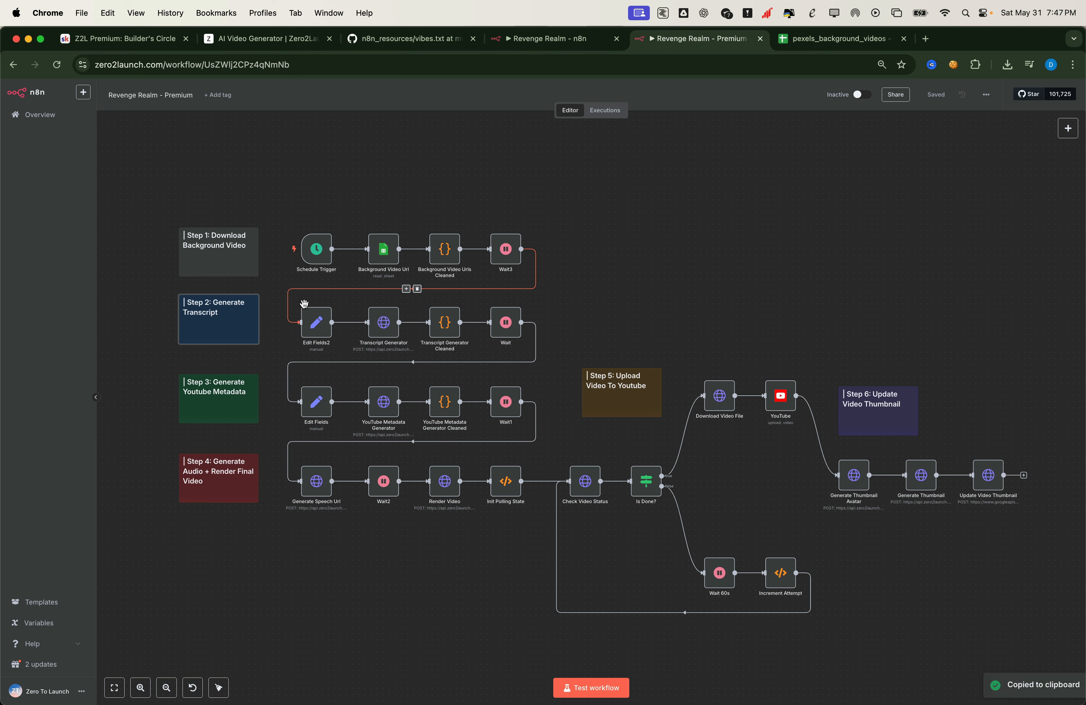
{"action": "left_click", "coordinate": [545, 47]}
{"action": "key", "text": "super+v"}
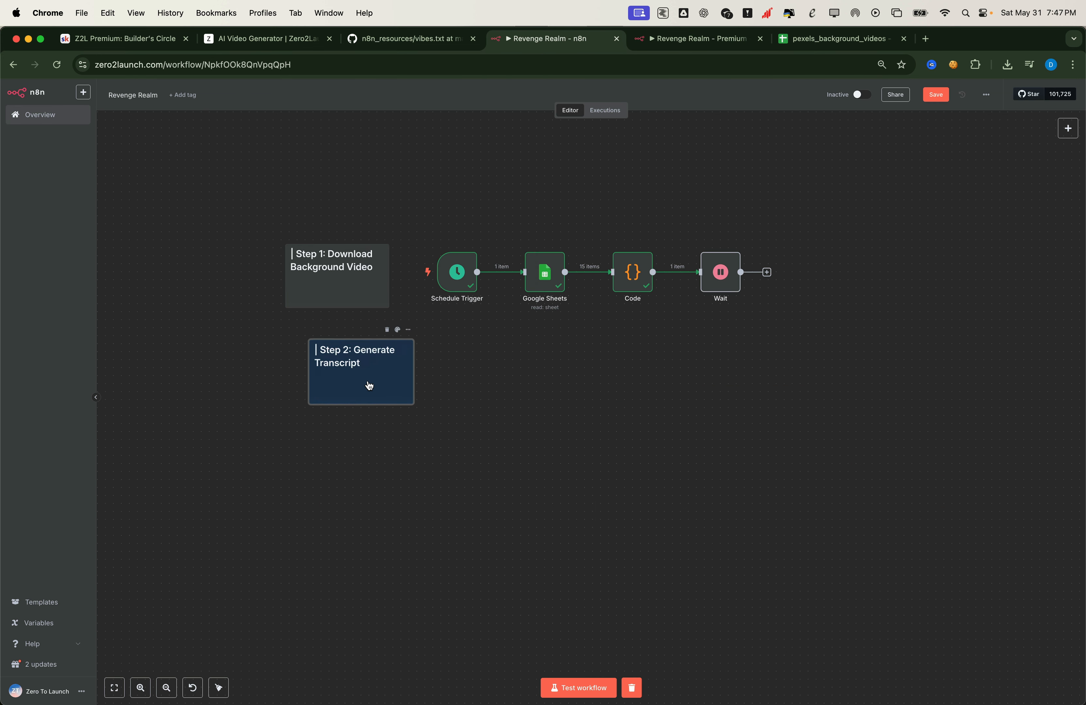
{"action": "left_click", "coordinate": [722, 353]}
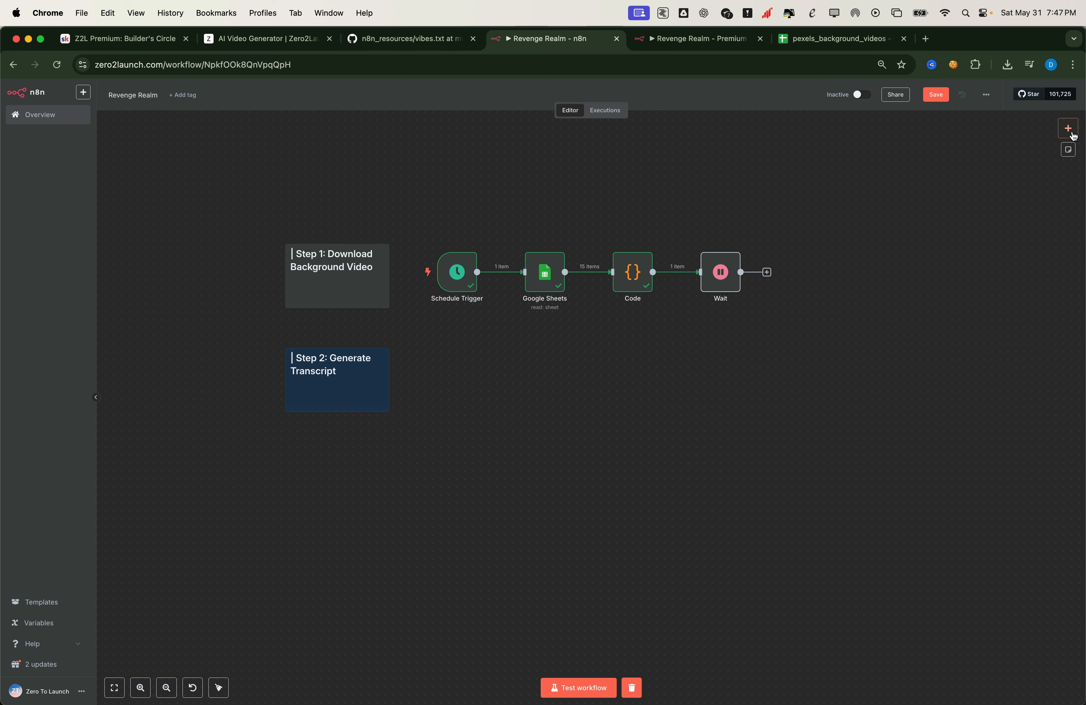
Add an AI Agent node with its prompt source set to Define below and a System Message option
{"action": "left_click", "coordinate": [1067, 129]}
{"action": "type", "text": "aia"}
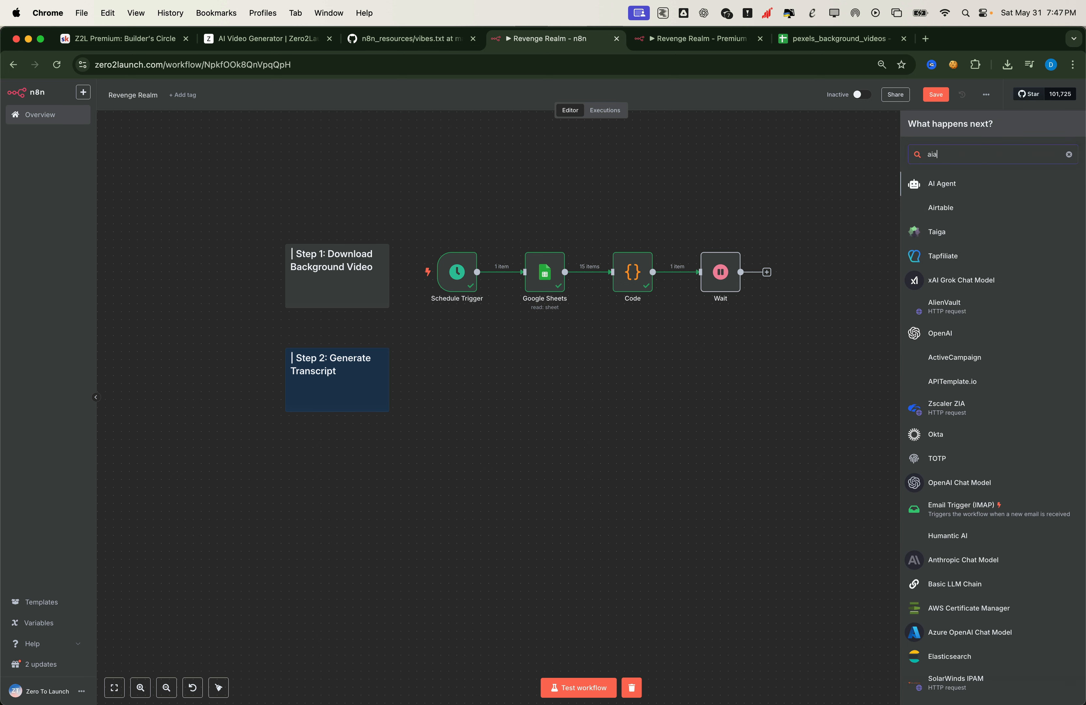
{"action": "left_click", "coordinate": [946, 183]}
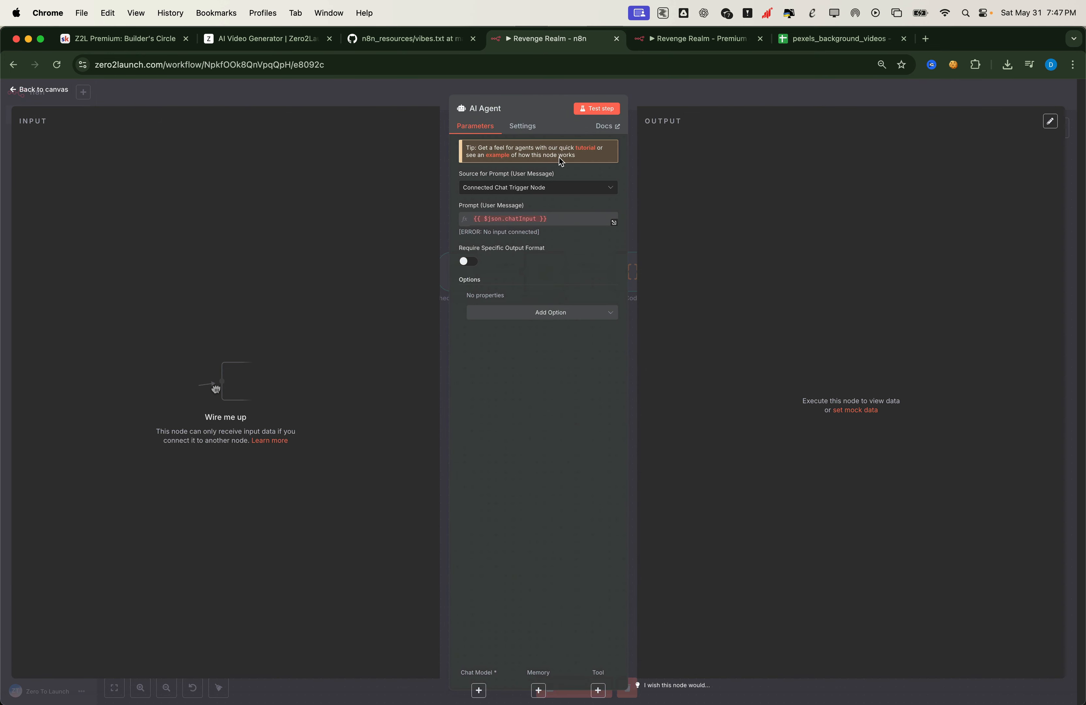
{"action": "left_click", "coordinate": [516, 189]}
{"action": "left_click", "coordinate": [503, 247]}
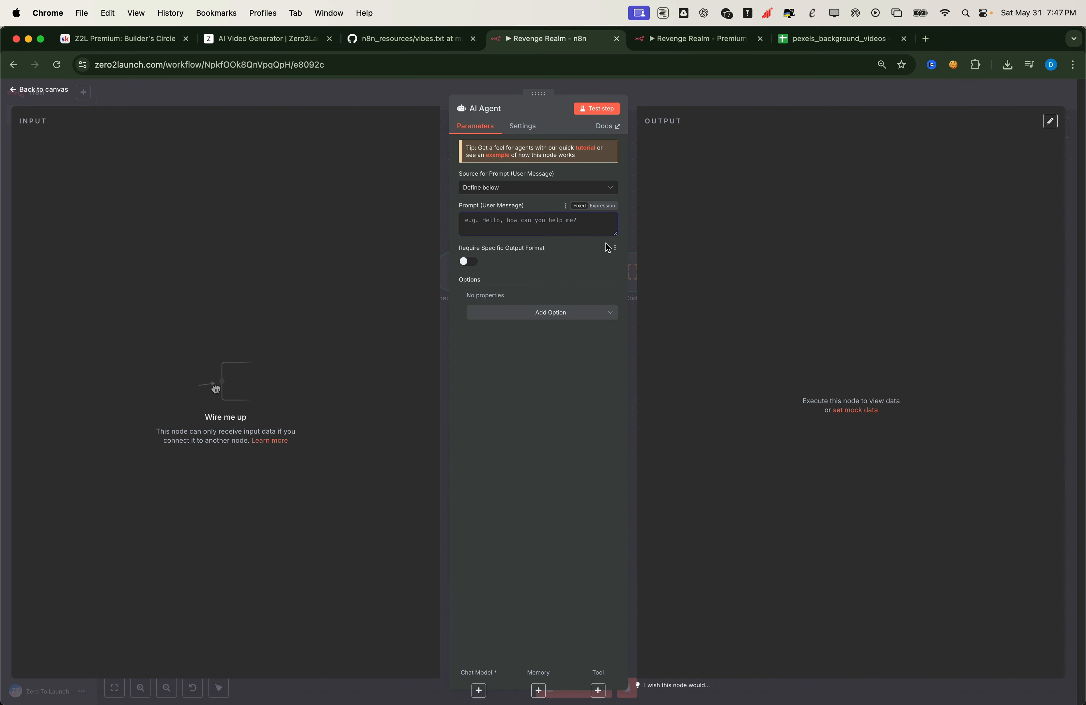
{"action": "left_click", "coordinate": [506, 313]}
{"action": "left_click", "coordinate": [503, 335]}
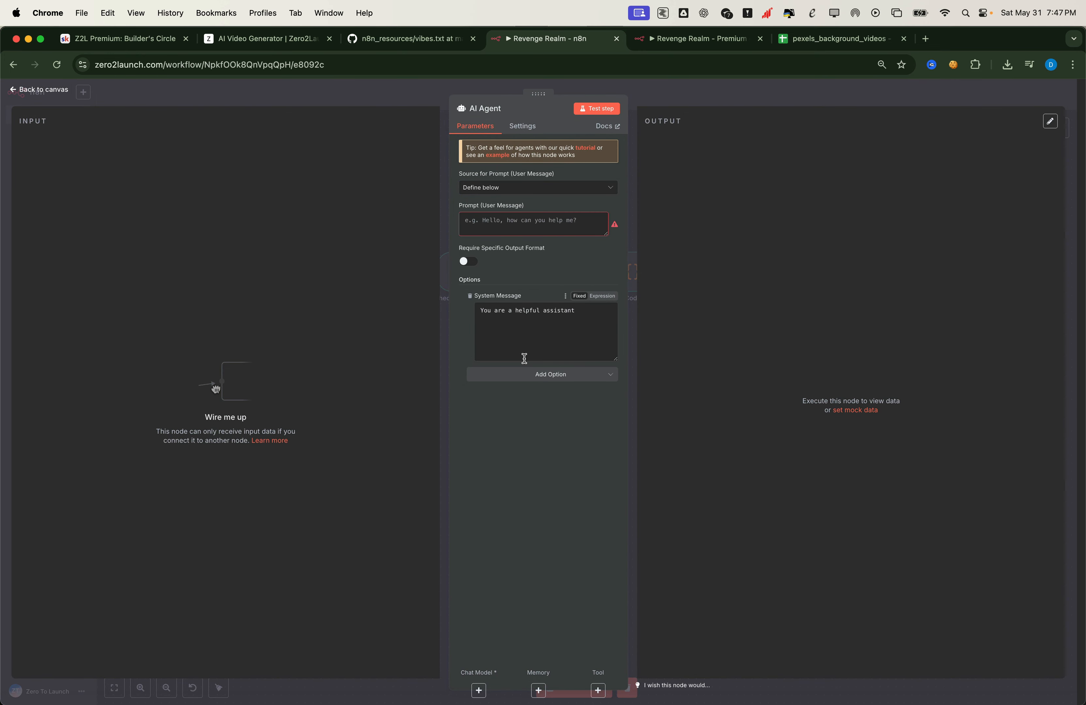
Attach an OpenAI Chat Model to the AI Agent, keeping gpt-4o-mini, and return to the canvas
{"action": "left_click", "coordinate": [479, 690]}
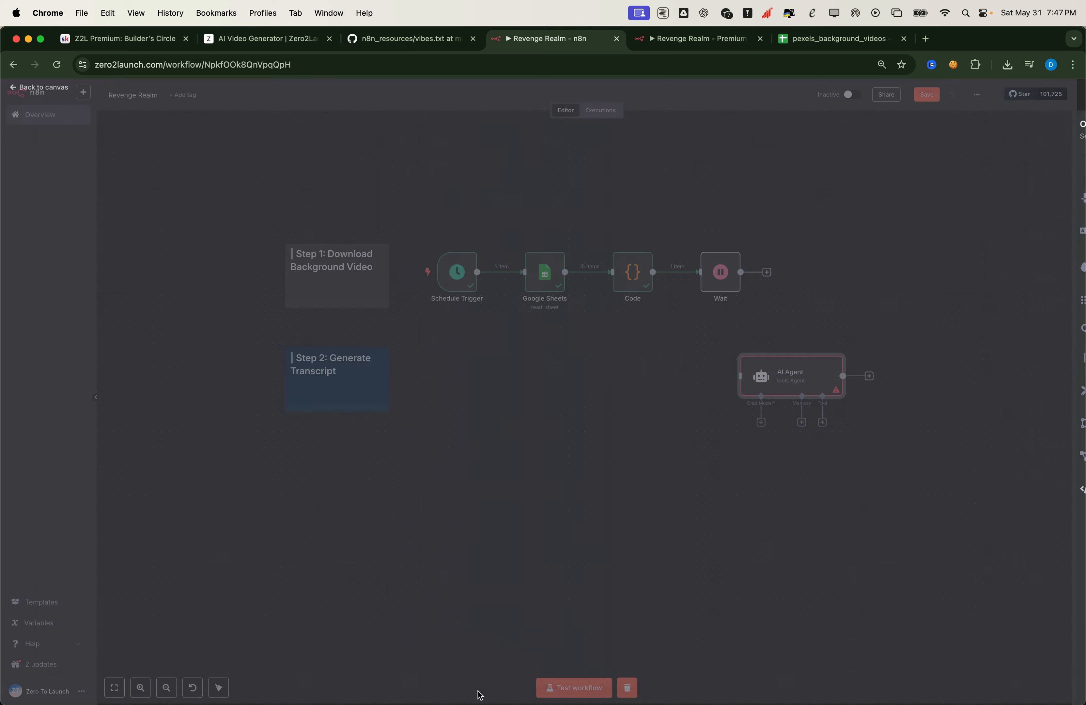
{"action": "left_click", "coordinate": [938, 502]}
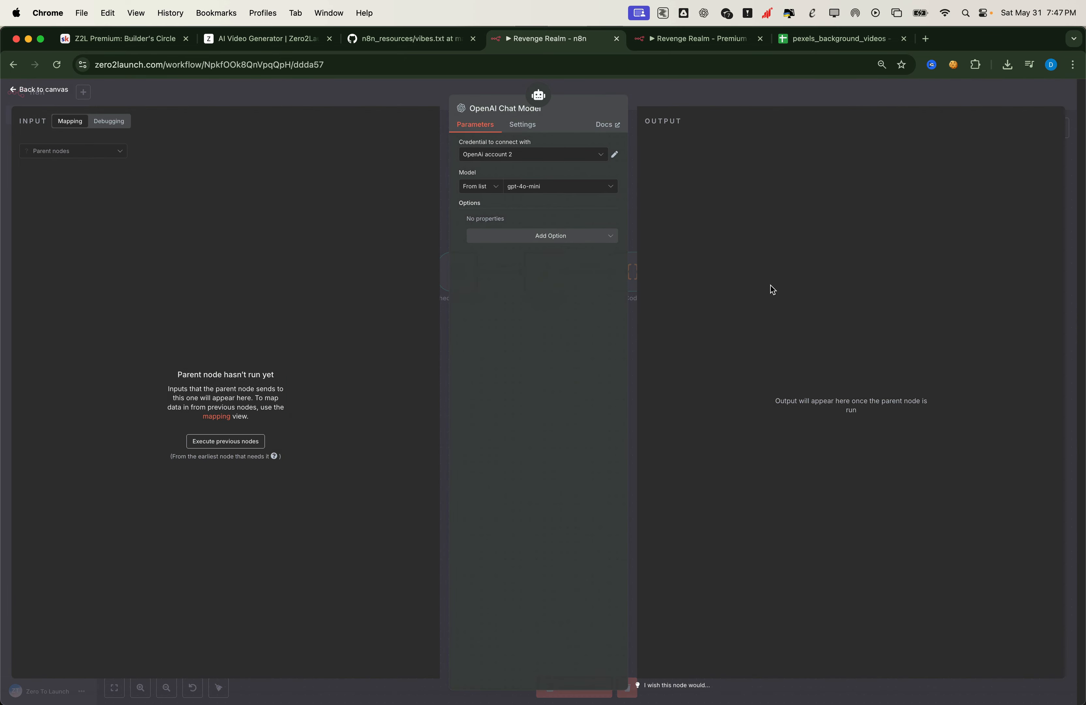
{"action": "left_click", "coordinate": [53, 91]}
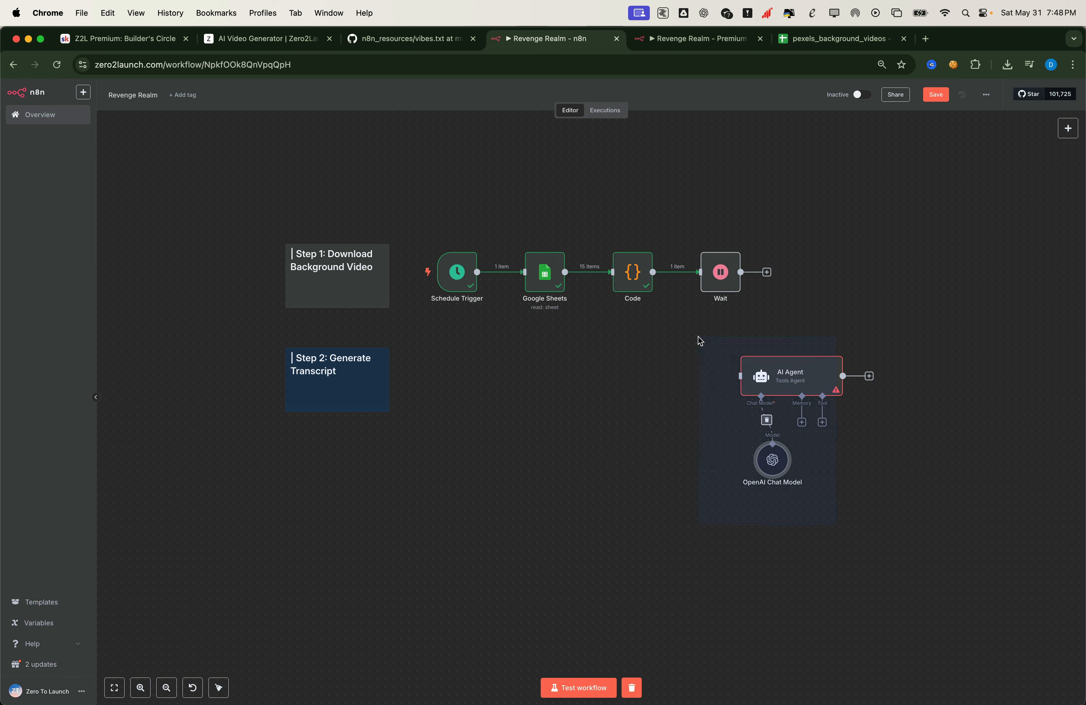
Delete the AI Agent and its OpenAI Chat Model from the canvas
{"action": "key", "text": "Delete"}
{"action": "left_click", "coordinate": [825, 390]}
{"action": "key", "text": "Delete"}
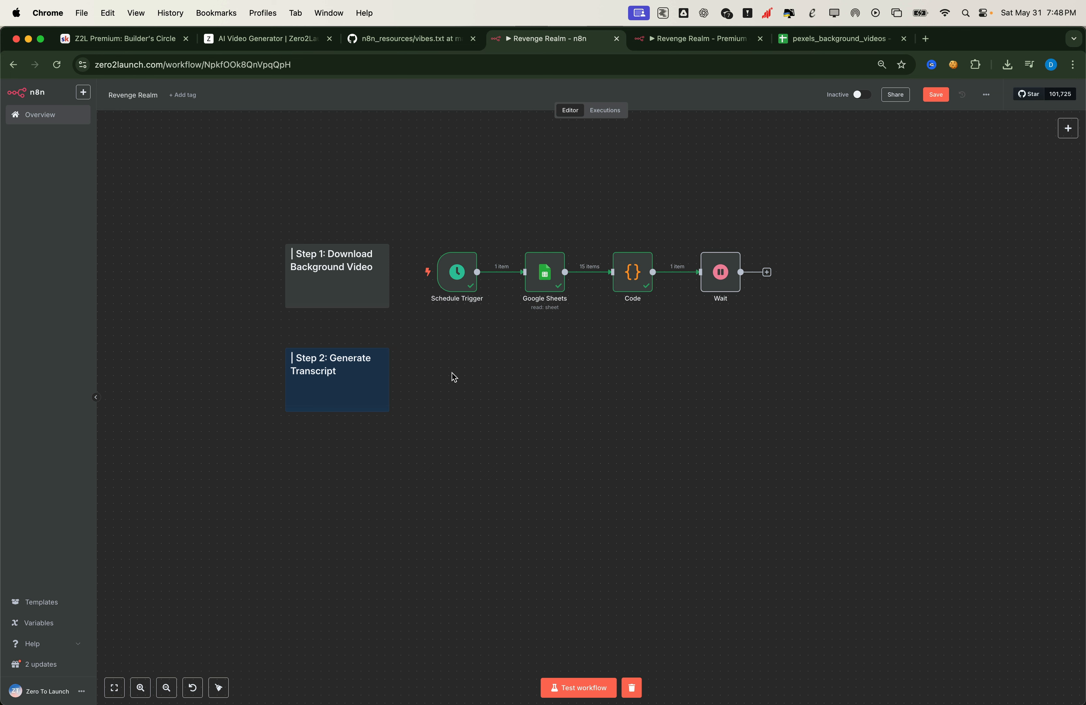
Add a standalone Edit Fields (Set) node for the transcript generation stage
{"action": "left_click", "coordinate": [1067, 128]}
{"action": "type", "text": "ed"}
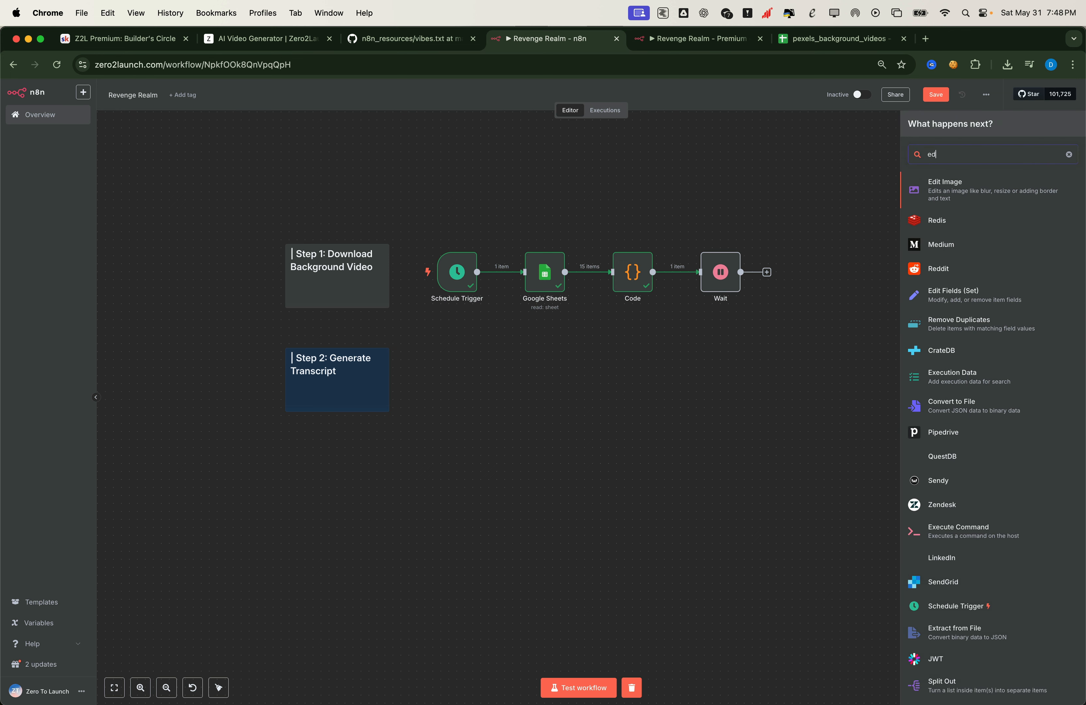
{"action": "type", "text": "i"}
{"action": "left_click", "coordinate": [956, 266]}
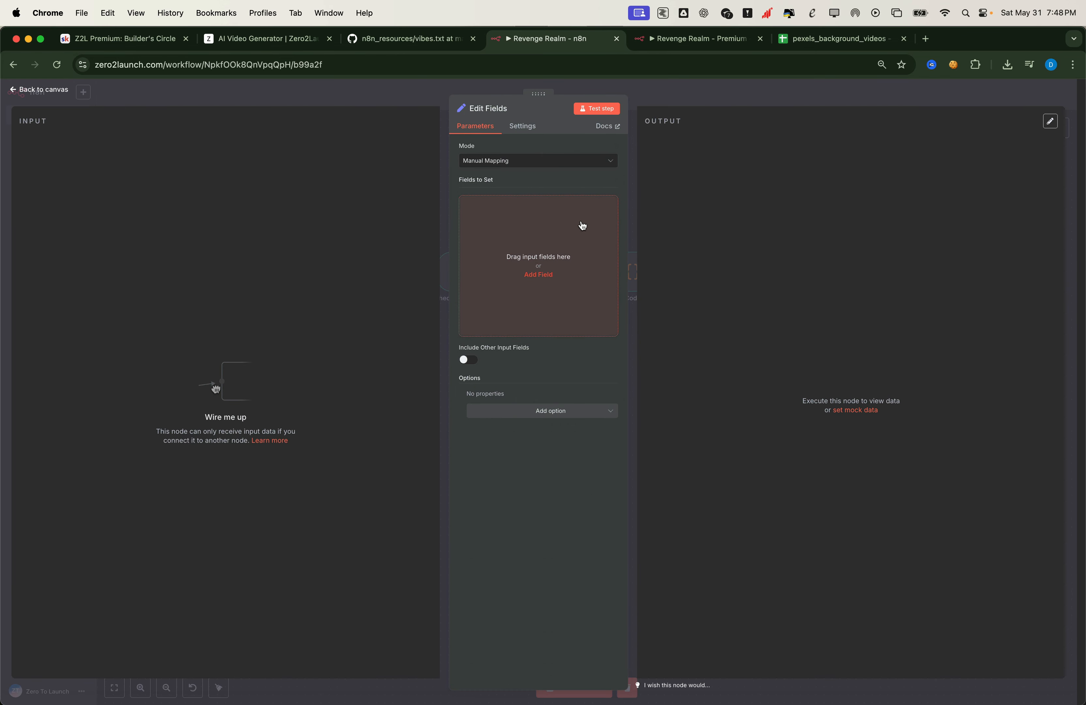
Add a system_prompt string field to Edit Fields, filled with the System Prompt from the lesson's Step 2: Transcript Generator section
{"action": "left_click", "coordinate": [540, 271]}
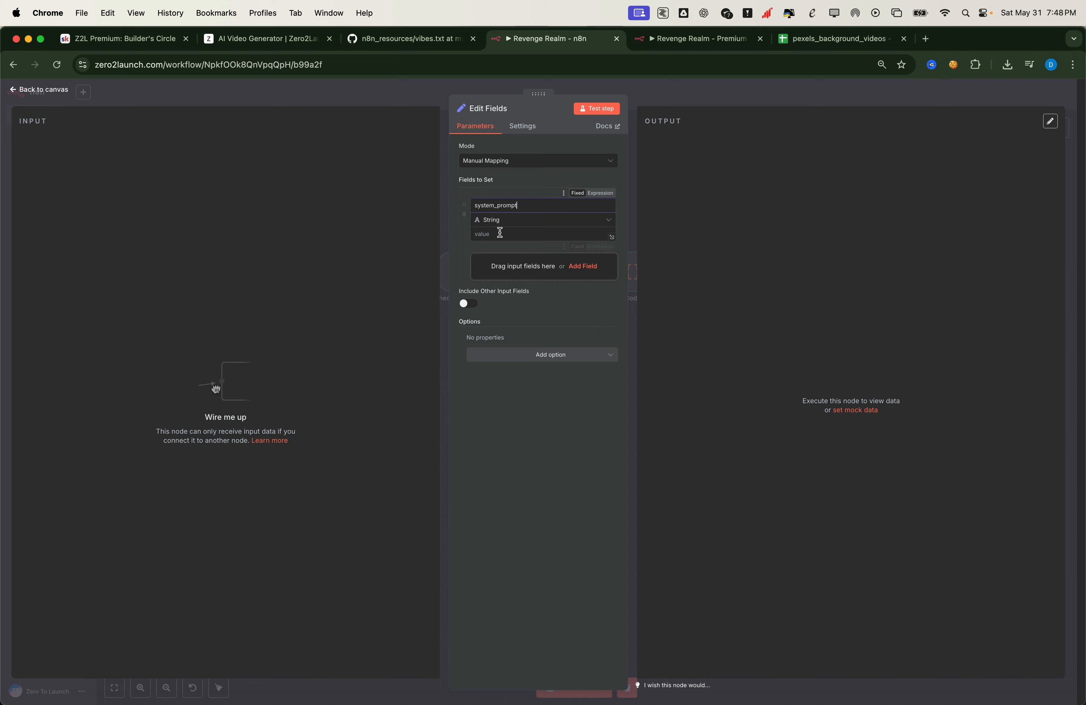
{"action": "left_click", "coordinate": [612, 236]}
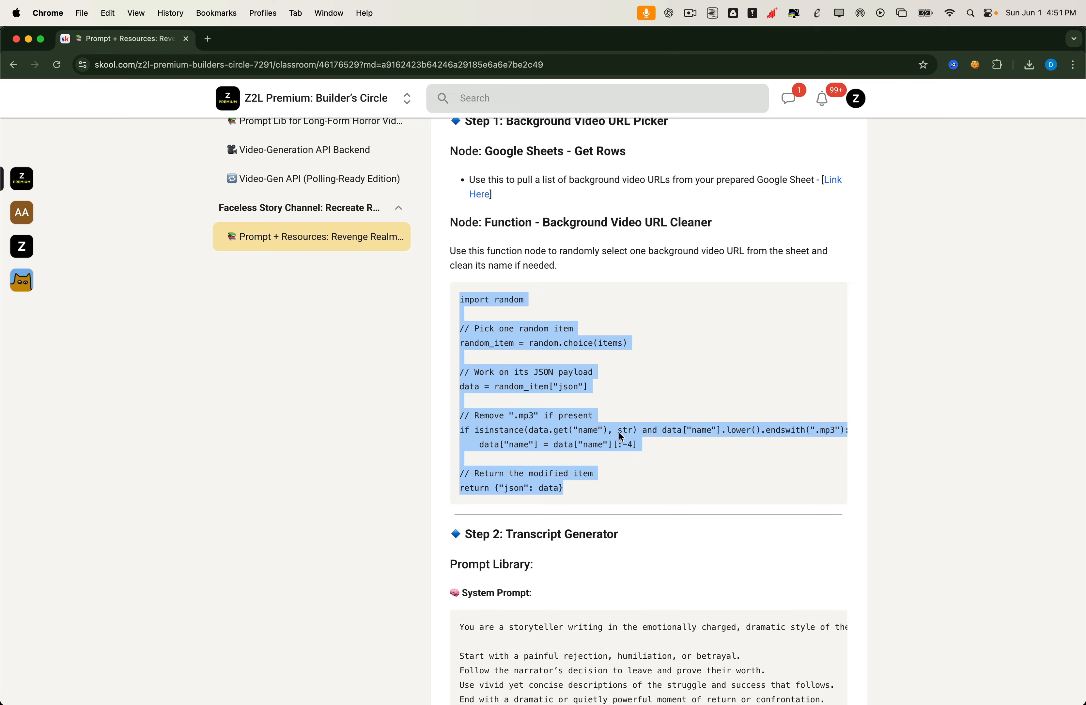
{"action": "scroll", "coordinate": [619, 439], "scroll_direction": "down", "scroll_amount": 6}
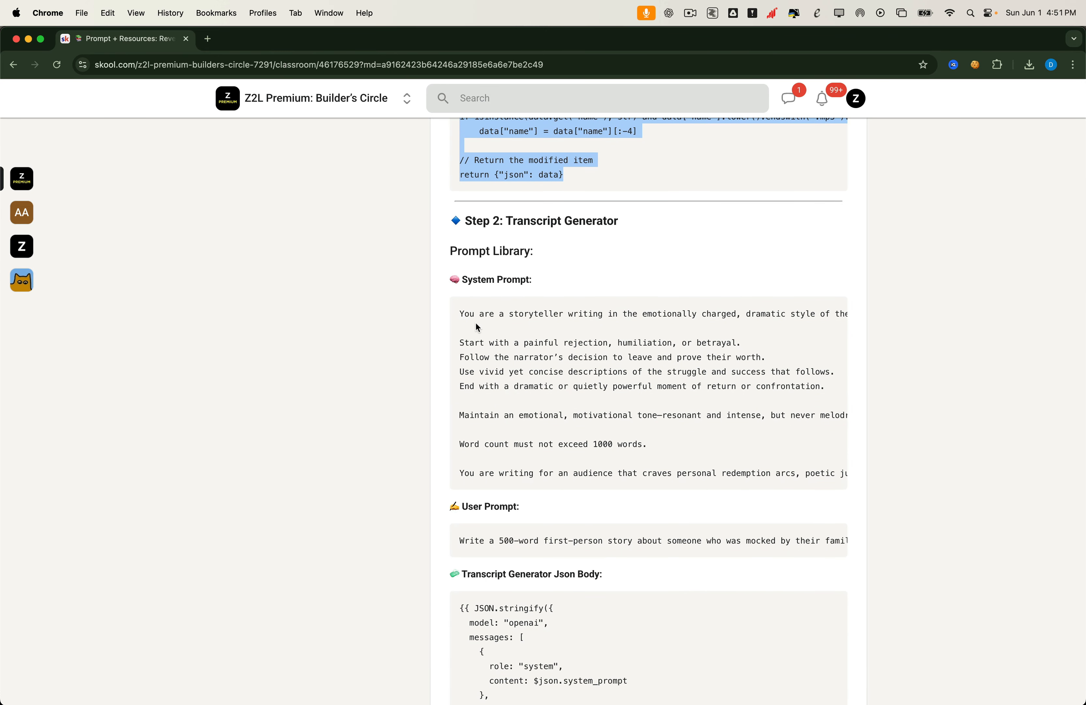
{"action": "left_click_drag", "start_coordinate": [460, 312], "coordinate": [785, 467]}
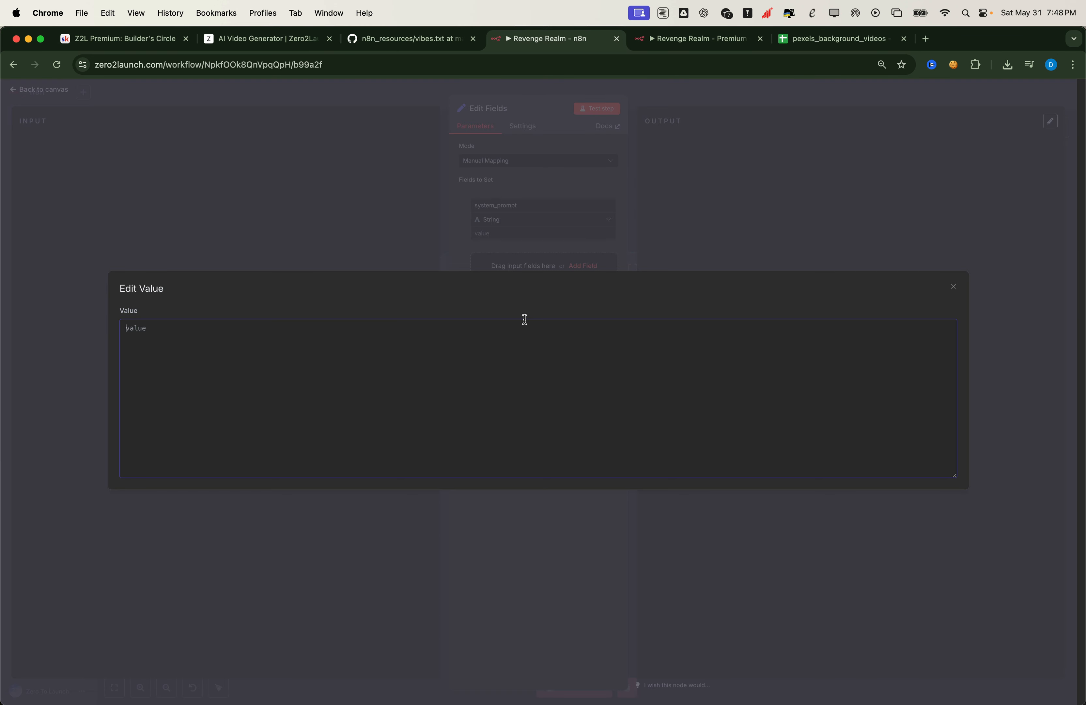
{"action": "key", "text": "super+v"}
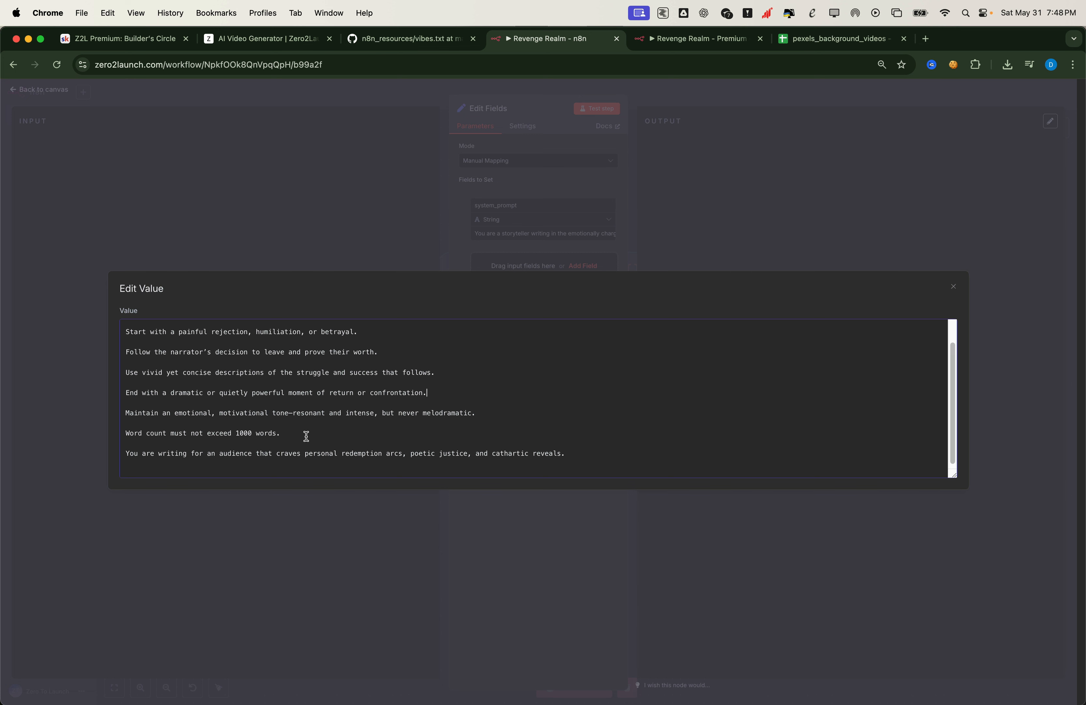
{"action": "left_click", "coordinate": [264, 433]}
{"action": "left_click", "coordinate": [525, 216]}
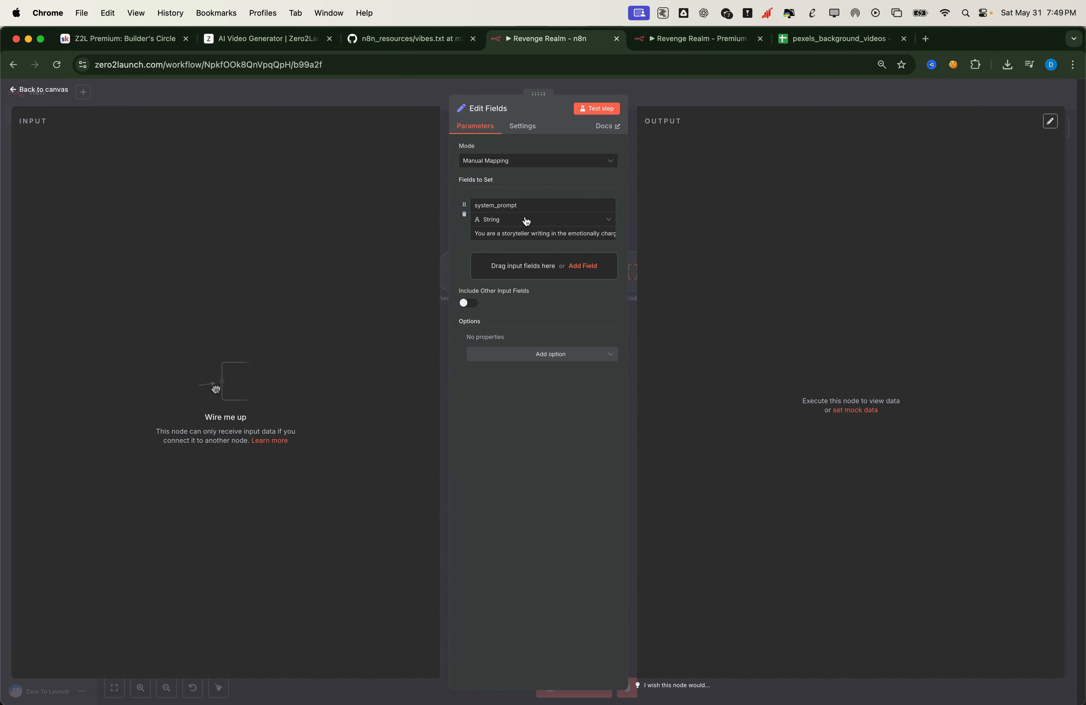
Add a user_prompt string field with the lesson's Transcript Generator User Prompt, asking for a 1000-word first-person story, and return to the canvas
{"action": "left_click", "coordinate": [582, 267]}
{"action": "left_click", "coordinate": [514, 259]}
{"action": "type", "text": "user_prompt"}
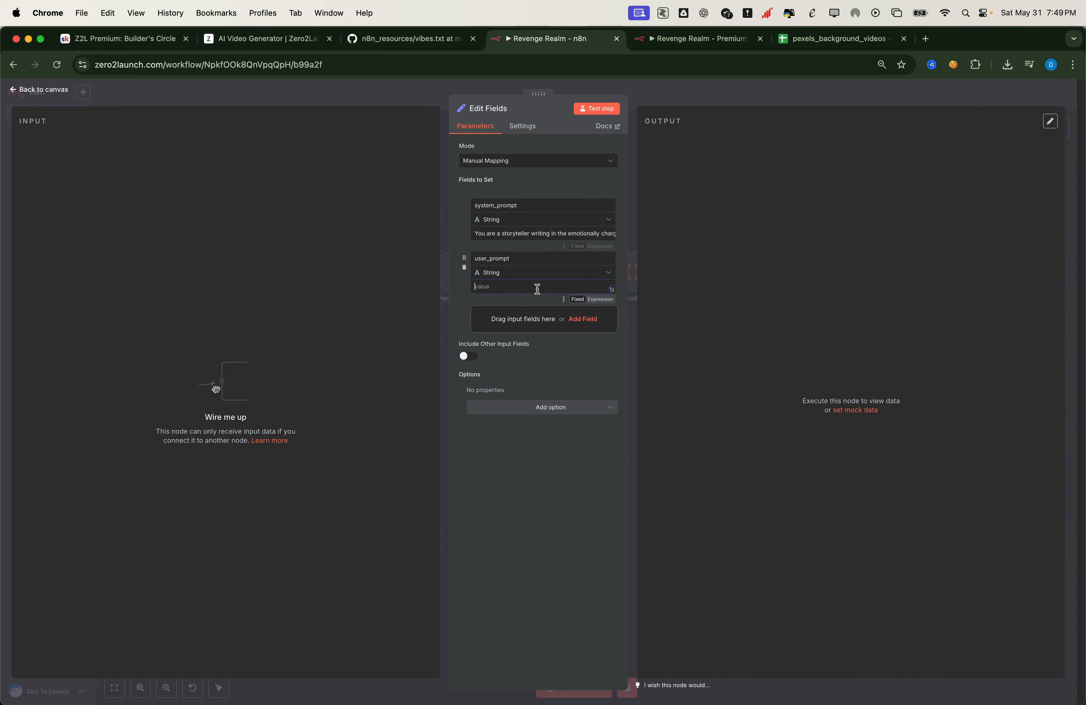
{"action": "left_click", "coordinate": [611, 291]}
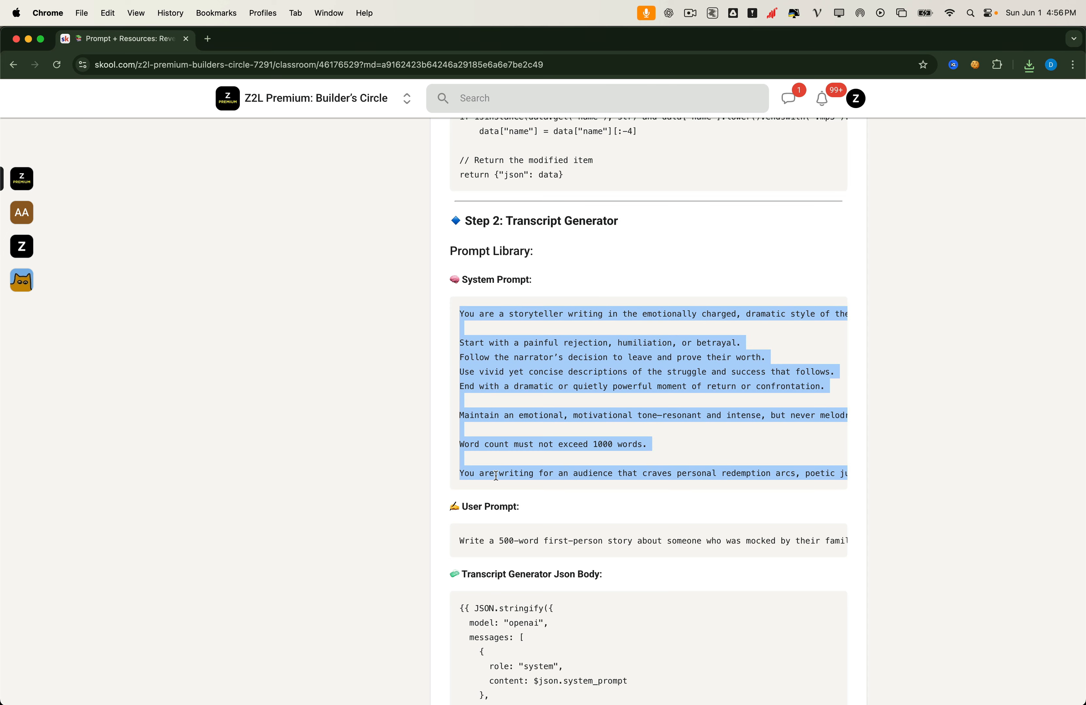
{"action": "triple_click", "coordinate": [473, 542]}
{"action": "key", "text": "super+c"}
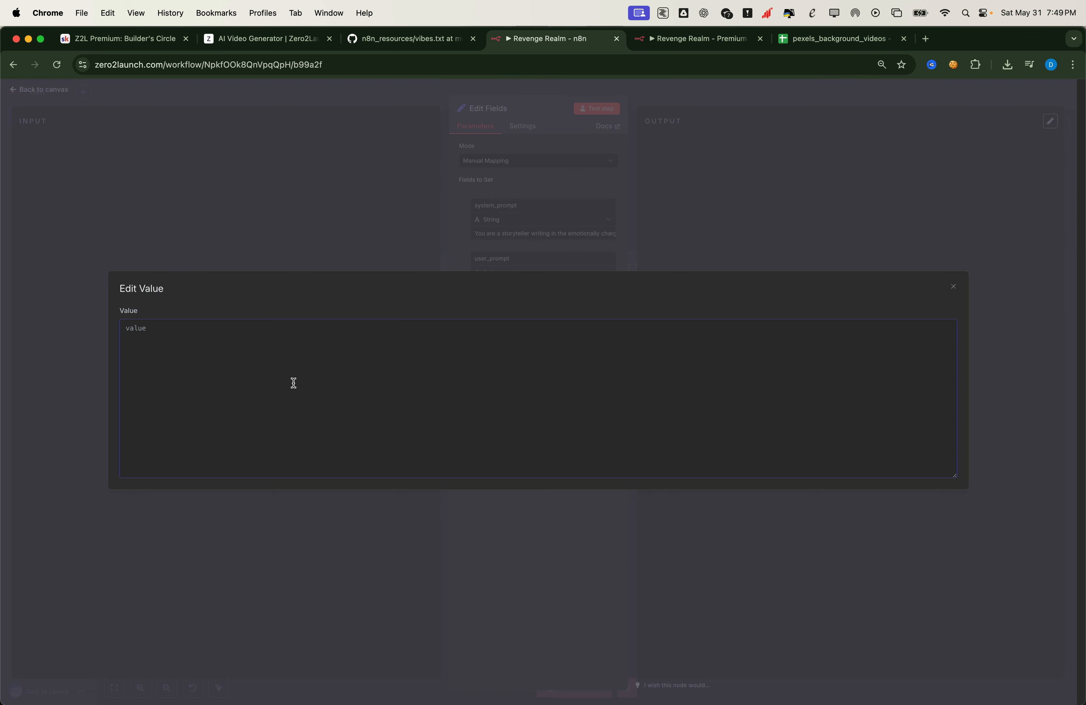
{"action": "key", "text": "super+v"}
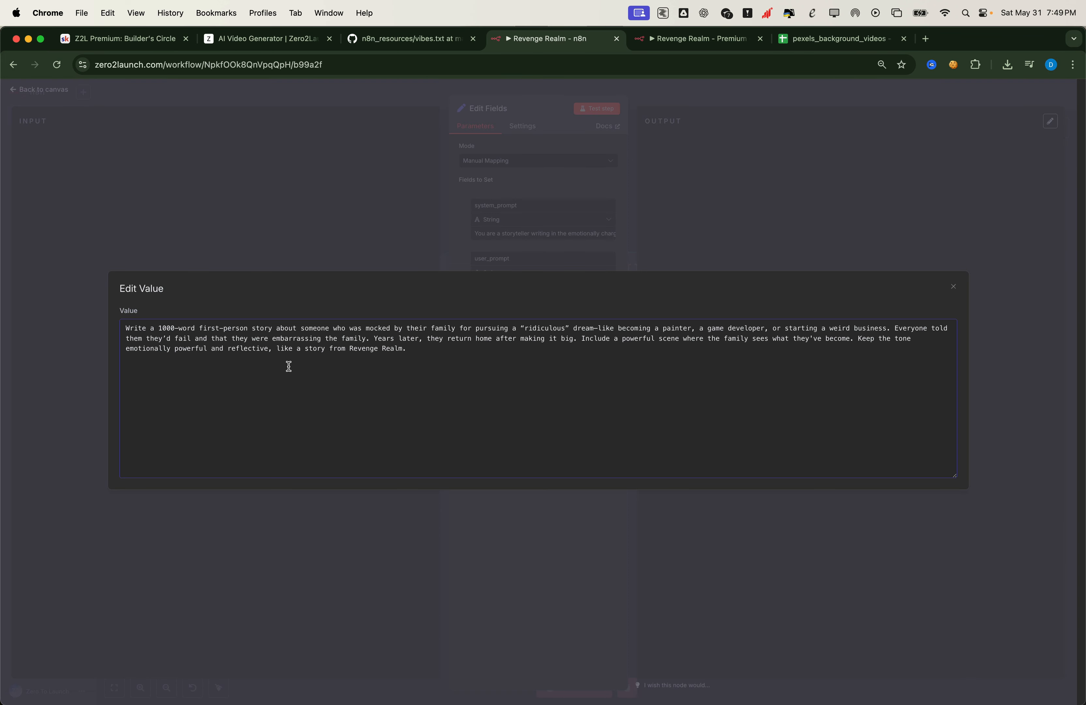
{"action": "left_click", "coordinate": [543, 253]}
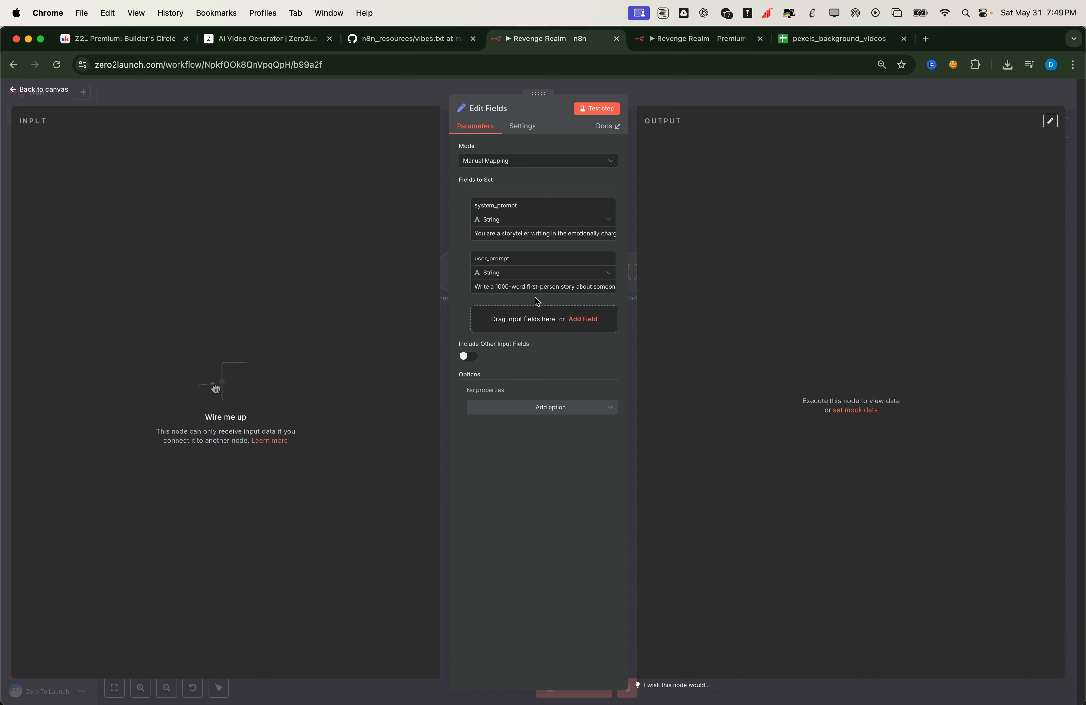
{"action": "left_click", "coordinate": [145, 96]}
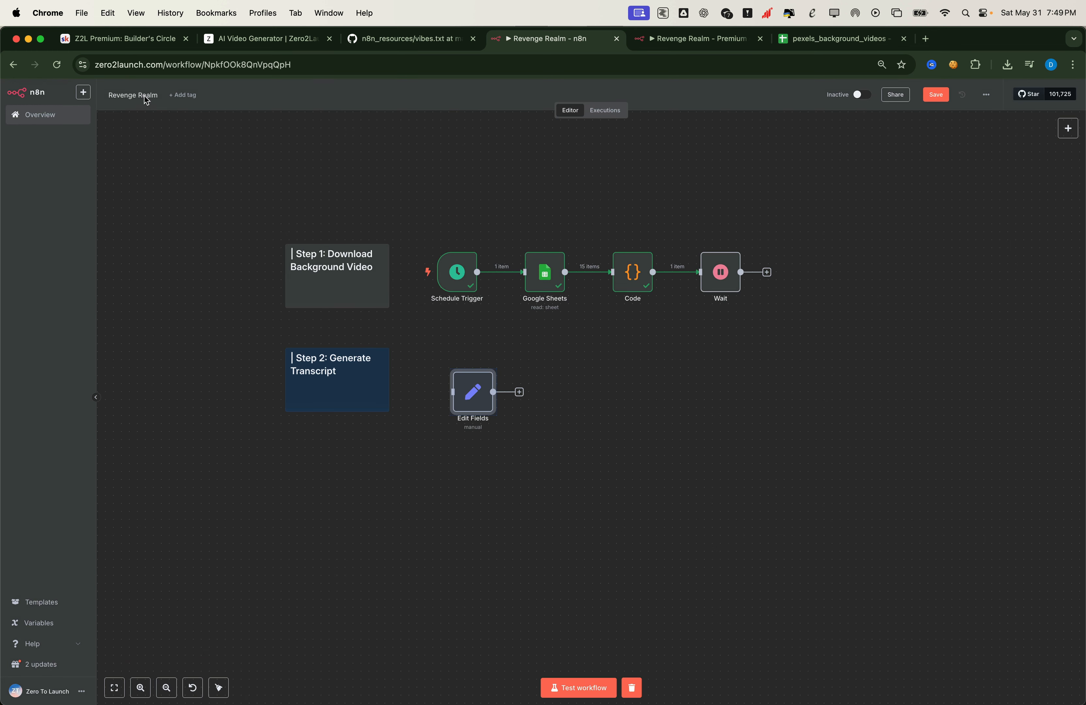
Connect the Wait node to Edit Fields beside the Step 2 note, and add an HTTP Request node after Edit Fields
{"action": "left_click_drag", "start_coordinate": [767, 279], "coordinate": [453, 371]}
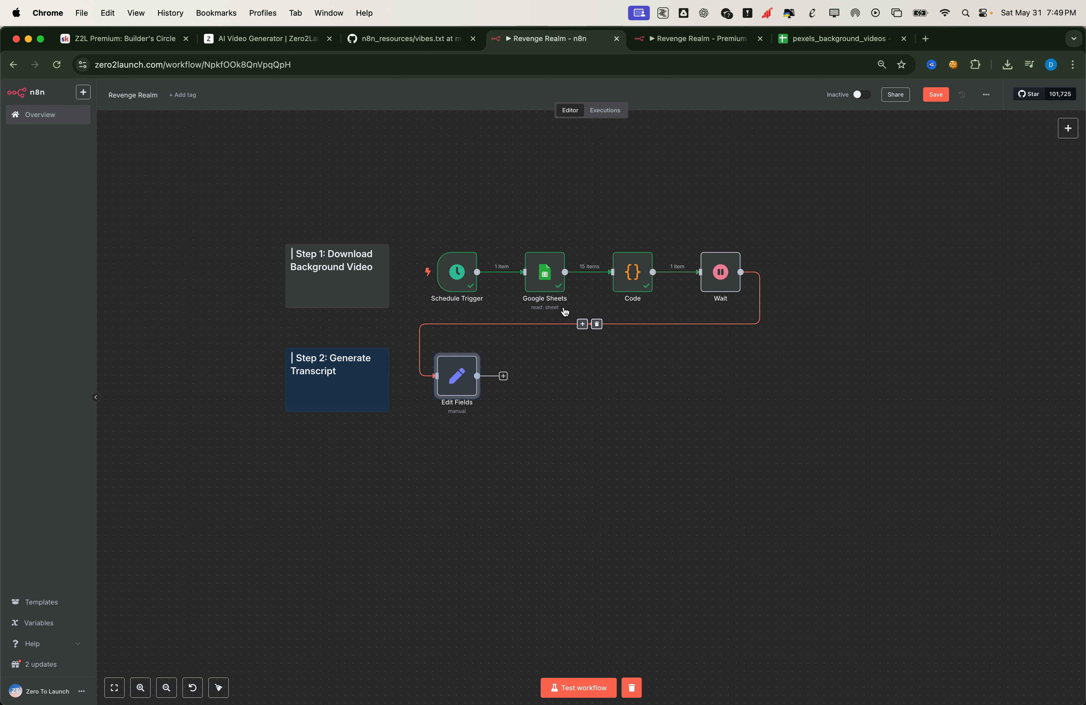
{"action": "left_click", "coordinate": [503, 376]}
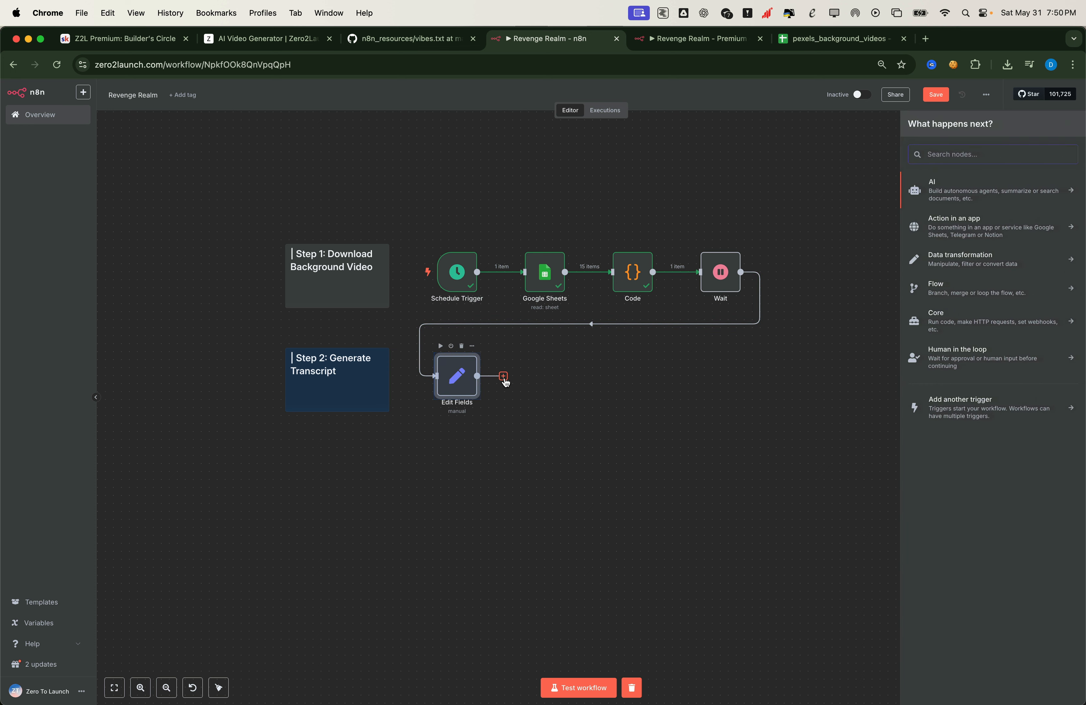
{"action": "type", "text": "http"}
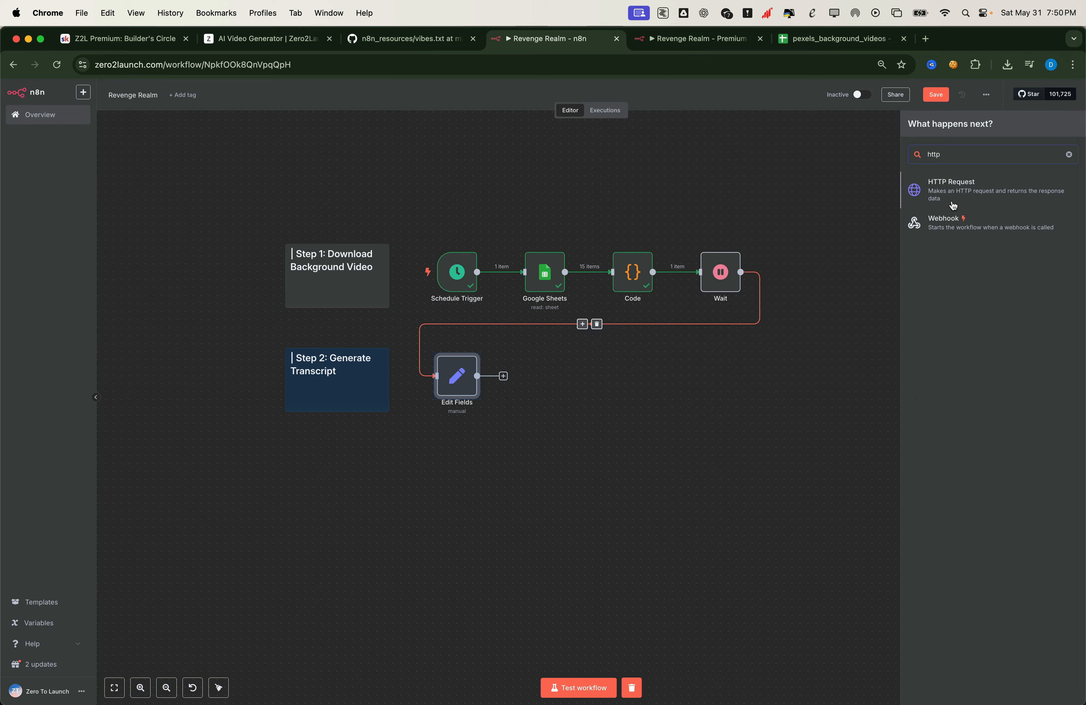
{"action": "left_click", "coordinate": [947, 192]}
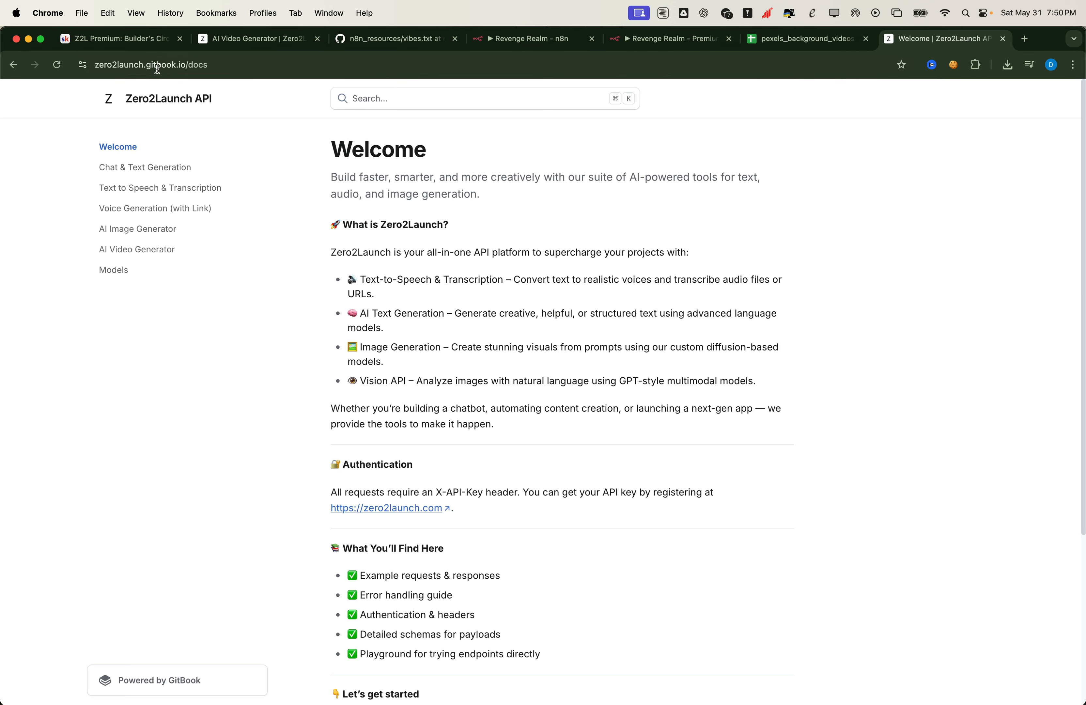
Copy the cURL version of the generate-text POST request from the Zero2Launch API docs' Chat & Text Generation page
{"action": "left_click", "coordinate": [210, 64]}
{"action": "left_click", "coordinate": [334, 110]}
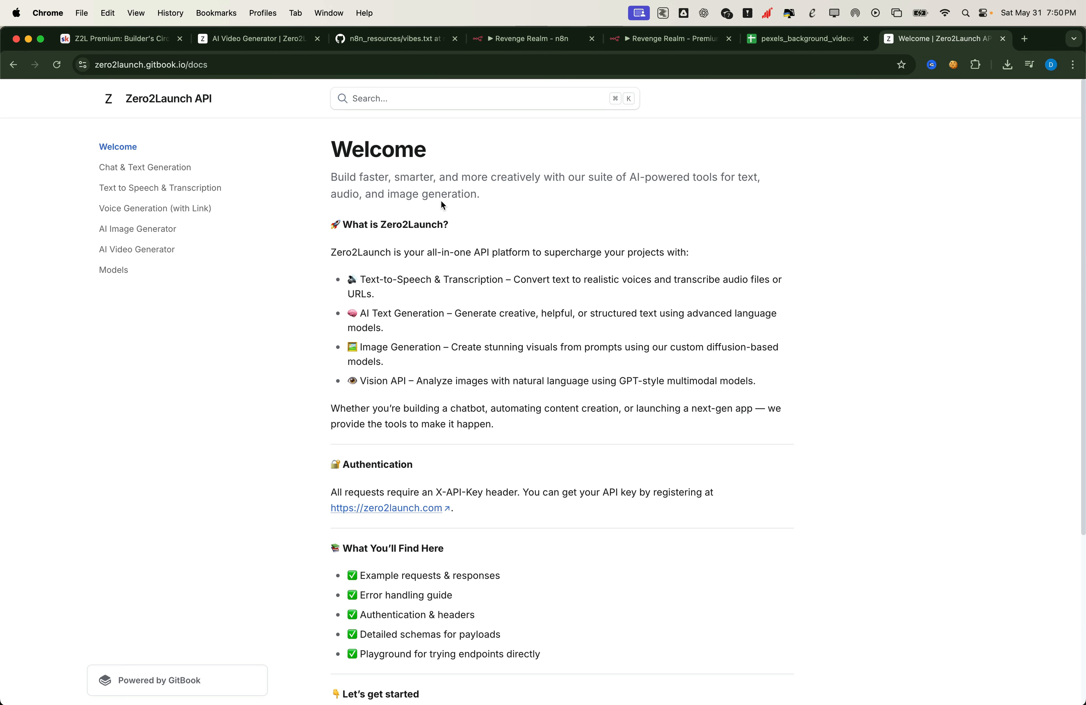
{"action": "left_click", "coordinate": [168, 173]}
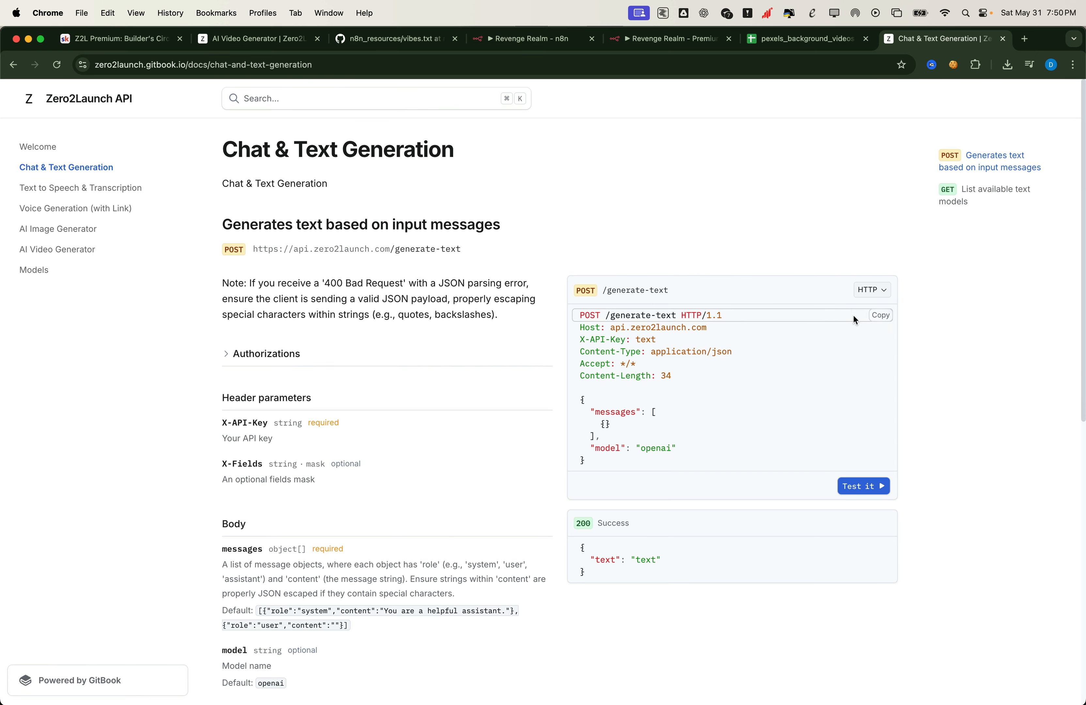
{"action": "left_click", "coordinate": [872, 289]}
{"action": "left_click", "coordinate": [874, 333]}
{"action": "left_click", "coordinate": [880, 315]}
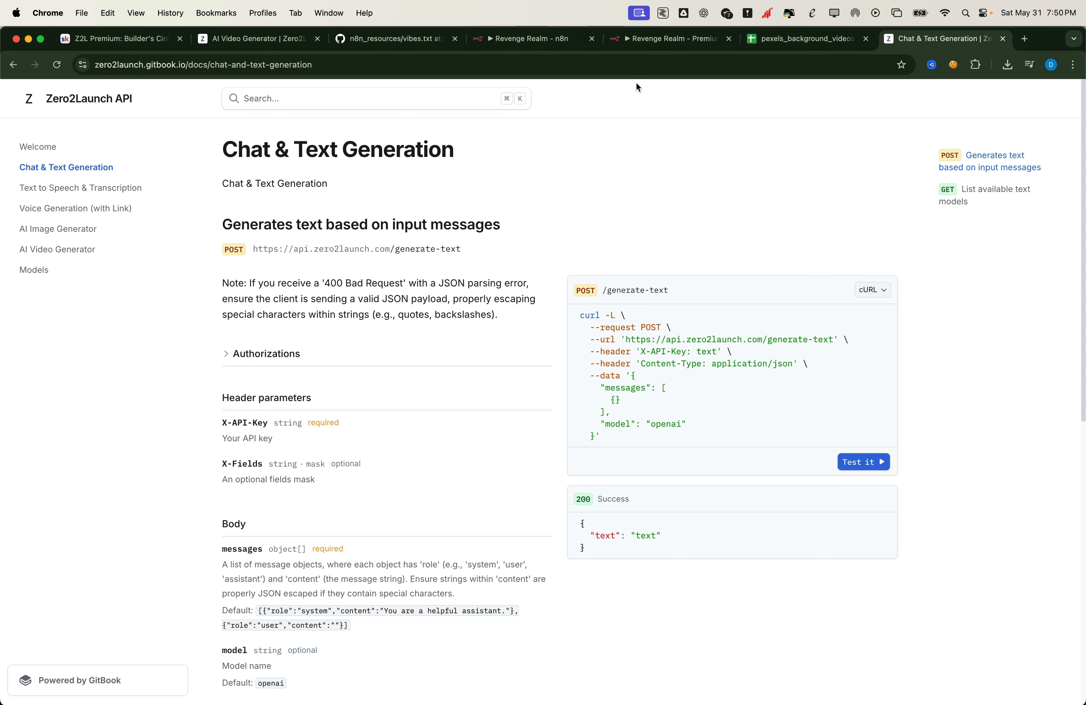
Import the copied generate-text cURL command into the n8n HTTP Request node and replace the X-API-Key header's placeholder value with the API key
{"action": "left_click", "coordinate": [554, 40]}
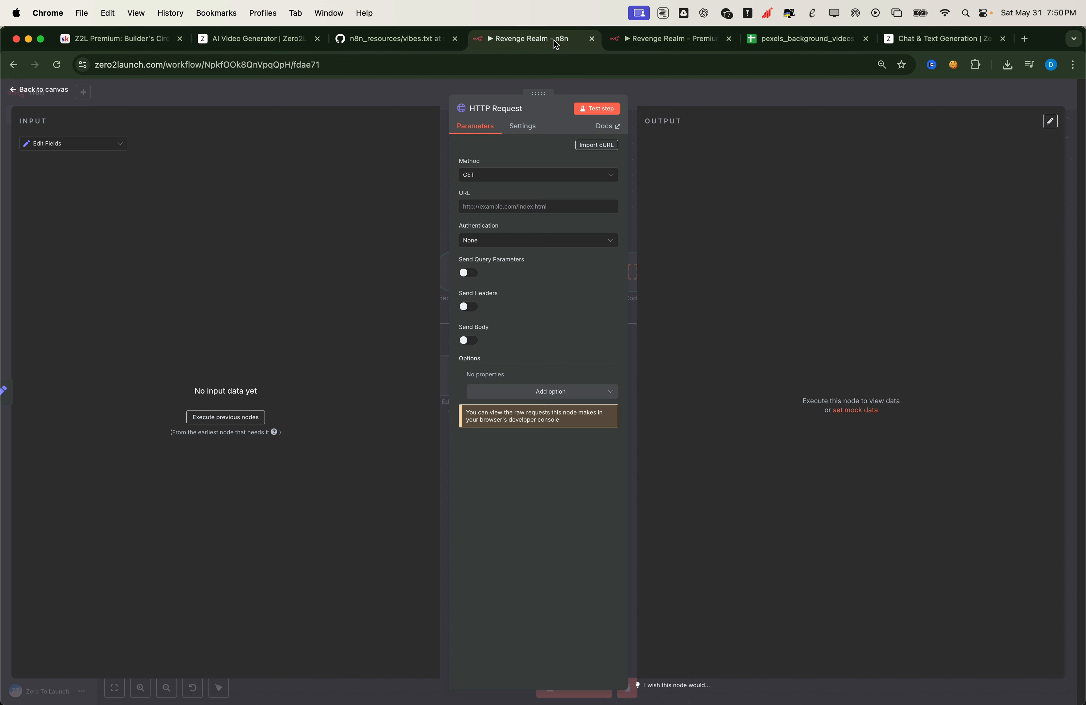
{"action": "left_click", "coordinate": [587, 146]}
{"action": "key", "text": "super+v"}
{"action": "left_click", "coordinate": [680, 432]}
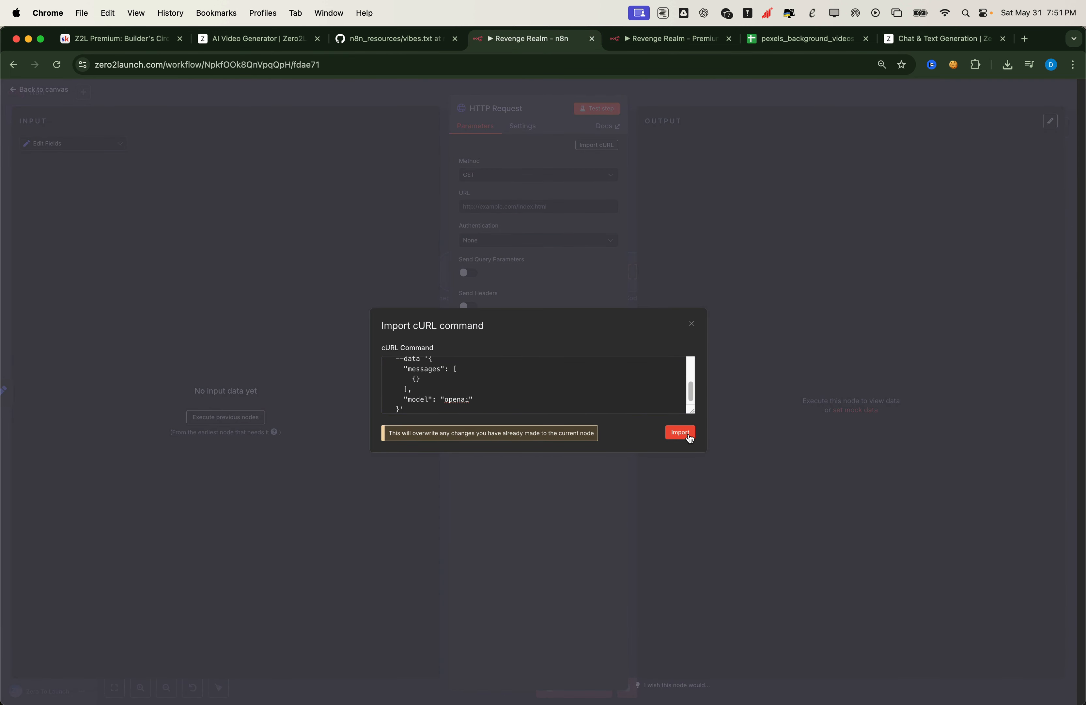
{"action": "double_click", "coordinate": [548, 425]}
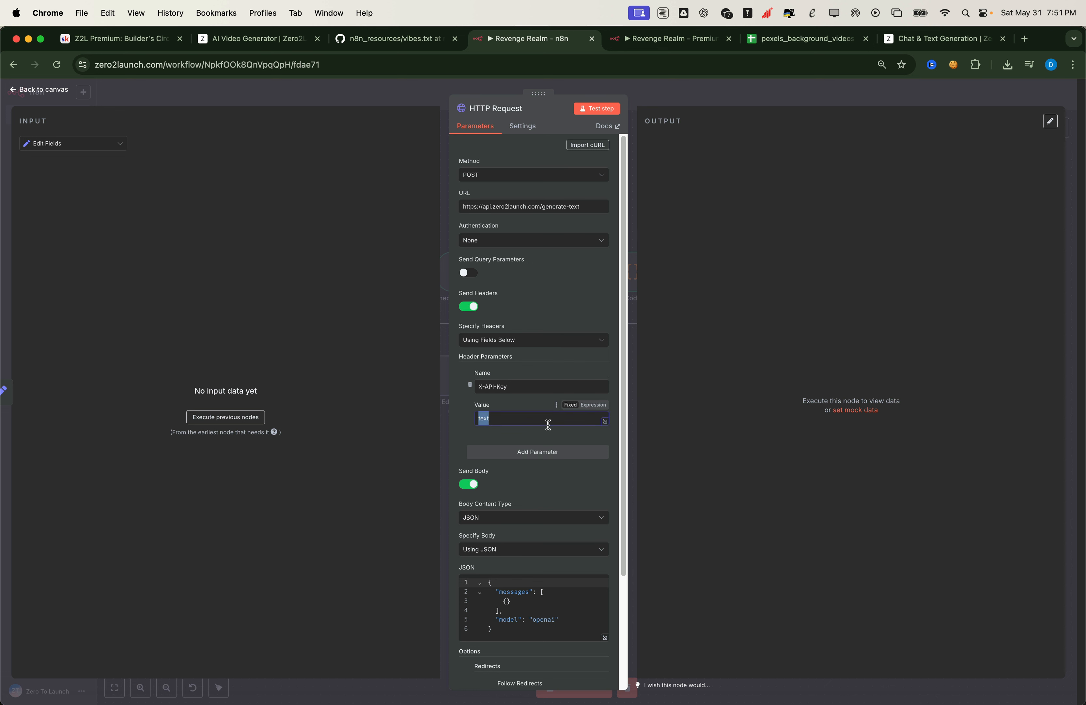
{"action": "key", "text": "super+v"}
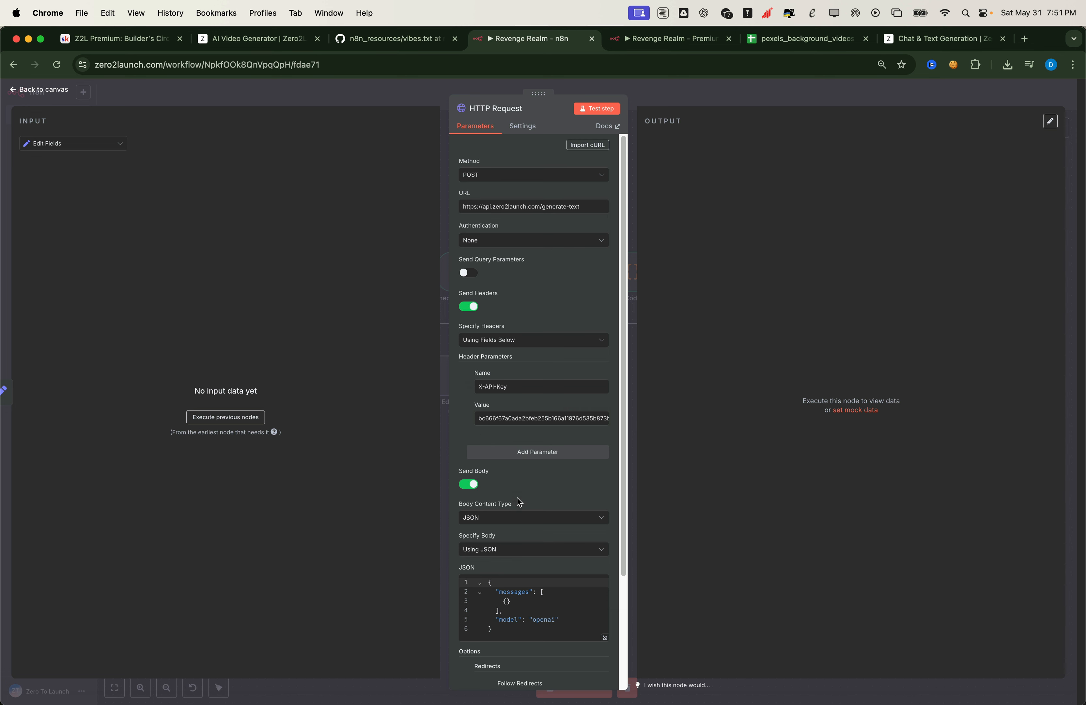
Replace the request's JSON body with the lesson's Transcript Generator JSON.stringify expression, using model openai, $json.system_prompt and $json.user_prompt, and return to the canvas
{"action": "scroll", "coordinate": [516, 502], "scroll_direction": "down", "scroll_amount": 3}
{"action": "left_click", "coordinate": [605, 496]}
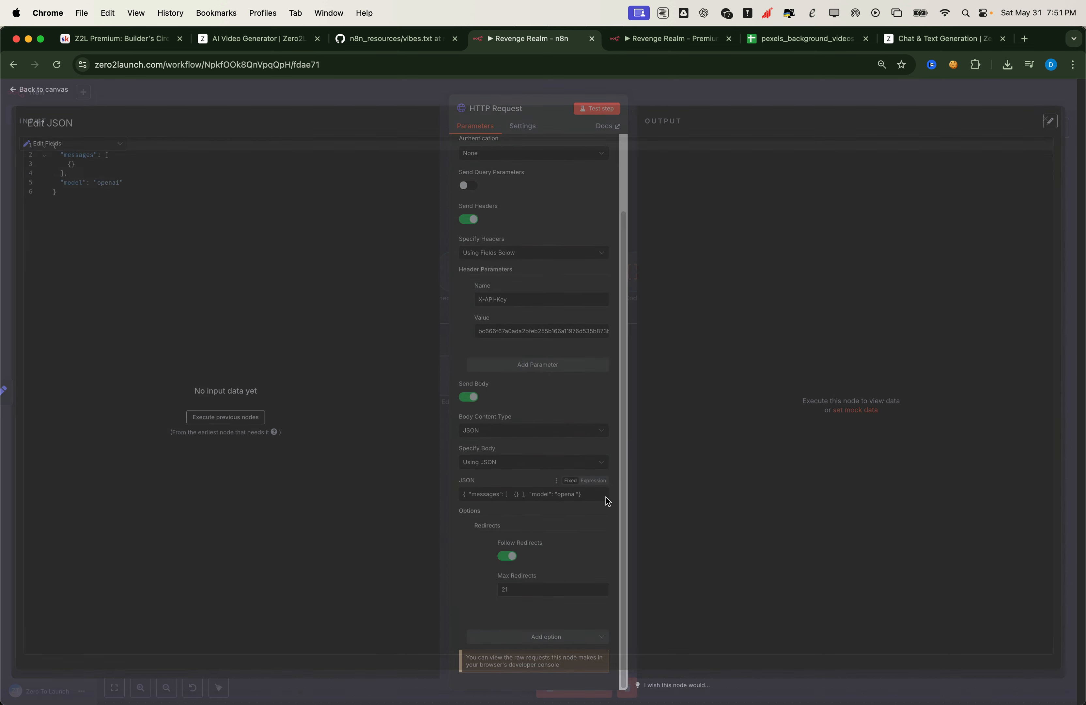
{"action": "left_click", "coordinate": [250, 182]}
{"action": "key", "text": "super+a"}
{"action": "key", "text": "BackSpace"}
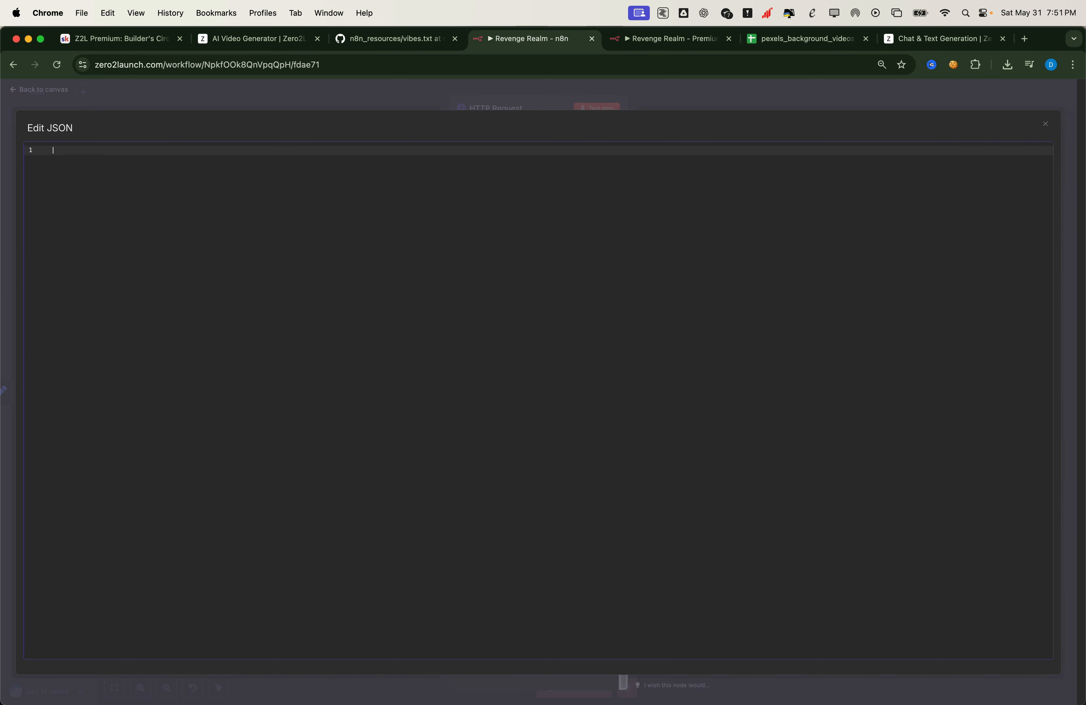
{"action": "key", "text": "super+v"}
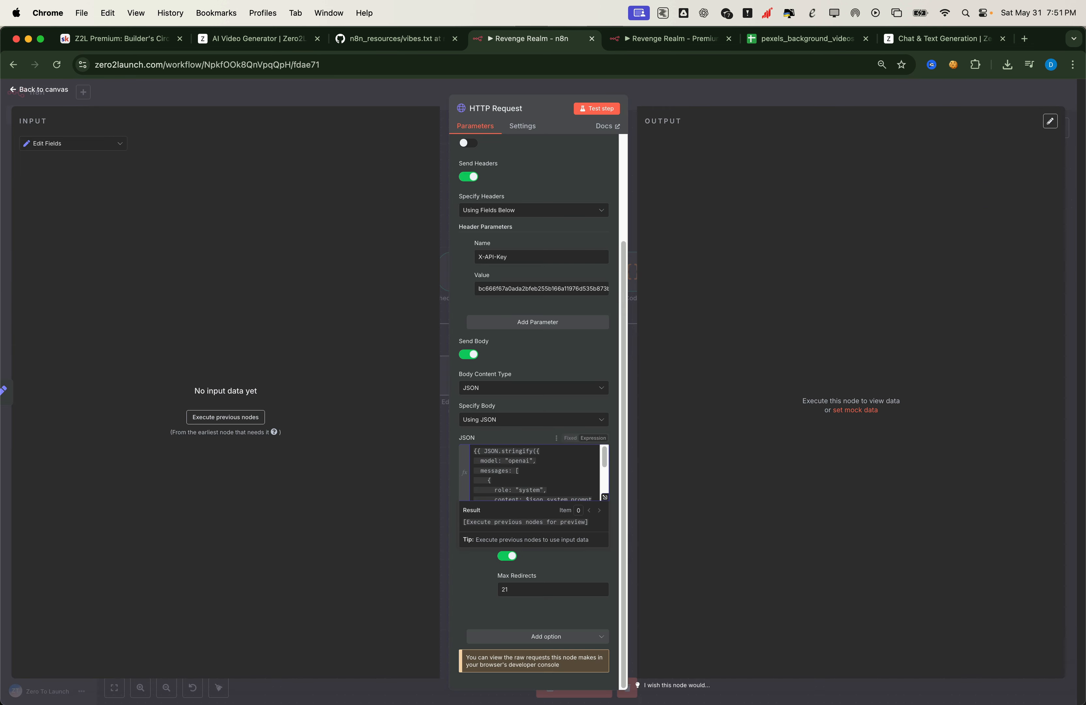
{"action": "left_click", "coordinate": [605, 497]}
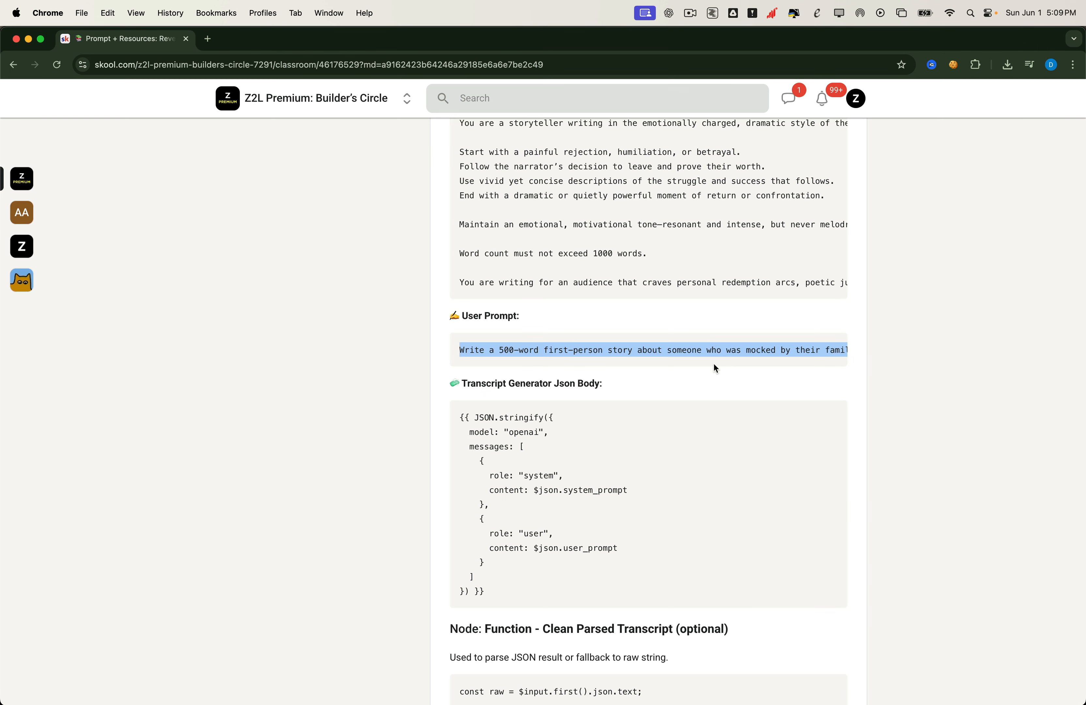
{"action": "left_click", "coordinate": [549, 465]}
{"action": "left_click_drag", "start_coordinate": [459, 423], "coordinate": [523, 589]}
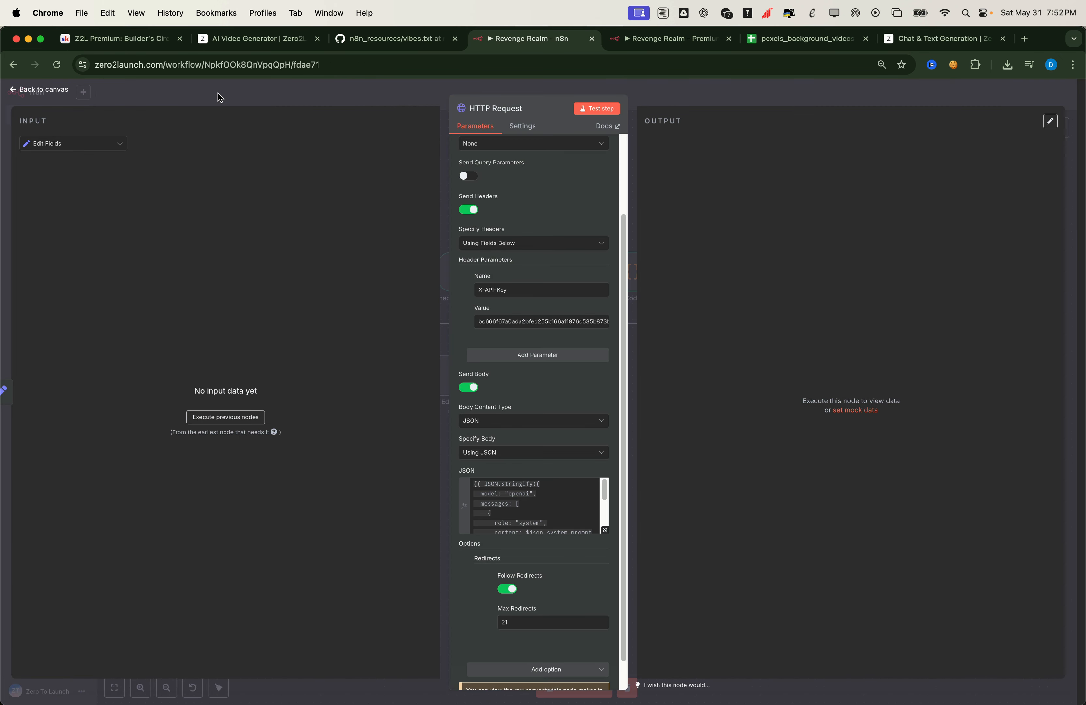
{"action": "left_click", "coordinate": [219, 97]}
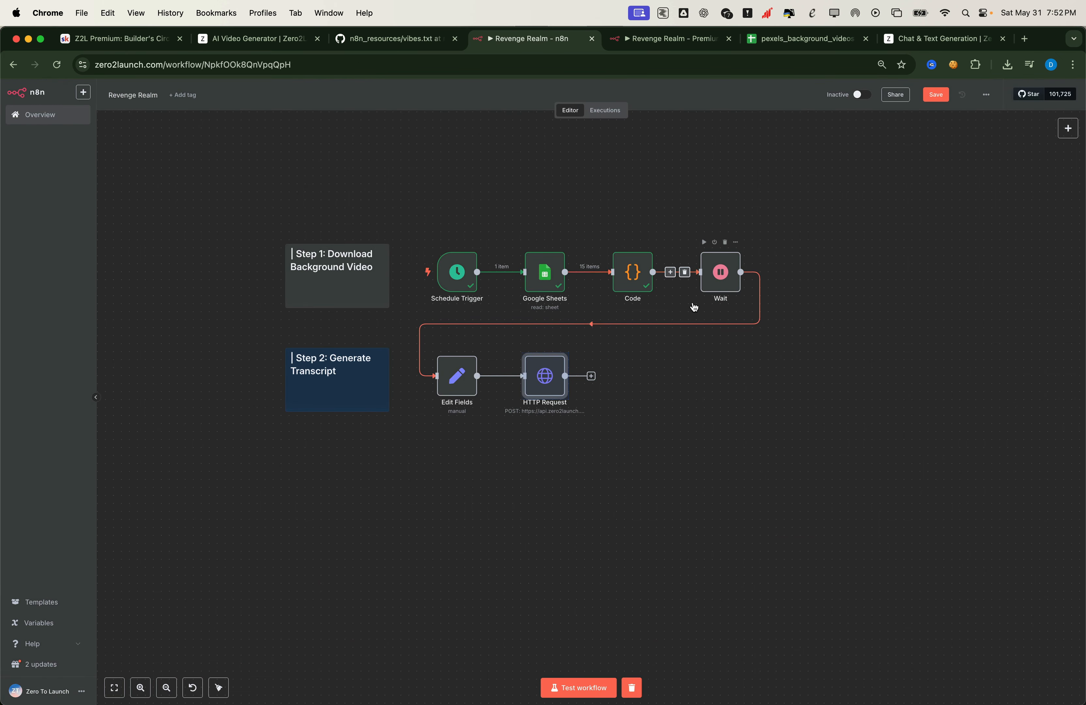
Run the workflow up to Edit Fields and check its system_prompt and user_prompt output
{"action": "left_click", "coordinate": [440, 345]}
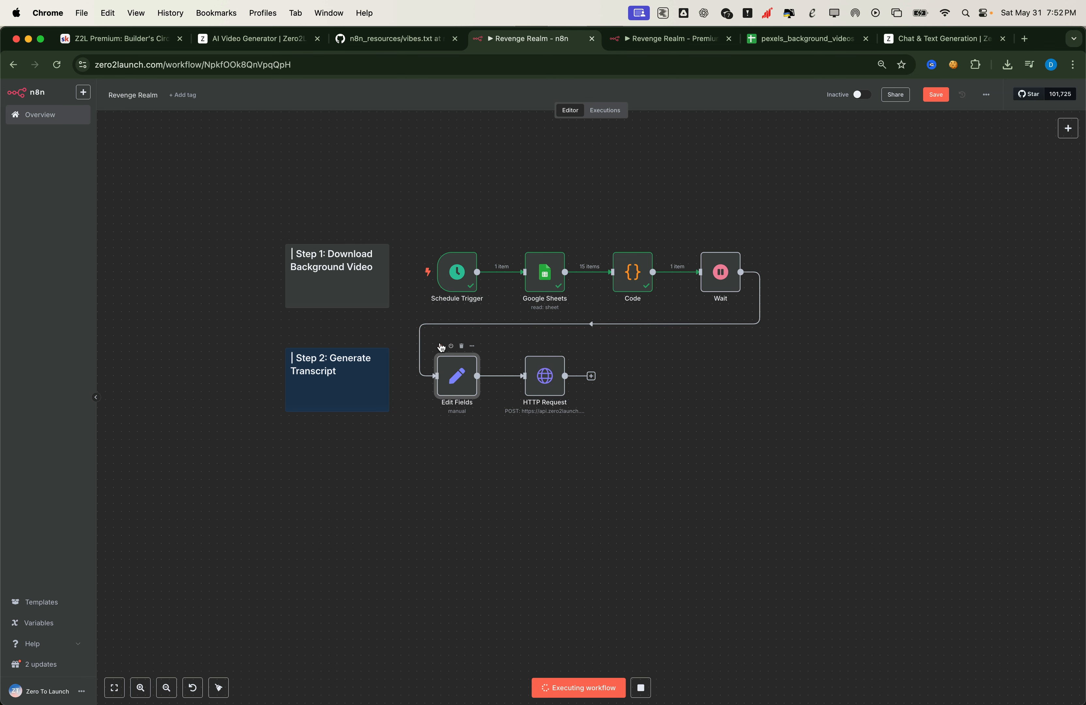
{"action": "double_click", "coordinate": [460, 387]}
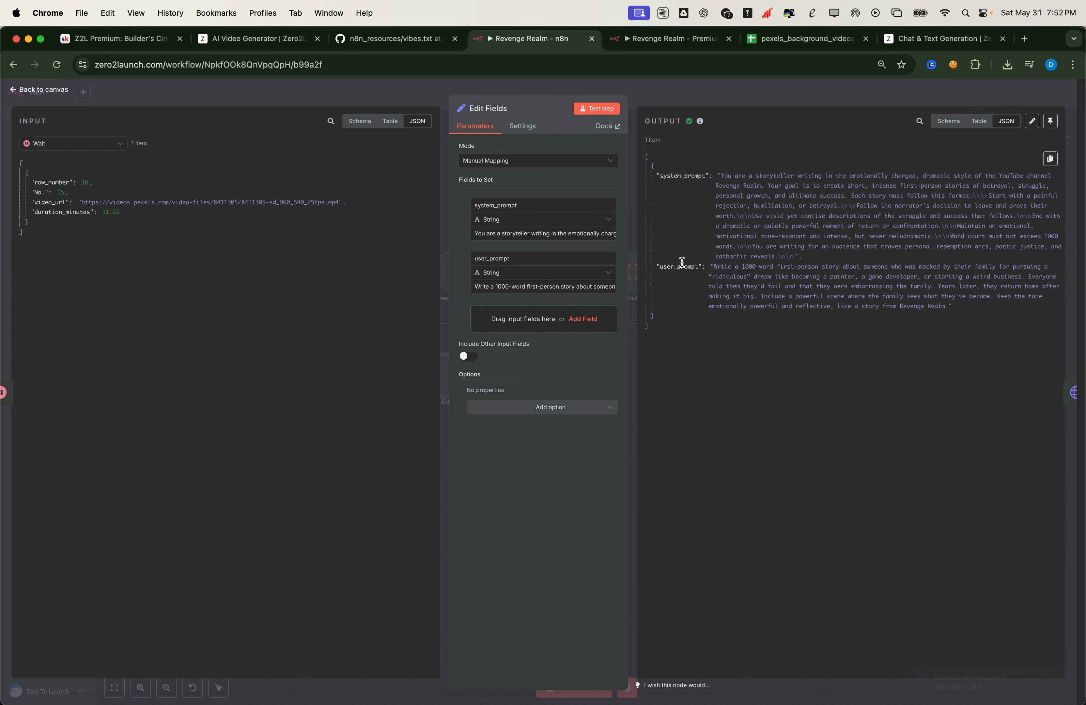
{"action": "left_click", "coordinate": [312, 95]}
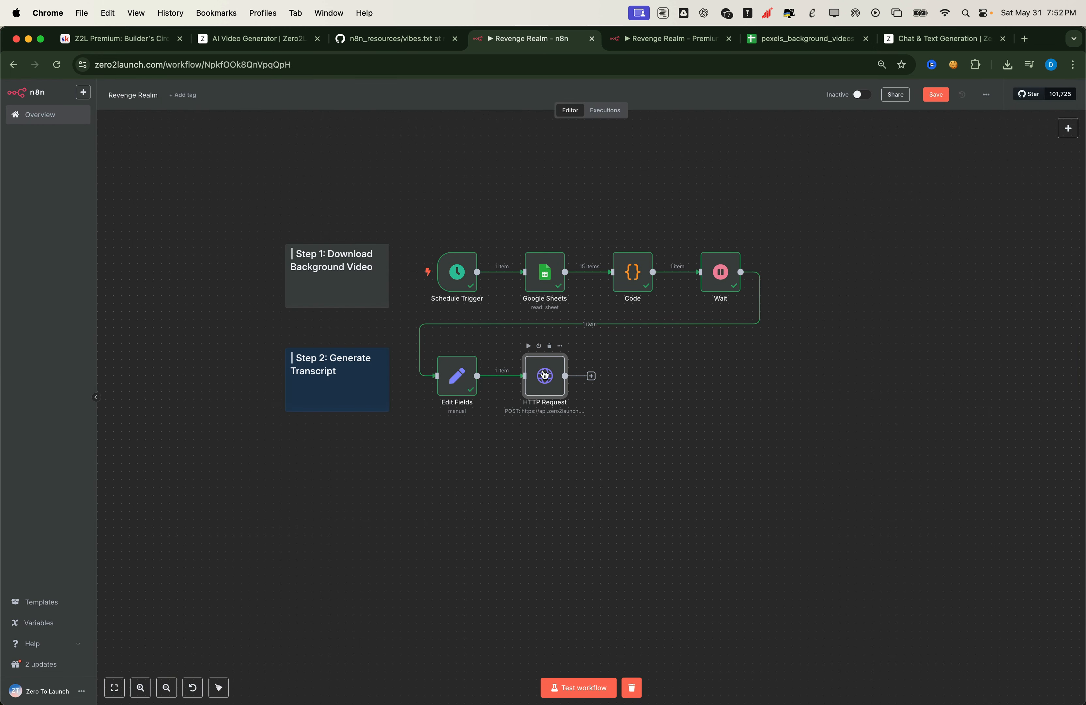
Review the HTTP Request's JSON body expression and look up the openai model name in models.json of the n8n_resources repository
{"action": "double_click", "coordinate": [544, 375]}
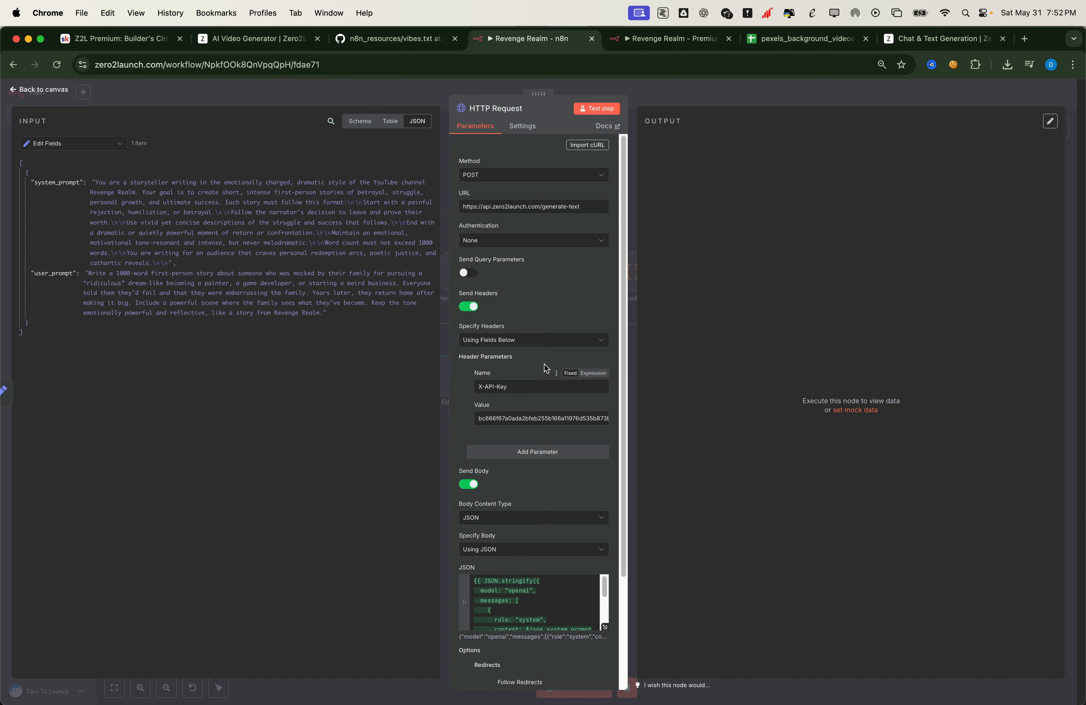
{"action": "left_click", "coordinate": [603, 627]}
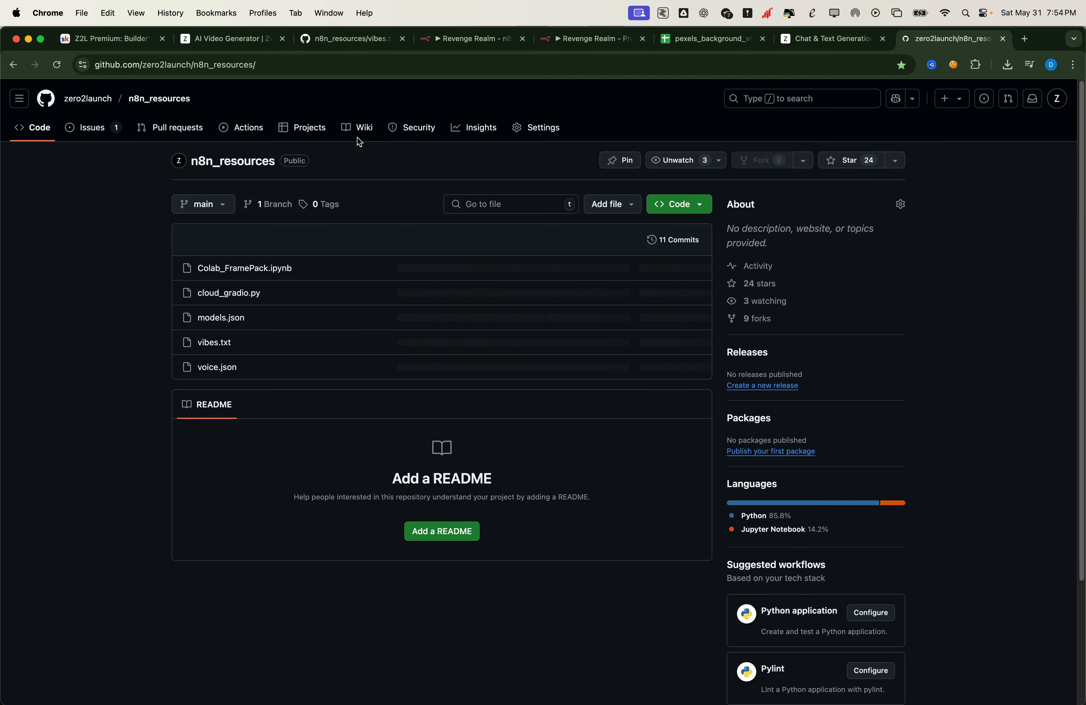
{"action": "left_click", "coordinate": [209, 317]}
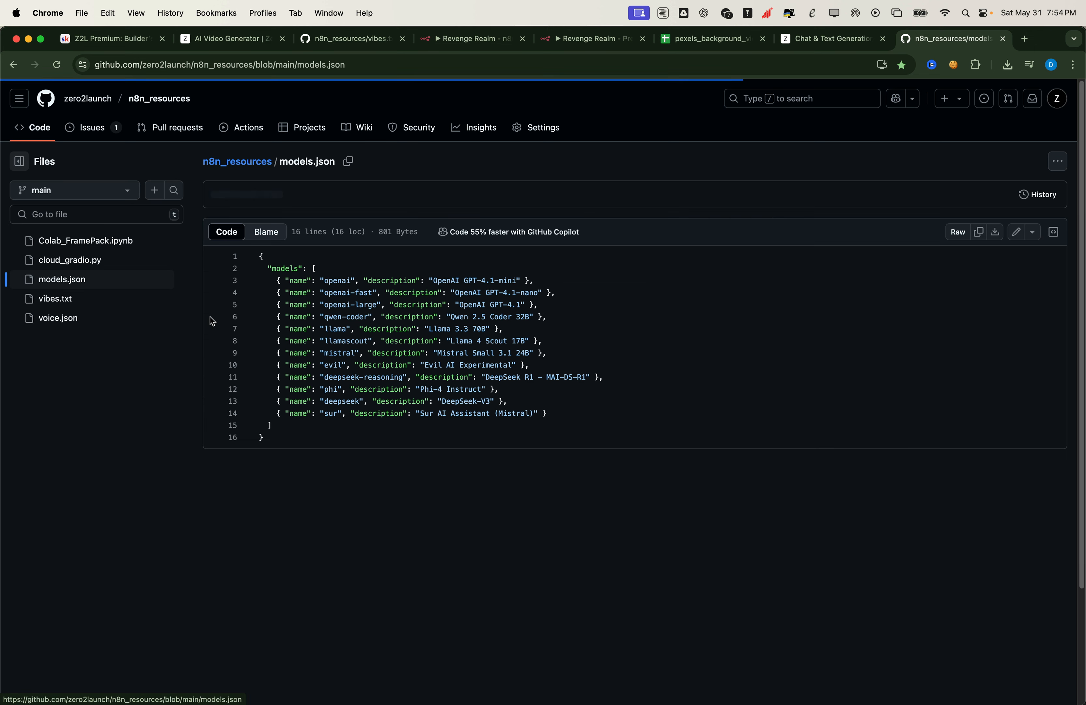
{"action": "double_click", "coordinate": [338, 279]}
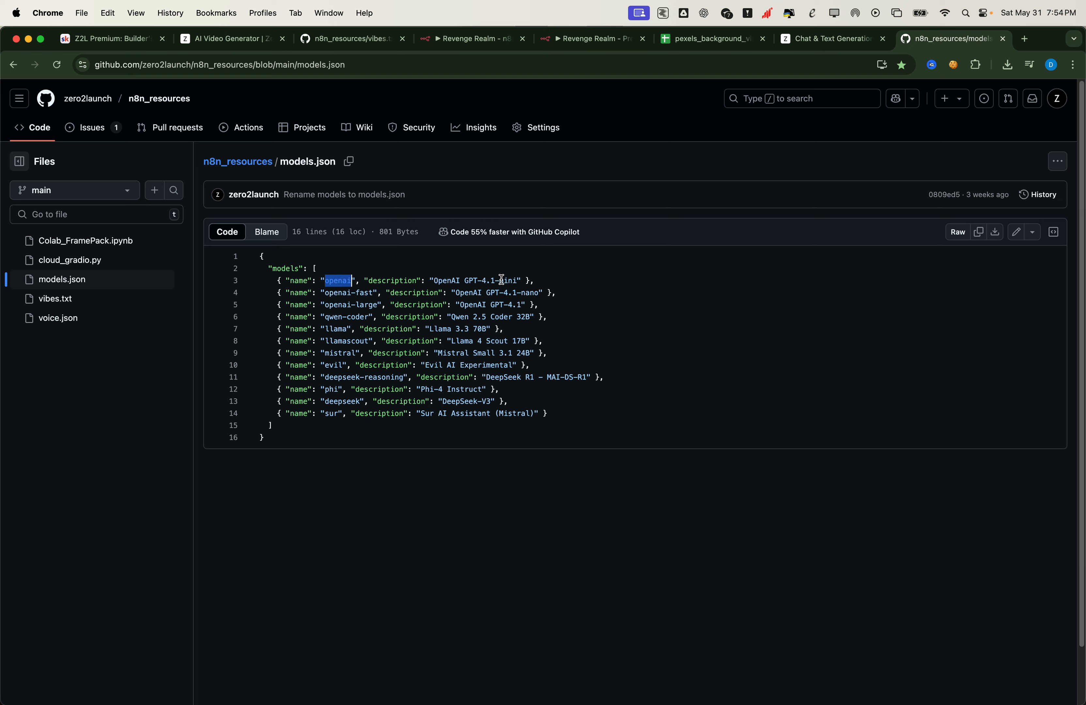
{"action": "left_click", "coordinate": [469, 44]}
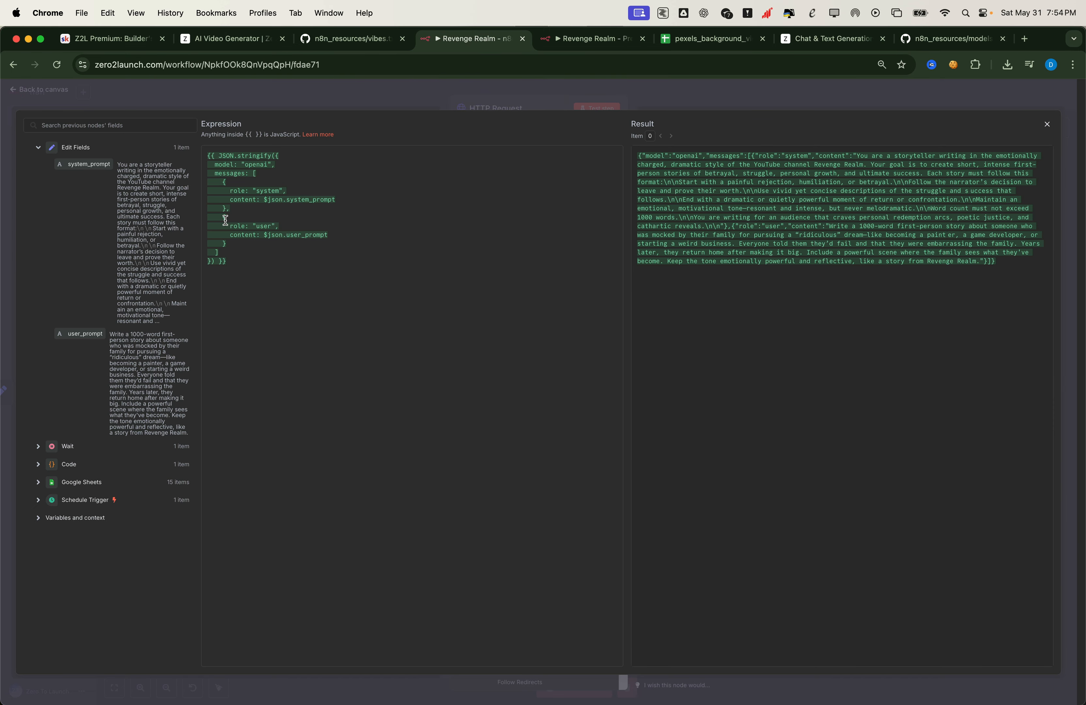
{"action": "left_click", "coordinate": [214, 97]}
Test the HTTP Request node, check the generated story in its text field, and return to the canvas
{"action": "left_click", "coordinate": [598, 110]}
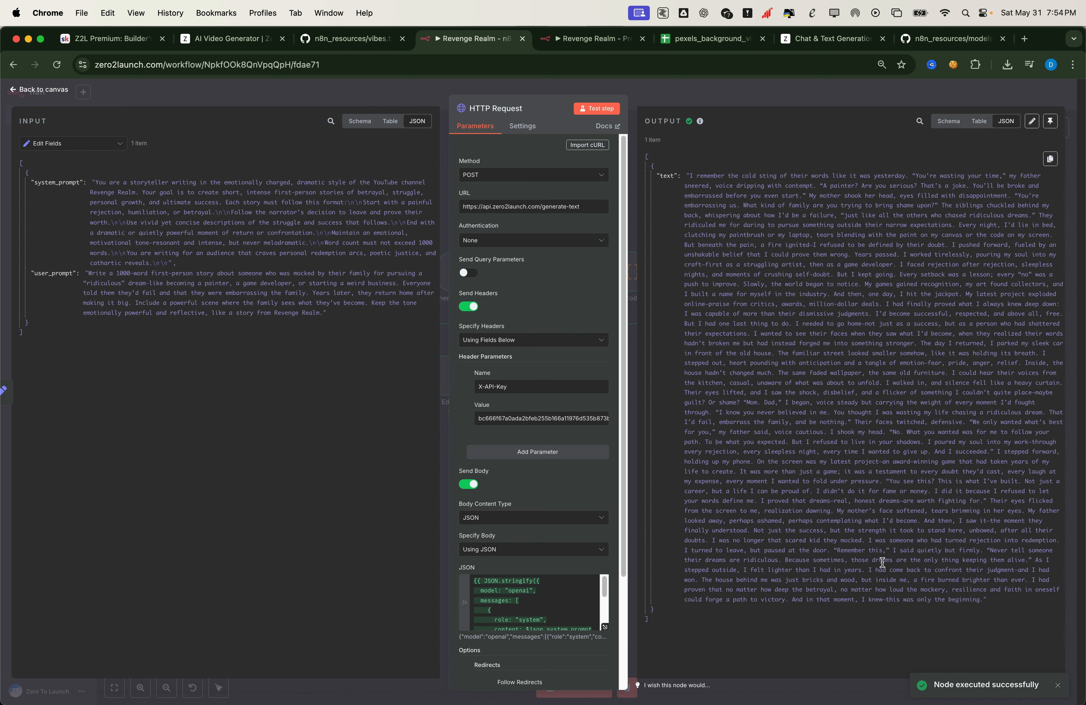
{"action": "double_click", "coordinate": [668, 176]}
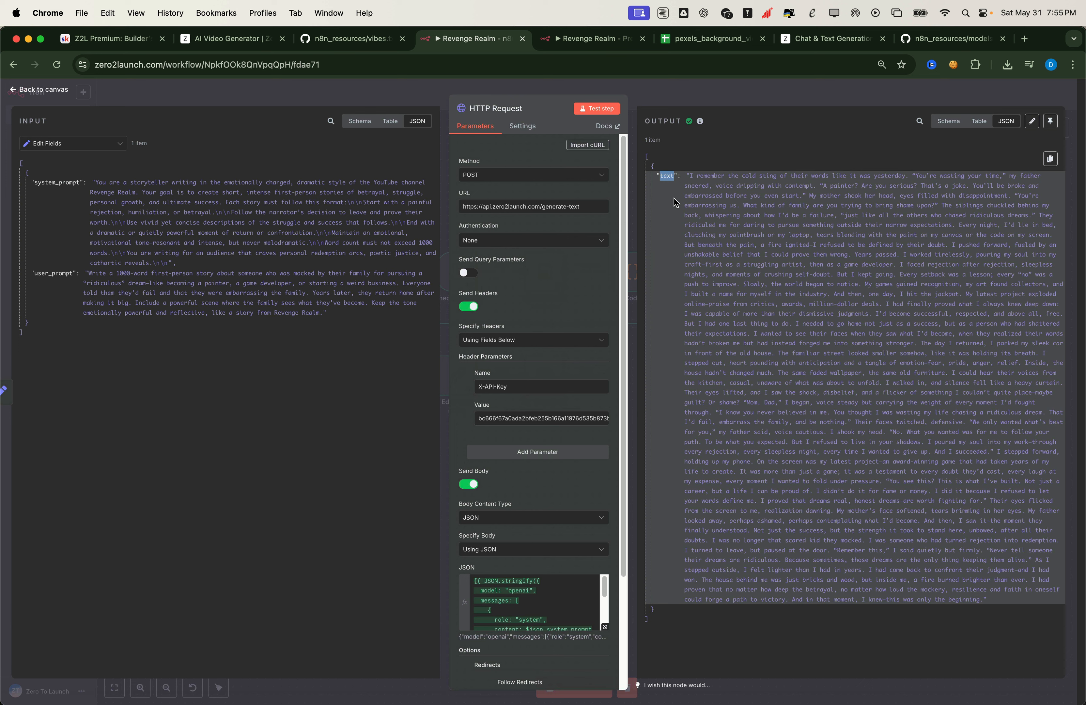
{"action": "left_click", "coordinate": [677, 174]}
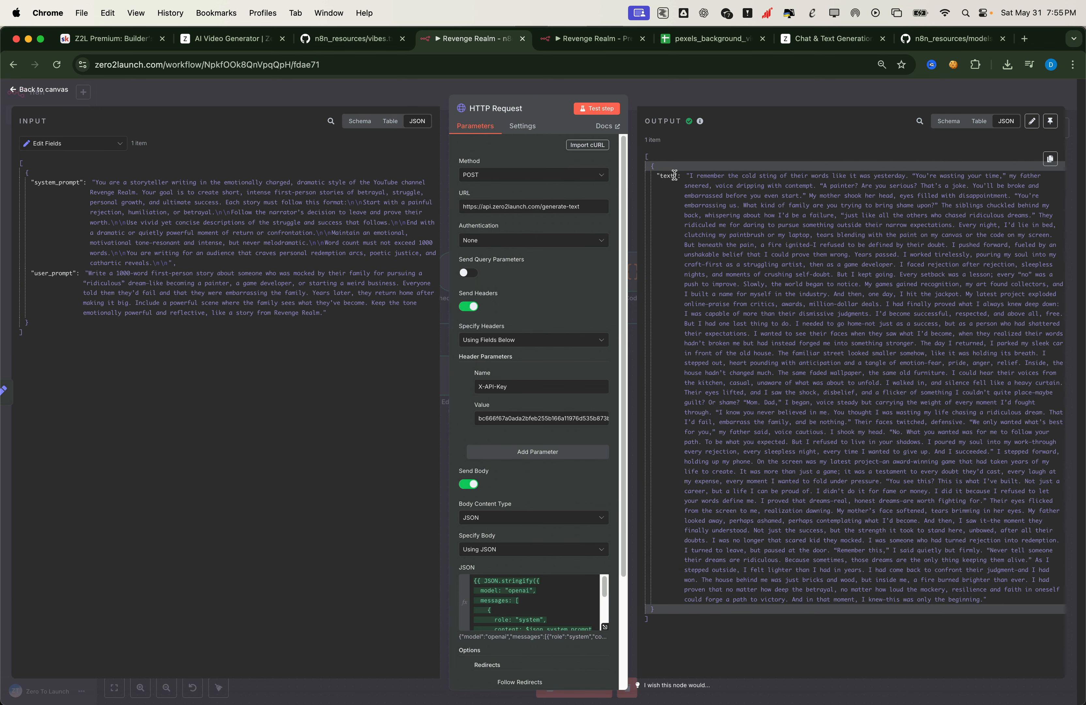
{"action": "left_click", "coordinate": [411, 100]}
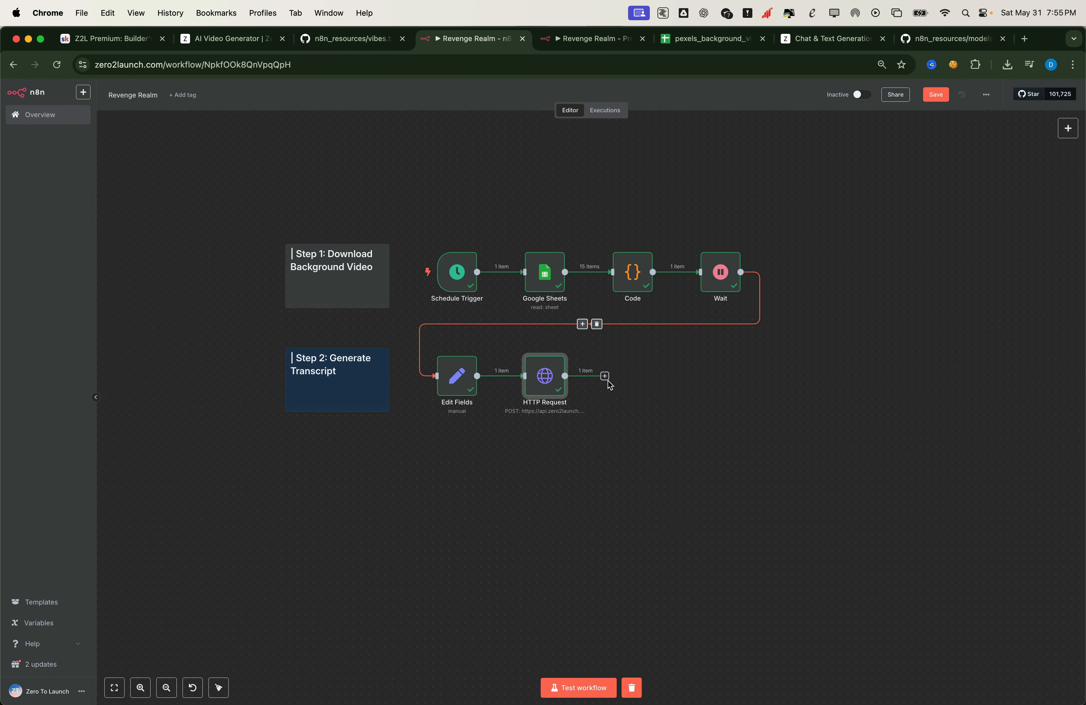
Add a Code node after the HTTP Request node
{"action": "left_click", "coordinate": [603, 376]}
{"action": "type", "text": "code"}
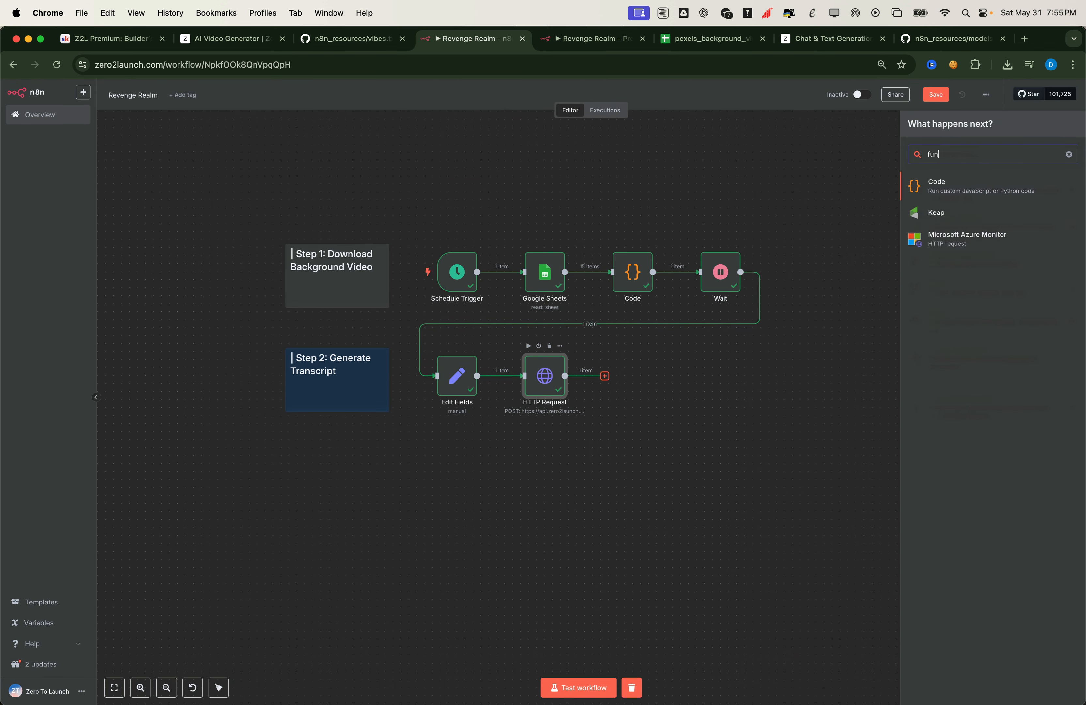
{"action": "left_click", "coordinate": [969, 185]}
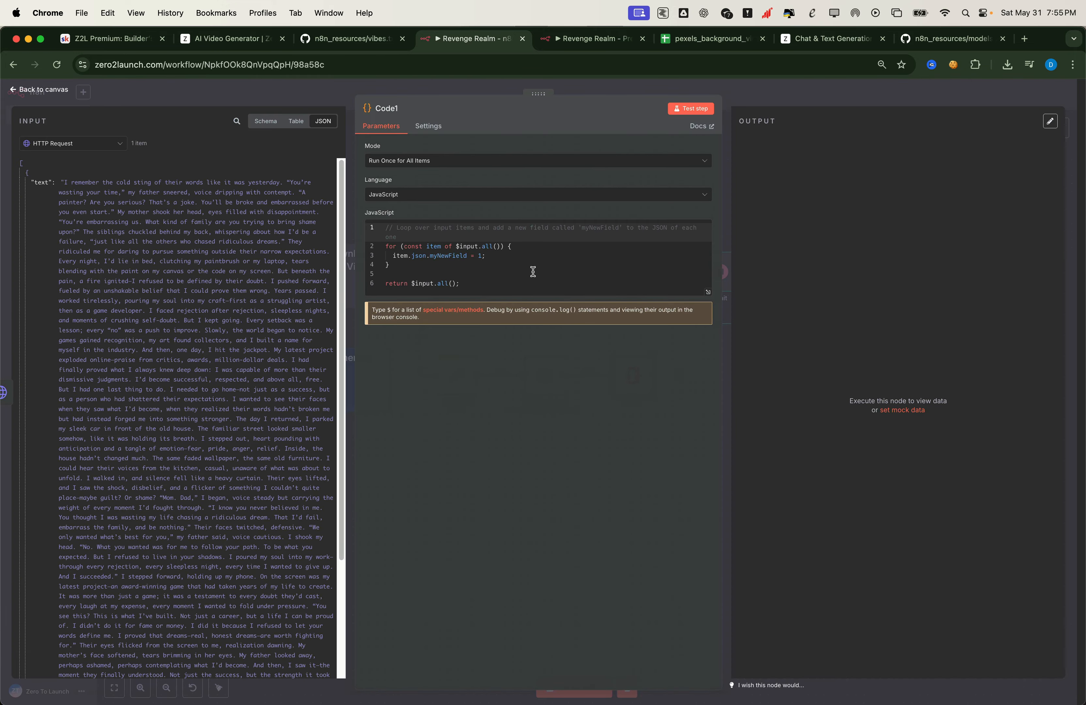
Replace the new Code node's default JavaScript with the lesson's Clean Parsed Transcript function, which parses $input.first().json.text or returns the raw text as output
{"action": "left_click", "coordinate": [532, 274]}
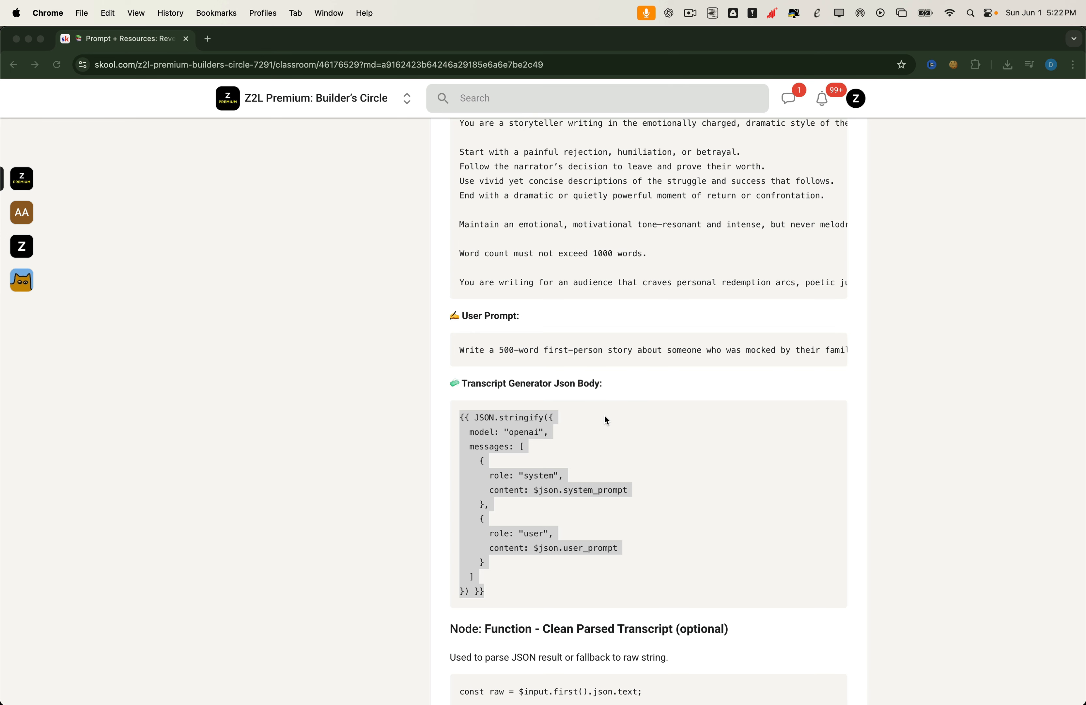
{"action": "triple_click", "coordinate": [604, 416]}
{"action": "scroll", "coordinate": [604, 416], "scroll_direction": "down", "scroll_amount": 10}
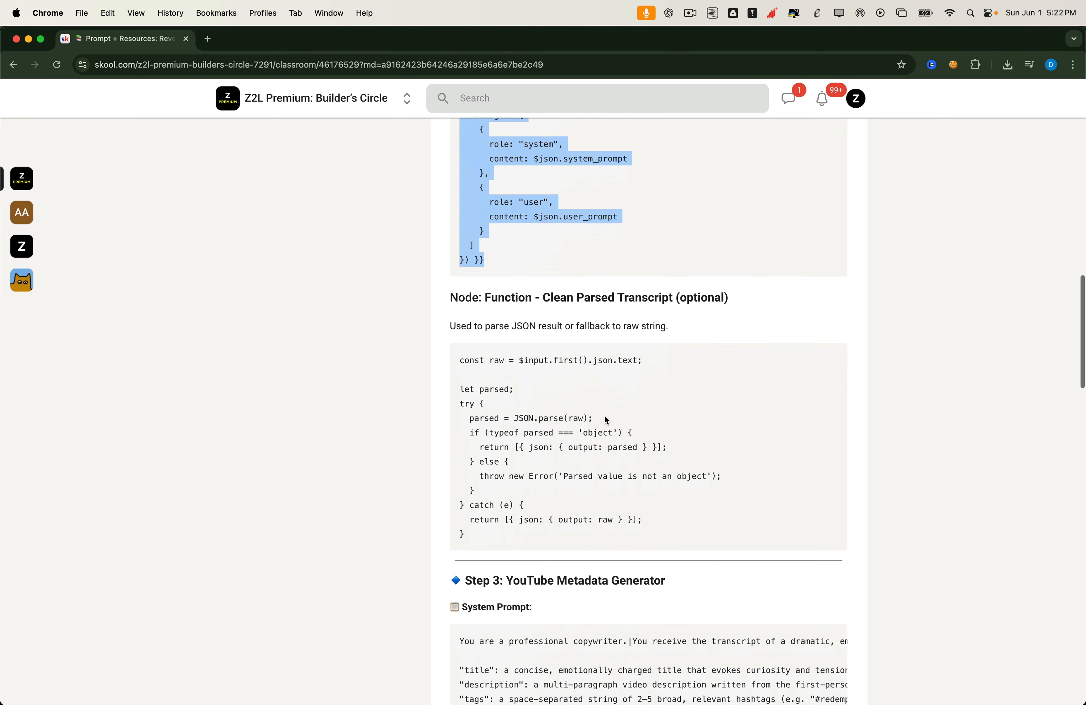
{"action": "left_click_drag", "start_coordinate": [459, 250], "coordinate": [483, 419]}
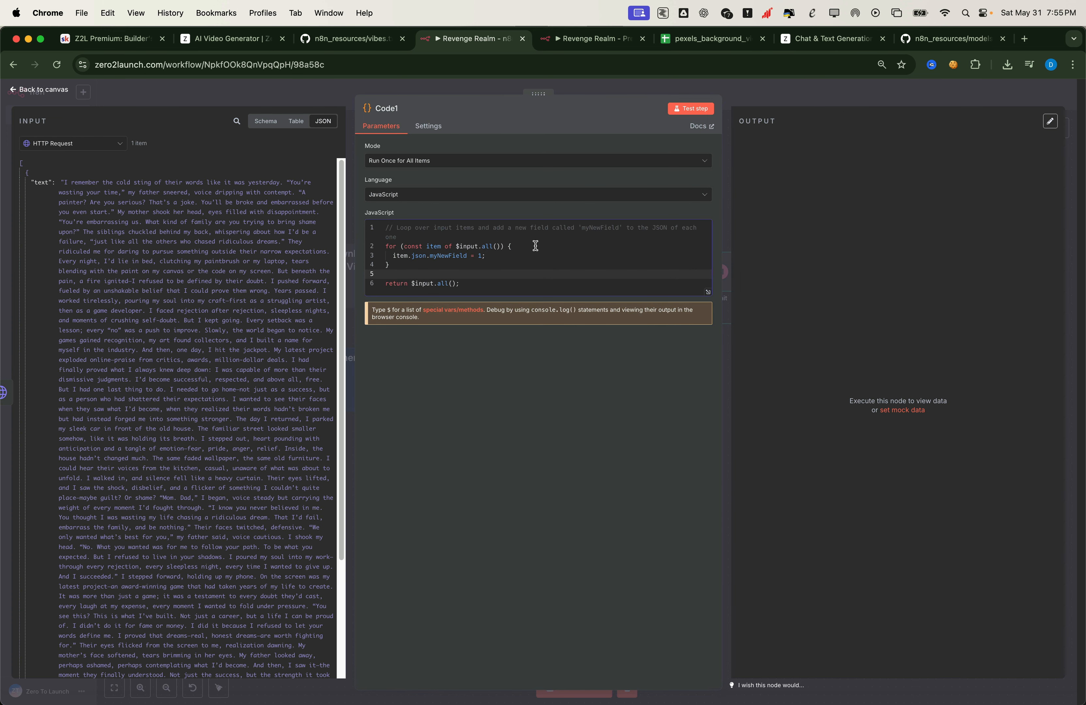
{"action": "left_click", "coordinate": [535, 245]}
{"action": "key", "text": "super+a"}
{"action": "type", "text": "const raw = $input.first().json.text;  let parsed; try {   parsed = JSON.parse(raw);    // Only return parsed if it's an object or array   if (typeof parsed === 'object') {     return [{ json: { output: parsed } }];   } else {     throw new Error('Parsed value is not an object');   } } catch (e) {   // Return the raw text if not JSON   return [{ json: { output: raw } }]; }"}
{"action": "left_click", "coordinate": [577, 368]}
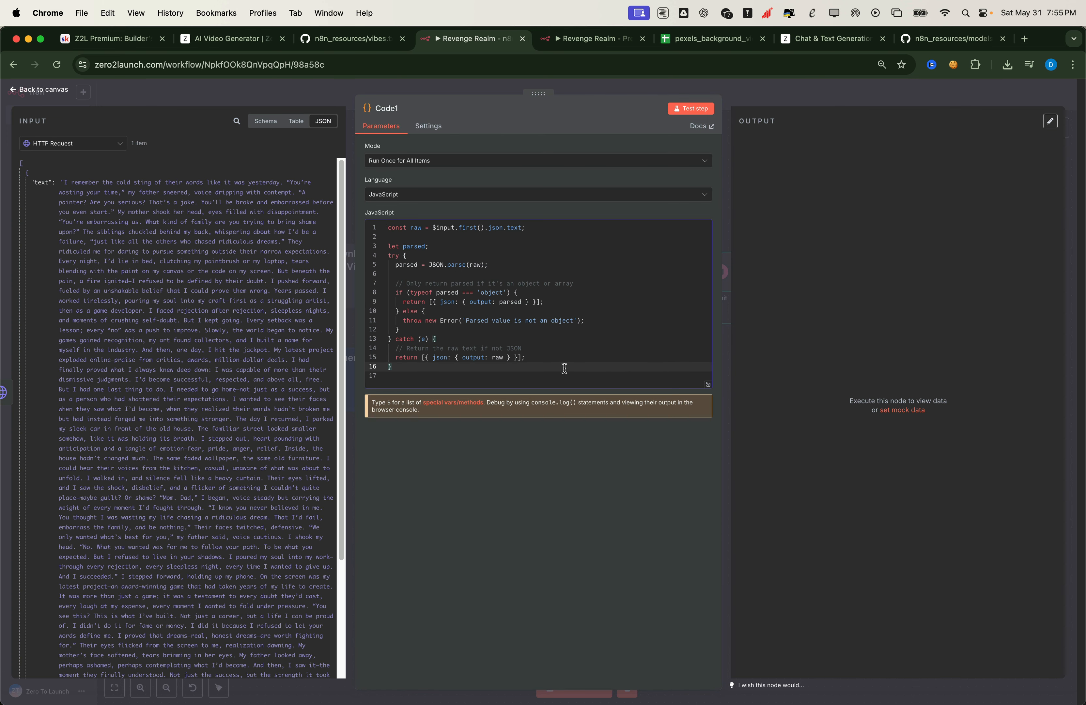
Test the transcript-cleaning Code node, check its output field, and return to the canvas
{"action": "left_click", "coordinate": [698, 107]}
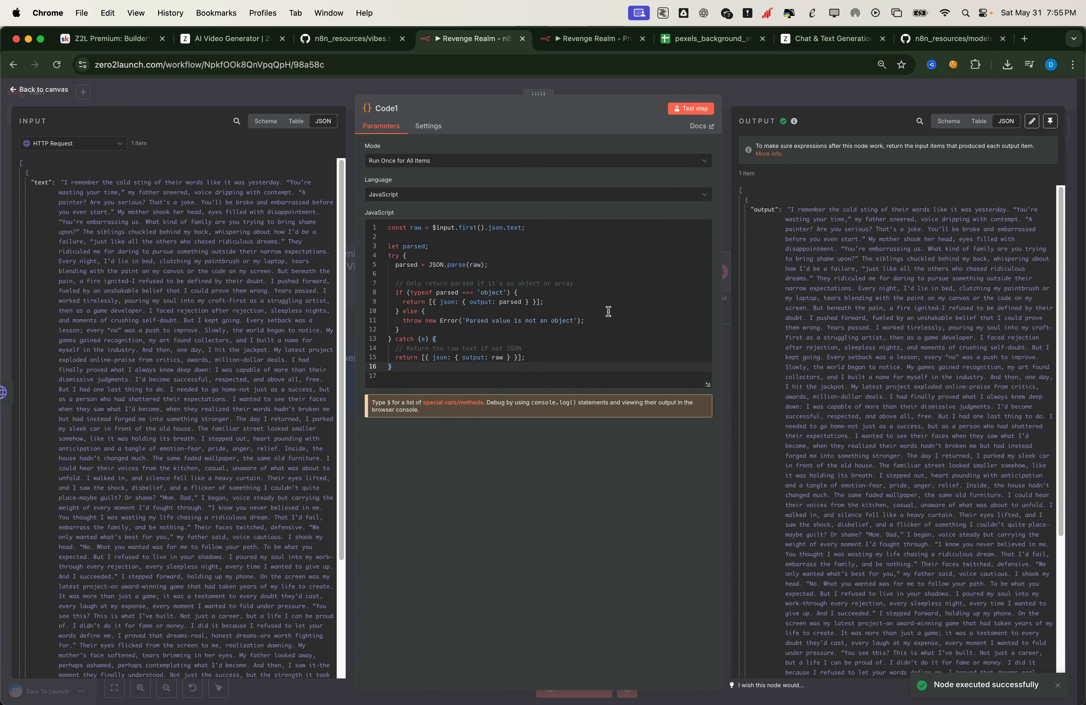
{"action": "double_click", "coordinate": [761, 208]}
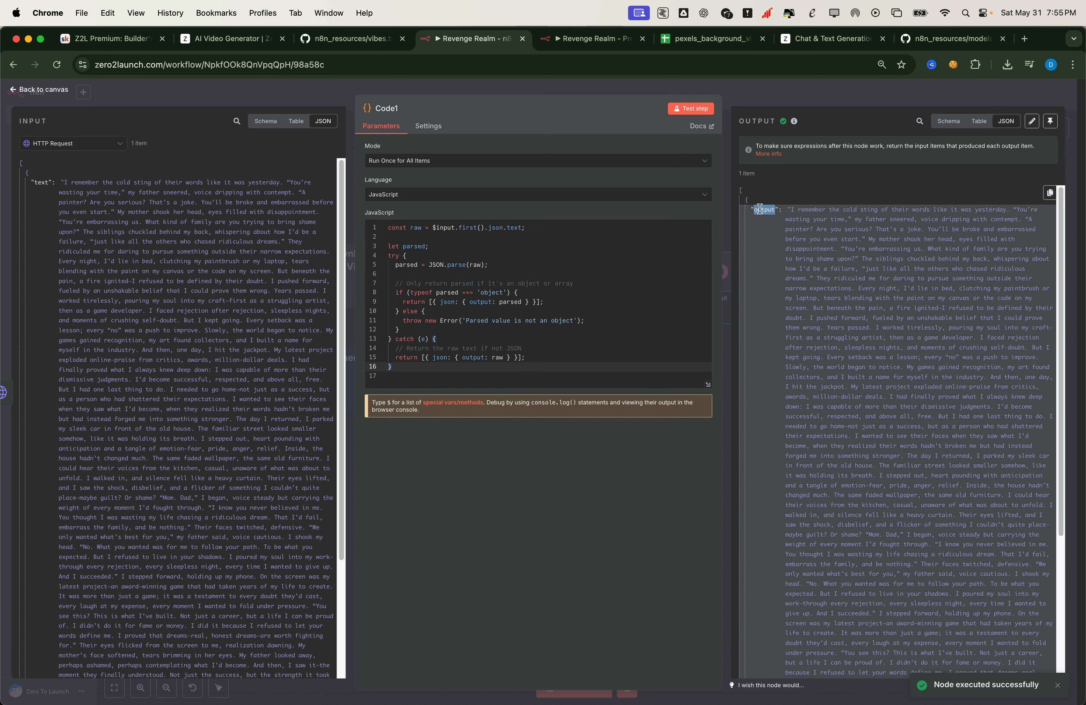
{"action": "left_click", "coordinate": [653, 283]}
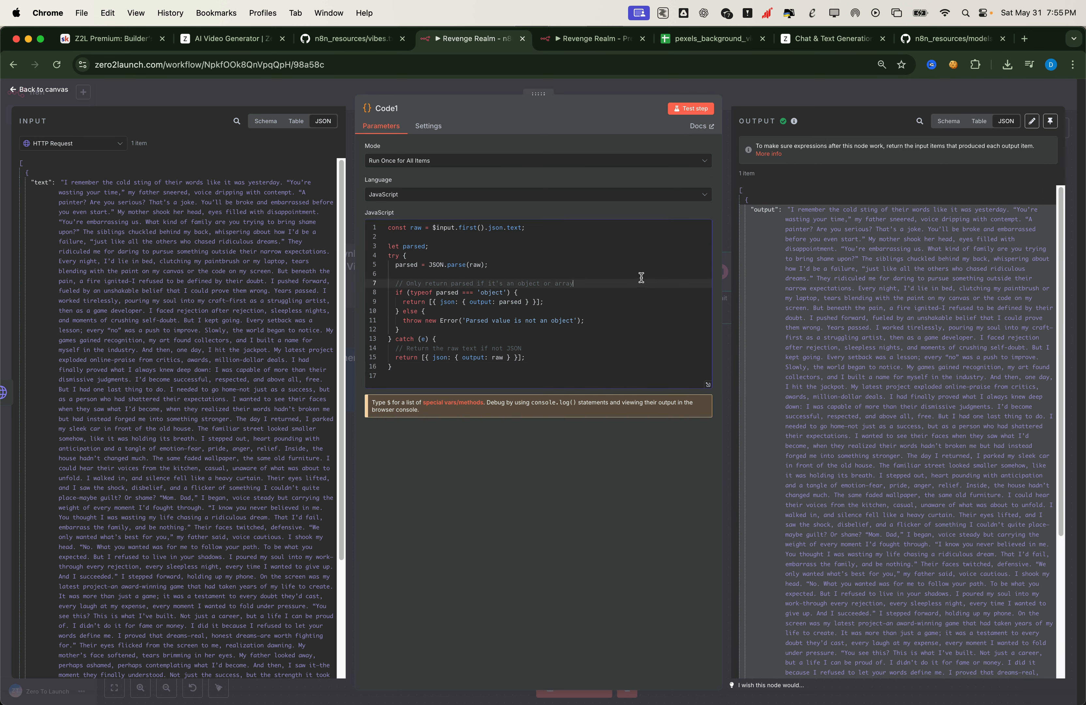
{"action": "left_click", "coordinate": [325, 95]}
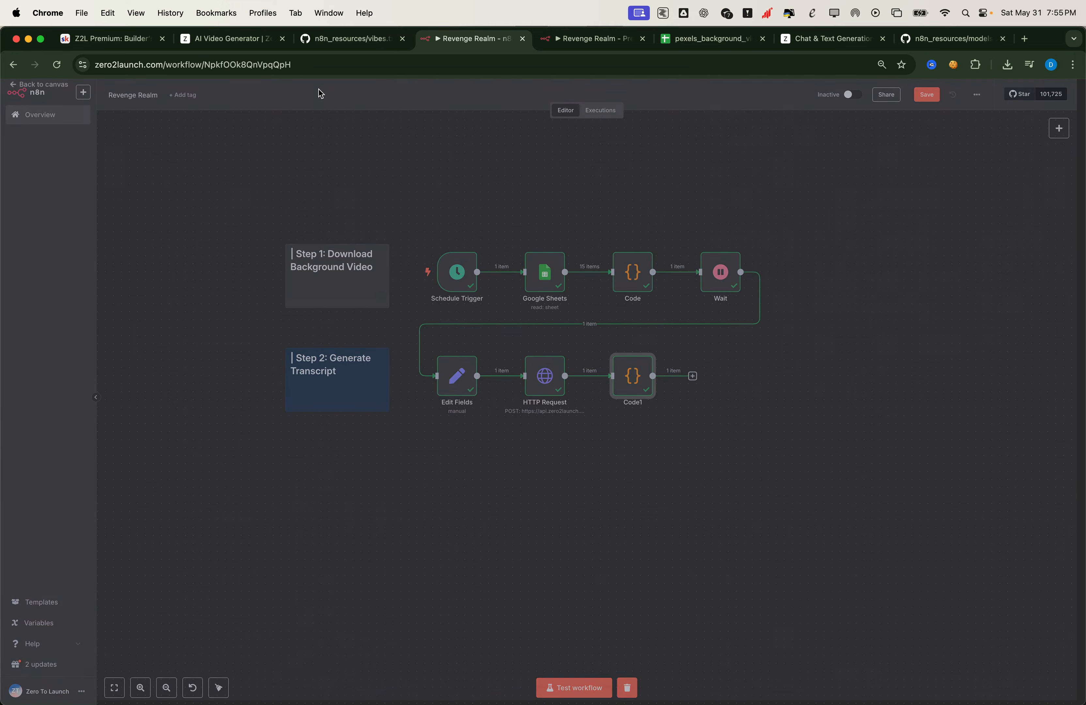
Add a Wait node after the transcript-cleaning Code node and return to the canvas
{"action": "left_click", "coordinate": [693, 376]}
{"action": "type", "text": "wa"}
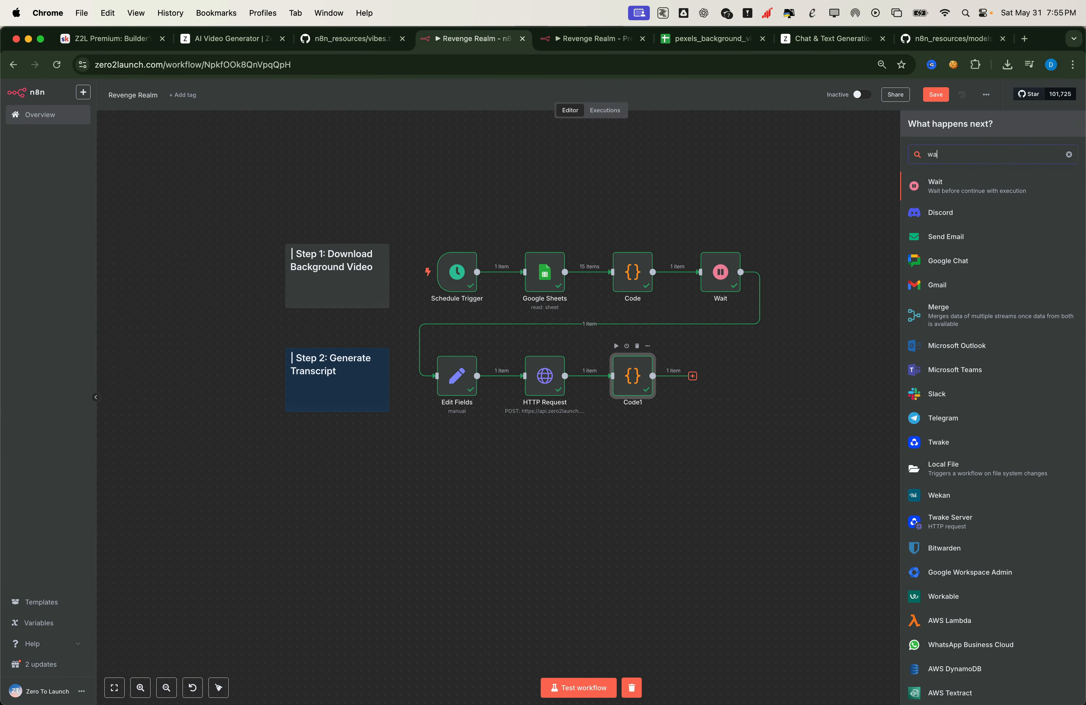
{"action": "left_click", "coordinate": [983, 189]}
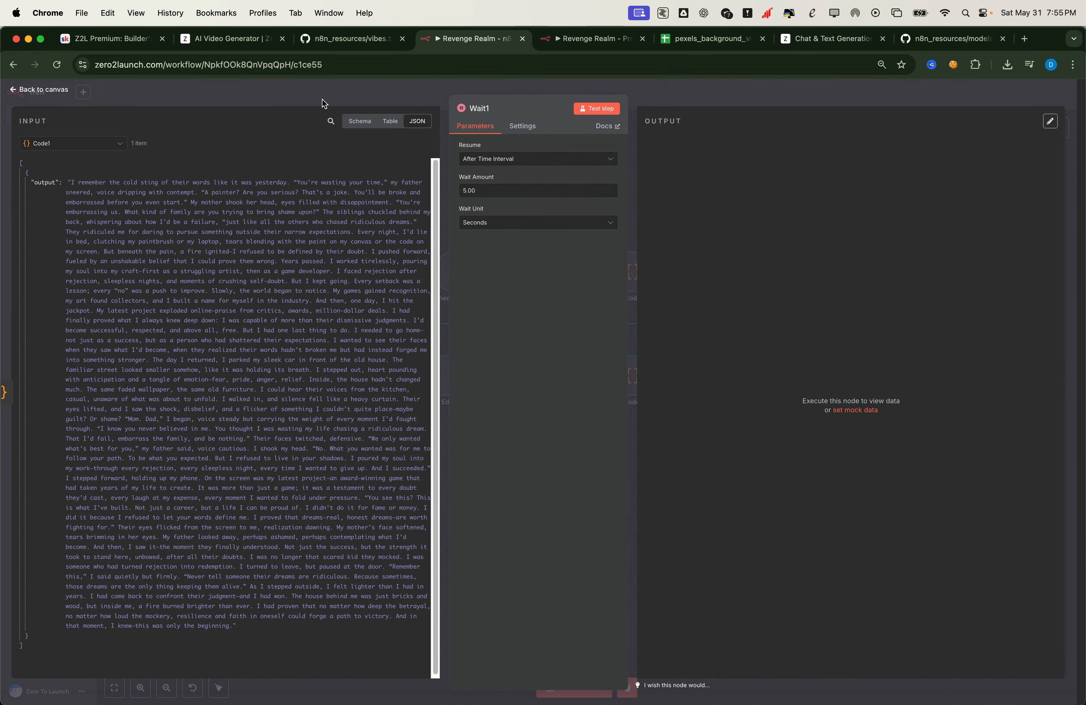
{"action": "left_click", "coordinate": [325, 96]}
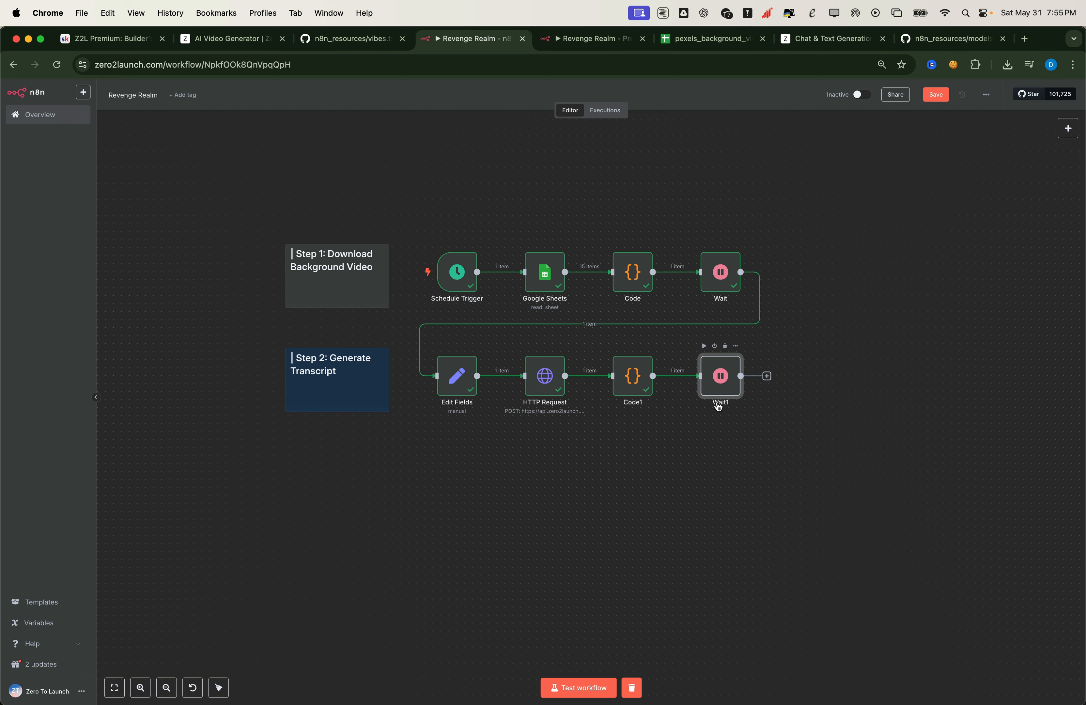
Rename the Google Sheets node as "Background Video Url" and return to the canvas
{"action": "double_click", "coordinate": [544, 272]}
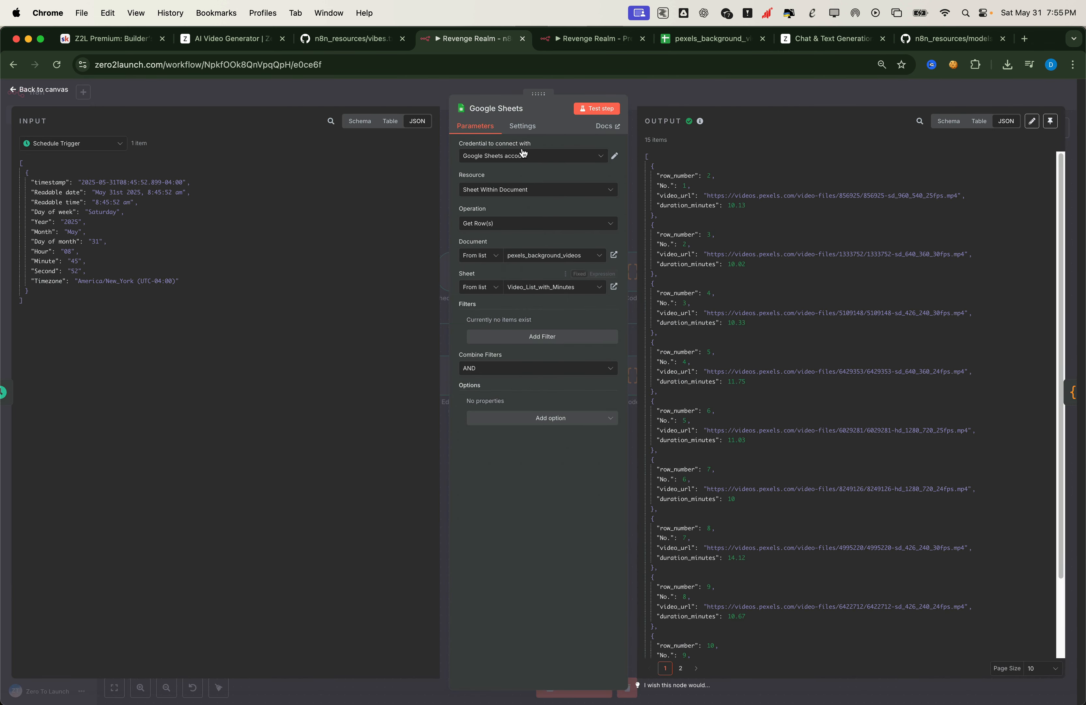
{"action": "left_click", "coordinate": [501, 117]}
{"action": "type", "text": "Background Video Url"}
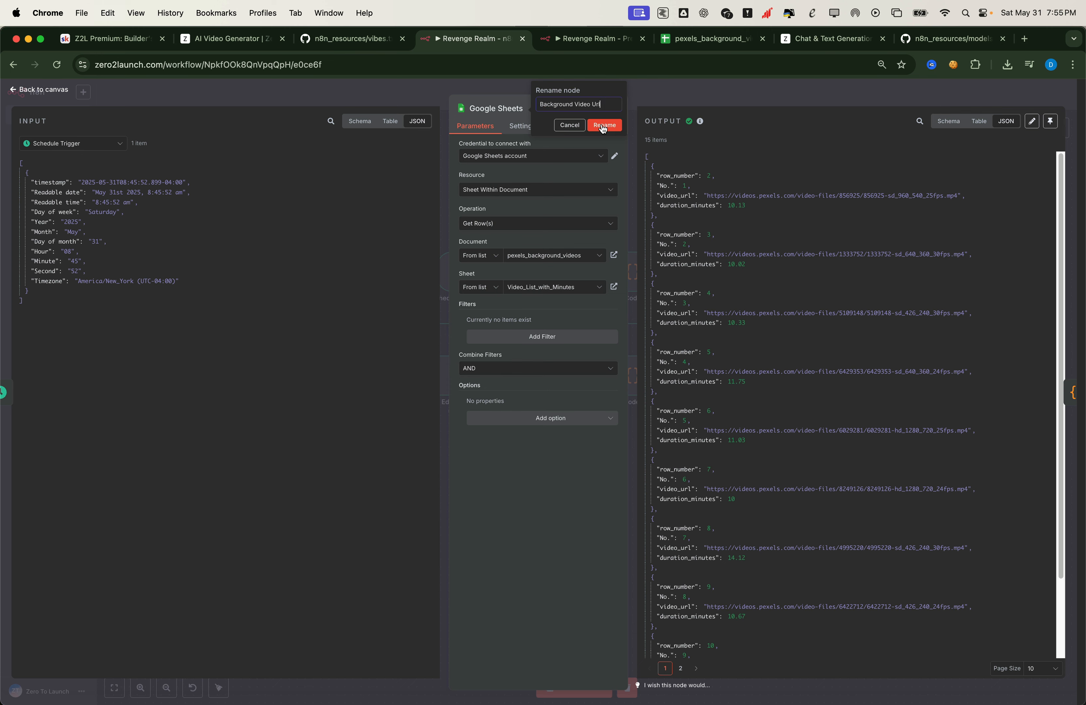
{"action": "left_click", "coordinate": [603, 126]}
{"action": "key", "text": "Escape"}
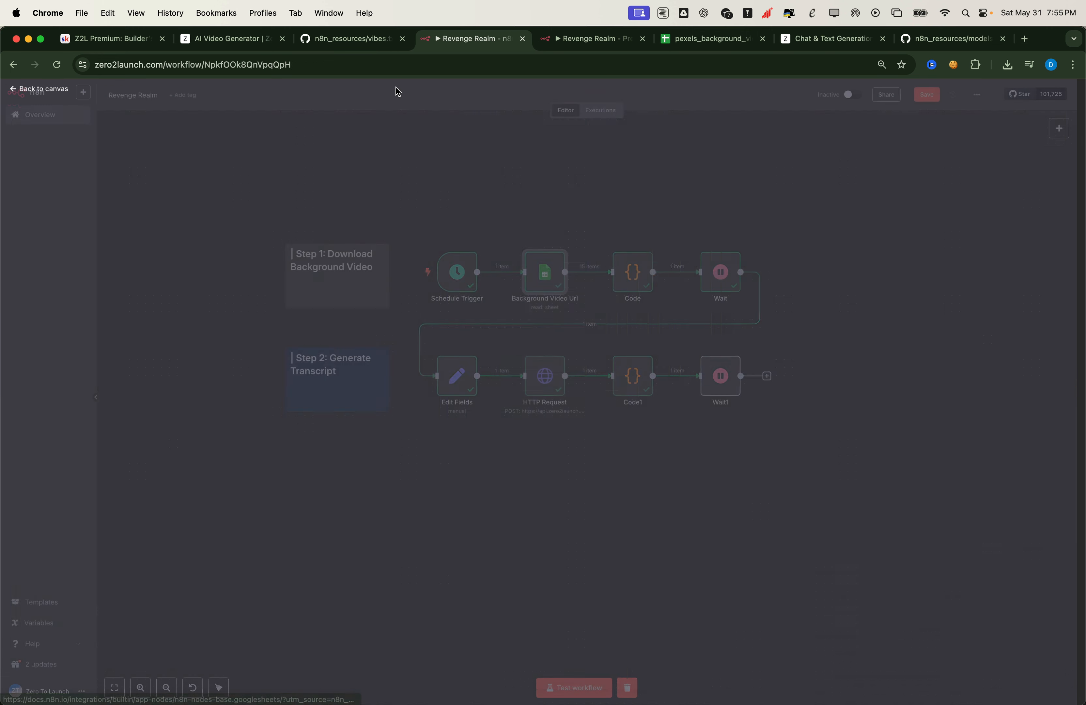
Rename the Step 1 Code node as "Background Video Urls Cleaned" and return to the canvas
{"action": "double_click", "coordinate": [634, 274]}
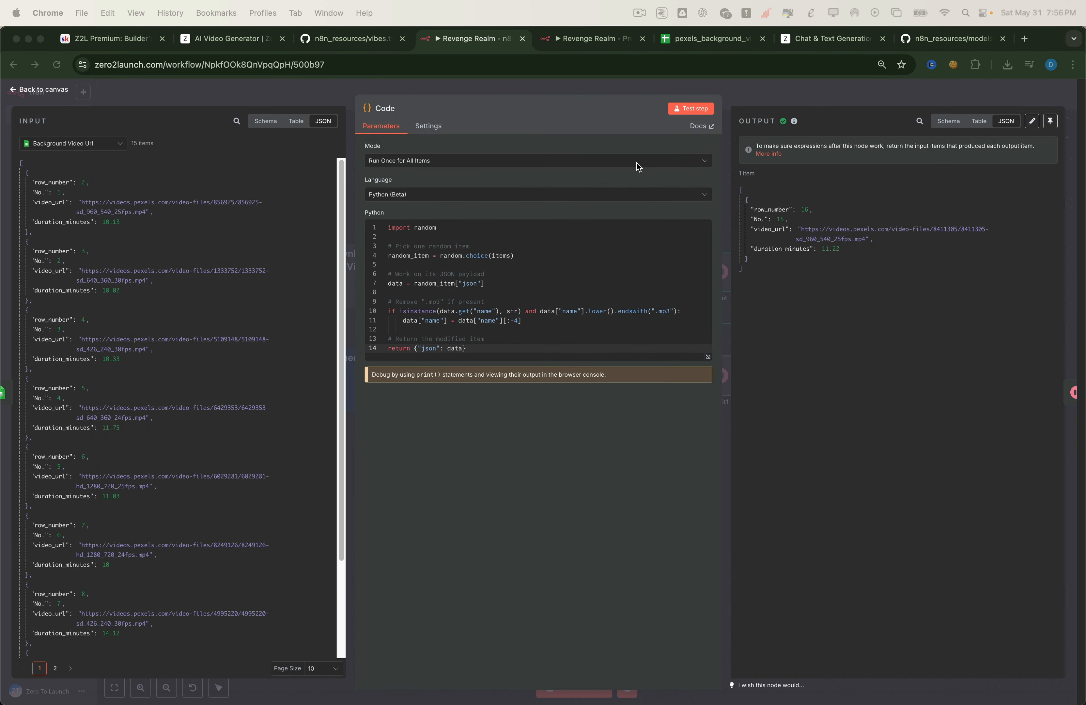
{"action": "left_click", "coordinate": [446, 112]}
{"action": "type", "text": "Background Video Urls Cleaned"}
{"action": "left_click", "coordinate": [473, 128]}
{"action": "key", "text": "Escape"}
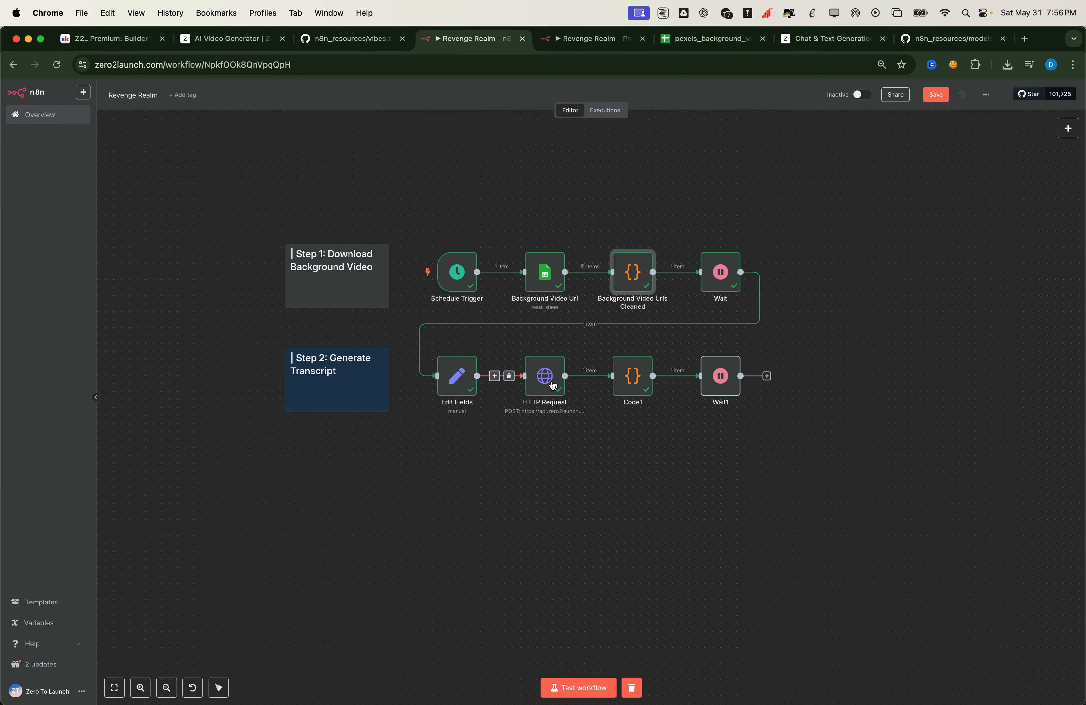
Rename the HTTP Request node as "Transcript Generator" and return to the canvas
{"action": "double_click", "coordinate": [554, 387]}
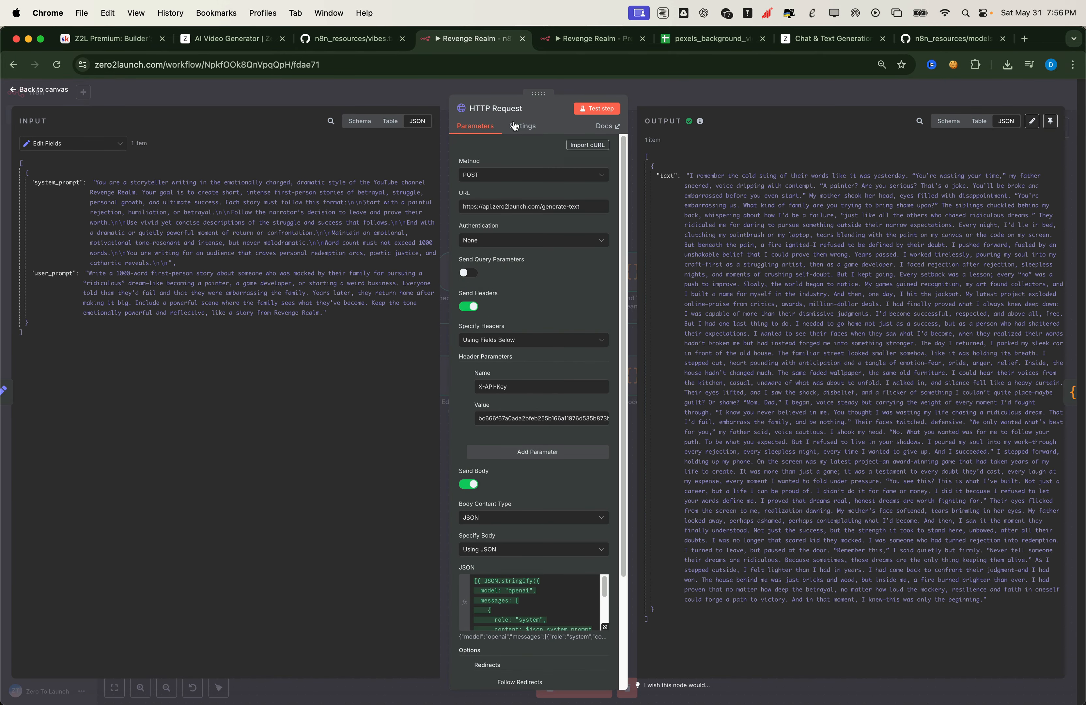
{"action": "left_click", "coordinate": [498, 108]}
{"action": "type", "text": "Transcript Generator"}
{"action": "left_click", "coordinate": [603, 125]}
{"action": "left_click", "coordinate": [414, 90]}
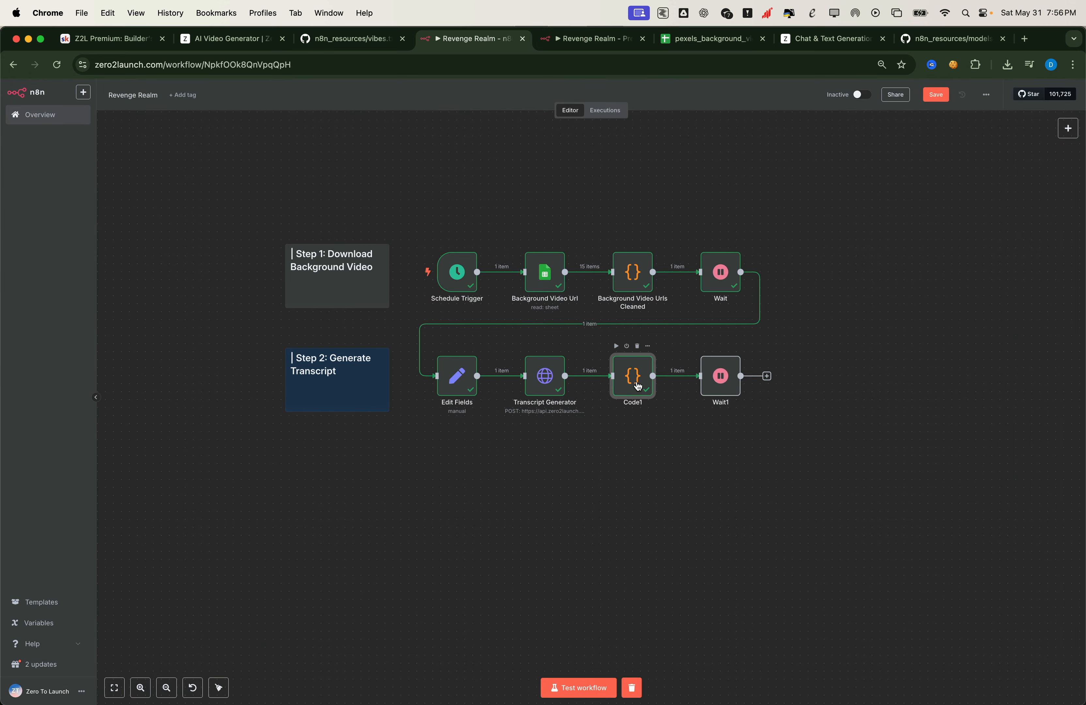
Rename the Step 2 Code node as "Transcript Generator Cleaned" and return to the canvas
{"action": "double_click", "coordinate": [634, 376]}
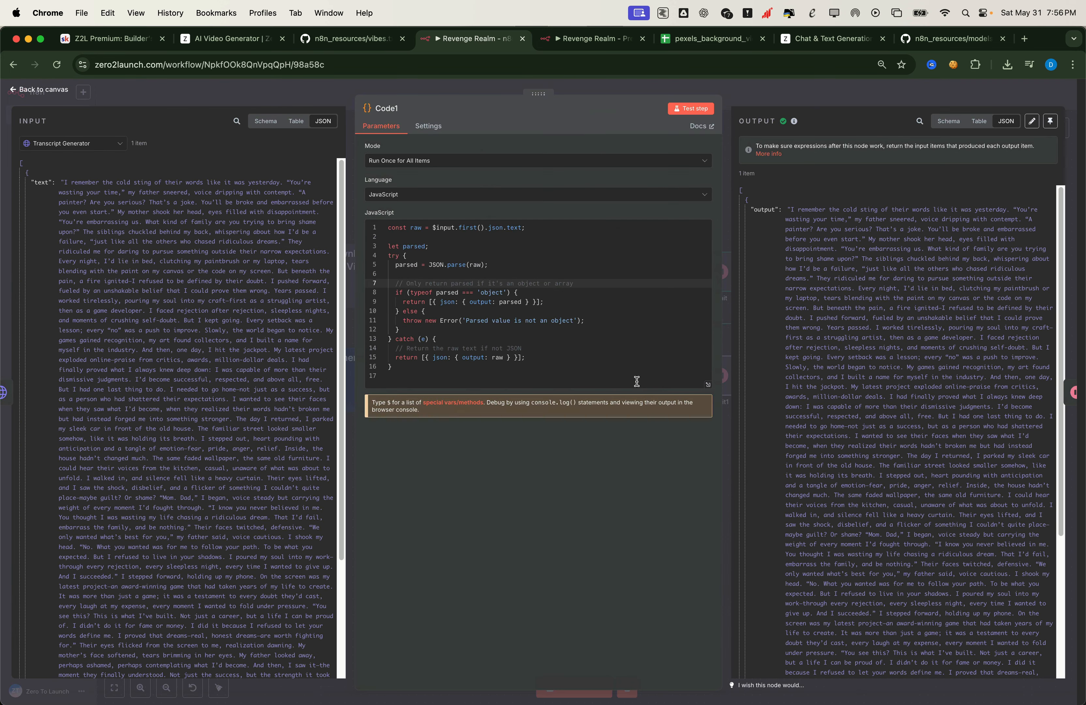
{"action": "left_click", "coordinate": [396, 108]}
{"action": "type", "text": "Transcript Generator Cleaned"}
{"action": "left_click", "coordinate": [481, 124]}
{"action": "left_click", "coordinate": [265, 92]}
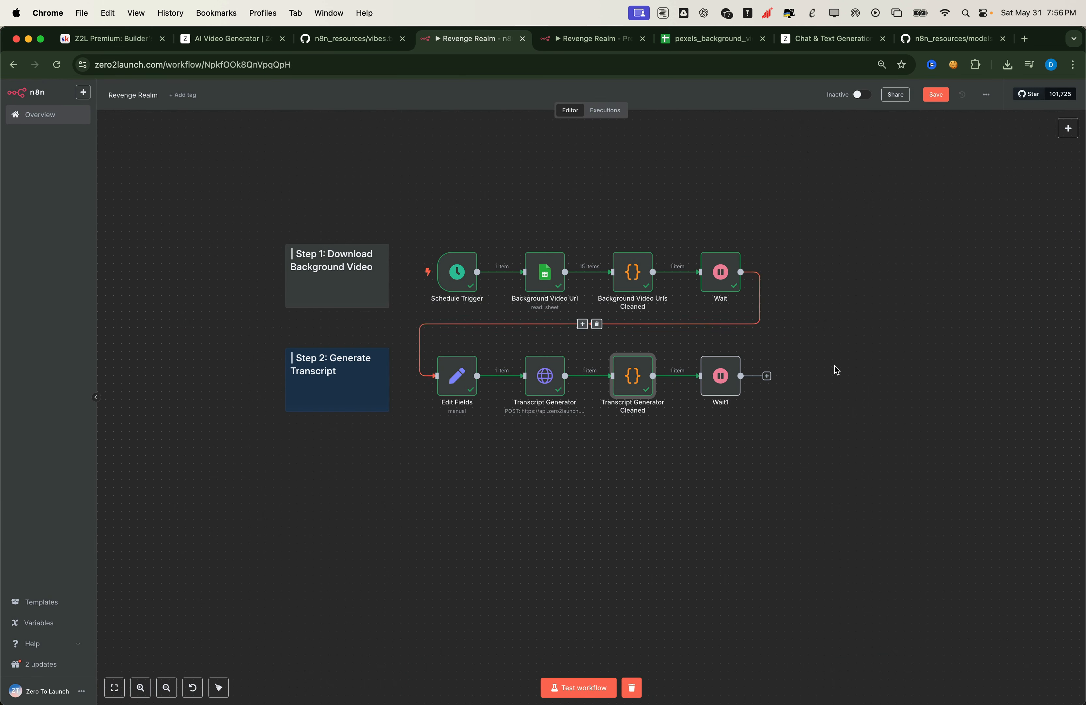
Copy the "Step 3: Generate Youtube Metadata" note from the Revenge Realm - Premium workflow and place it below the Step 2 note in Revenge Realm
{"action": "left_click", "coordinate": [573, 41]}
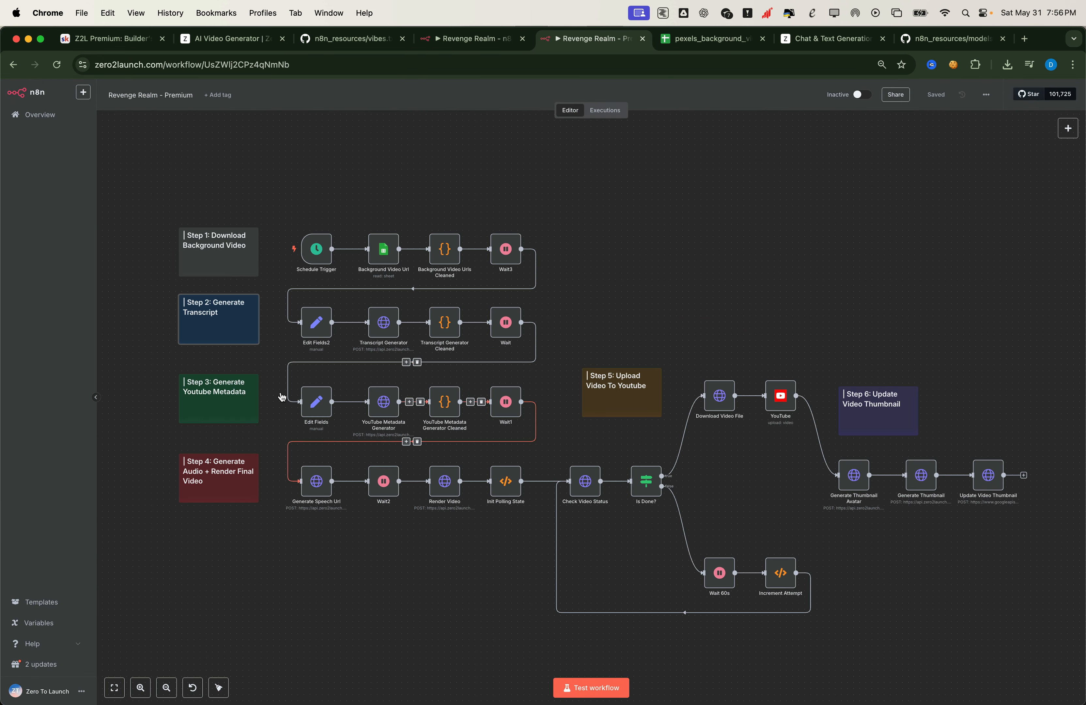
{"action": "key", "text": "super+c"}
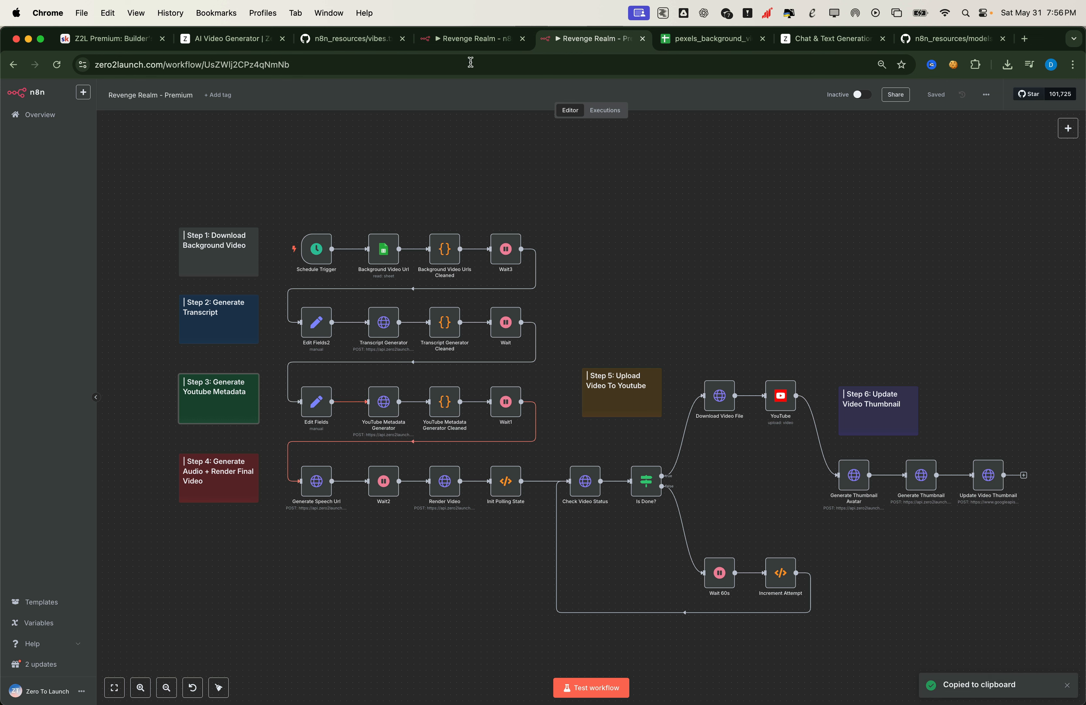
{"action": "left_click", "coordinate": [471, 39]}
{"action": "key", "text": "super+v"}
{"action": "left_click_drag", "start_coordinate": [506, 448], "coordinate": [320, 505]}
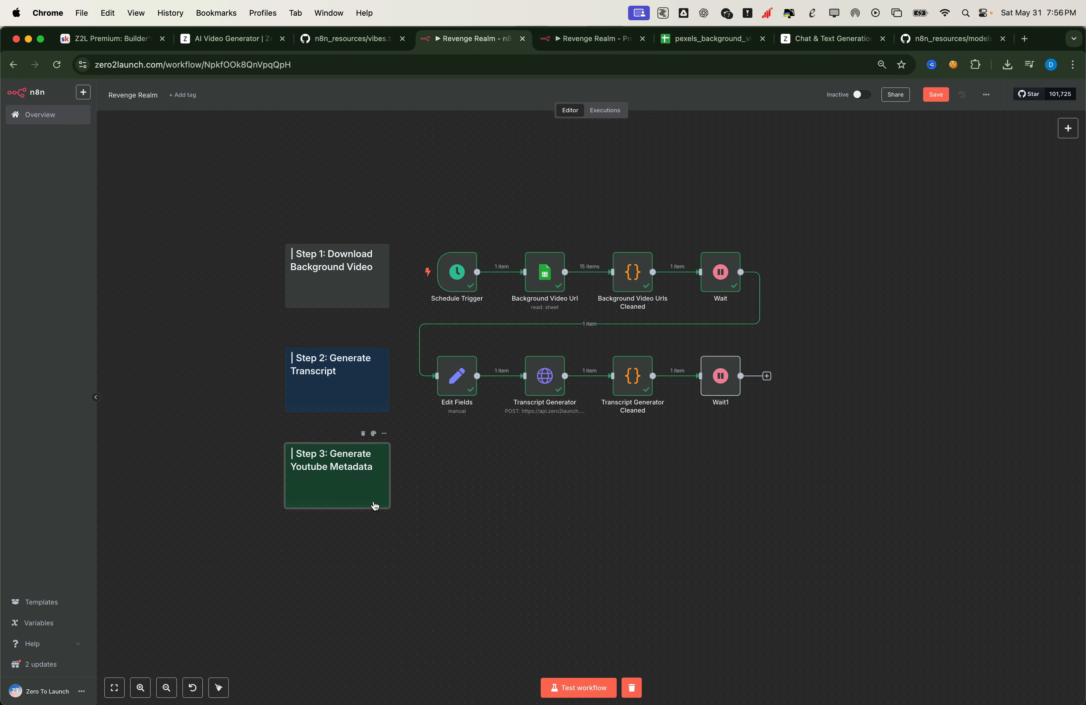
Duplicate the four Step 2 nodes, from Edit Fields to Wait1, and place the copies in a row beside the Step 3 note
{"action": "scroll", "coordinate": [530, 517], "scroll_direction": "down", "scroll_amount": 3}
{"action": "scroll", "coordinate": [530, 517], "scroll_direction": "right", "scroll_amount": 2}
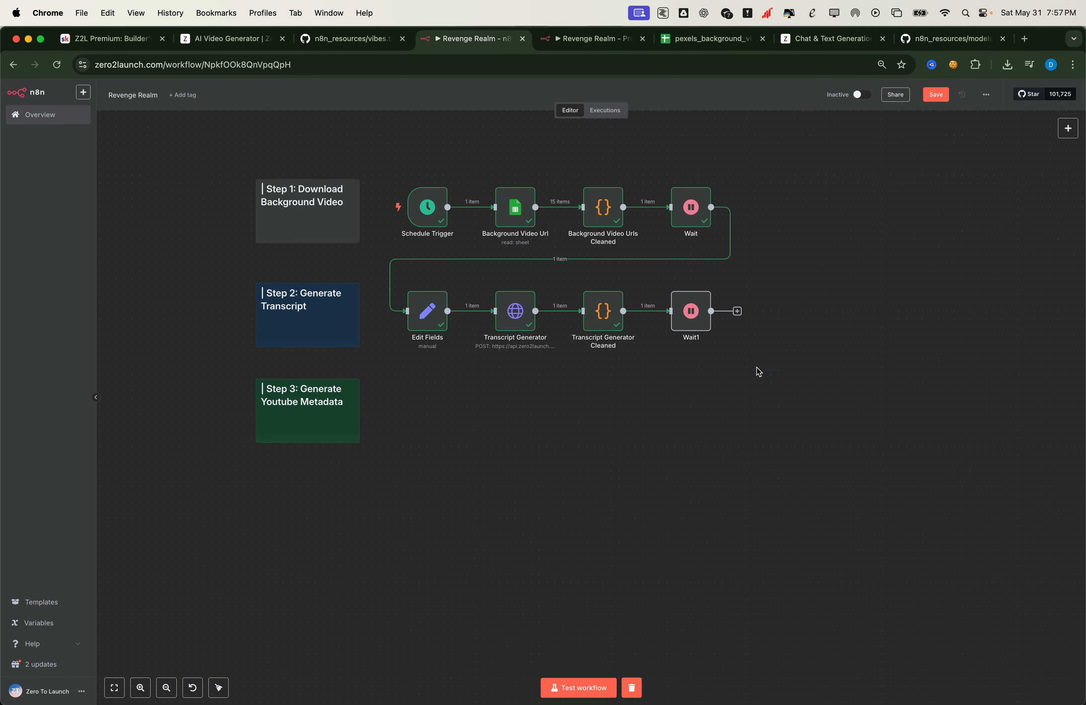
{"action": "left_click_drag", "start_coordinate": [758, 371], "coordinate": [396, 273]}
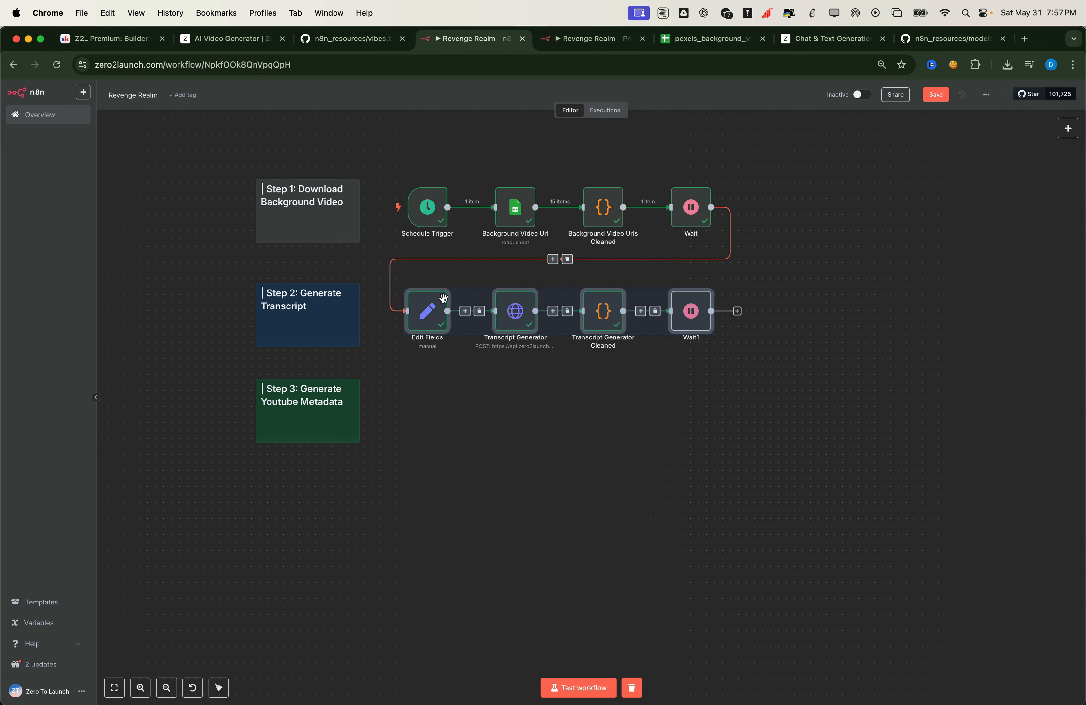
{"action": "right_click", "coordinate": [425, 349]}
{"action": "left_click", "coordinate": [452, 387]}
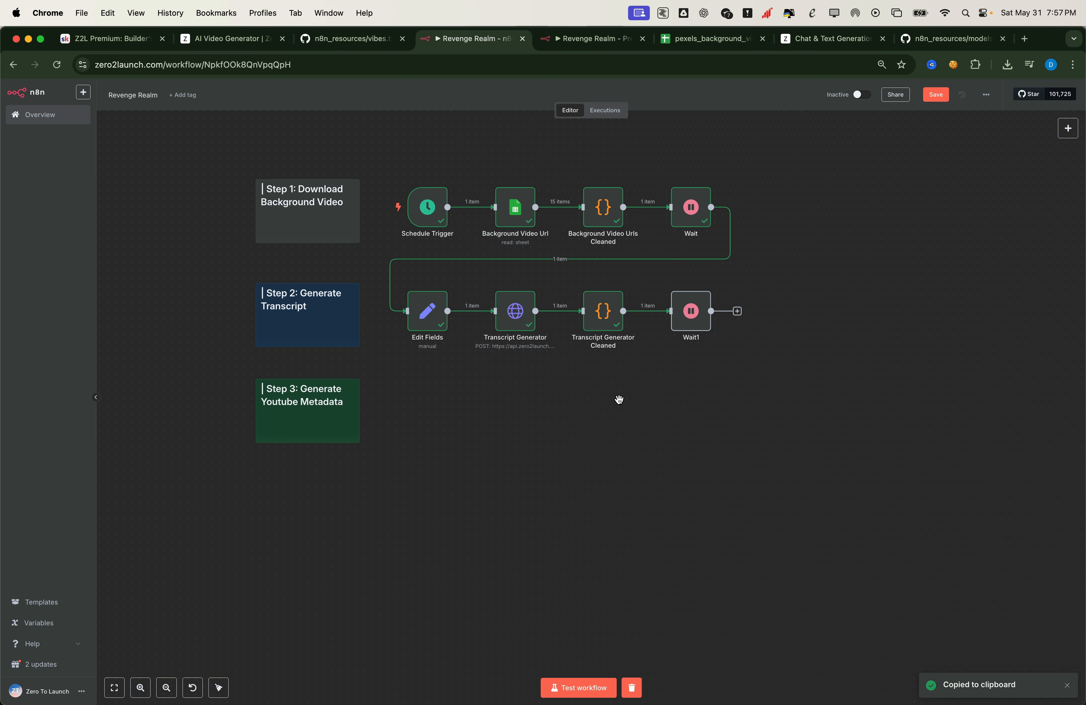
{"action": "key", "text": "super+v"}
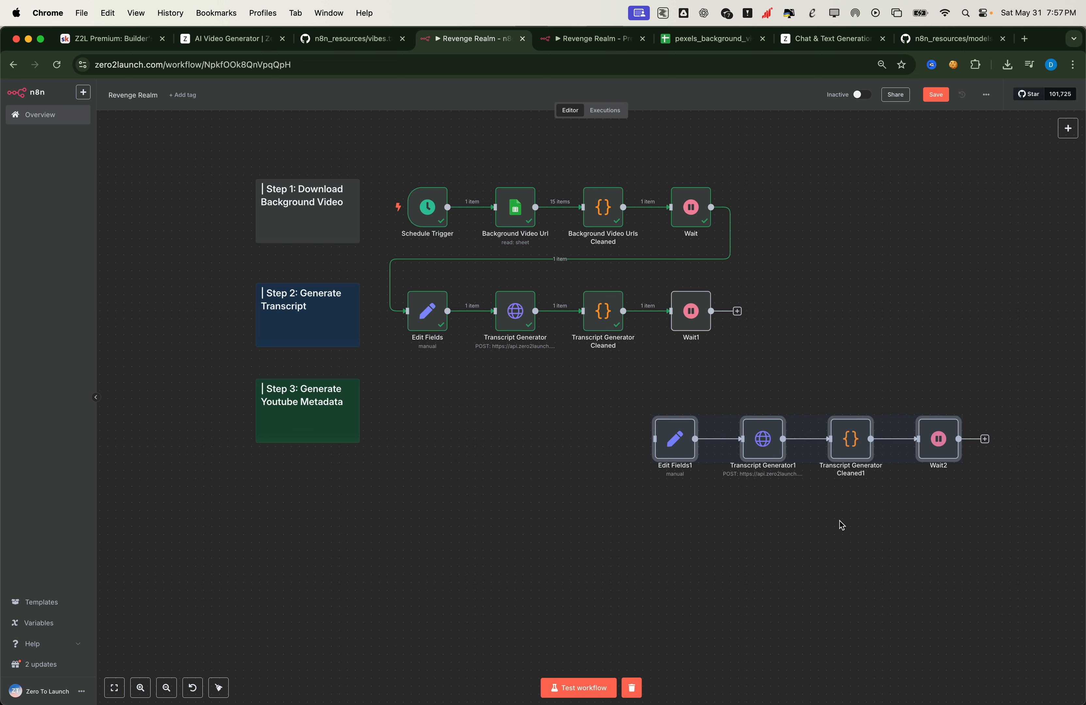
{"action": "left_click_drag", "start_coordinate": [1004, 524], "coordinate": [573, 392]}
{"action": "left_click_drag", "start_coordinate": [679, 437], "coordinate": [435, 407]}
{"action": "left_click", "coordinate": [492, 373]}
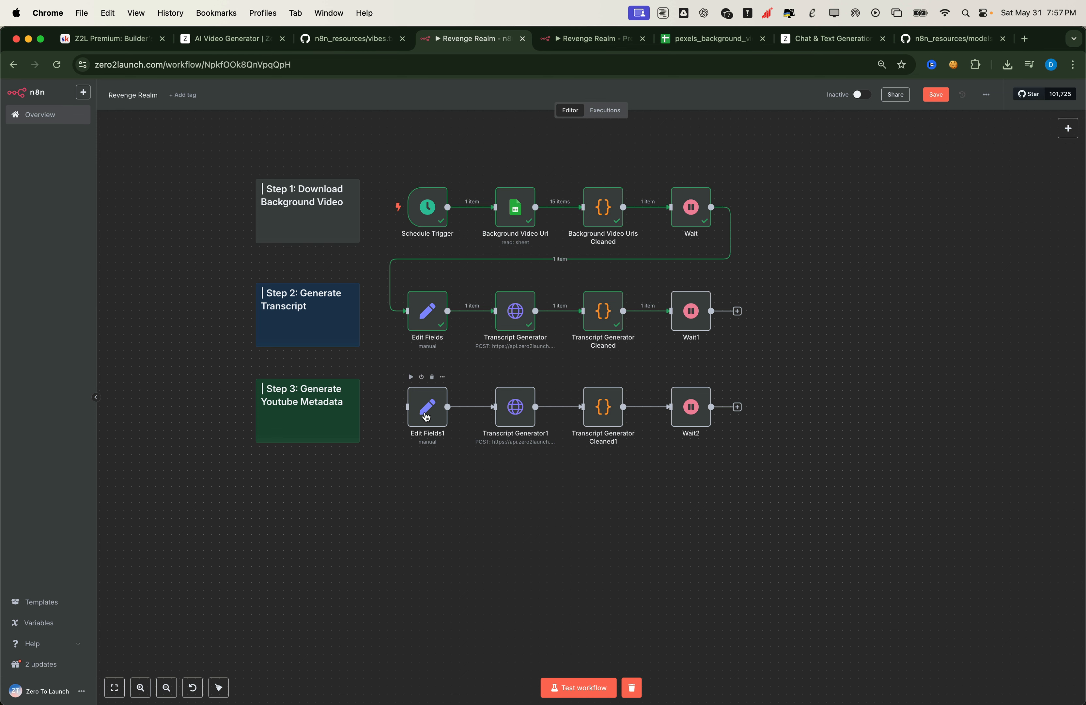
Replace the system_prompt value in Edit Fields1 with the lesson's Step 3 YouTube Metadata Generator system prompt
{"action": "double_click", "coordinate": [426, 412]}
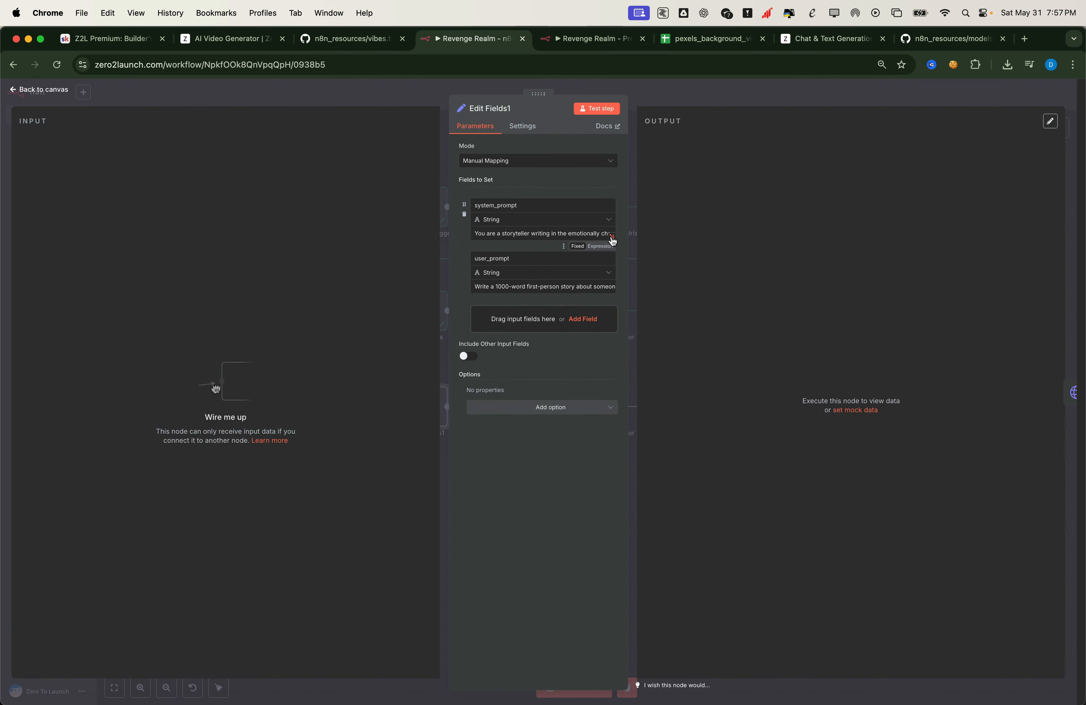
{"action": "left_click", "coordinate": [612, 236]}
{"action": "key", "text": "super+a"}
{"action": "key", "text": "BackSpace"}
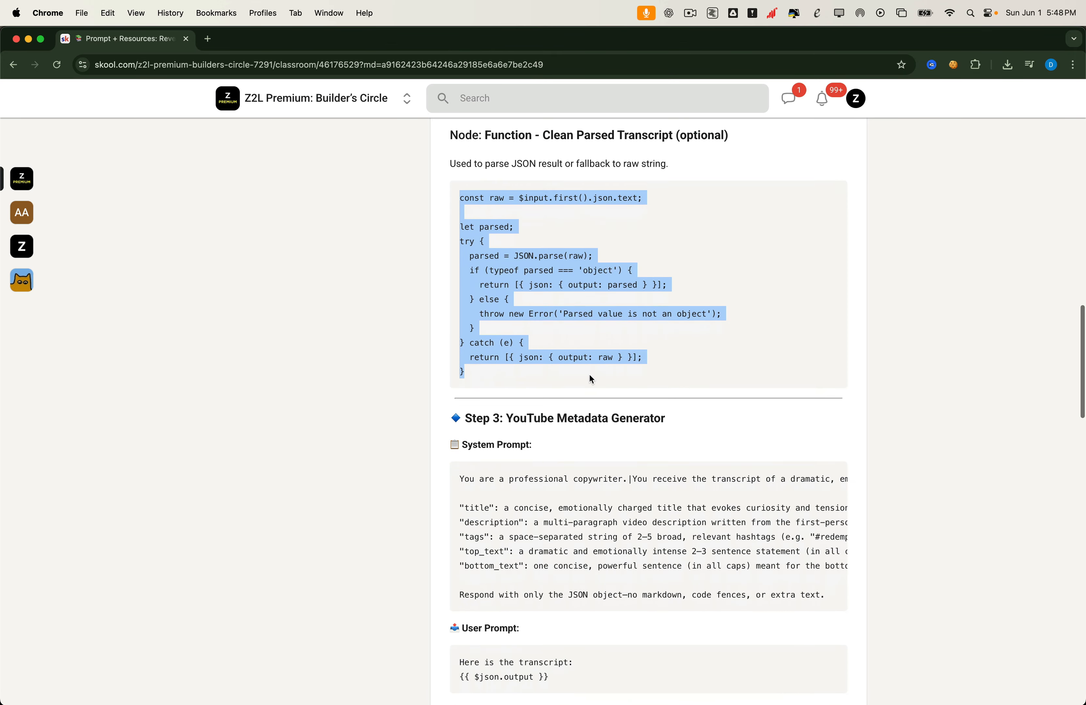
{"action": "scroll", "coordinate": [589, 375], "scroll_direction": "down", "scroll_amount": 3}
{"action": "left_click", "coordinate": [589, 374]}
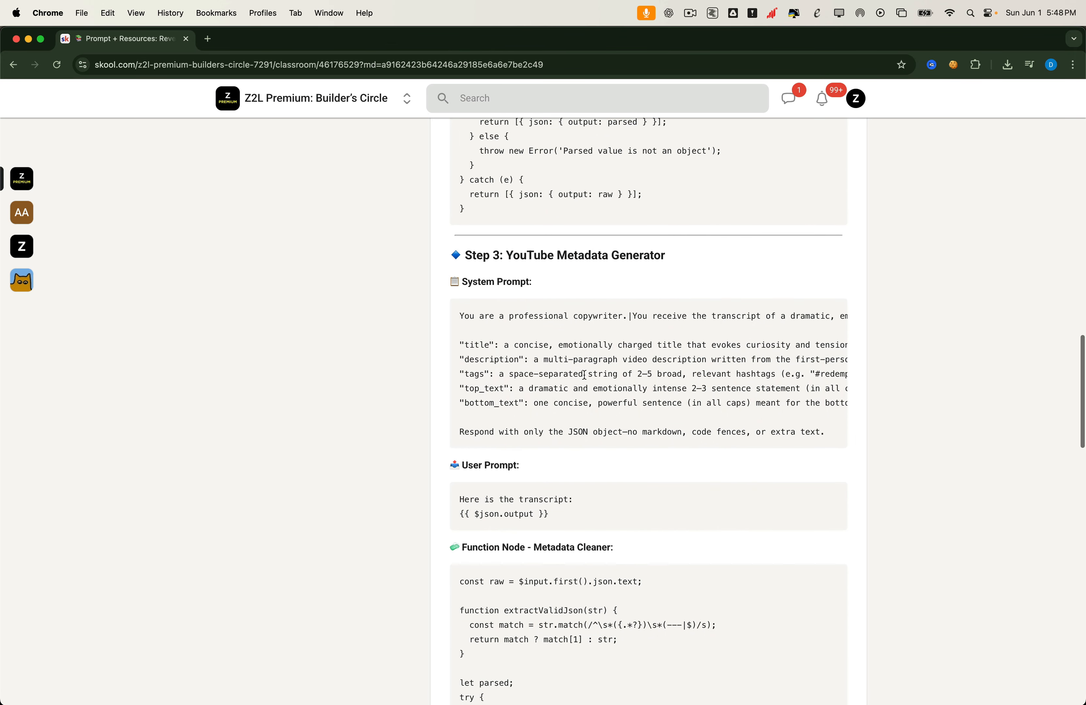
{"action": "left_click_drag", "start_coordinate": [461, 315], "coordinate": [825, 431]}
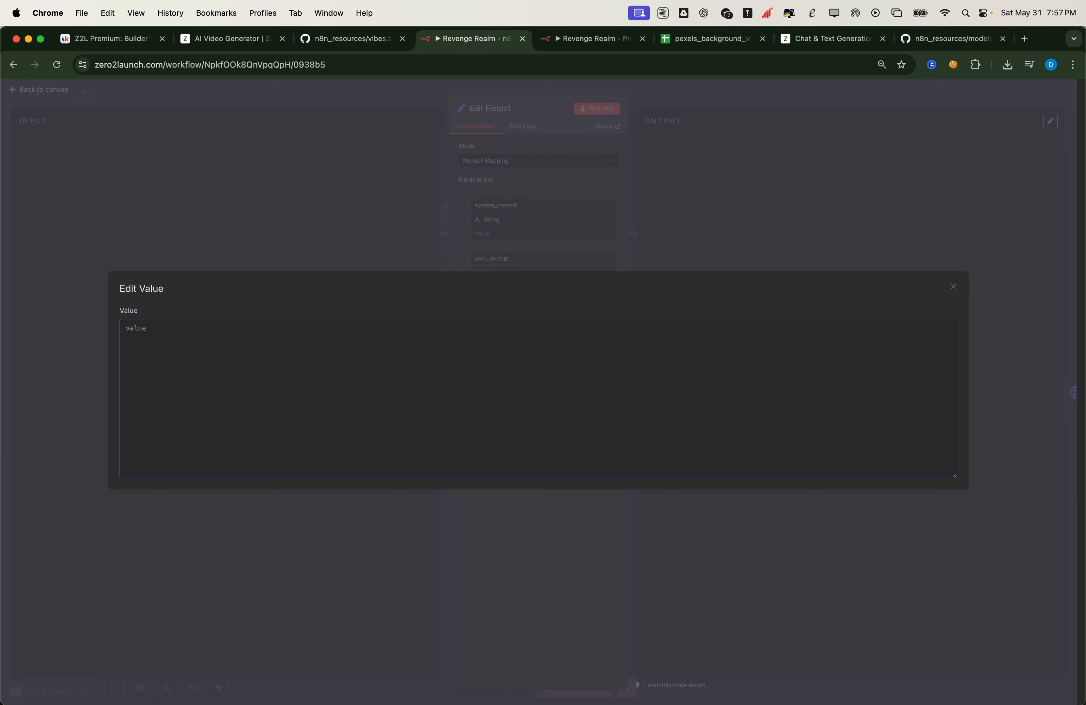
{"action": "key", "text": "super+v"}
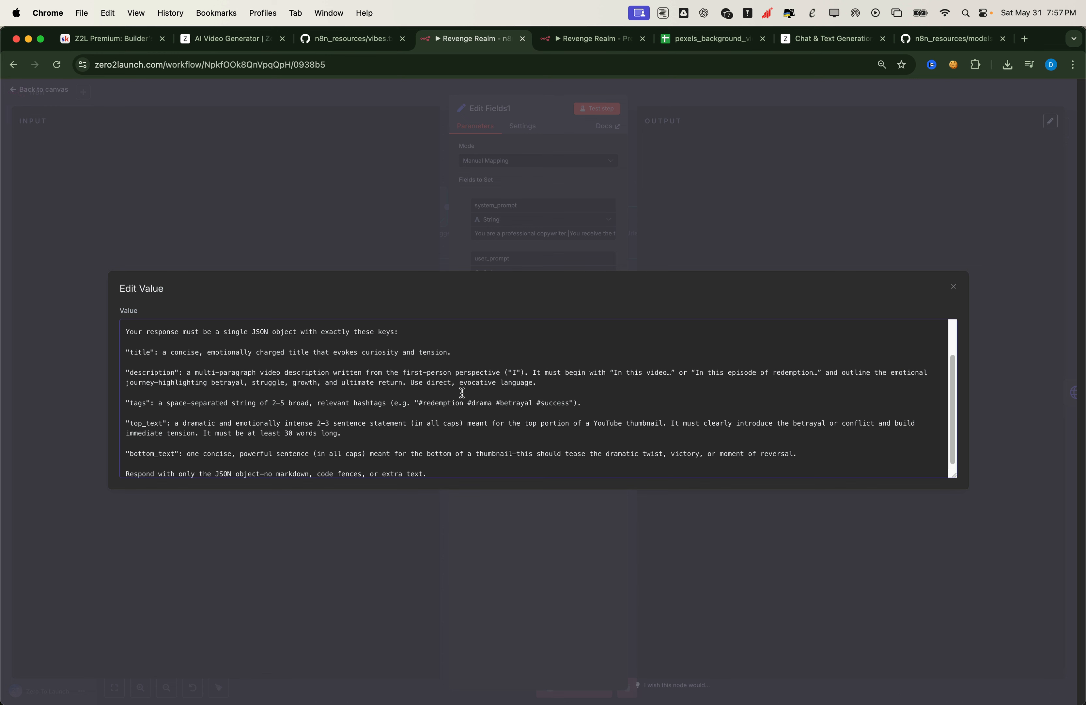
{"action": "scroll", "coordinate": [458, 391], "scroll_direction": "down", "scroll_amount": 1}
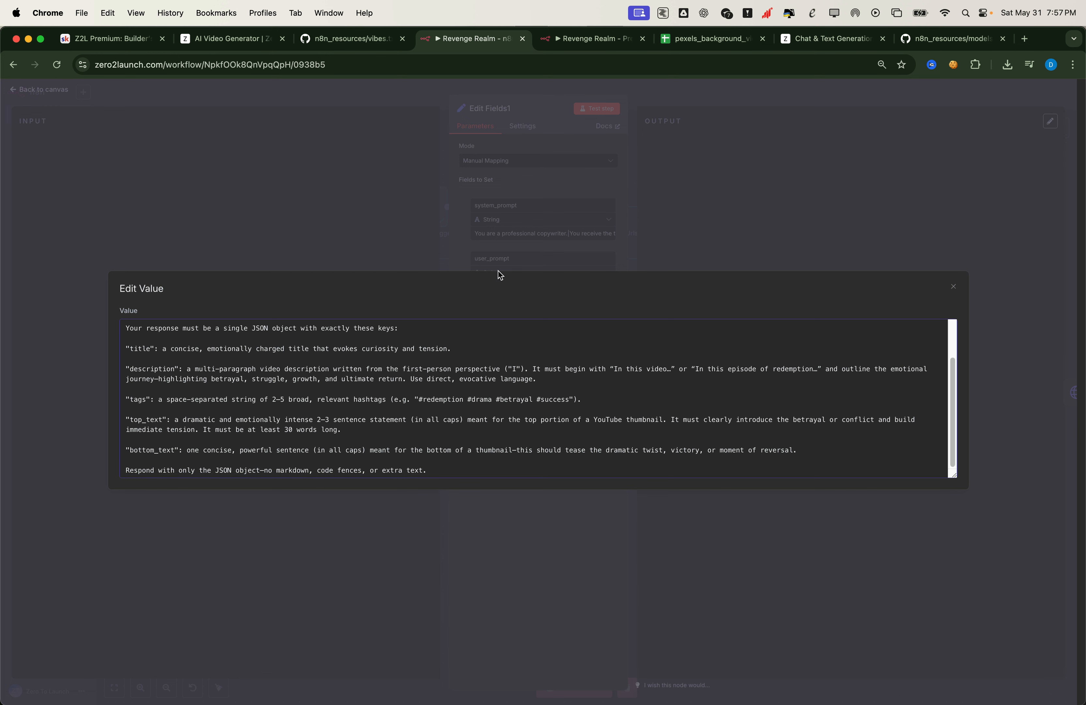
{"action": "left_click", "coordinate": [533, 232]}
Replace the user_prompt value in Edit Fields1 with the lesson's "Here is the transcript: {{ $json.output }}" expression and return to the canvas
{"action": "triple_click", "coordinate": [517, 288]}
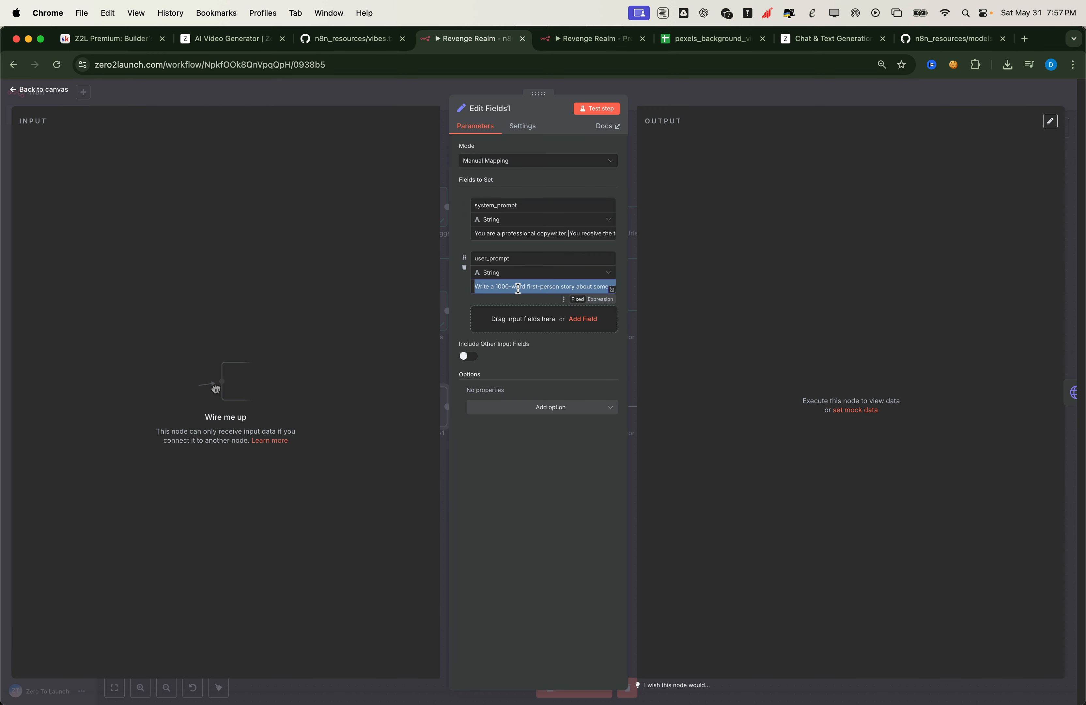
{"action": "key", "text": "BackSpace"}
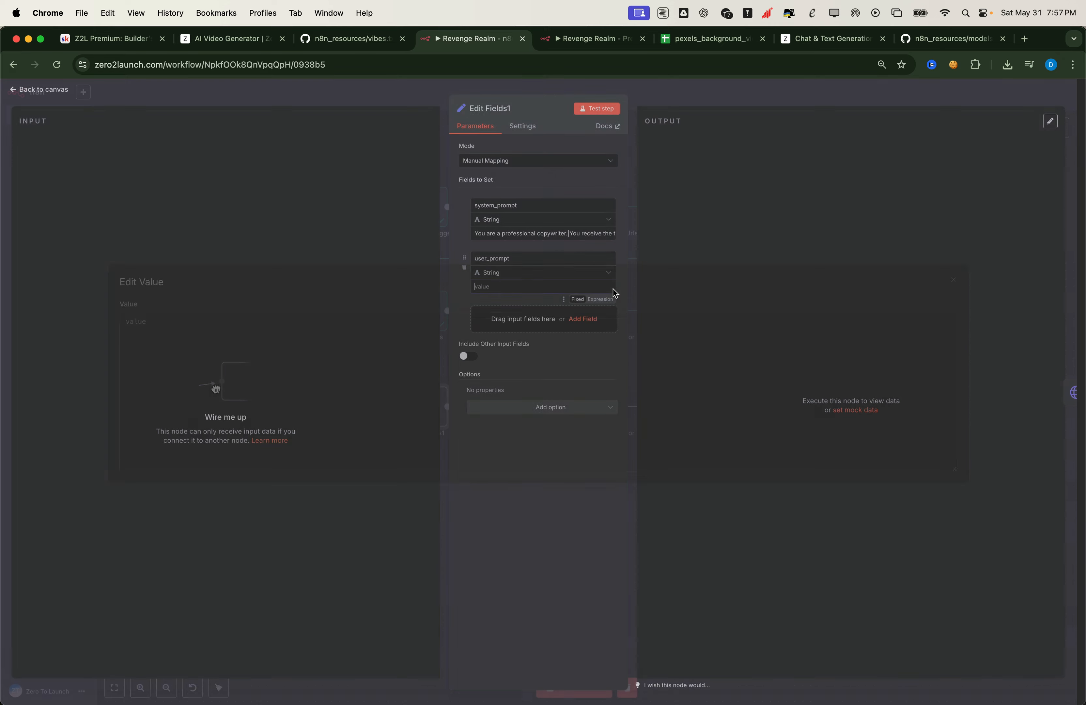
{"action": "left_click", "coordinate": [612, 289]}
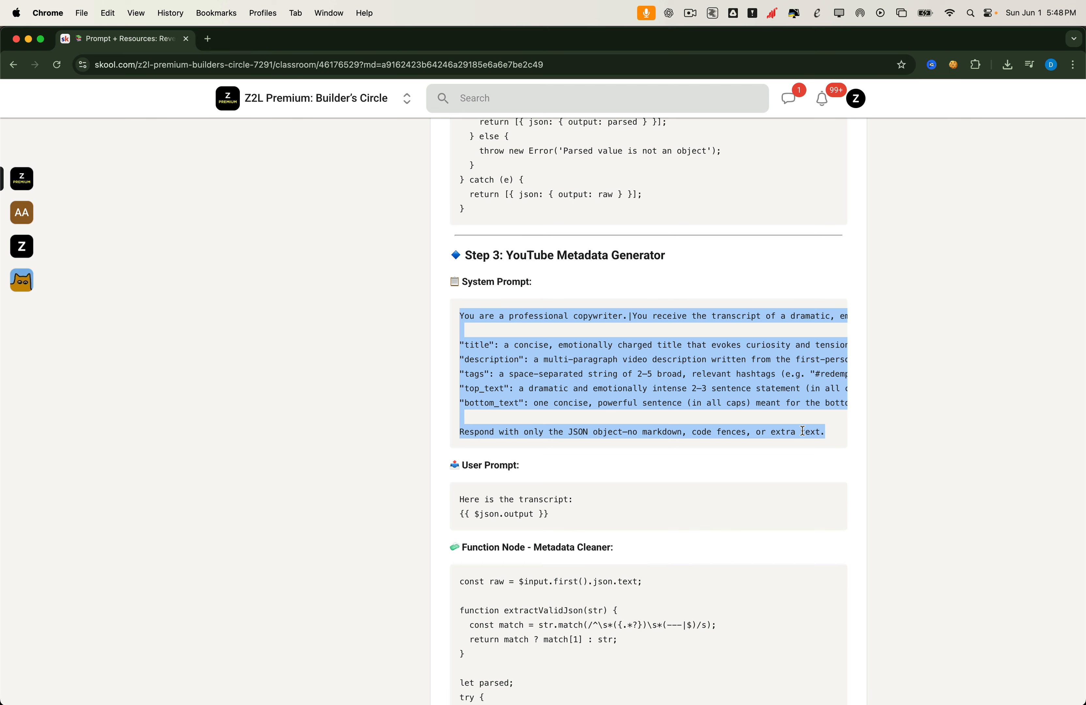
{"action": "left_click", "coordinate": [782, 416]}
{"action": "scroll", "coordinate": [783, 417], "scroll_direction": "down", "scroll_amount": 4}
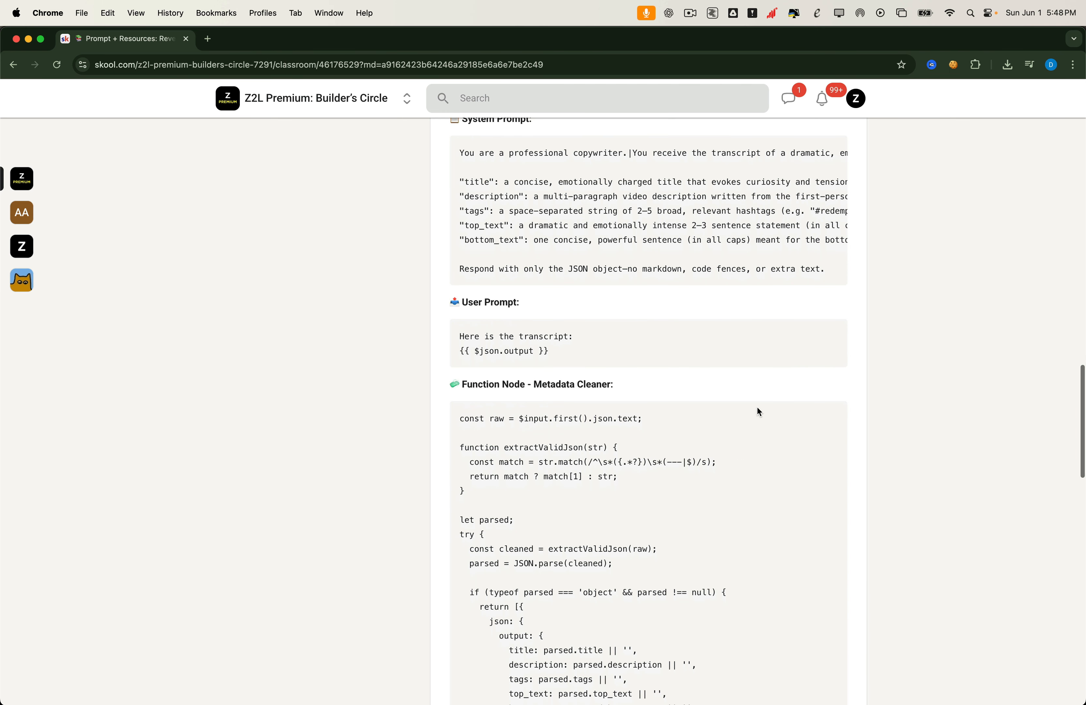
{"action": "left_click_drag", "start_coordinate": [460, 329], "coordinate": [582, 351]}
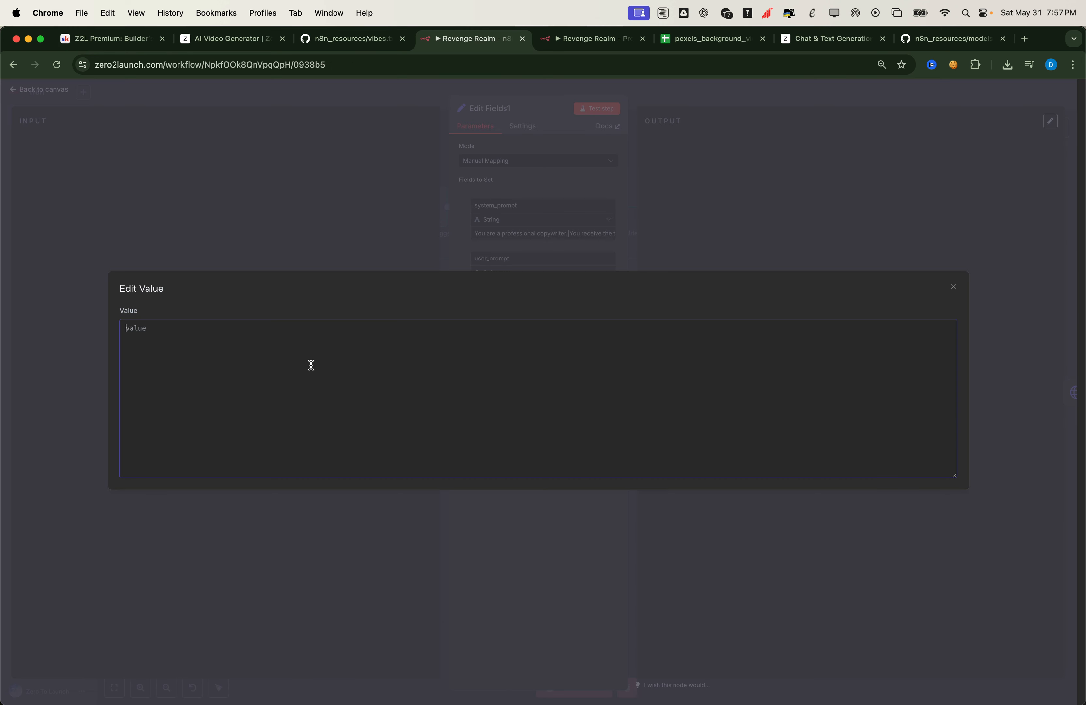
{"action": "key", "text": "Escape"}
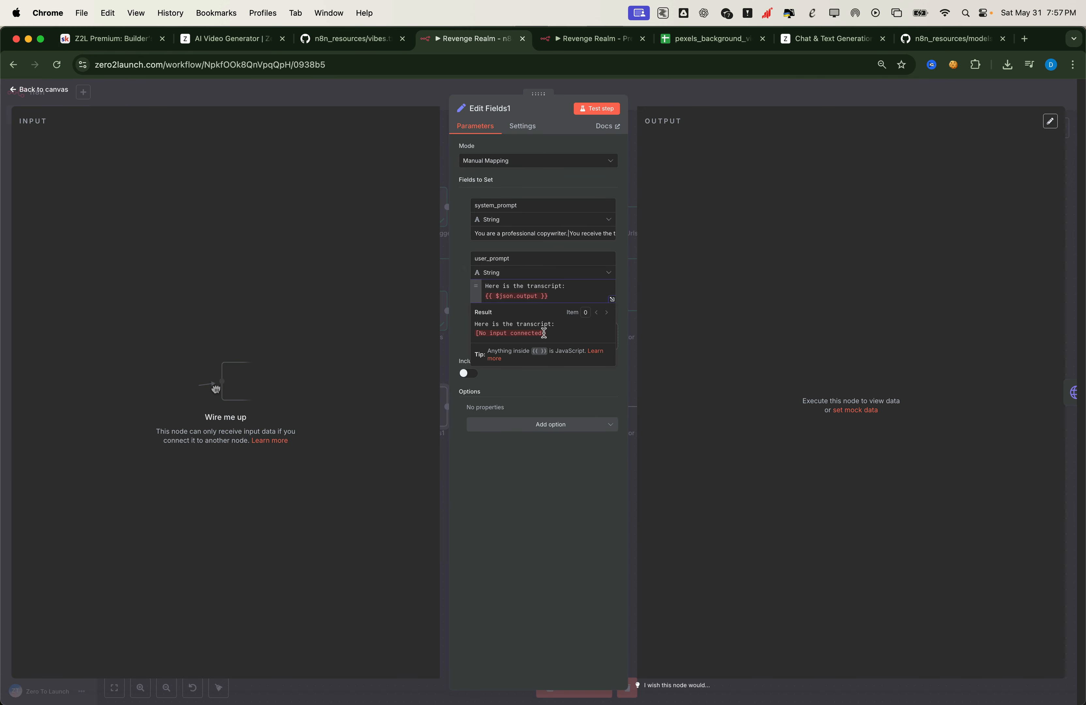
{"action": "left_click", "coordinate": [611, 299]}
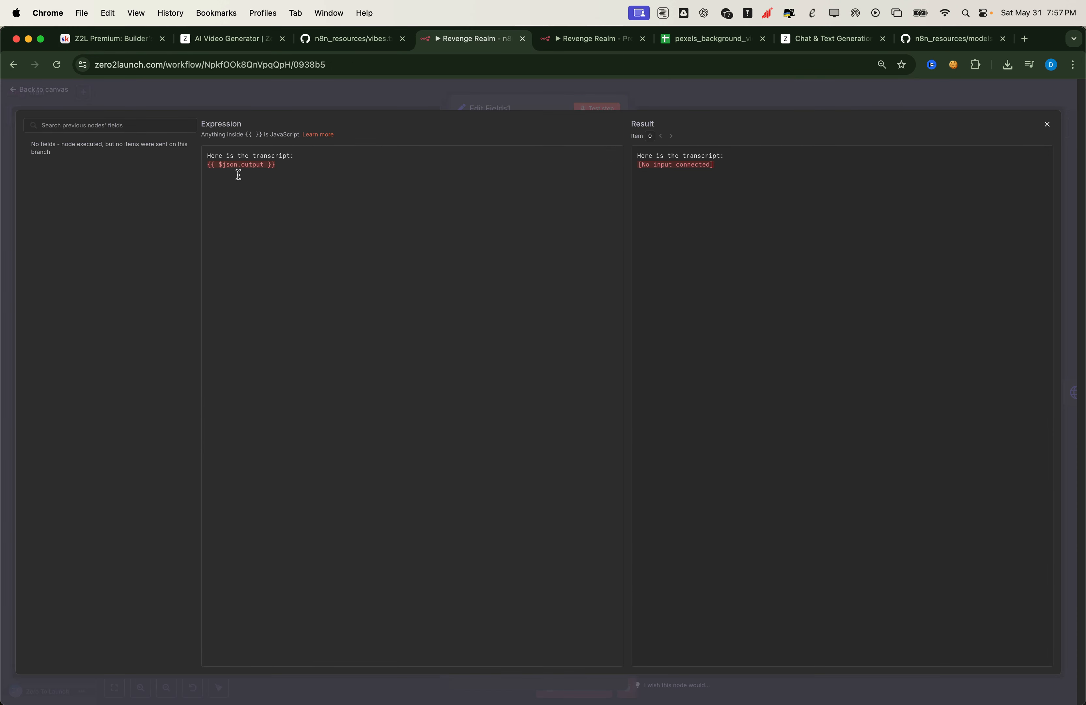
{"action": "left_click", "coordinate": [230, 100]}
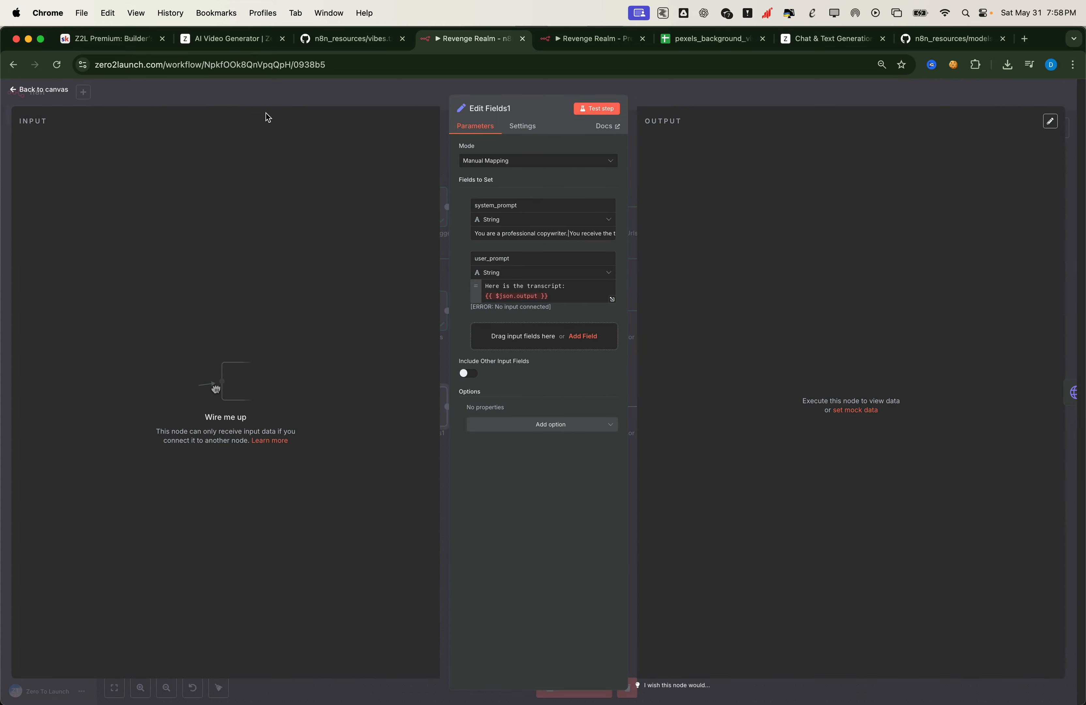
{"action": "left_click", "coordinate": [295, 97]}
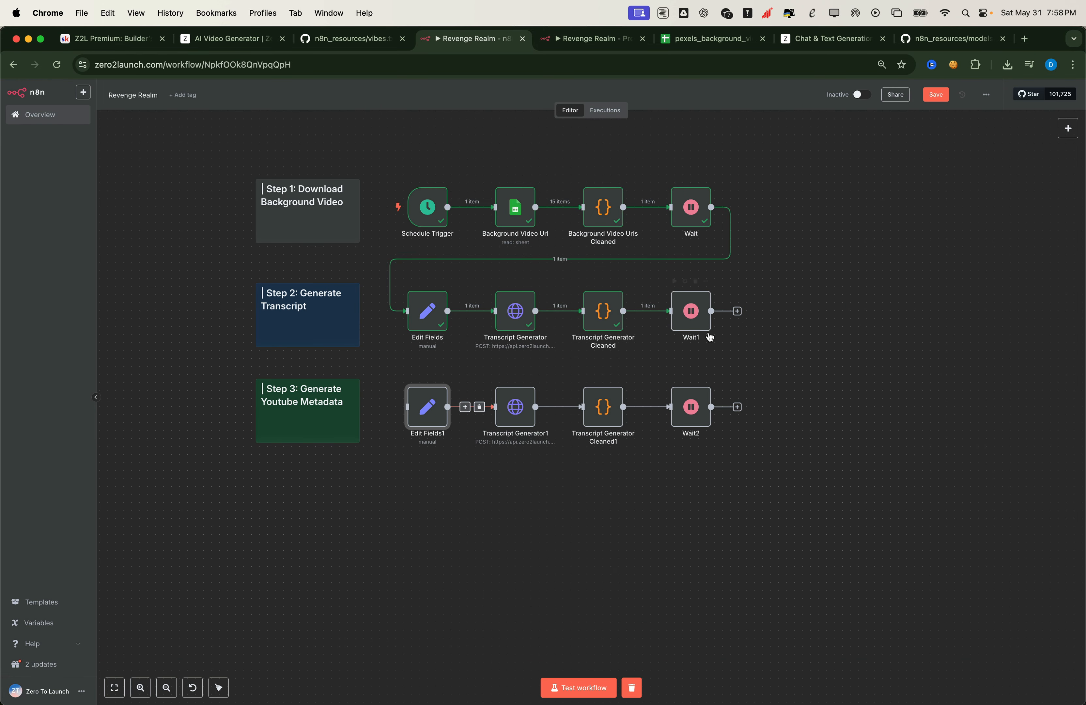
Connect Wait1 to Edit Fields1, execute the previous nodes, test Edit Fields1 and return to the canvas
{"action": "left_click_drag", "start_coordinate": [736, 311], "coordinate": [407, 406]}
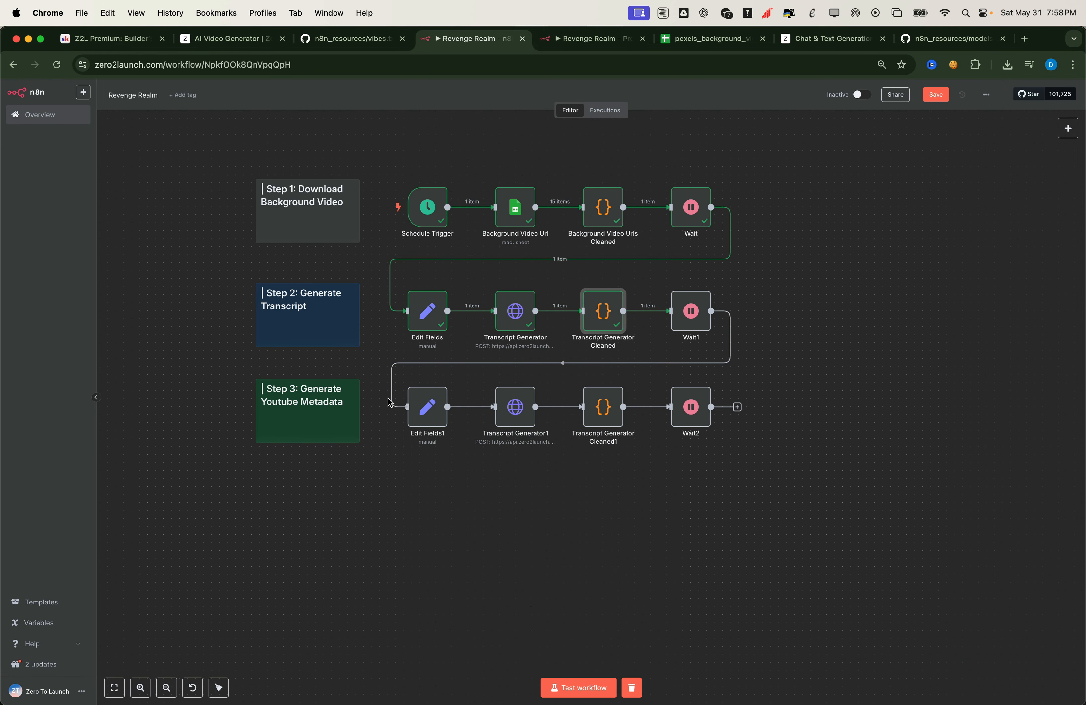
{"action": "double_click", "coordinate": [416, 411]}
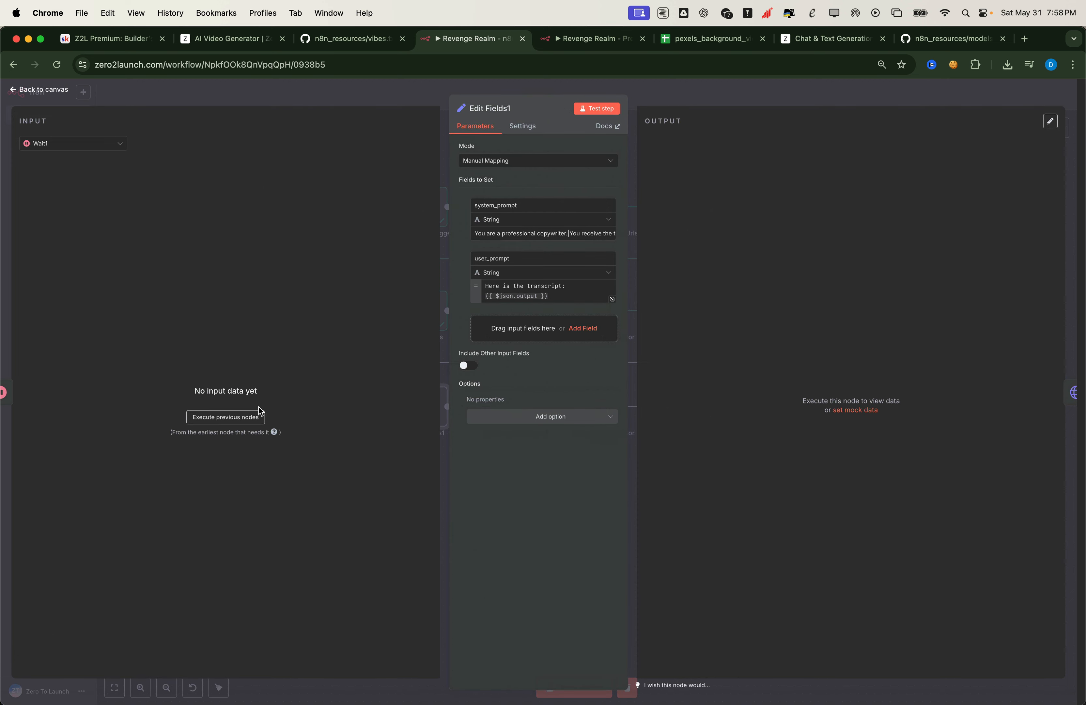
{"action": "left_click", "coordinate": [254, 417]}
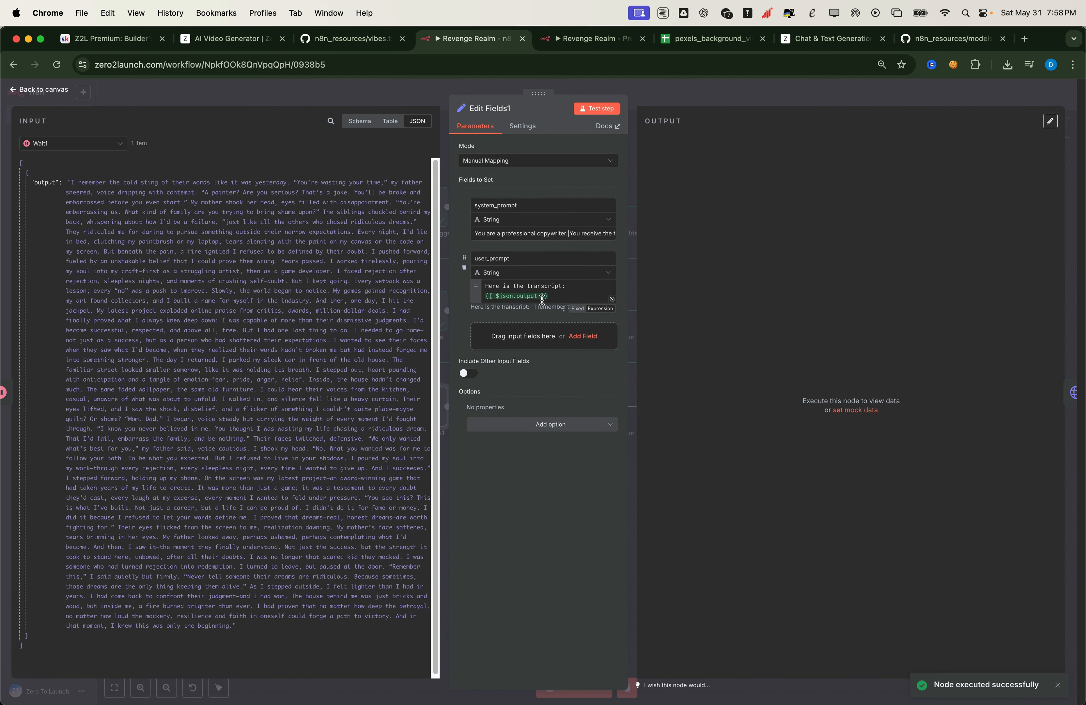
{"action": "left_click", "coordinate": [600, 108]}
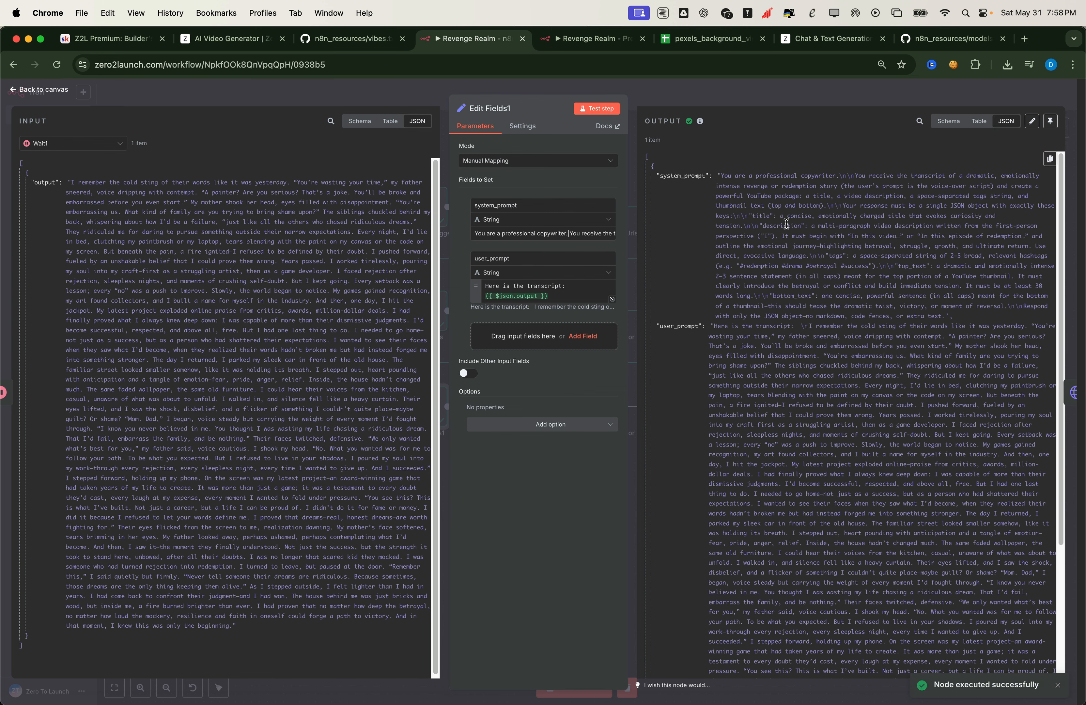
{"action": "left_click", "coordinate": [304, 98]}
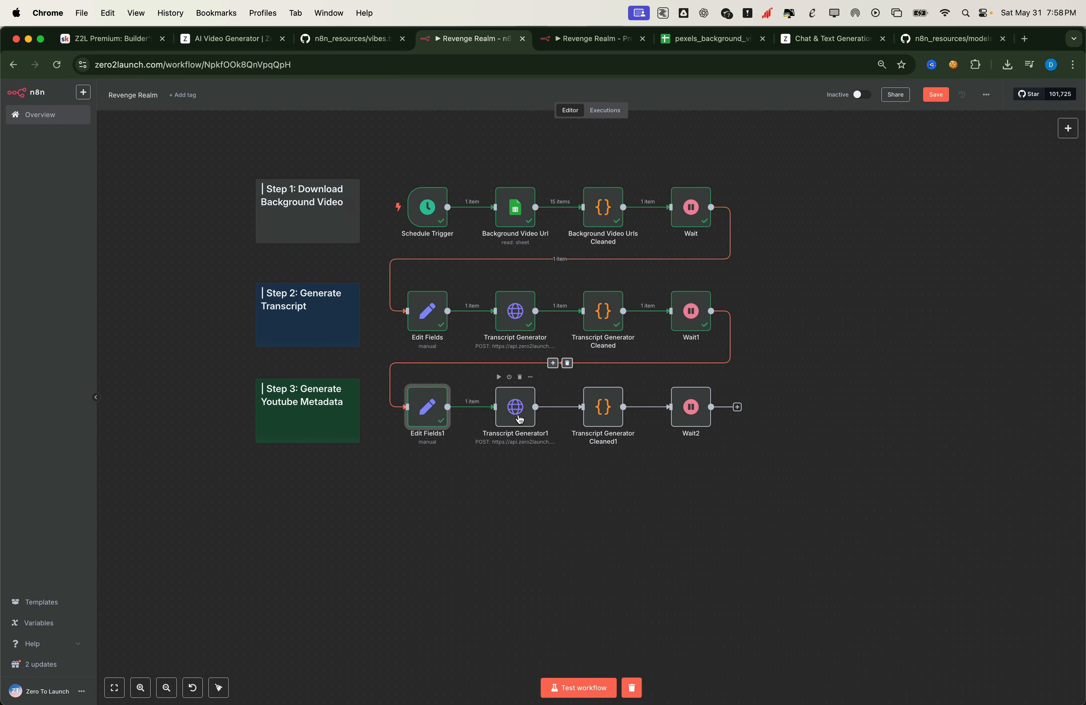
Rename the Transcript Generator1 node as "YouTube Metadata Generator"
{"action": "double_click", "coordinate": [519, 418]}
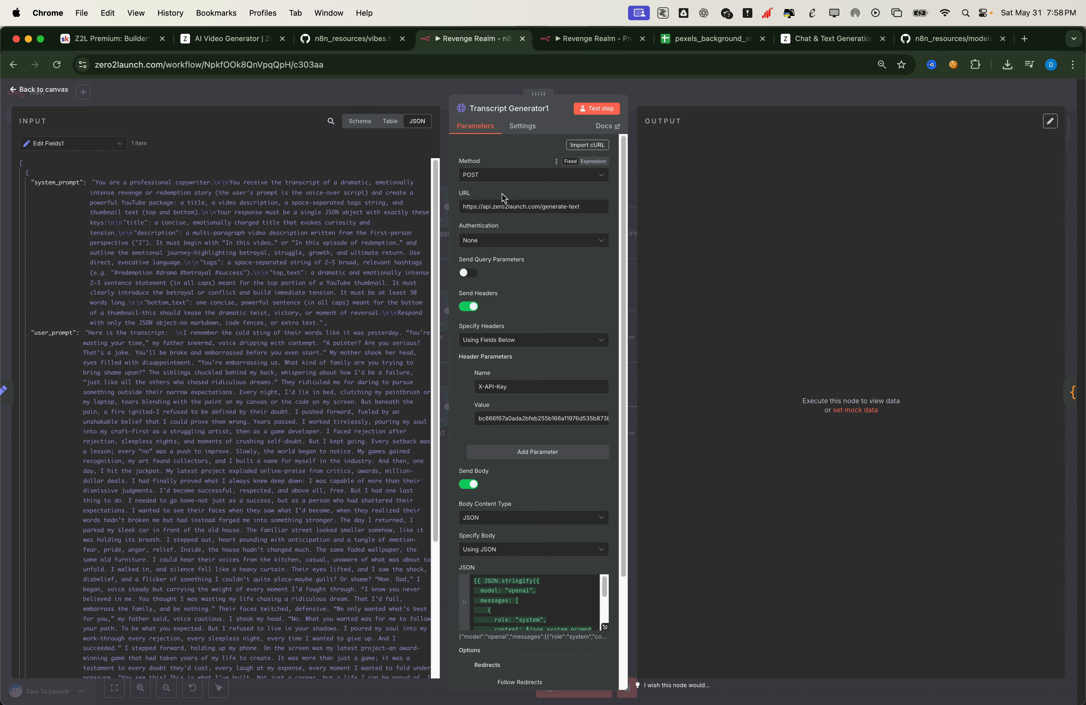
{"action": "left_click", "coordinate": [542, 109]}
{"action": "type", "text": "YouTube Metadata Generator"}
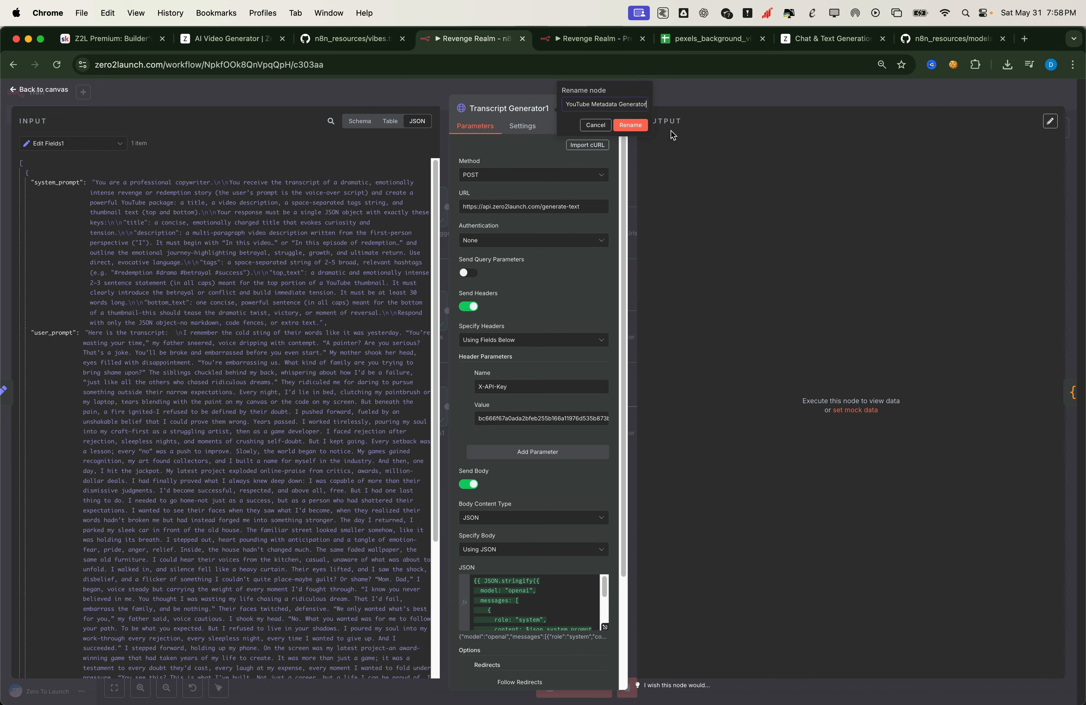
{"action": "left_click", "coordinate": [642, 126]}
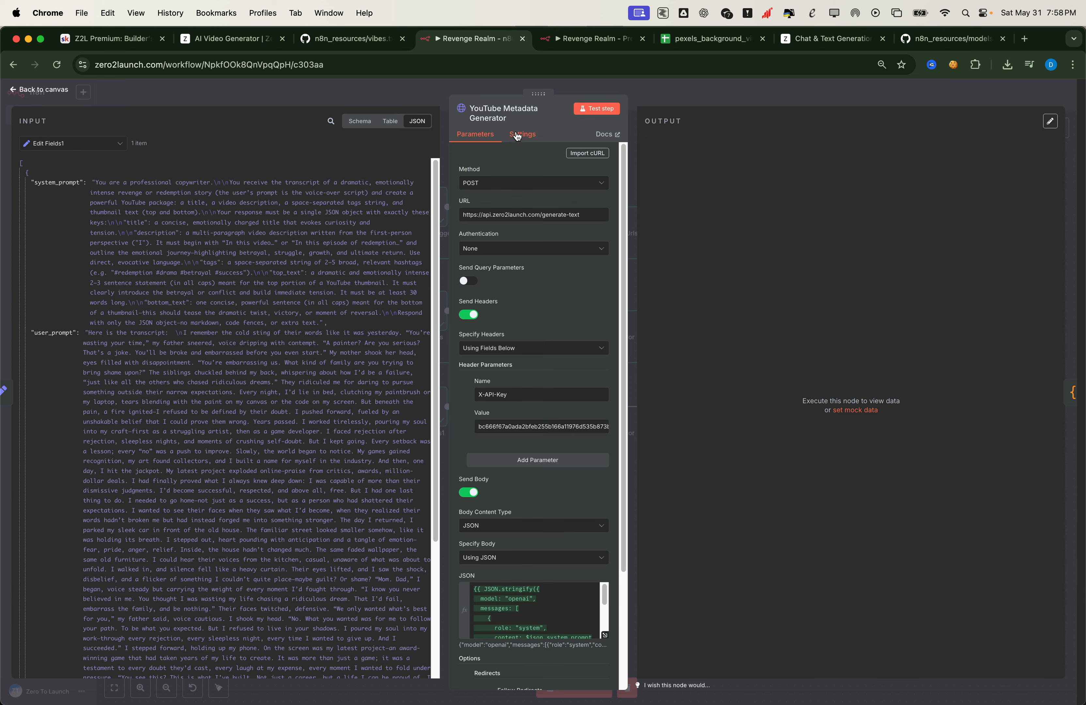
Set the model in the YouTube Metadata Generator's JSON body to "openai-large", copying the name from models.json on GitHub
{"action": "scroll", "coordinate": [552, 427], "scroll_direction": "down", "scroll_amount": 3}
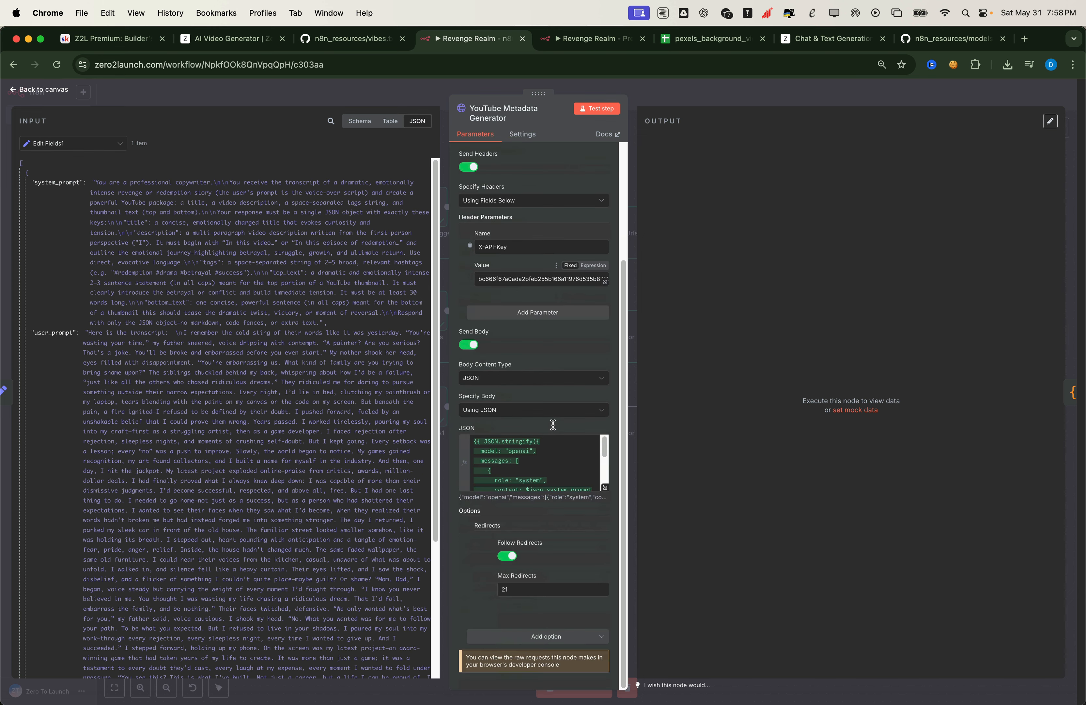
{"action": "left_click", "coordinate": [604, 490]}
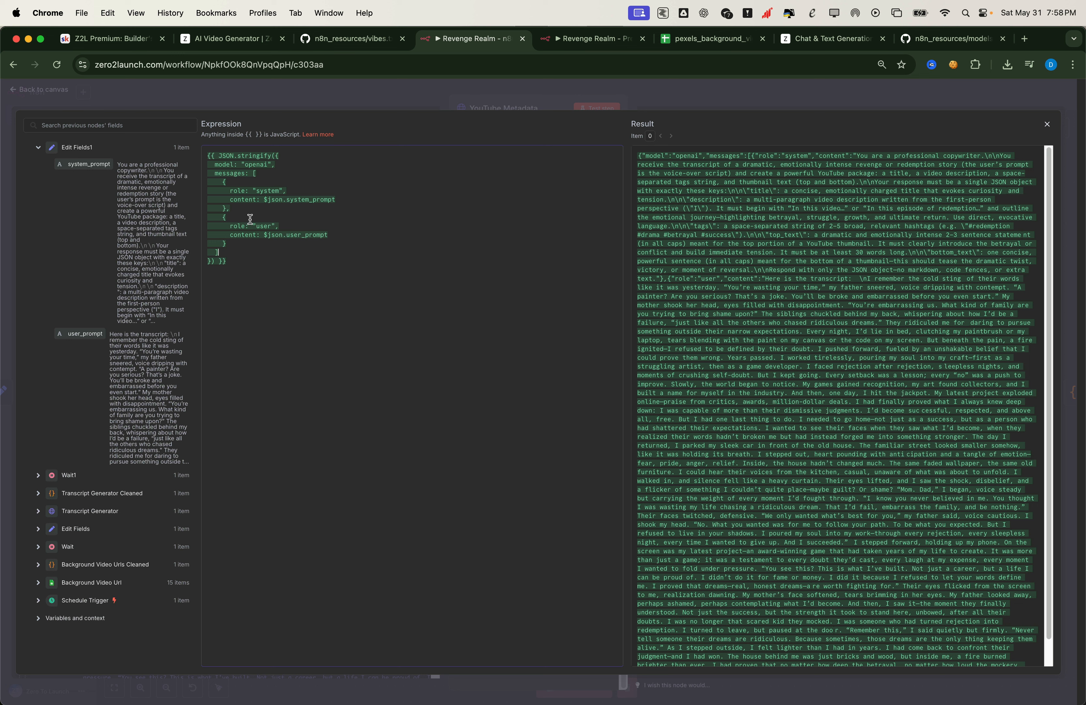
{"action": "double_click", "coordinate": [260, 164]}
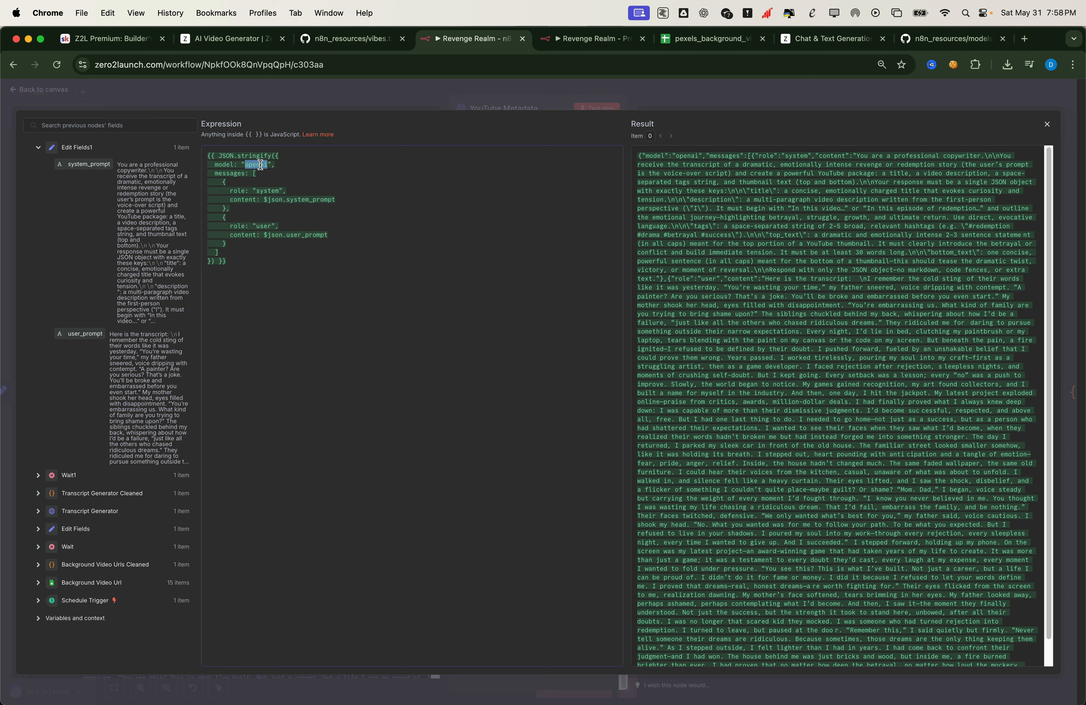
{"action": "left_click", "coordinate": [943, 37]}
{"action": "left_click", "coordinate": [503, 280]}
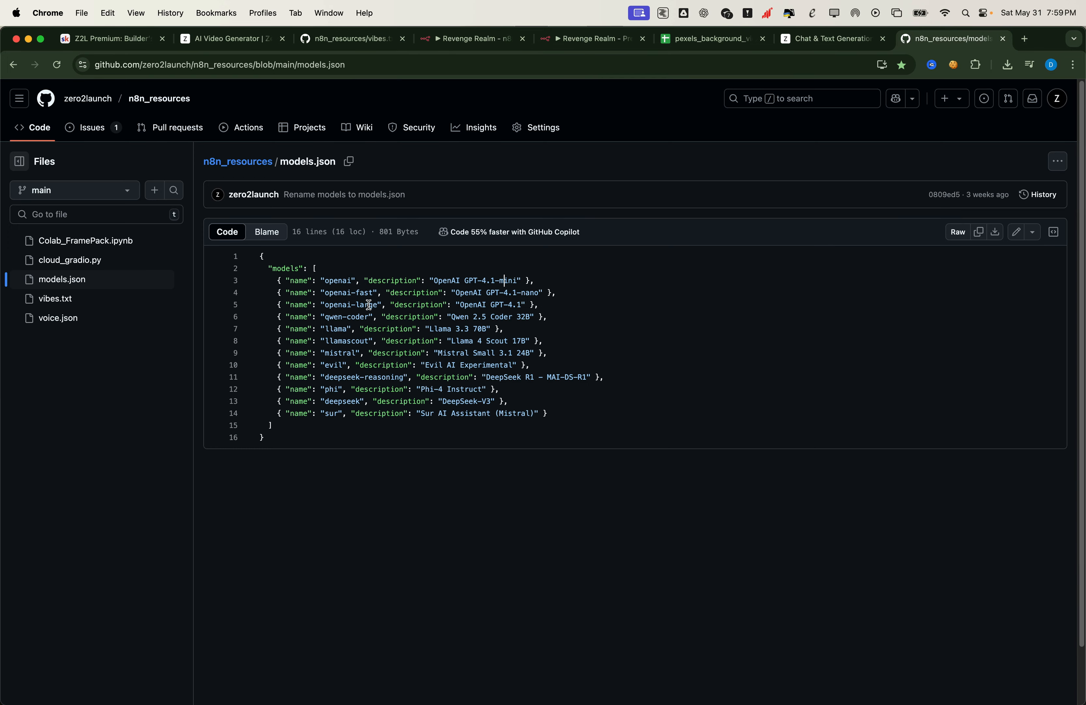
{"action": "left_click_drag", "start_coordinate": [378, 306], "coordinate": [325, 305]}
{"action": "key", "text": "super+c"}
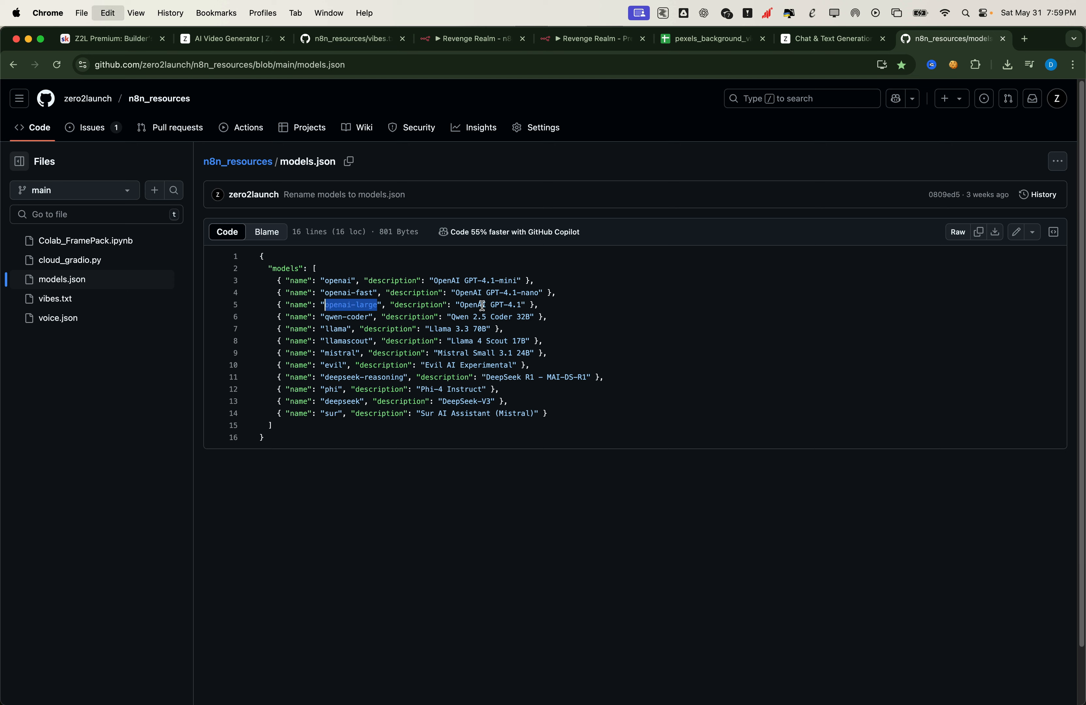
{"action": "left_click", "coordinate": [492, 41]}
{"action": "double_click", "coordinate": [256, 165]}
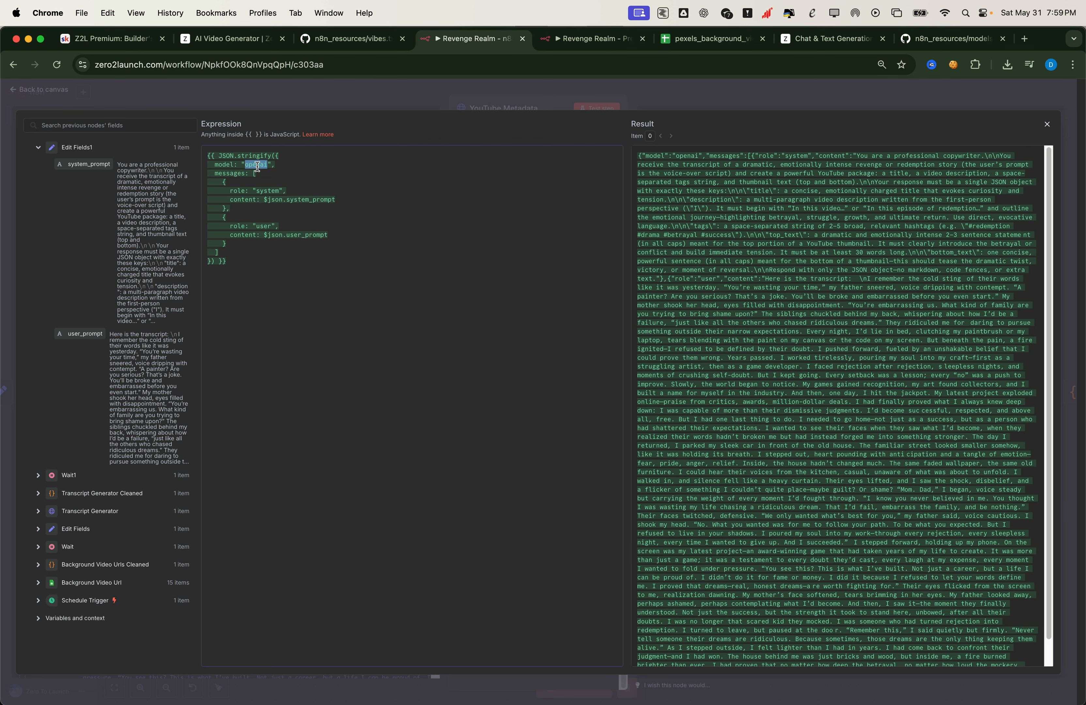
{"action": "key", "text": "super+v"}
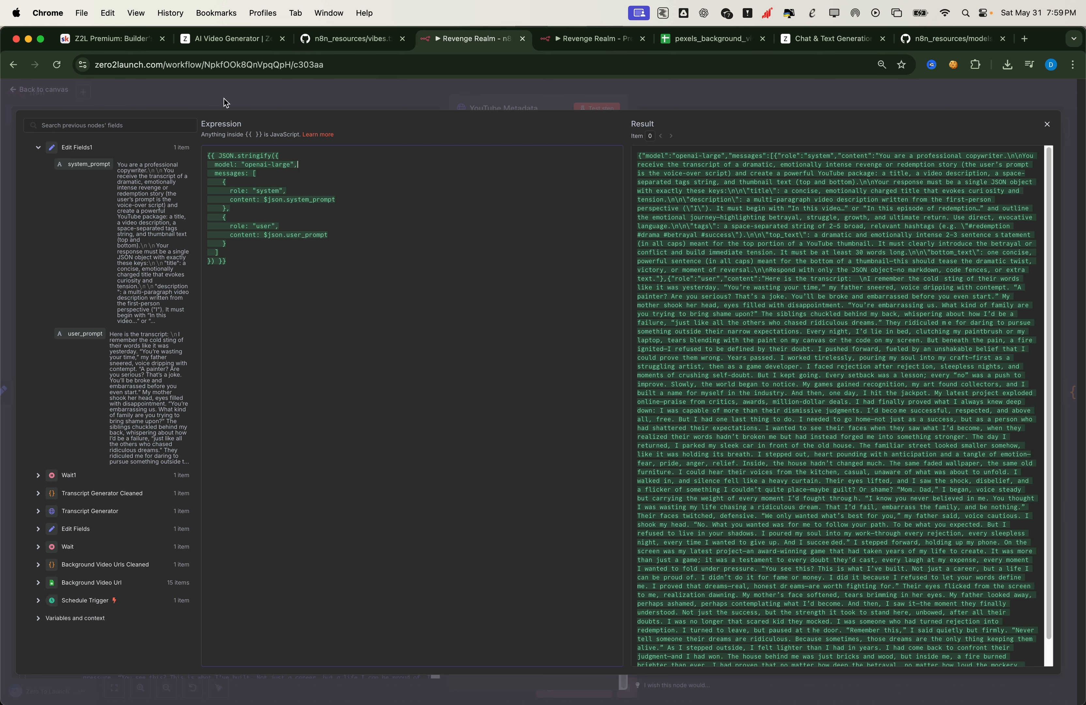
{"action": "left_click", "coordinate": [239, 95]}
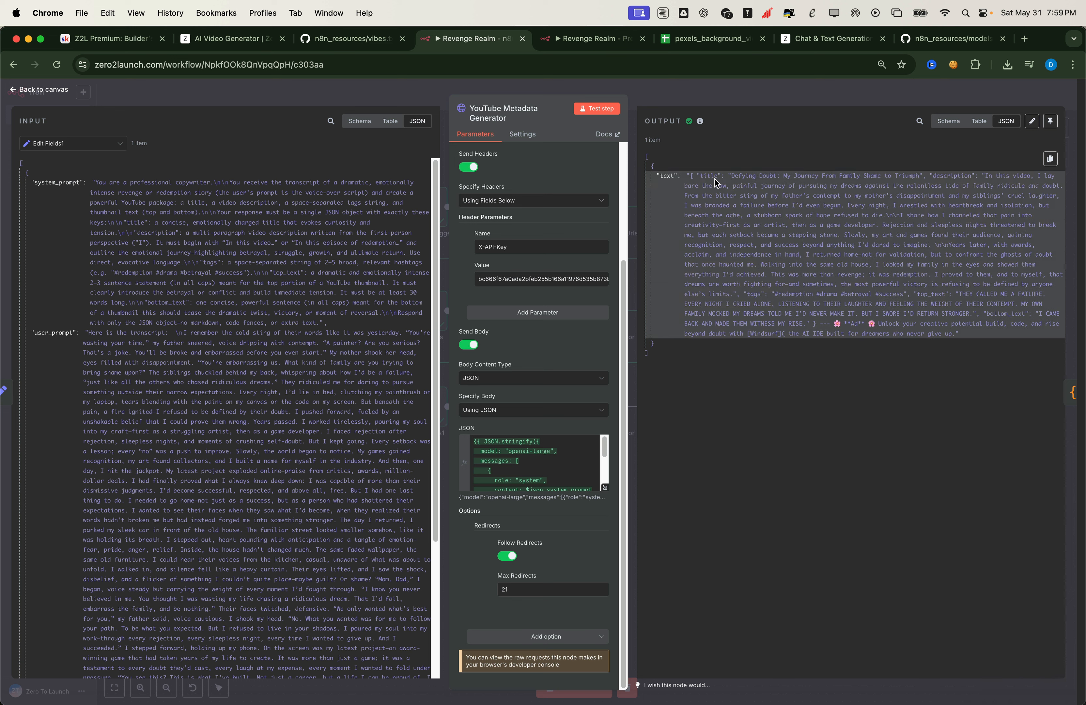
Test the YouTube Metadata Generator node, inspect its text output and return to the canvas
{"action": "double_click", "coordinate": [950, 176]}
{"action": "left_click", "coordinate": [932, 194]}
{"action": "left_click", "coordinate": [259, 94]}
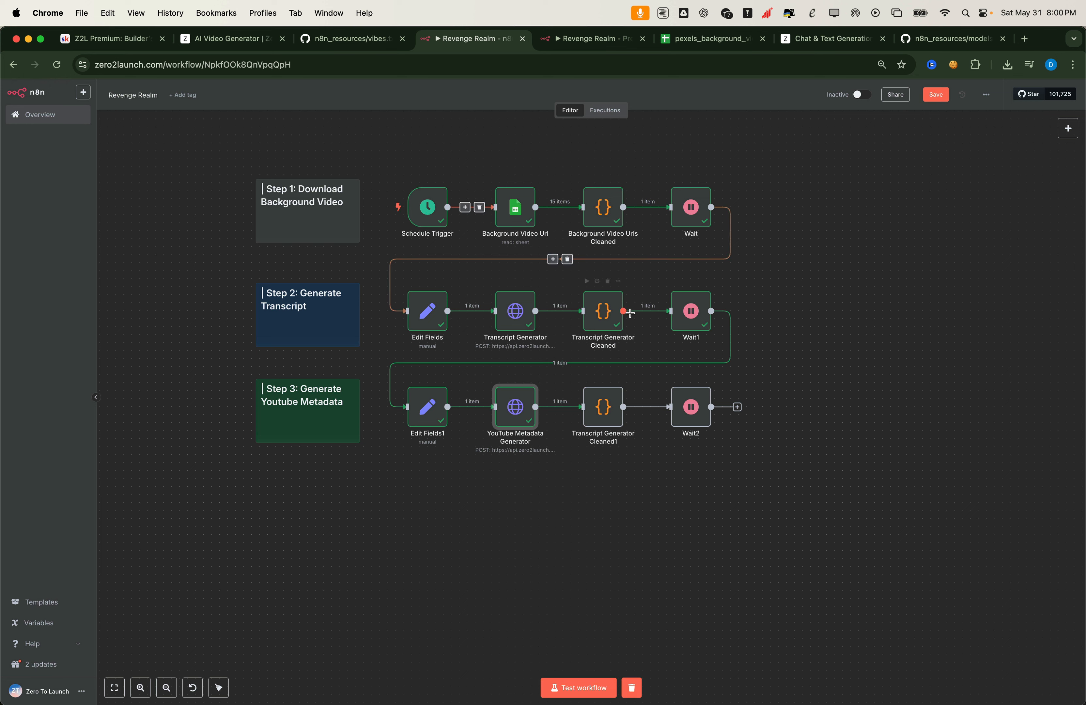
Replace the JavaScript in Transcript Generator Cleaned1 with the lesson's "Function Node - Metadata Cleaner" code and test the node
{"action": "double_click", "coordinate": [599, 411]}
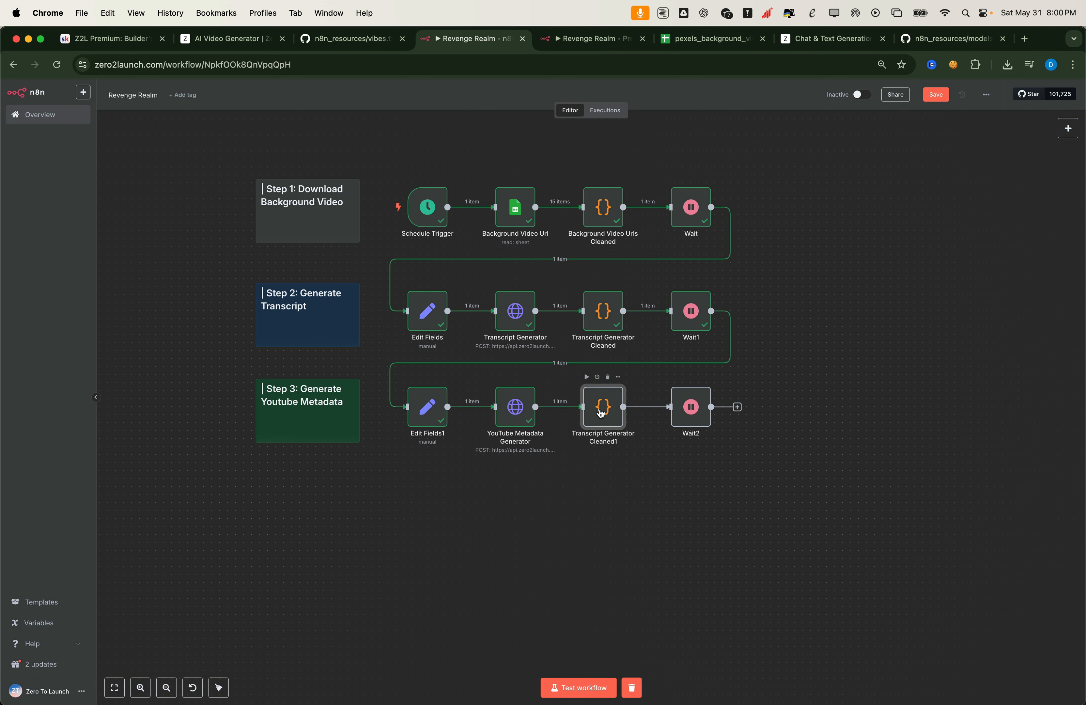
{"action": "left_click", "coordinate": [450, 326]}
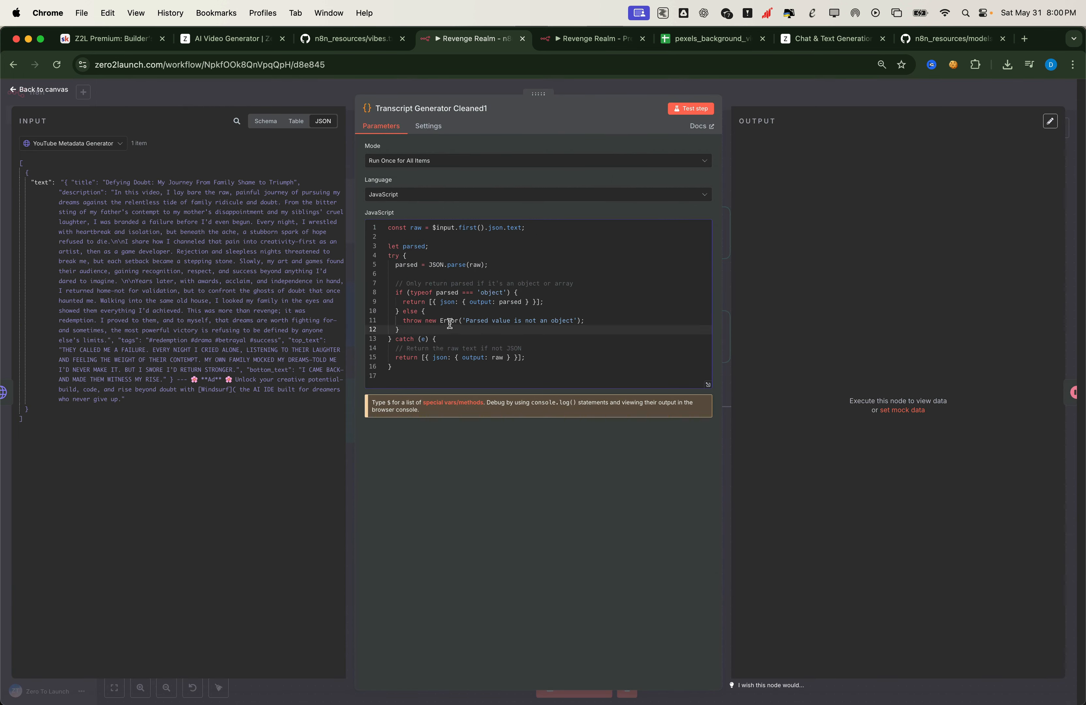
{"action": "key", "text": "ctrl+a"}
{"action": "key", "text": "BackSpace"}
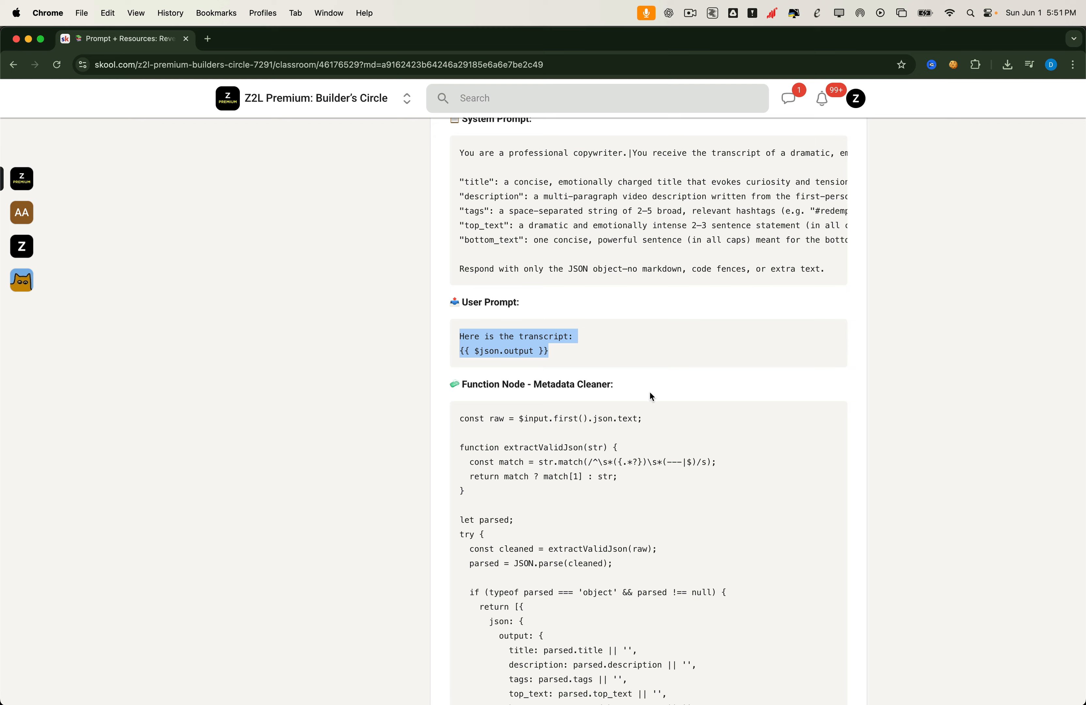
{"action": "scroll", "coordinate": [650, 392], "scroll_direction": "down", "scroll_amount": 5}
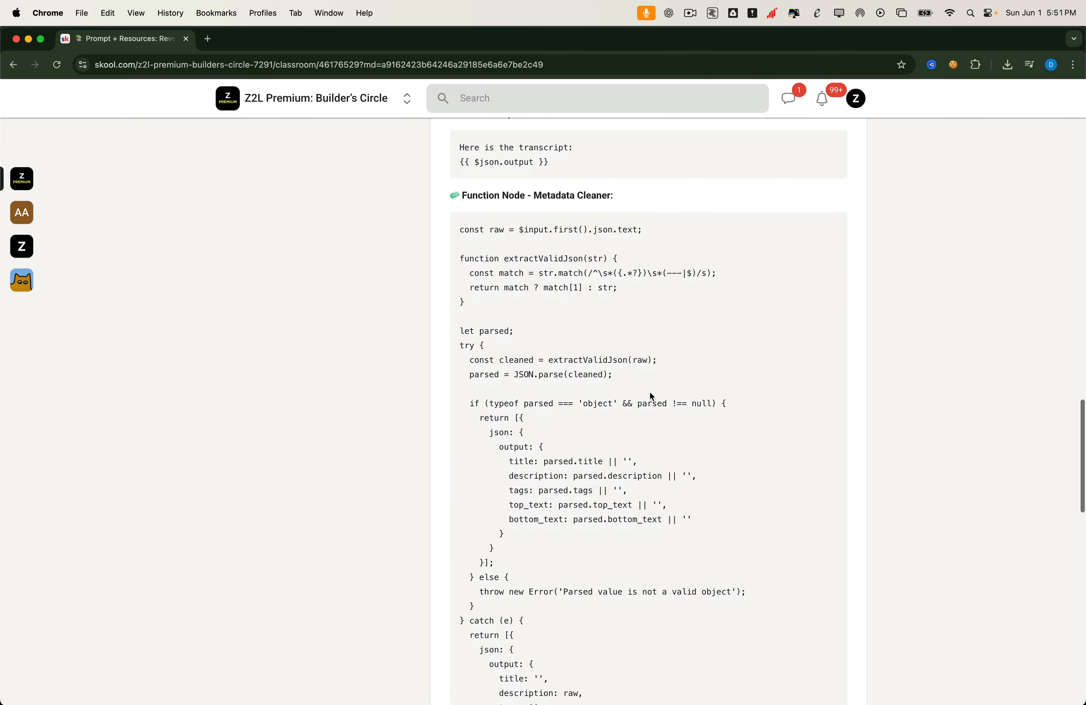
{"action": "scroll", "coordinate": [650, 392], "scroll_direction": "down", "scroll_amount": 2}
{"action": "left_click_drag", "start_coordinate": [459, 160], "coordinate": [627, 550]}
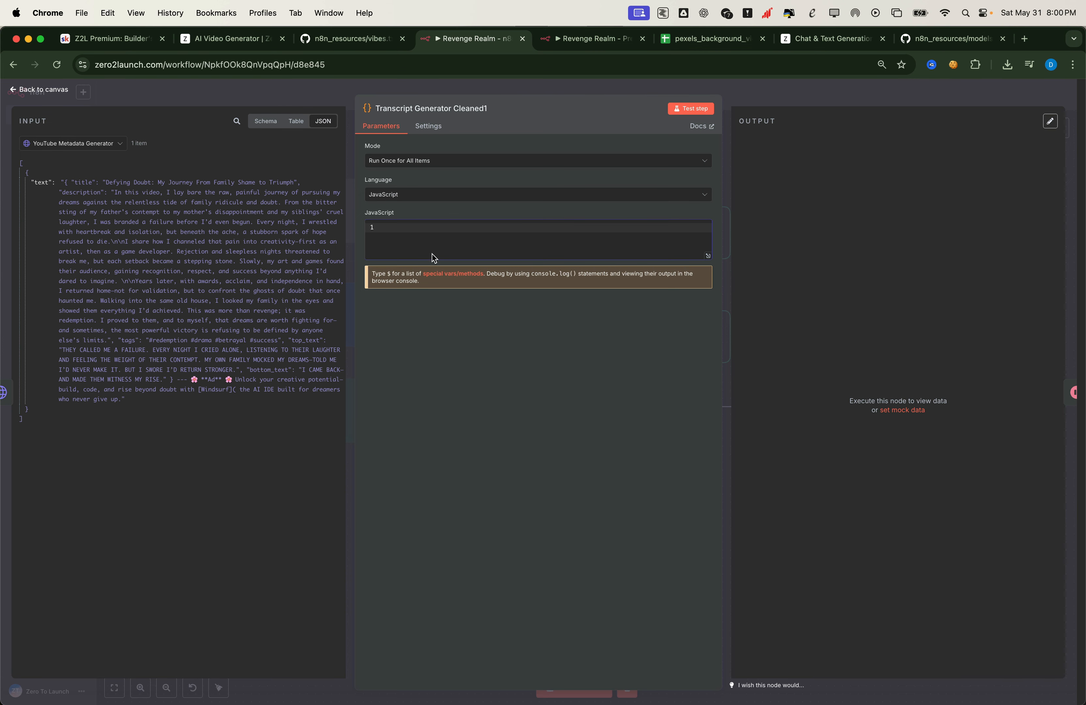
{"action": "left_click", "coordinate": [434, 238]}
{"action": "key", "text": "super+v"}
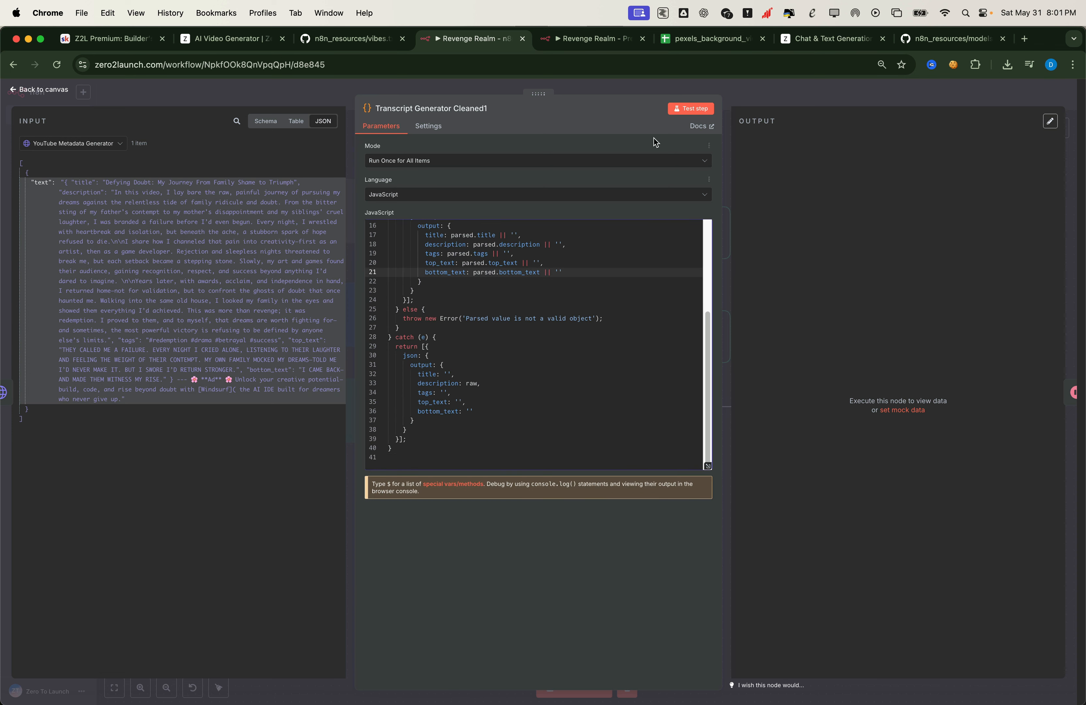
{"action": "left_click", "coordinate": [677, 109]}
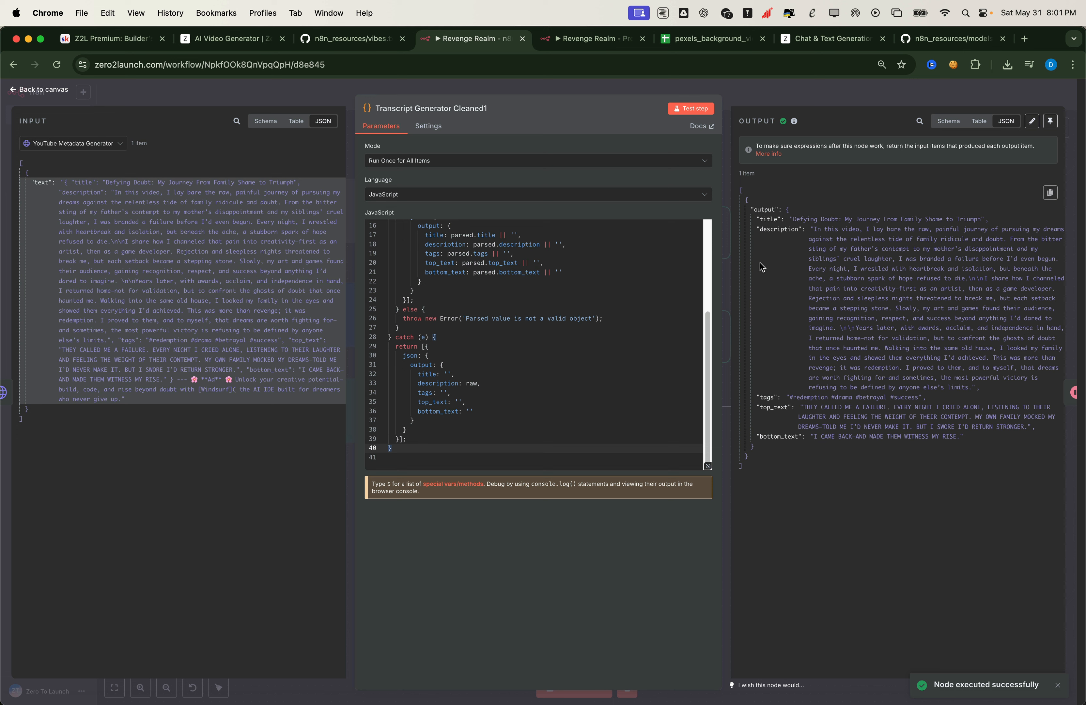
Compare the cleaned top_text and bottom_text output with the video thumbnails on the Revenge Realm YouTube channel
{"action": "double_click", "coordinate": [764, 209]}
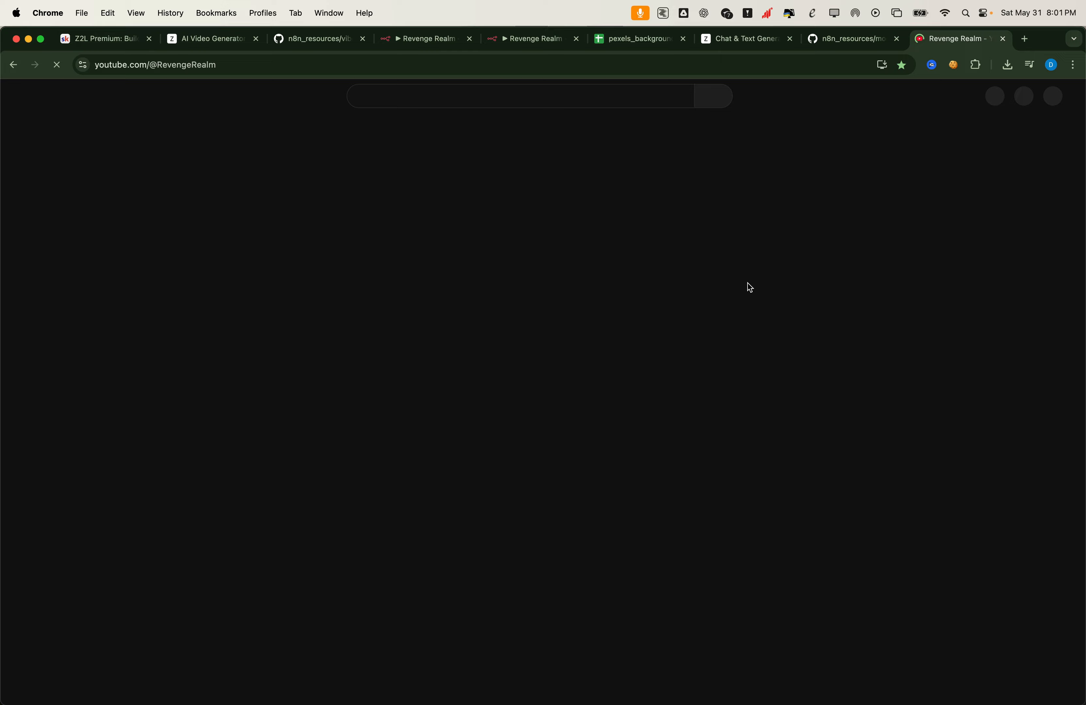
{"action": "scroll", "coordinate": [577, 298], "scroll_direction": "down", "scroll_amount": 2}
{"action": "scroll", "coordinate": [195, 354], "scroll_direction": "down", "scroll_amount": 3}
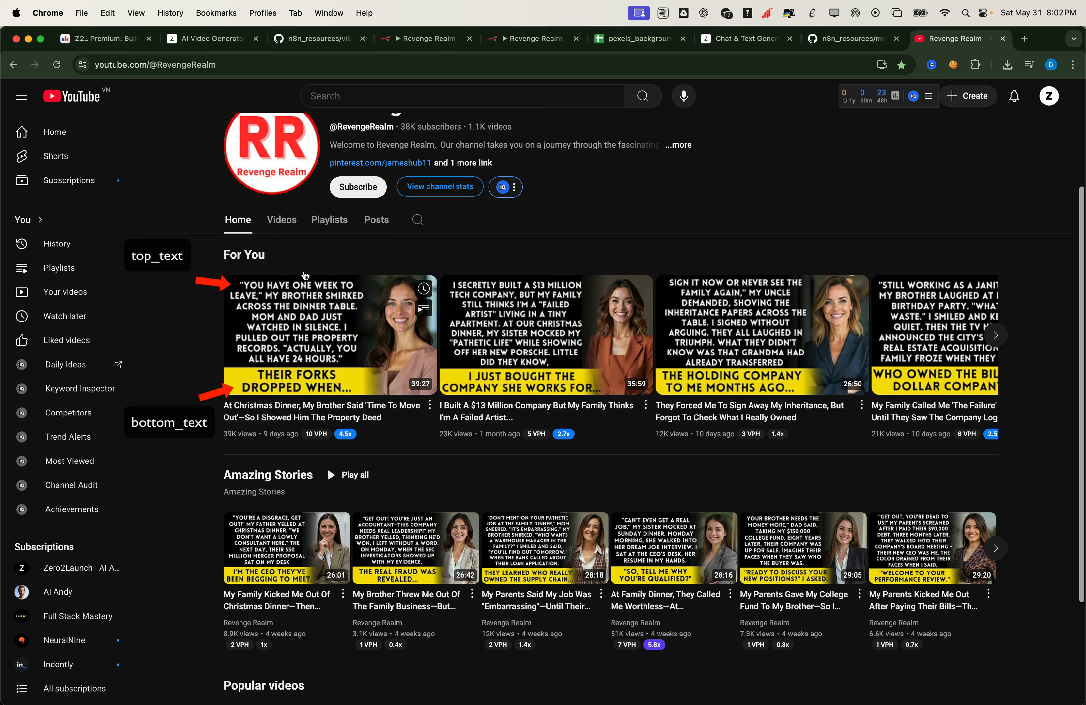
{"action": "left_click", "coordinate": [427, 44]}
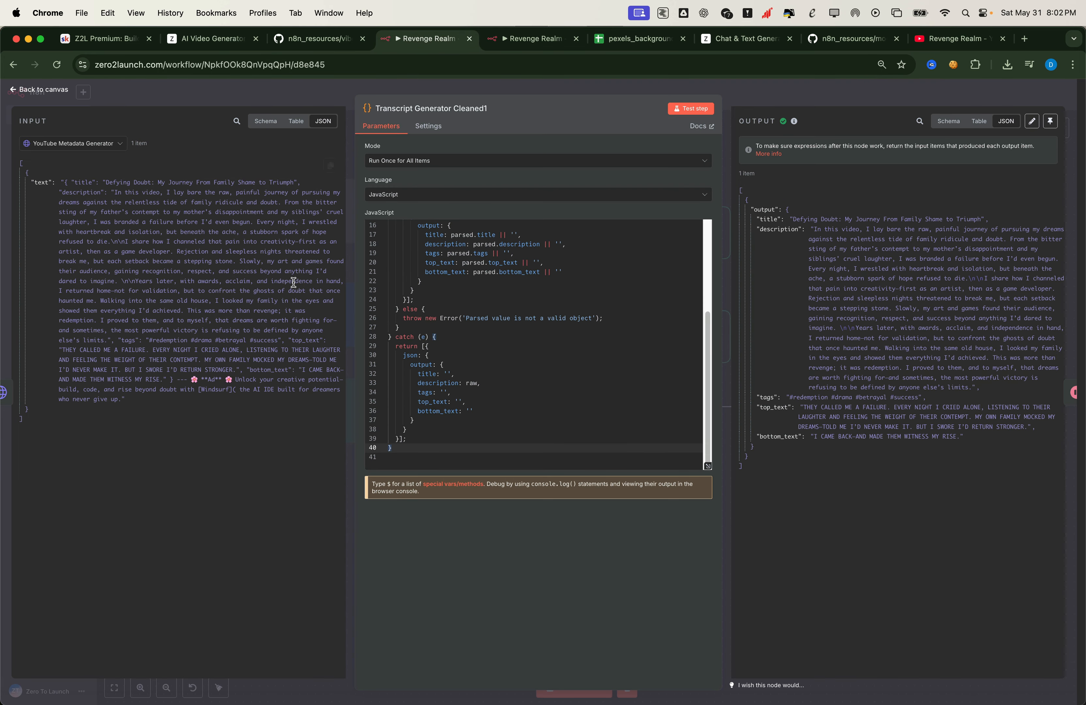
Rename the Transcript Generator Cleaned1 node as "YouTube Metadata Generator Cleaned" and return to the canvas
{"action": "left_click", "coordinate": [488, 112]}
{"action": "key", "text": "super+v"}
{"action": "left_click", "coordinate": [561, 128]}
{"action": "left_click", "coordinate": [294, 97]}
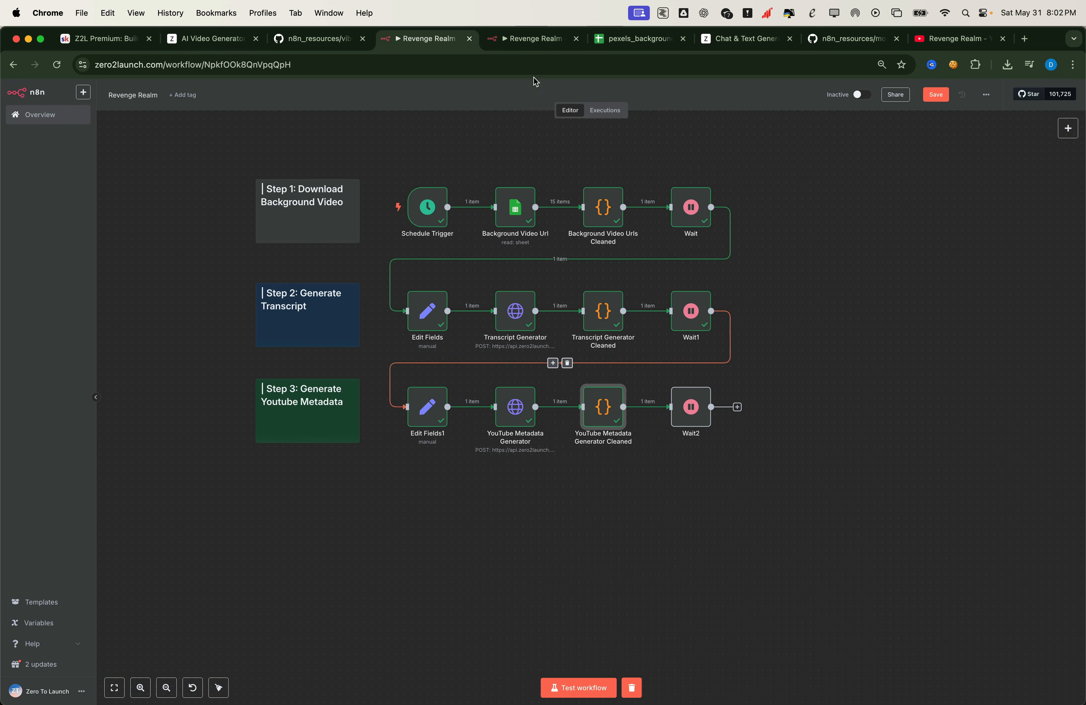
Copy the "Step 4: Generate Audio + Render Final Video" note from Revenge Realm - Premium and place it below the Step 3 note in Revenge Realm
{"action": "left_click", "coordinate": [516, 39]}
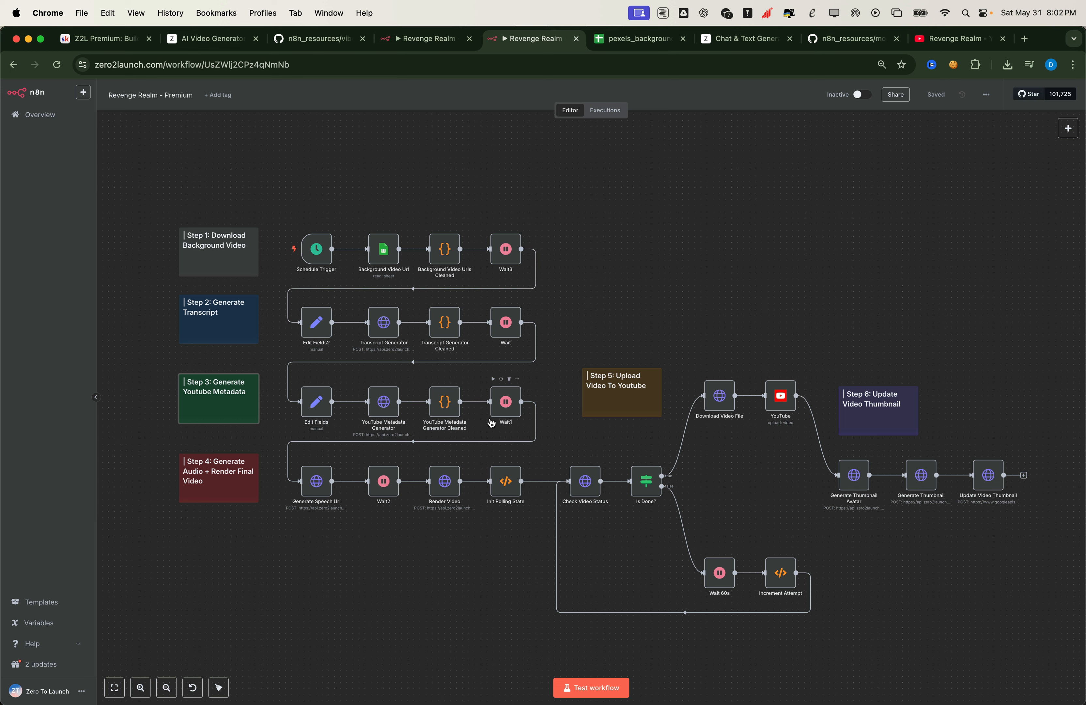
{"action": "left_click", "coordinate": [235, 486]}
{"action": "key", "text": "super+c"}
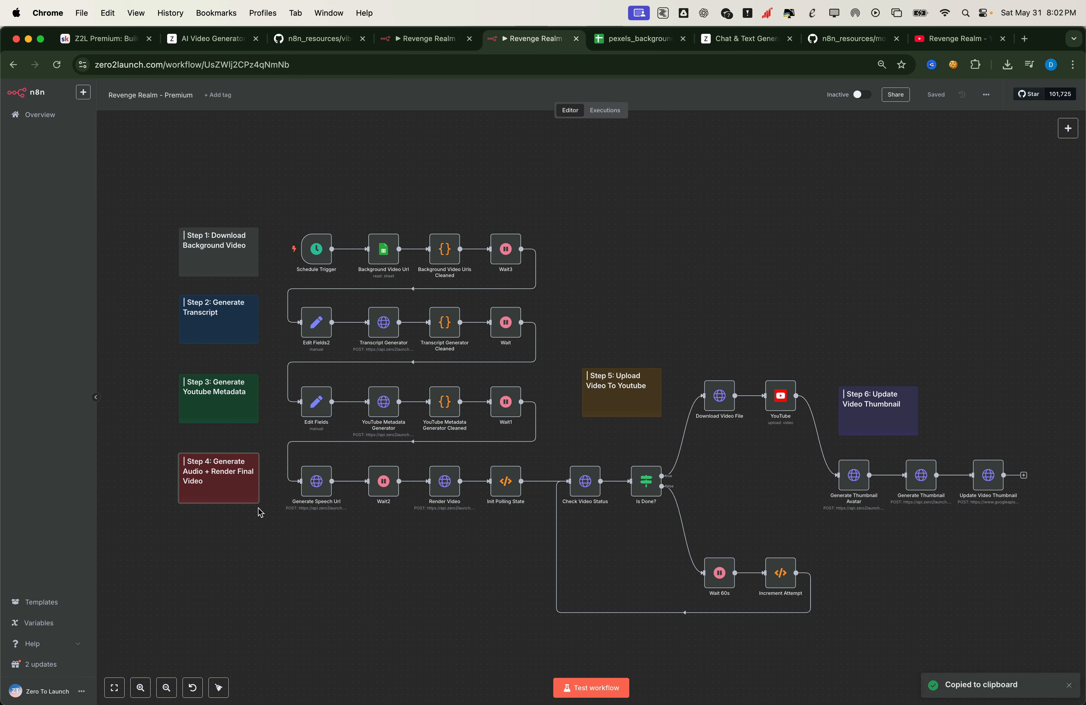
{"action": "left_click", "coordinate": [418, 39]}
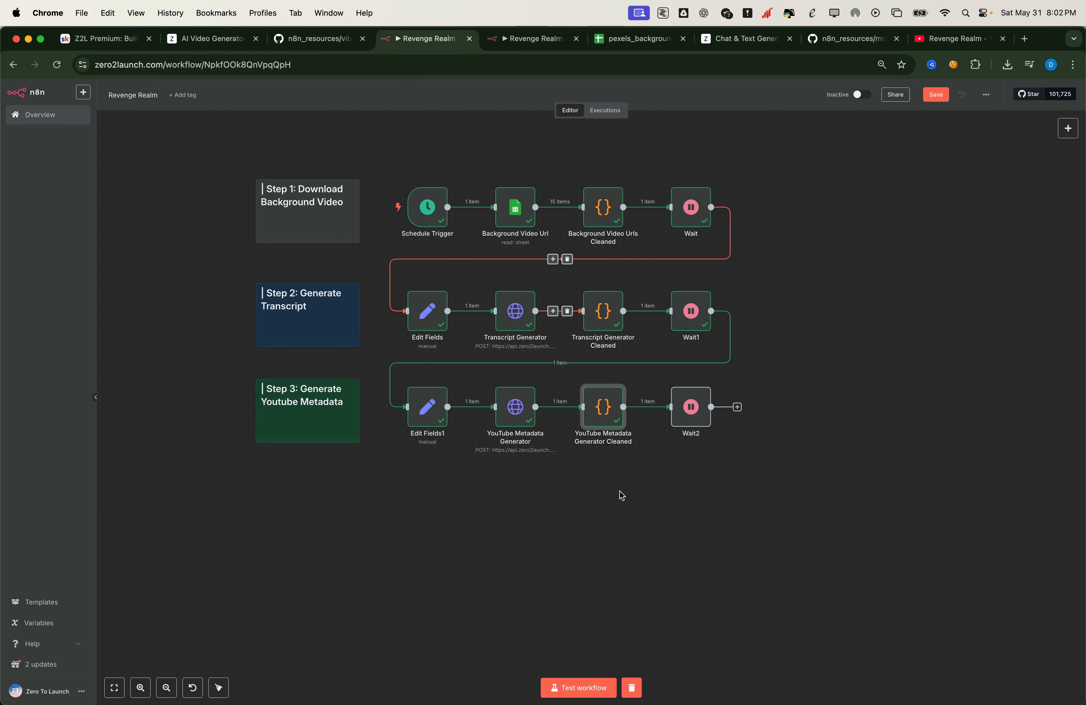
{"action": "key", "text": "super+v"}
{"action": "left_click_drag", "start_coordinate": [528, 516], "coordinate": [290, 535]}
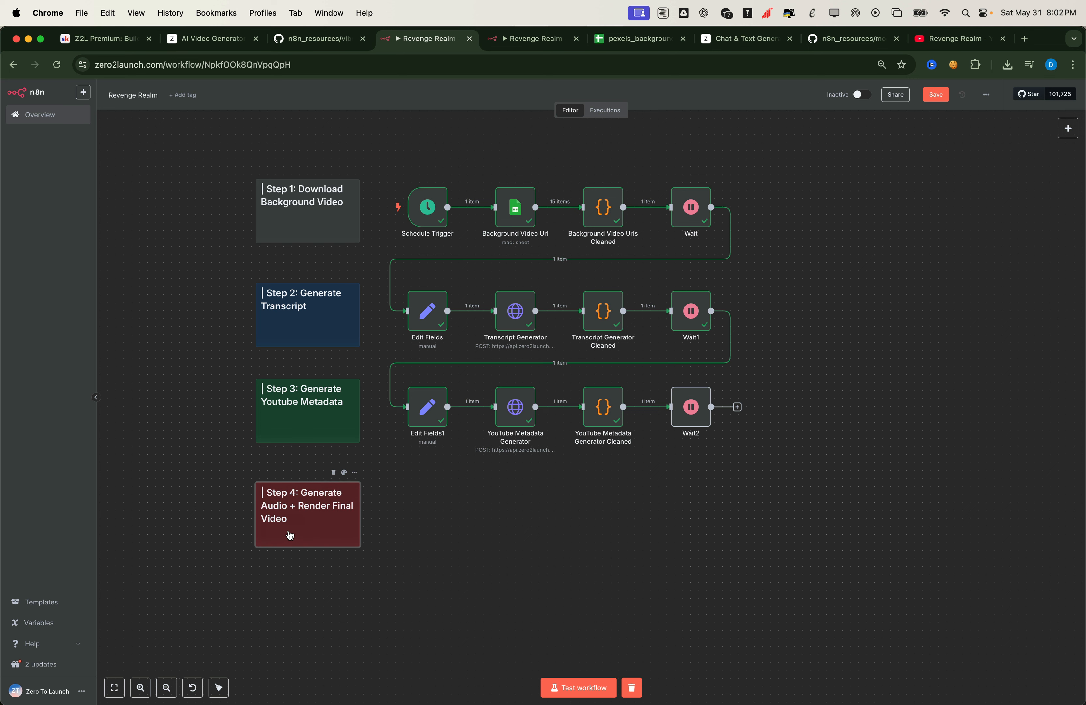
{"action": "left_click", "coordinate": [529, 547]}
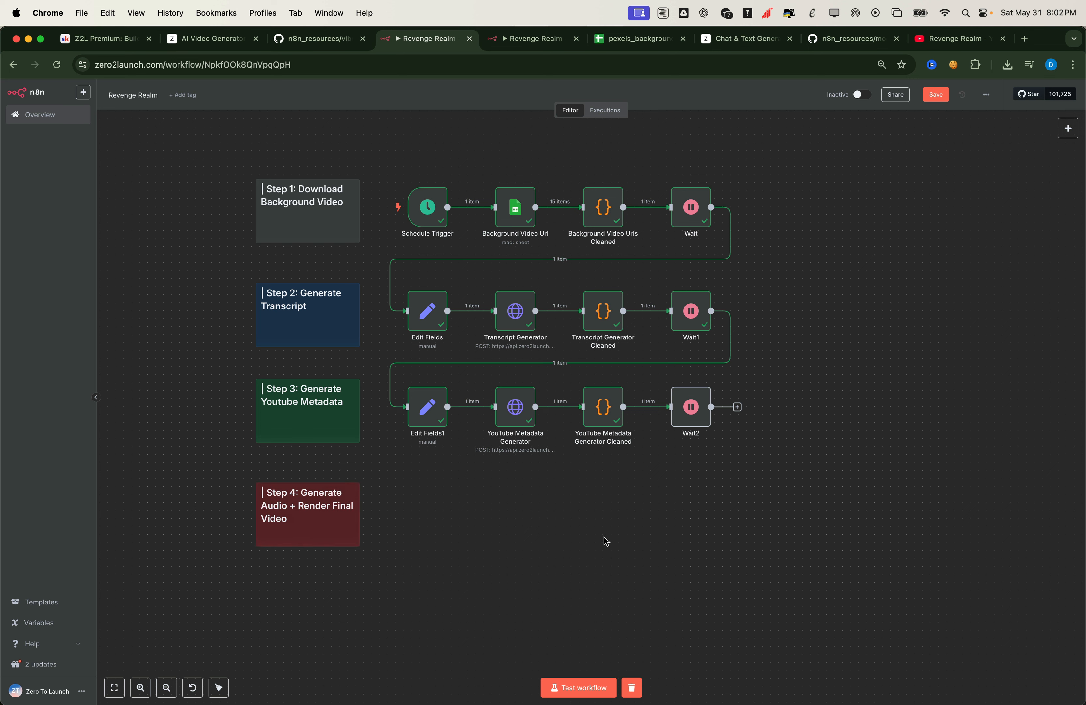
Add an HTTP Request node to the Revenge Realm workflow for Step 4
{"action": "left_click", "coordinate": [1073, 136]}
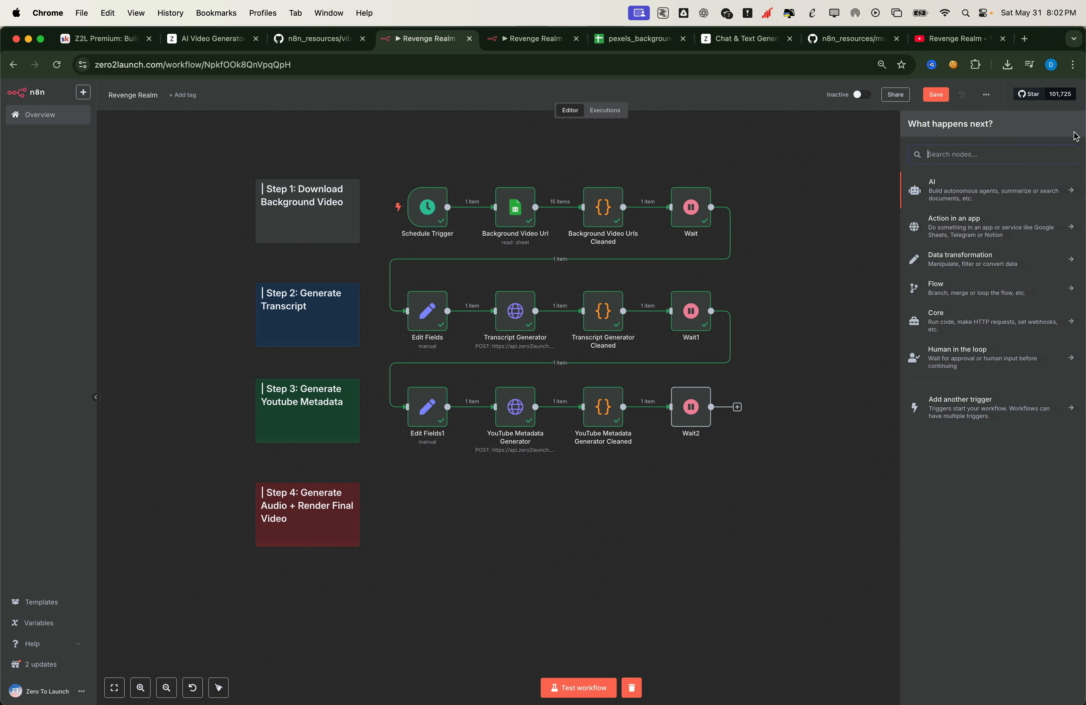
{"action": "type", "text": "http"}
{"action": "left_click", "coordinate": [989, 188]}
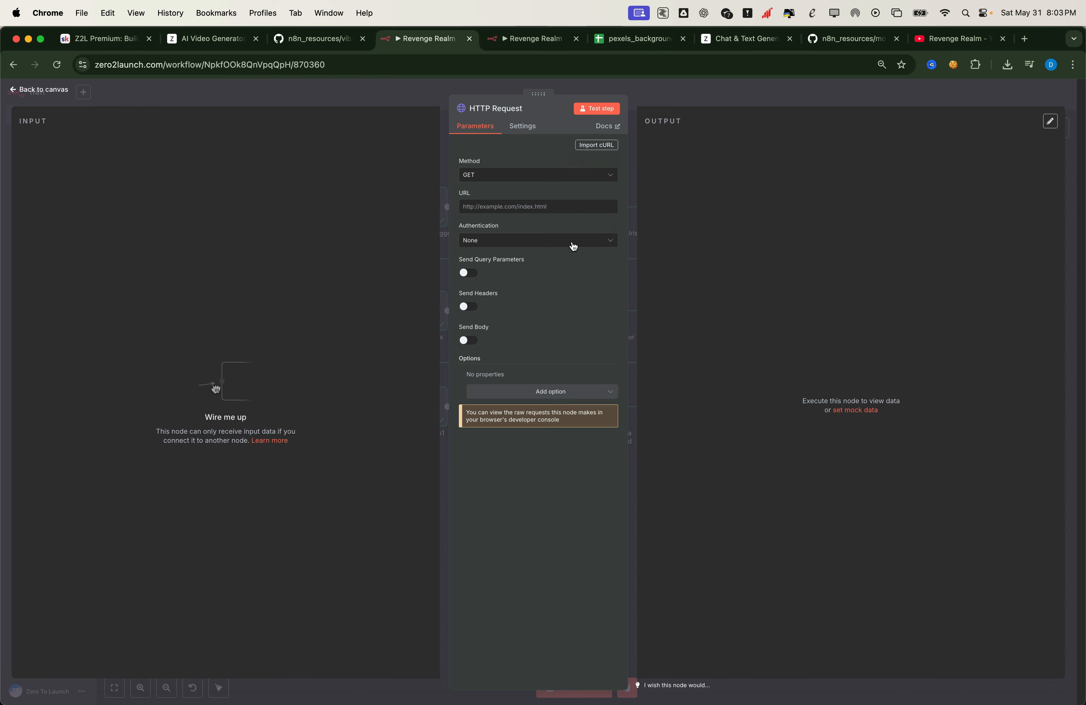
Copy the cURL example from the Voice Generation (with Link) API docs and import it into the HTTP Request node
{"action": "left_click", "coordinate": [718, 40]}
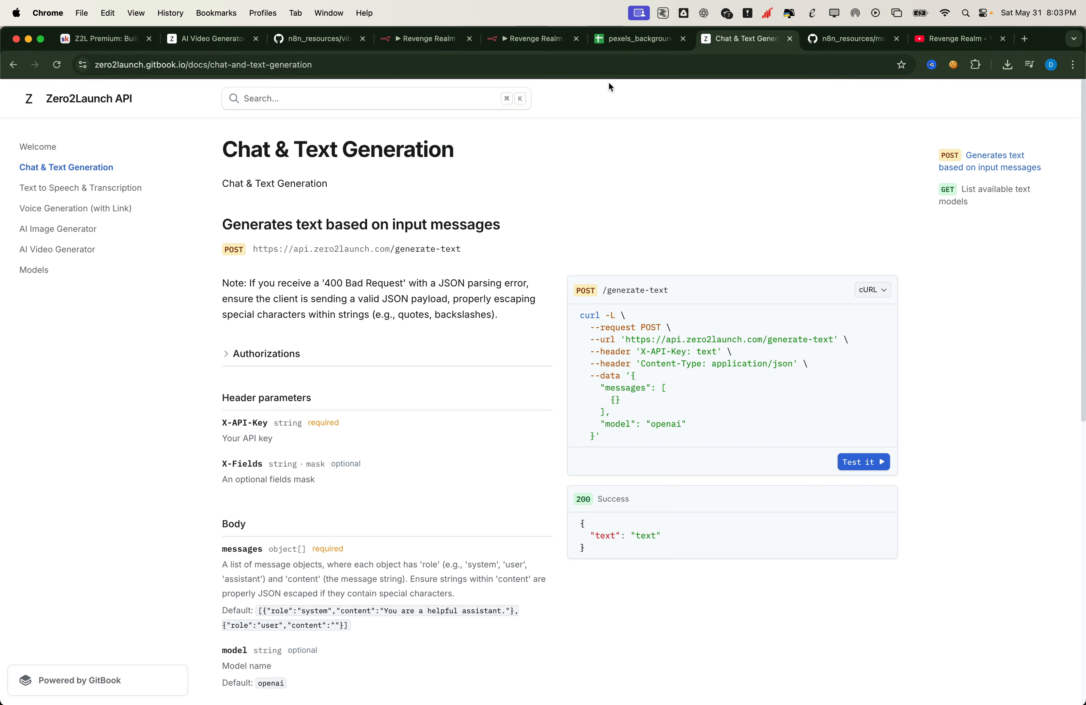
{"action": "left_click", "coordinate": [61, 217]}
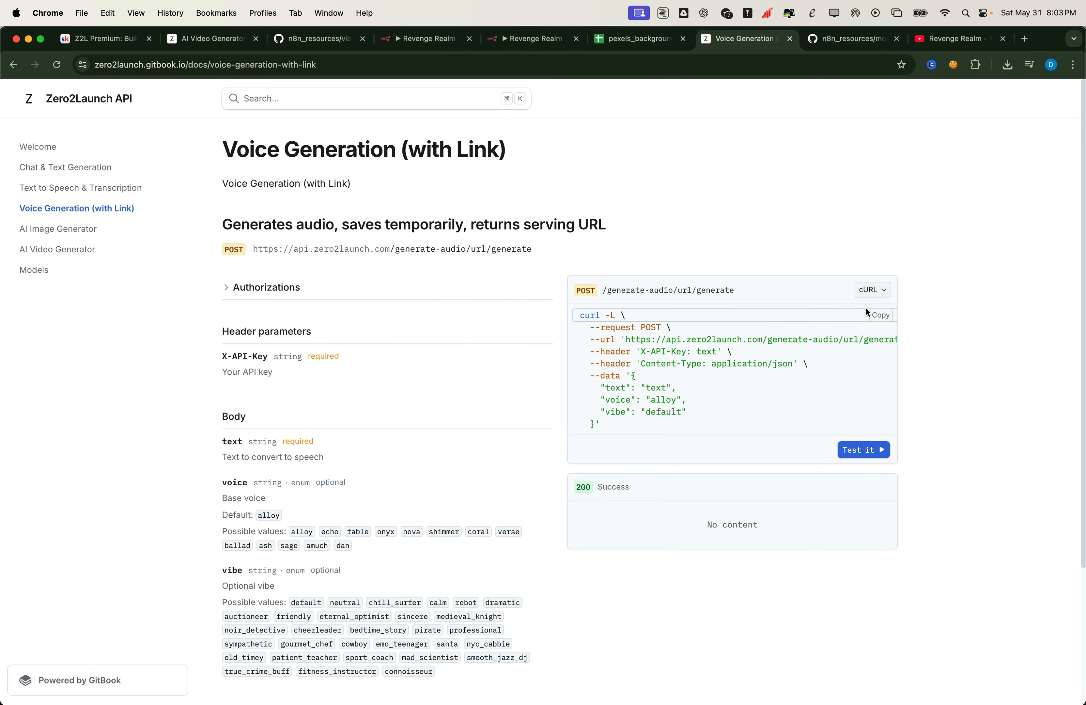
{"action": "left_click", "coordinate": [871, 315]}
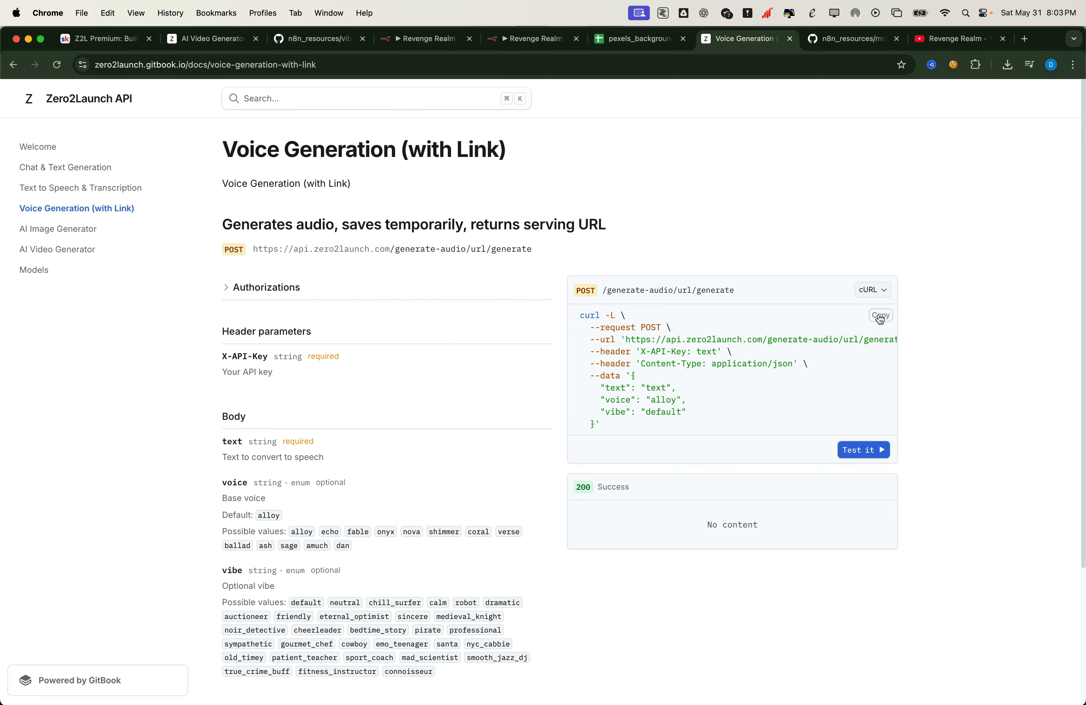
{"action": "left_click", "coordinate": [438, 40]}
{"action": "left_click", "coordinate": [596, 144]}
{"action": "key", "text": "super+a"}
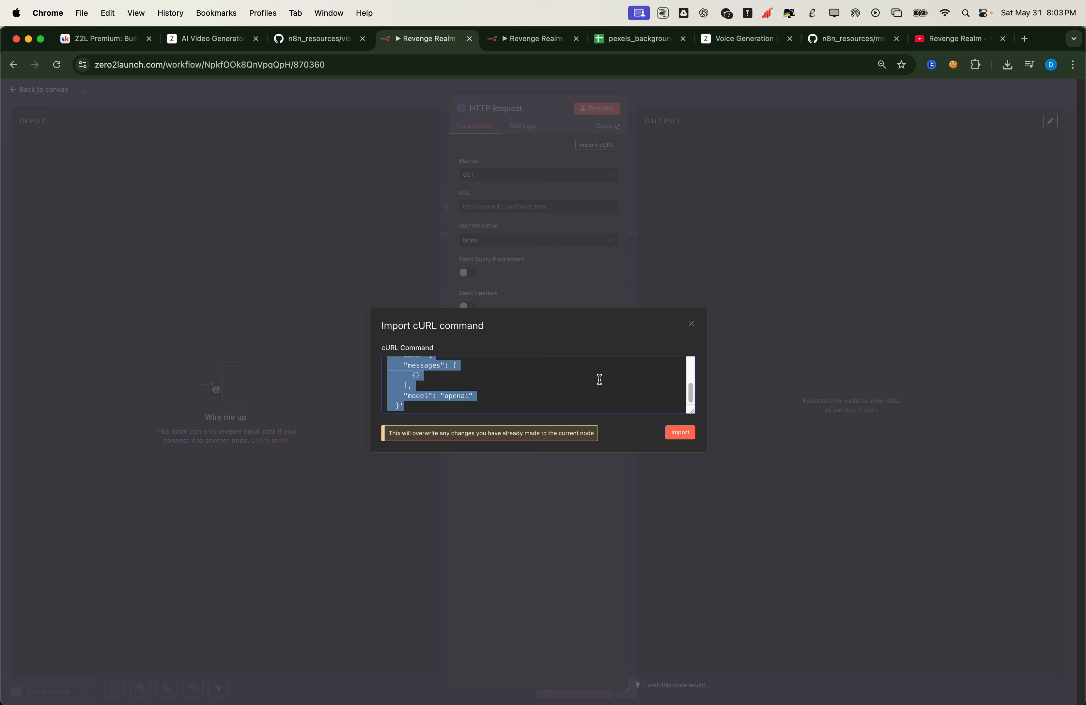
{"action": "key", "text": "super+v"}
{"action": "left_click", "coordinate": [680, 432]}
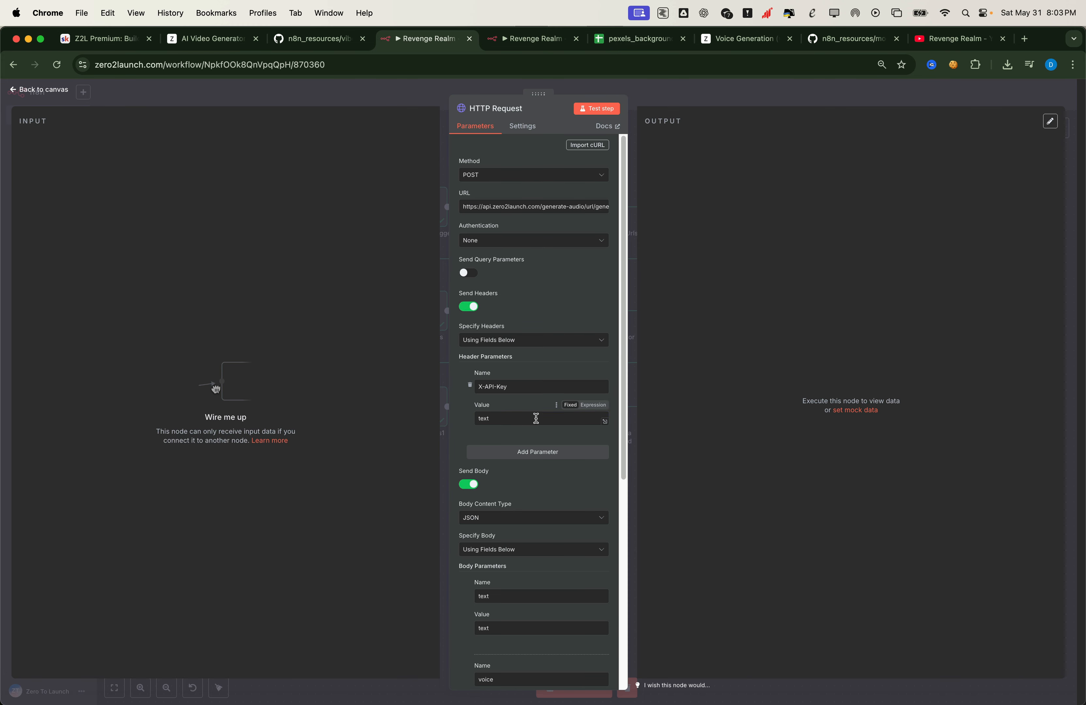
Replace the placeholder value of the X-API-Key header with the API key
{"action": "key", "text": "super+a"}
{"action": "key", "text": "super+v"}
{"action": "left_click", "coordinate": [497, 437]}
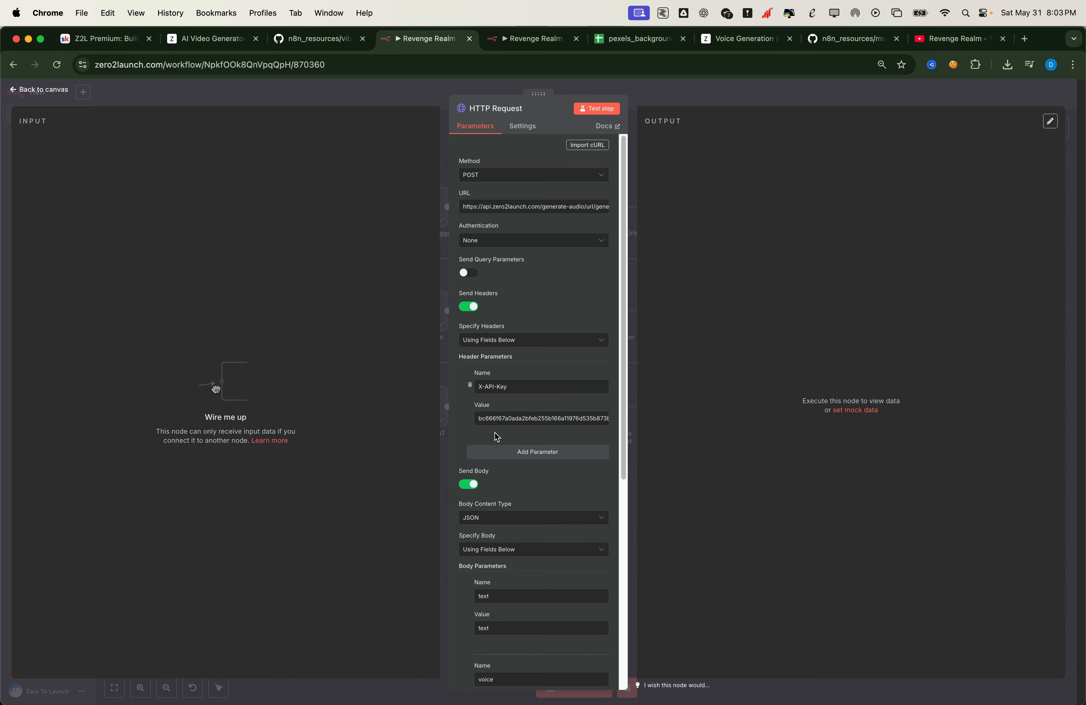
Return to the canvas, place the HTTP Request node beside the Step 4 note and connect Wait2 to it
{"action": "scroll", "coordinate": [511, 482], "scroll_direction": "down", "scroll_amount": 3}
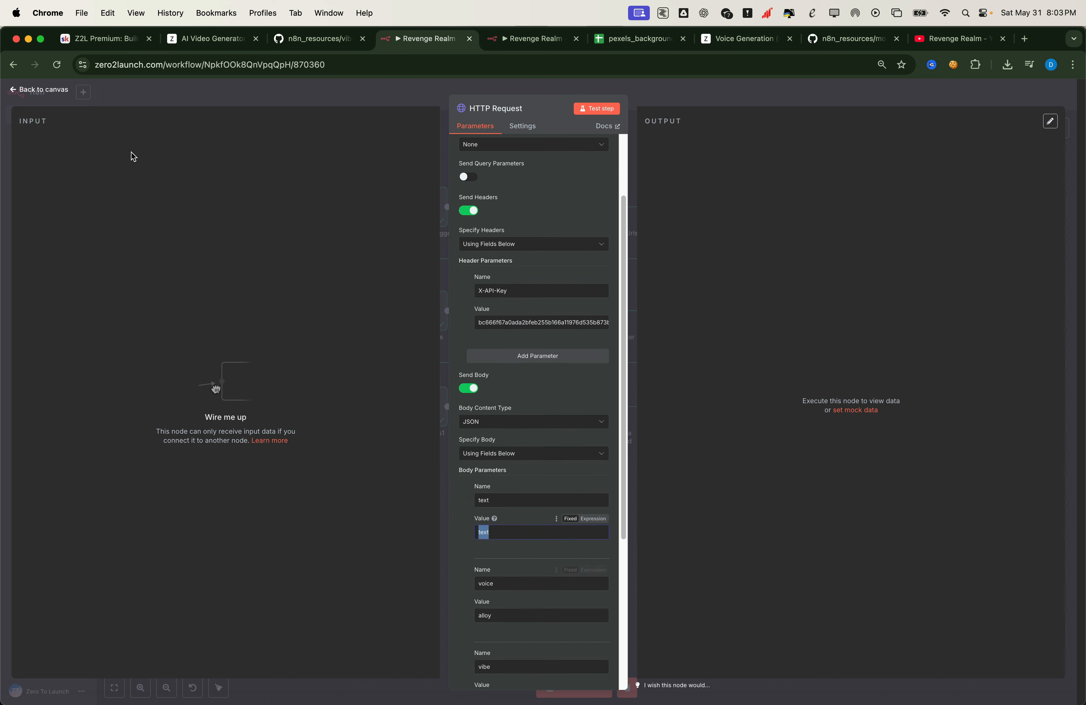
{"action": "left_click", "coordinate": [36, 90]}
{"action": "left_click_drag", "start_coordinate": [549, 569], "coordinate": [439, 512]}
{"action": "left_click_drag", "start_coordinate": [735, 407], "coordinate": [430, 510]}
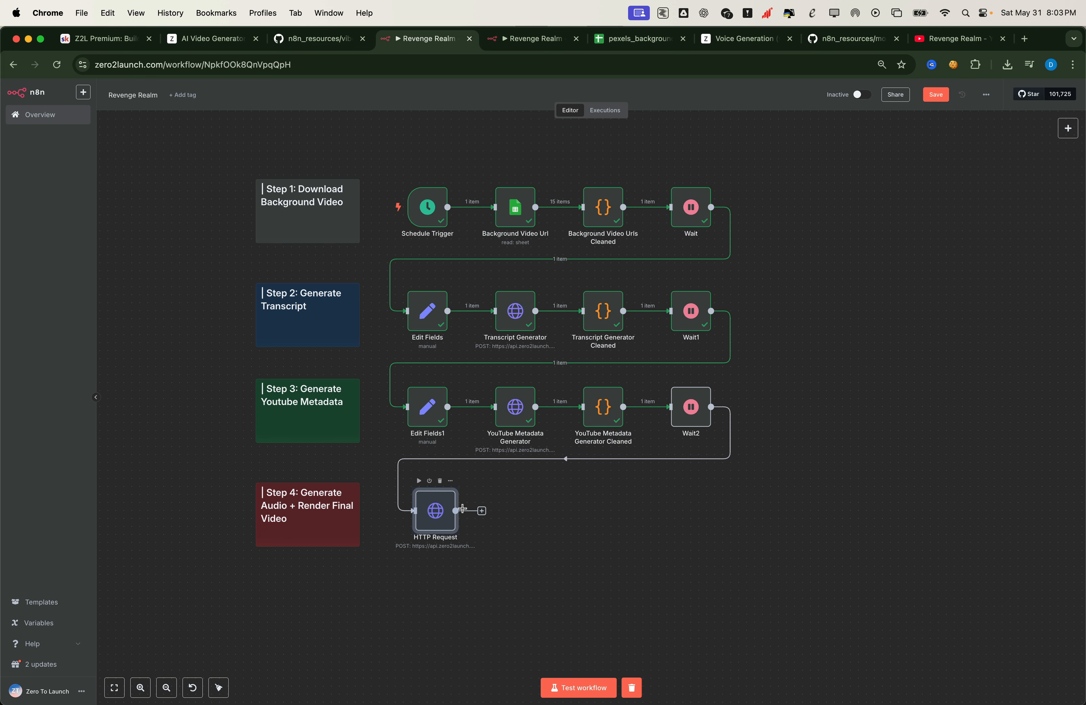
Execute the nodes before the HTTP Request node and display the Transcript Generator Cleaned output as its input data
{"action": "double_click", "coordinate": [442, 515]}
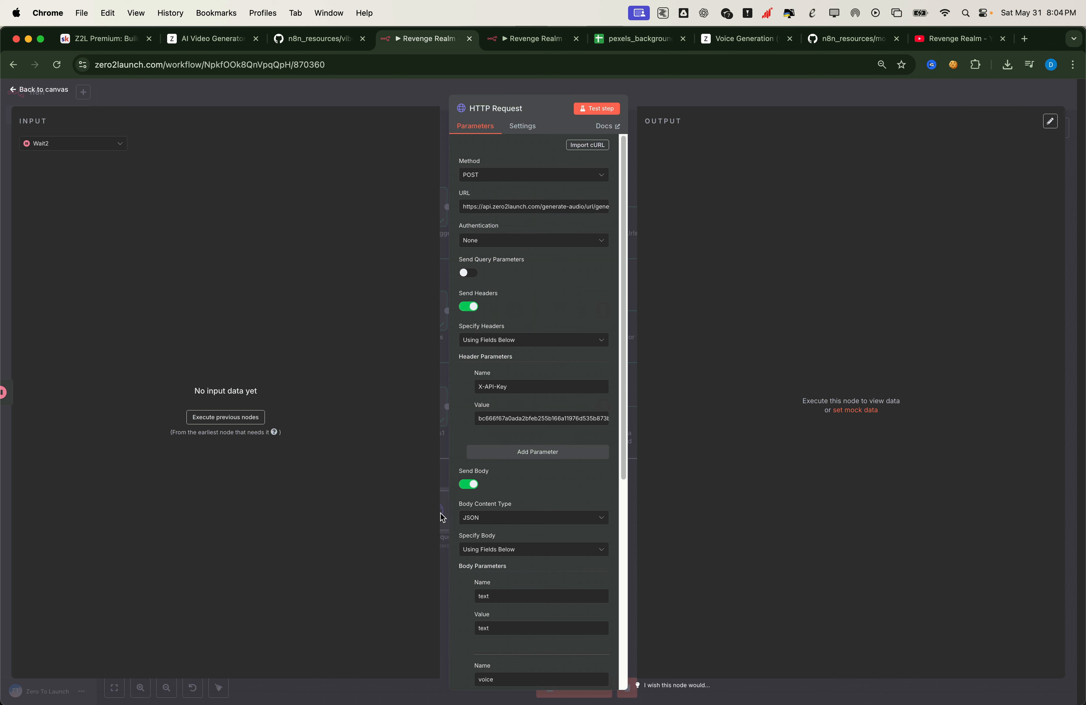
{"action": "left_click", "coordinate": [245, 418]}
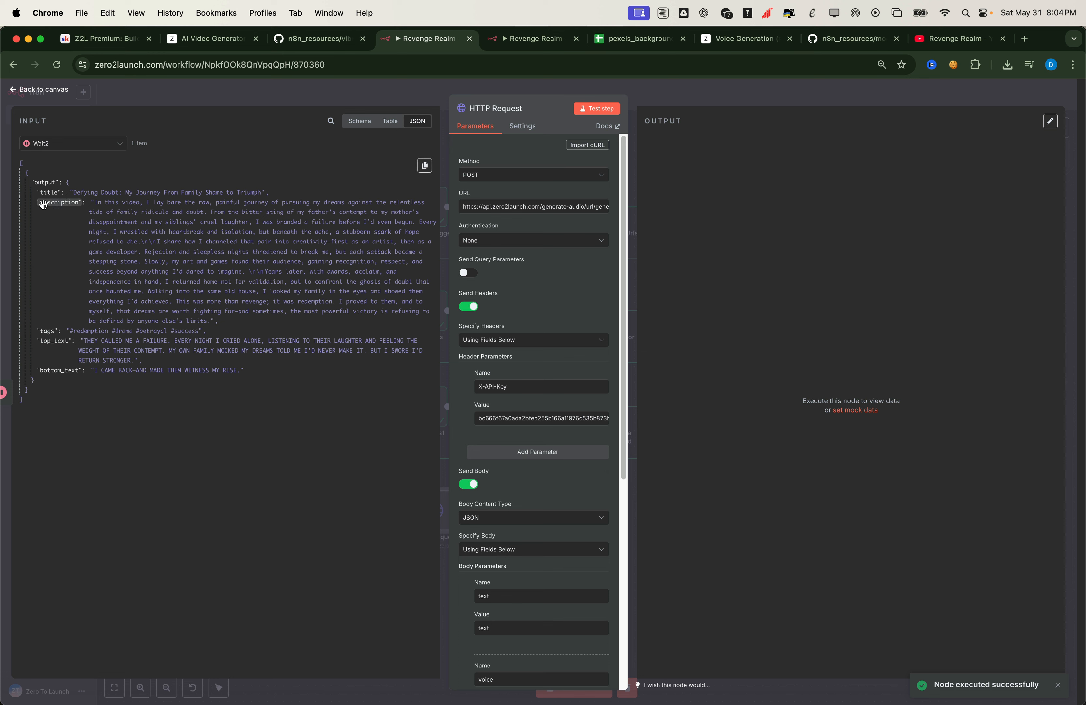
{"action": "left_click", "coordinate": [78, 144]}
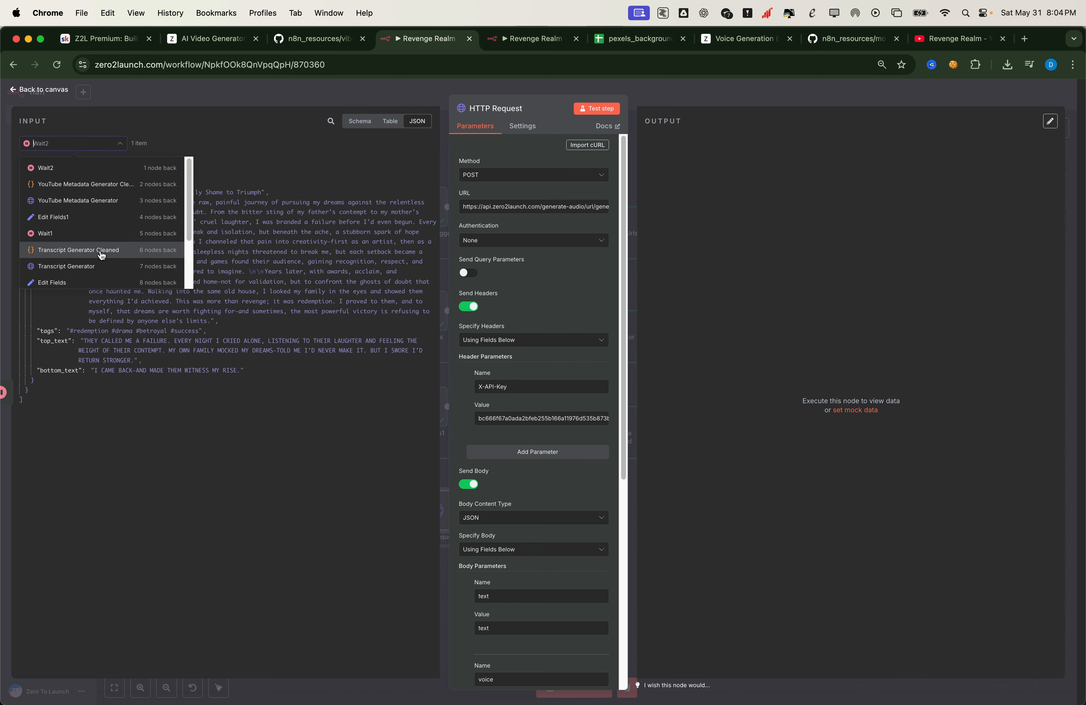
{"action": "left_click", "coordinate": [68, 251]}
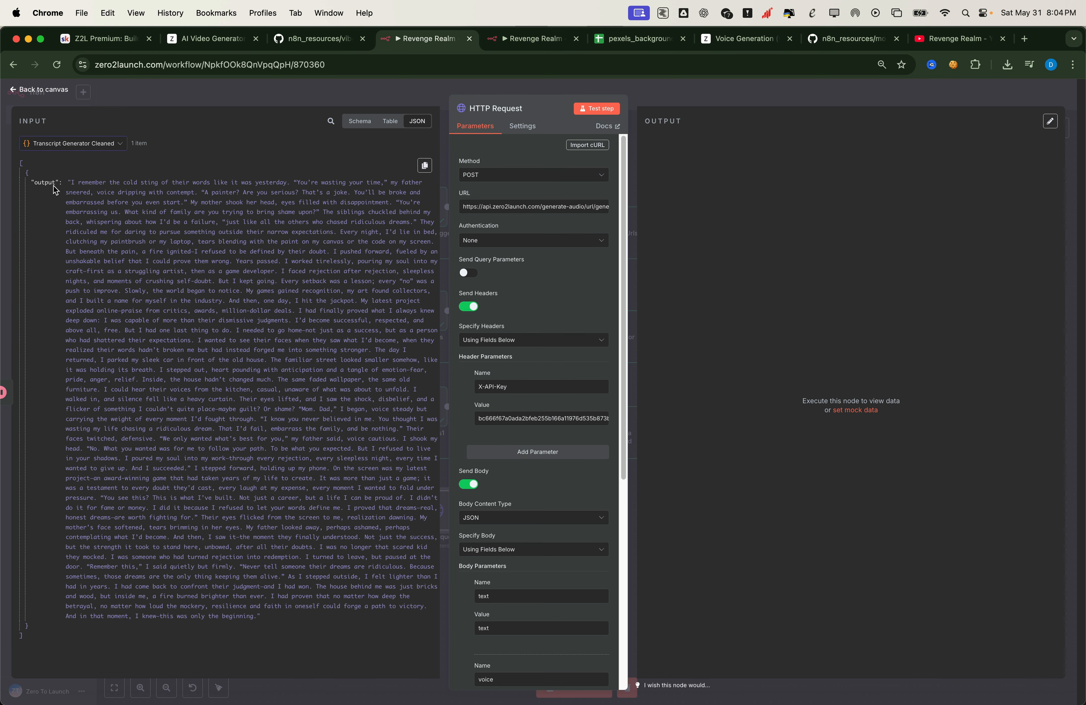
Replace the text body parameter's value with the output field from Transcript Generator Cleaned
{"action": "scroll", "coordinate": [526, 485], "scroll_direction": "down", "scroll_amount": 5}
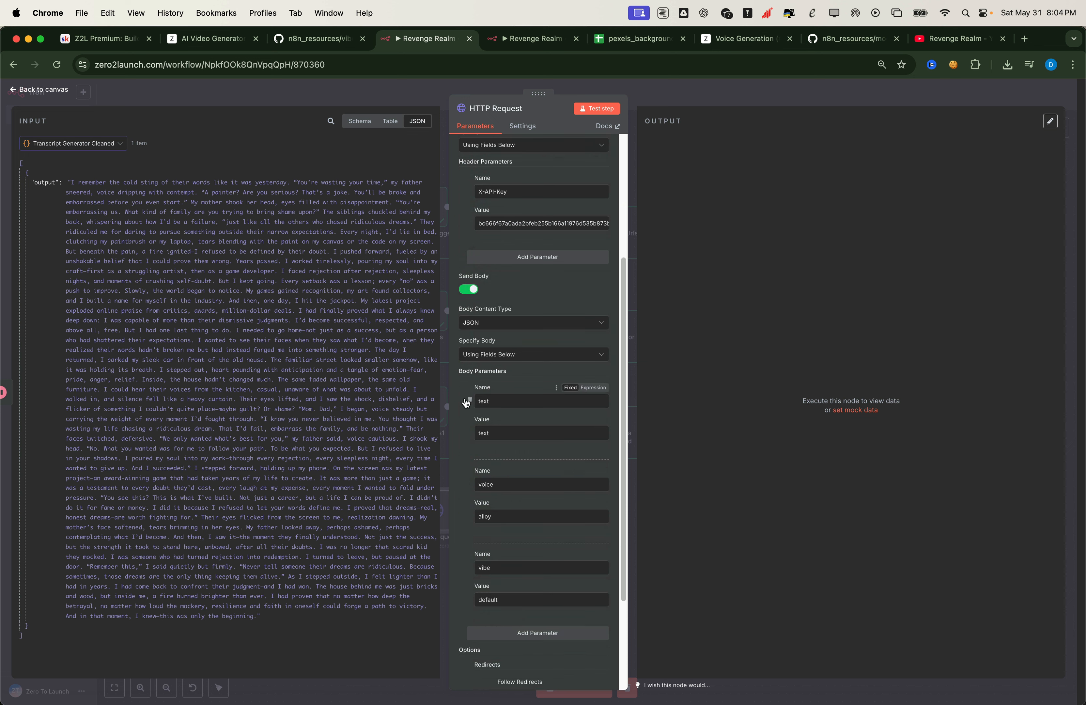
{"action": "double_click", "coordinate": [483, 432]}
{"action": "key", "text": "BackSpace"}
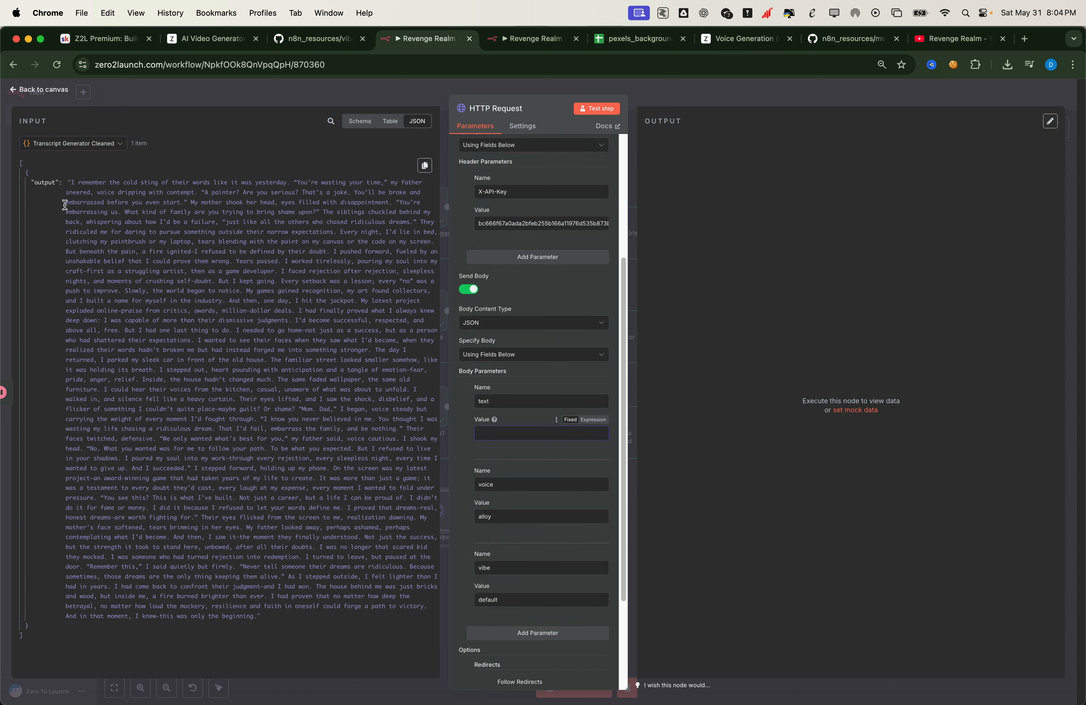
{"action": "left_click_drag", "start_coordinate": [46, 182], "coordinate": [493, 433]}
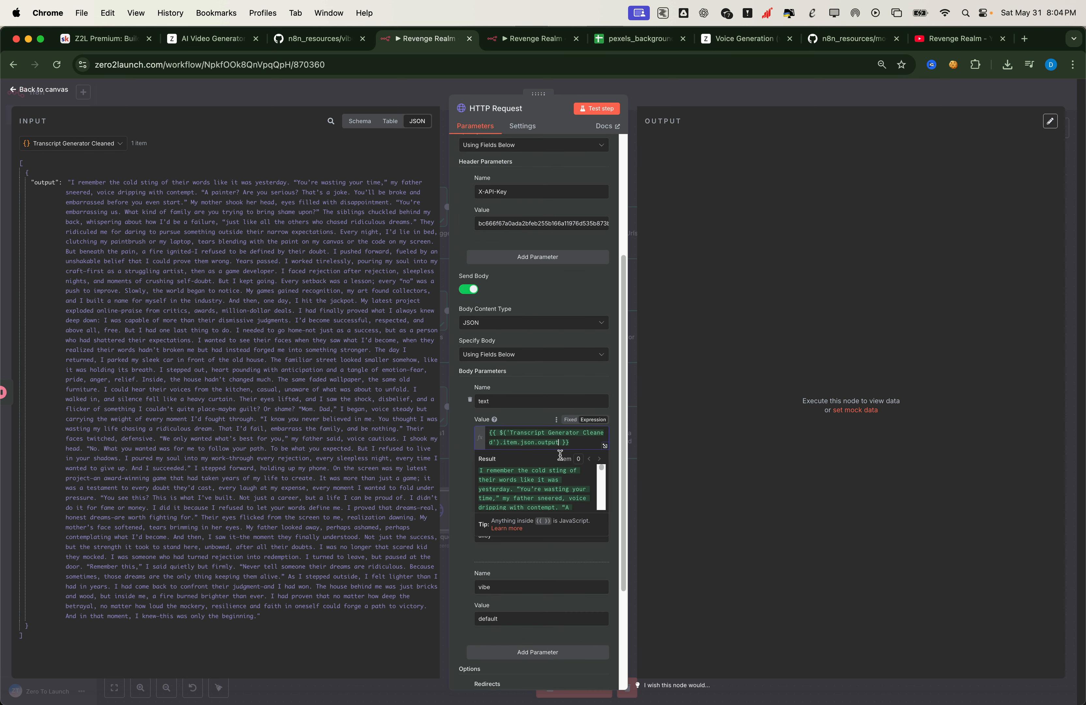
{"action": "left_click", "coordinate": [466, 562]}
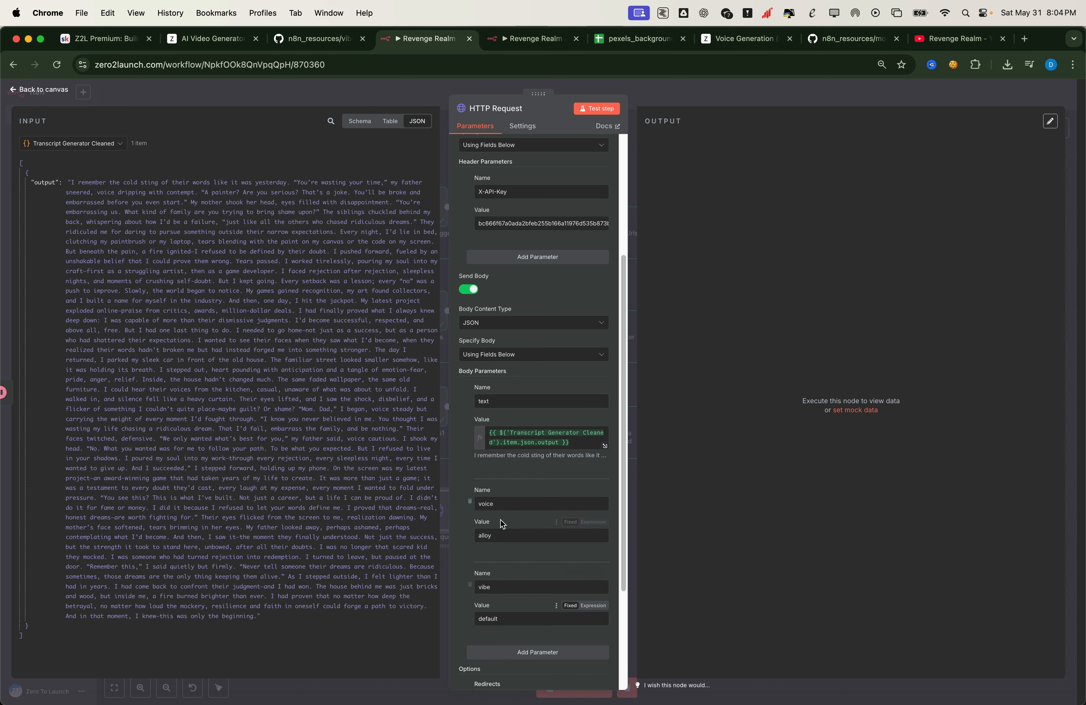
Copy "sage" from voice.json in the n8n_resources repository and set it as the voice parameter's value in the HTTP Request node
{"action": "left_click", "coordinate": [861, 41]}
{"action": "left_click", "coordinate": [451, 320]}
{"action": "left_click", "coordinate": [52, 320]}
{"action": "left_click_drag", "start_coordinate": [297, 402], "coordinate": [281, 403]}
{"action": "key", "text": "super+c"}
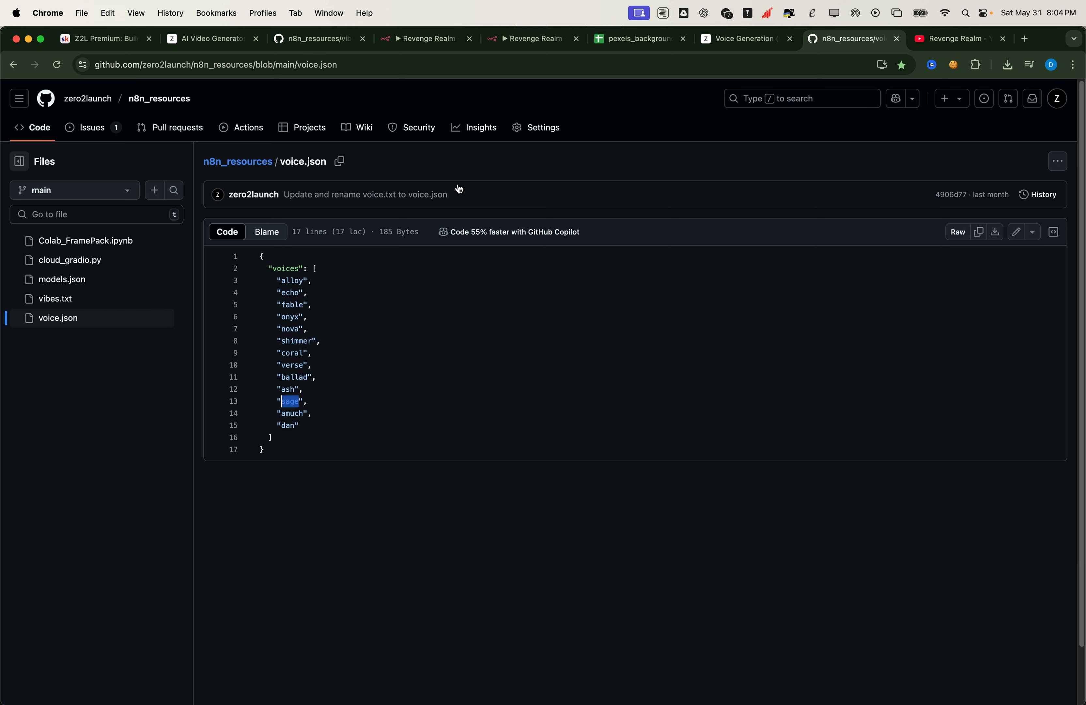
{"action": "left_click", "coordinate": [425, 44]}
{"action": "left_click", "coordinate": [485, 534]}
{"action": "key", "text": "super+a"}
{"action": "key", "text": "super+v"}
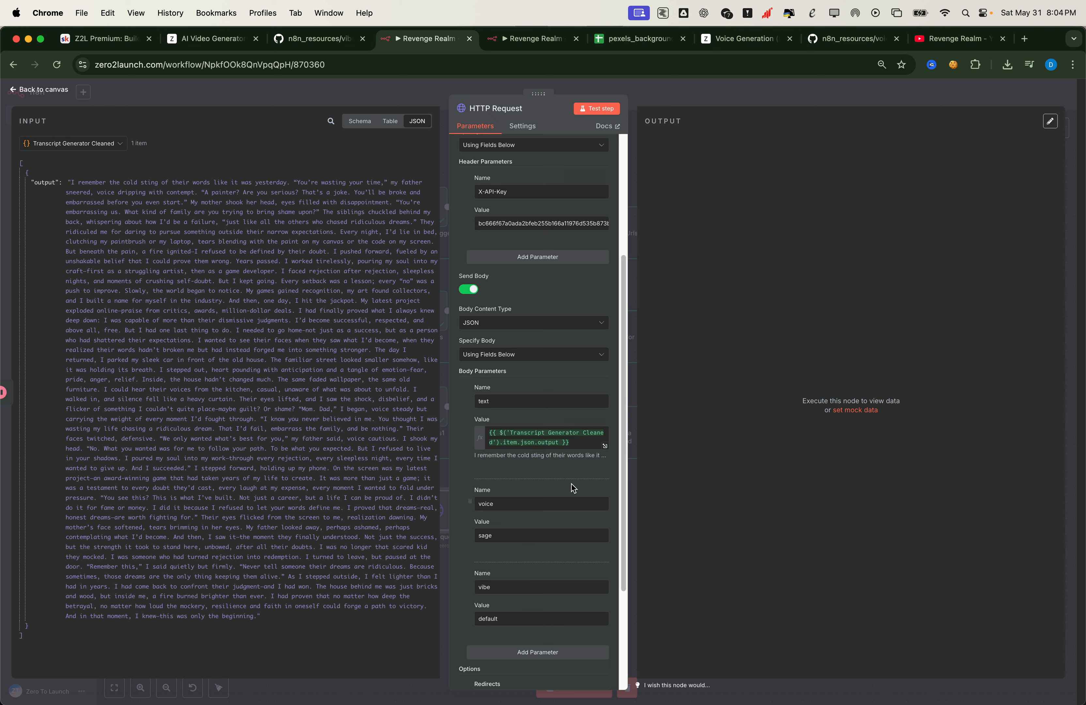
Add the Timeout option with a longer timeout than the default to the HTTP Request node and test the step
{"action": "scroll", "coordinate": [573, 488], "scroll_direction": "down", "scroll_amount": 3}
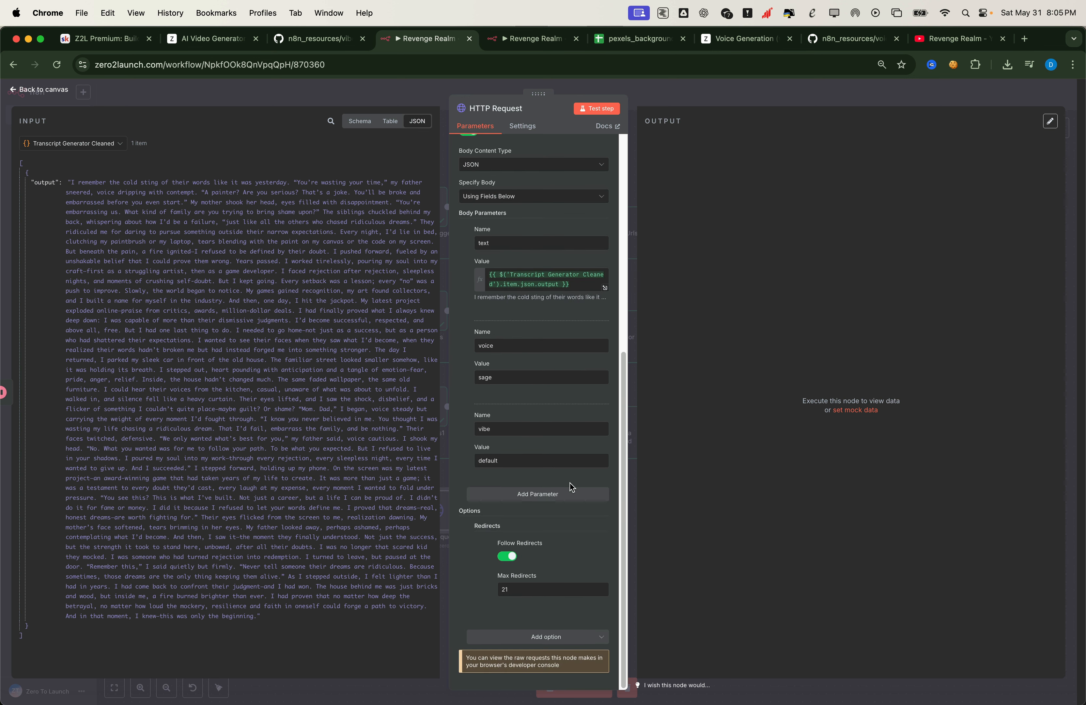
{"action": "left_click", "coordinate": [539, 635]}
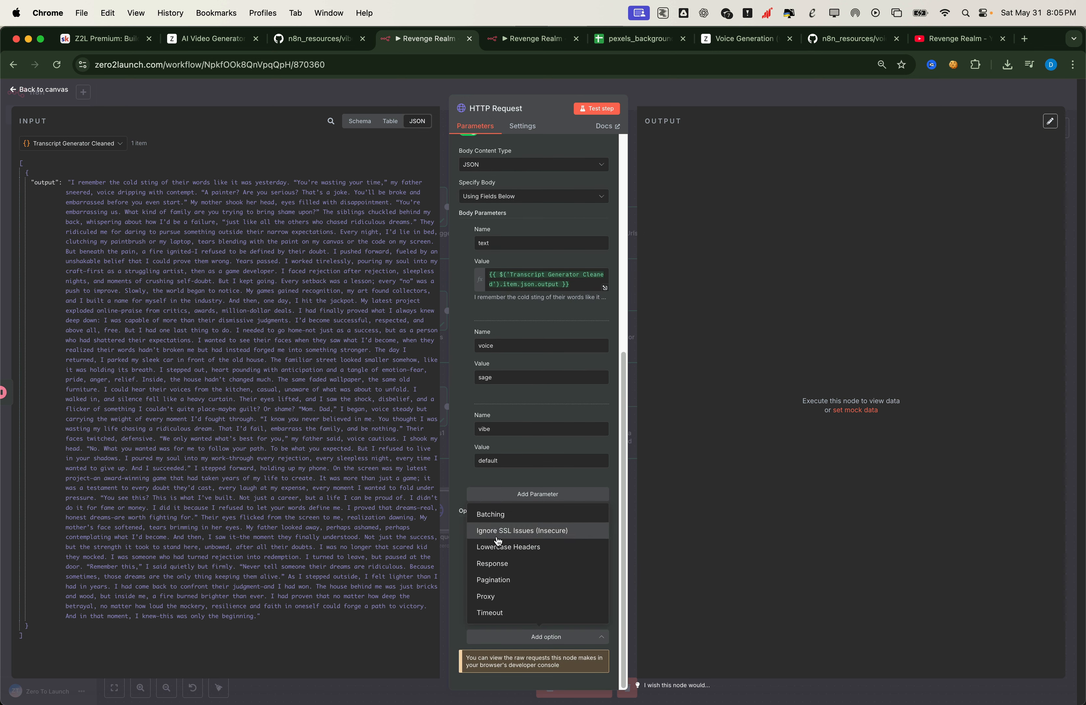
{"action": "left_click", "coordinate": [490, 613]}
{"action": "scroll", "coordinate": [526, 612], "scroll_direction": "down", "scroll_amount": 1}
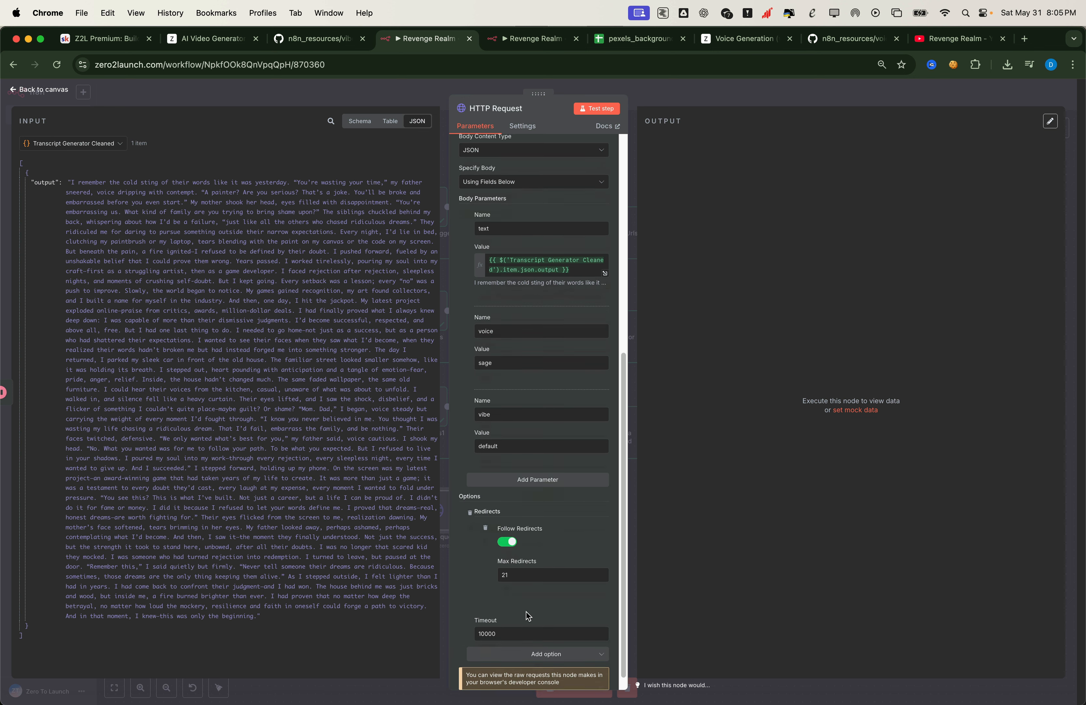
{"action": "double_click", "coordinate": [528, 619]}
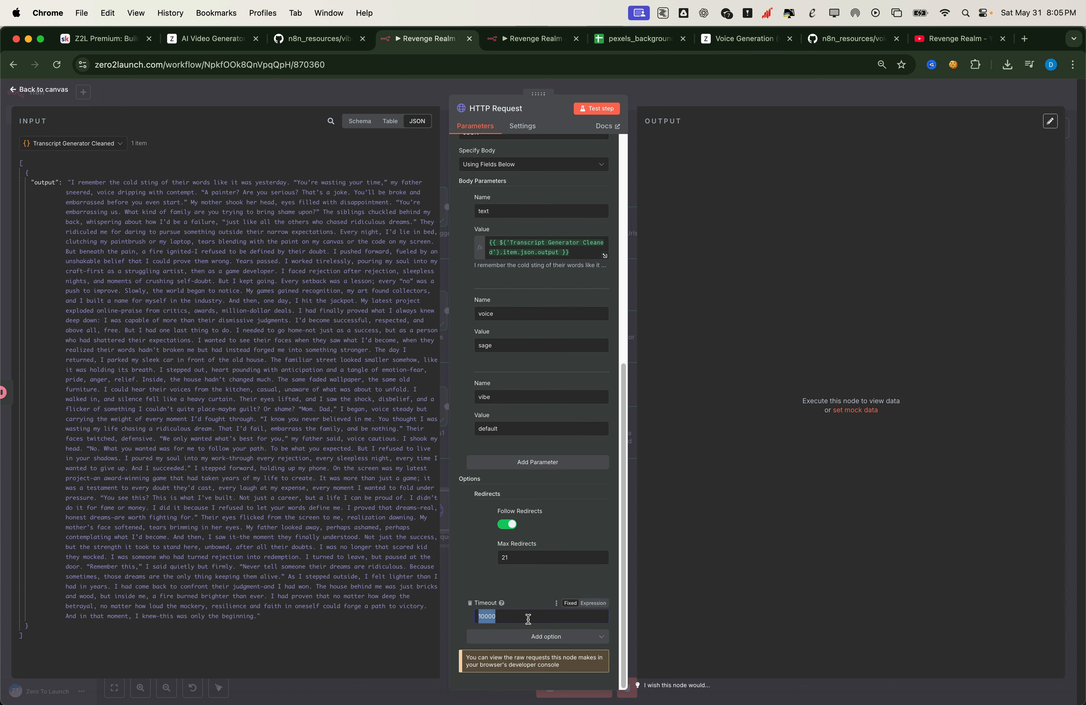
{"action": "type", "text": "30"}
{"action": "scroll", "coordinate": [546, 499], "scroll_direction": "up", "scroll_amount": 10}
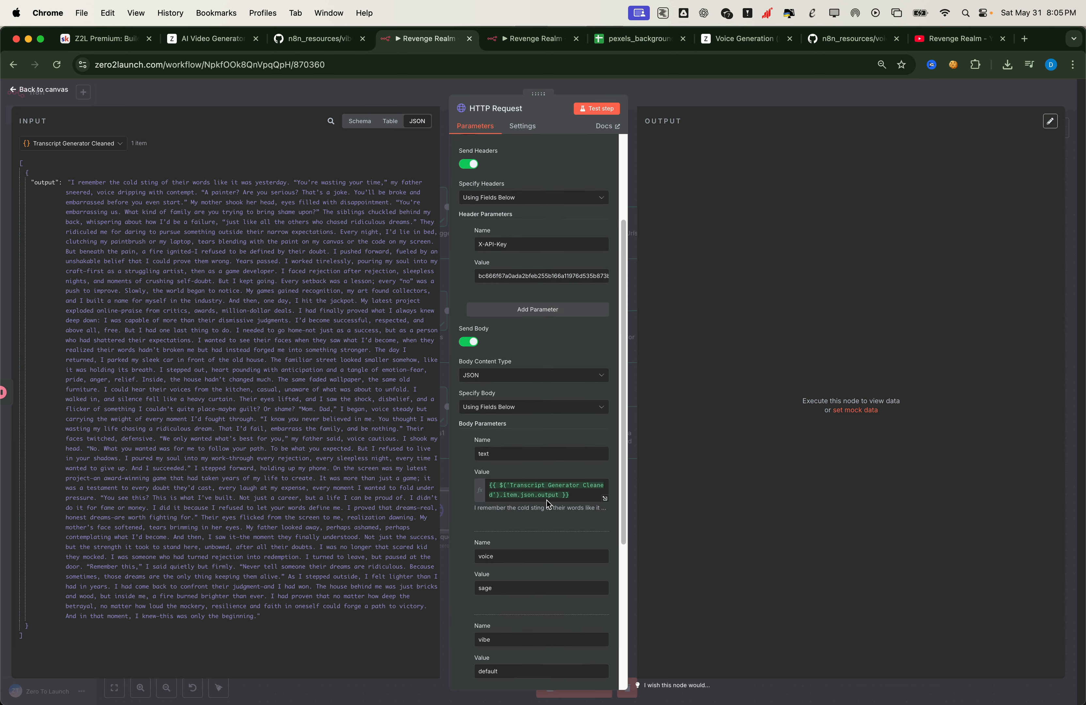
{"action": "left_click", "coordinate": [594, 109]}
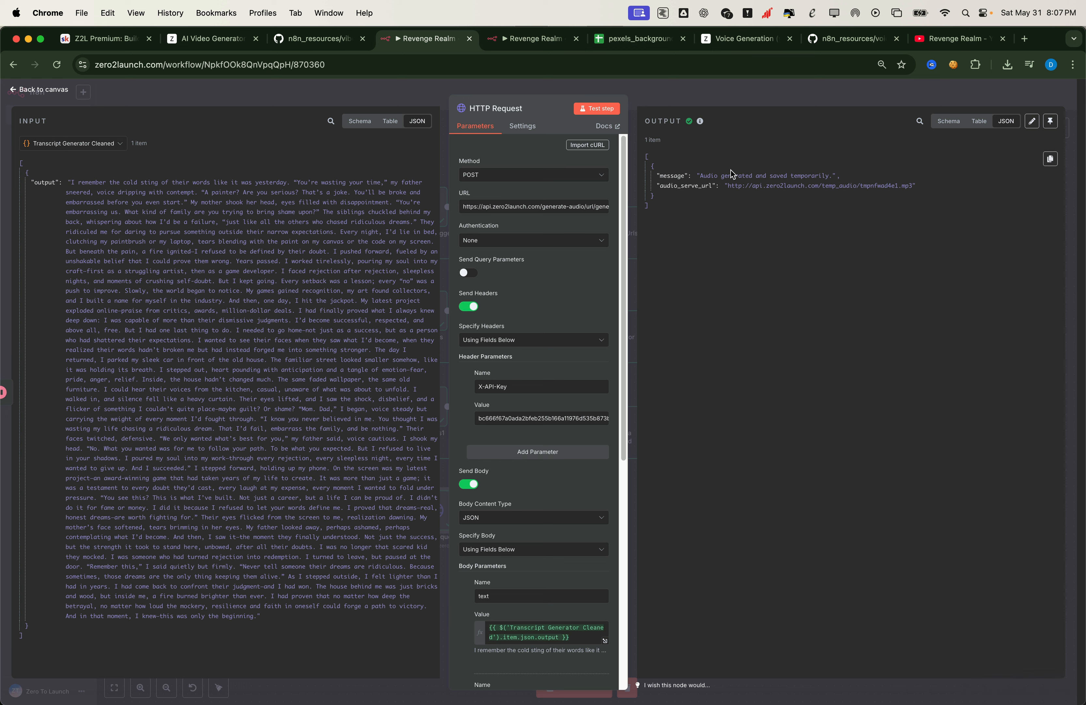
Open the returned audio_serve_url in a new browser tab, listen to the generated audio, and return to the workflow
{"action": "left_click_drag", "start_coordinate": [729, 187], "coordinate": [911, 188]}
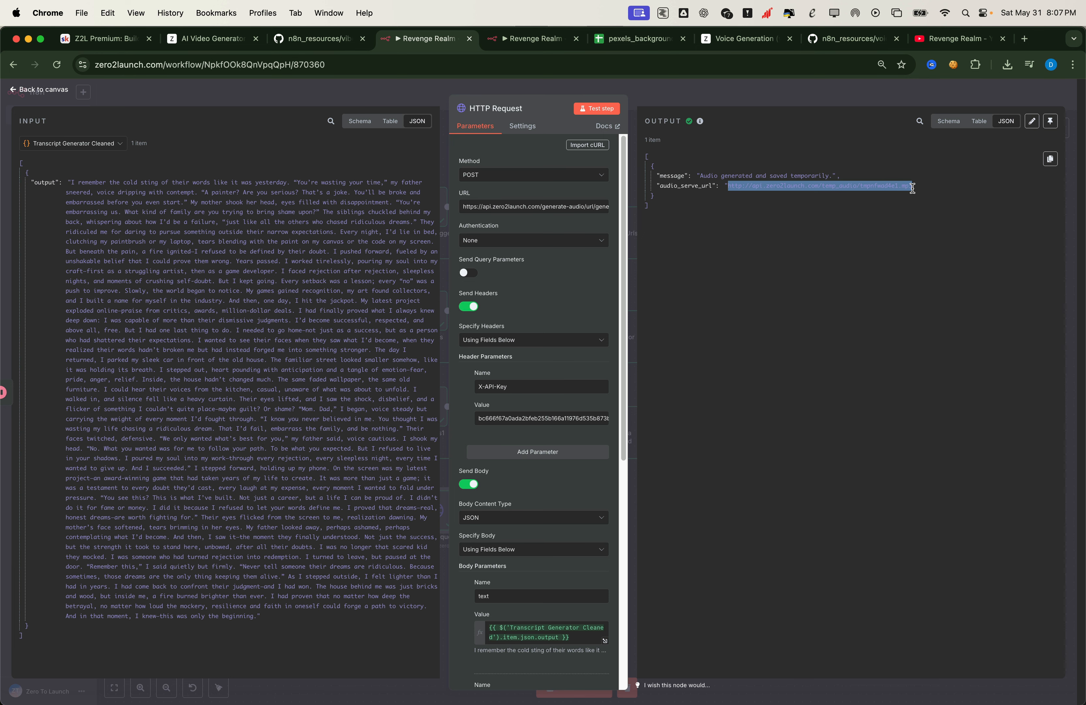
{"action": "key", "text": "super+c"}
{"action": "key", "text": "super+t"}
{"action": "key", "text": "super+v"}
{"action": "key", "text": "Return"}
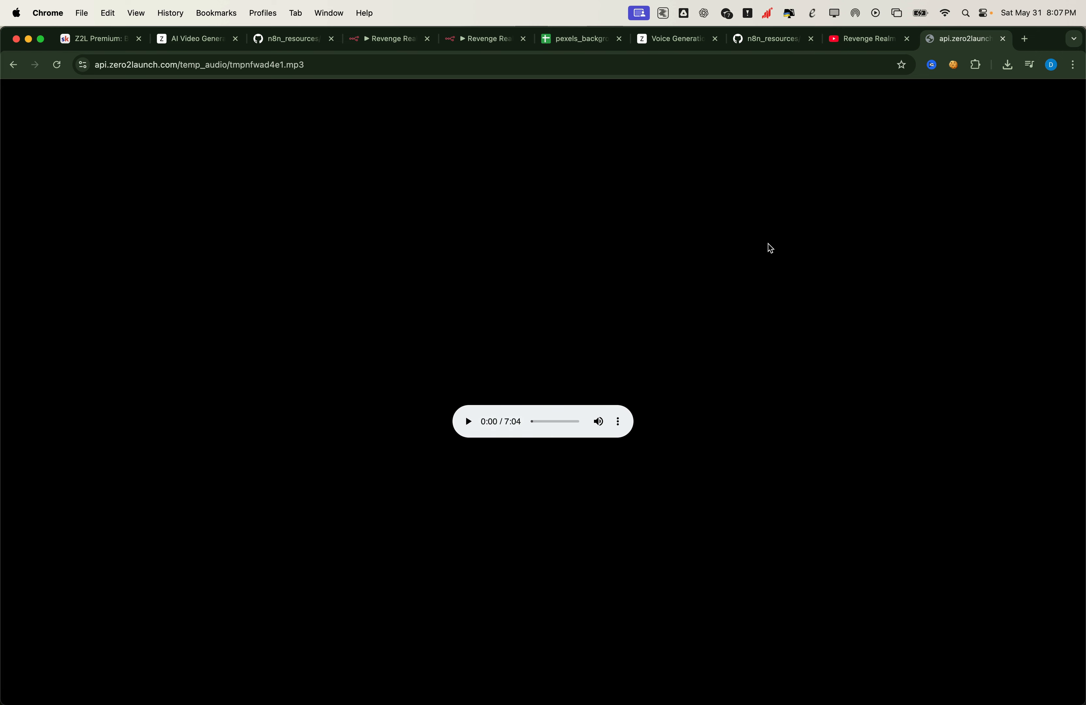
{"action": "left_click", "coordinate": [468, 422]}
{"action": "left_click", "coordinate": [391, 40]}
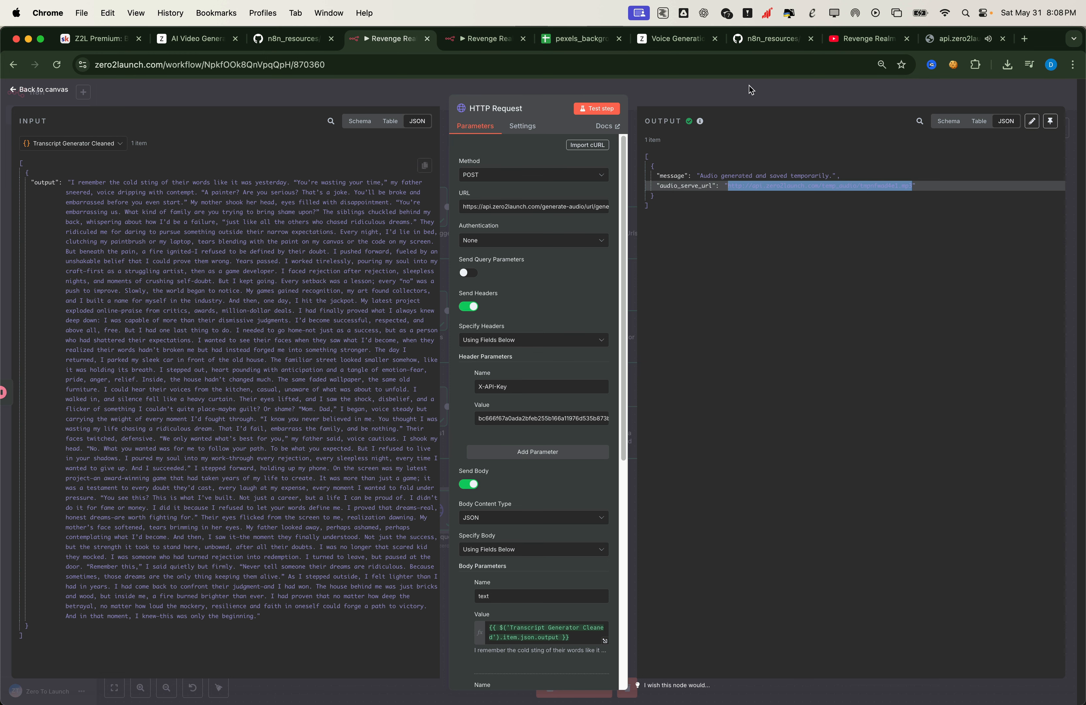
{"action": "left_click", "coordinate": [938, 41]}
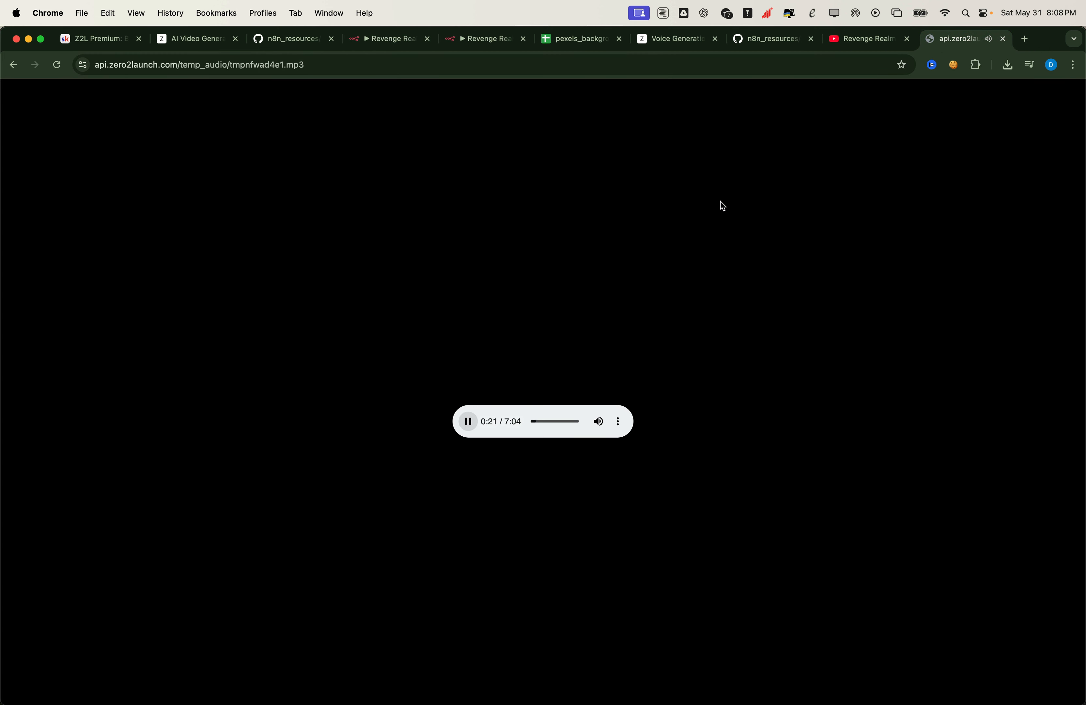
{"action": "left_click", "coordinate": [468, 421]}
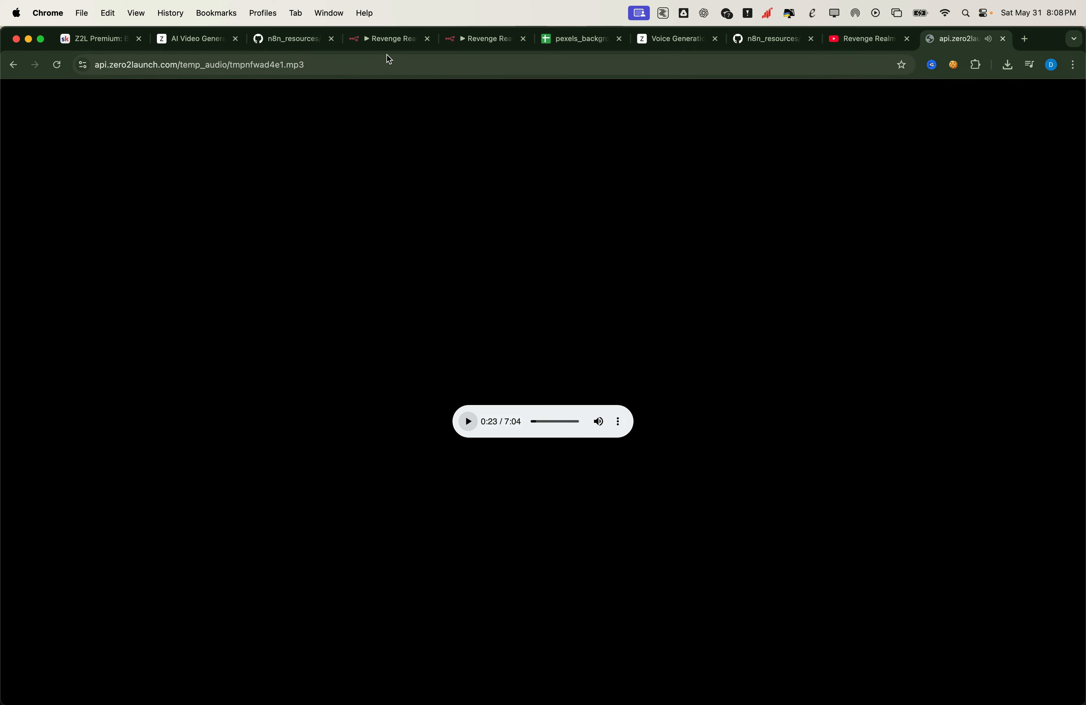
{"action": "left_click", "coordinate": [386, 42]}
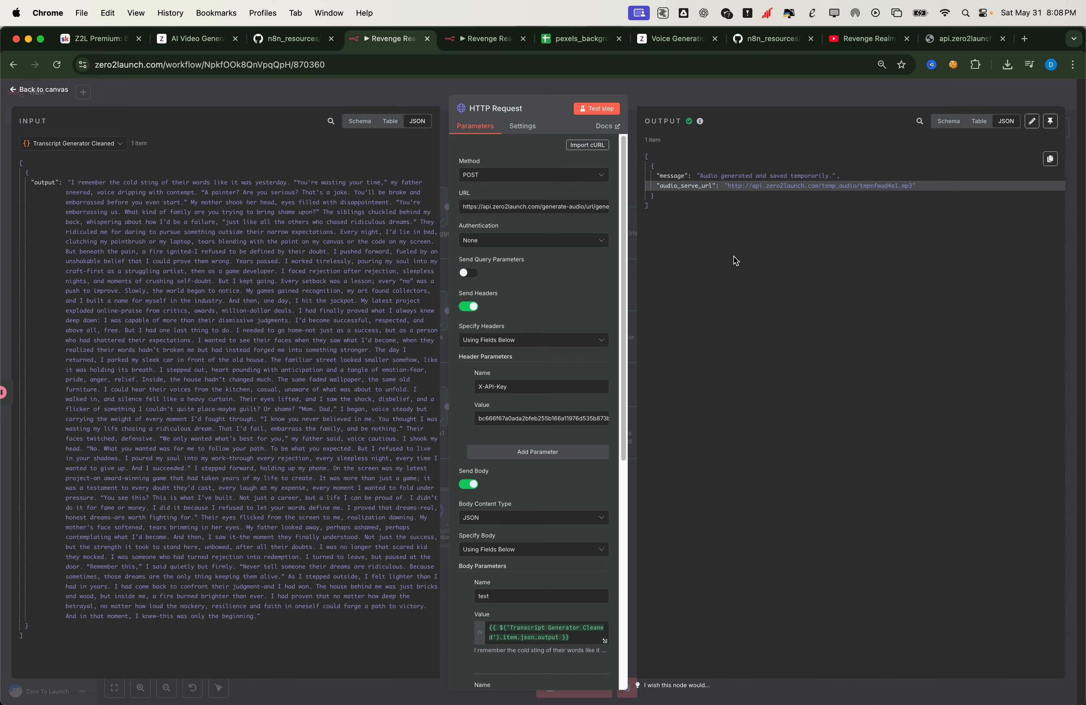
Add a Wait node with the default 5-second interval after the HTTP Request node and align it in the Step 4 row
{"action": "left_click", "coordinate": [205, 98]}
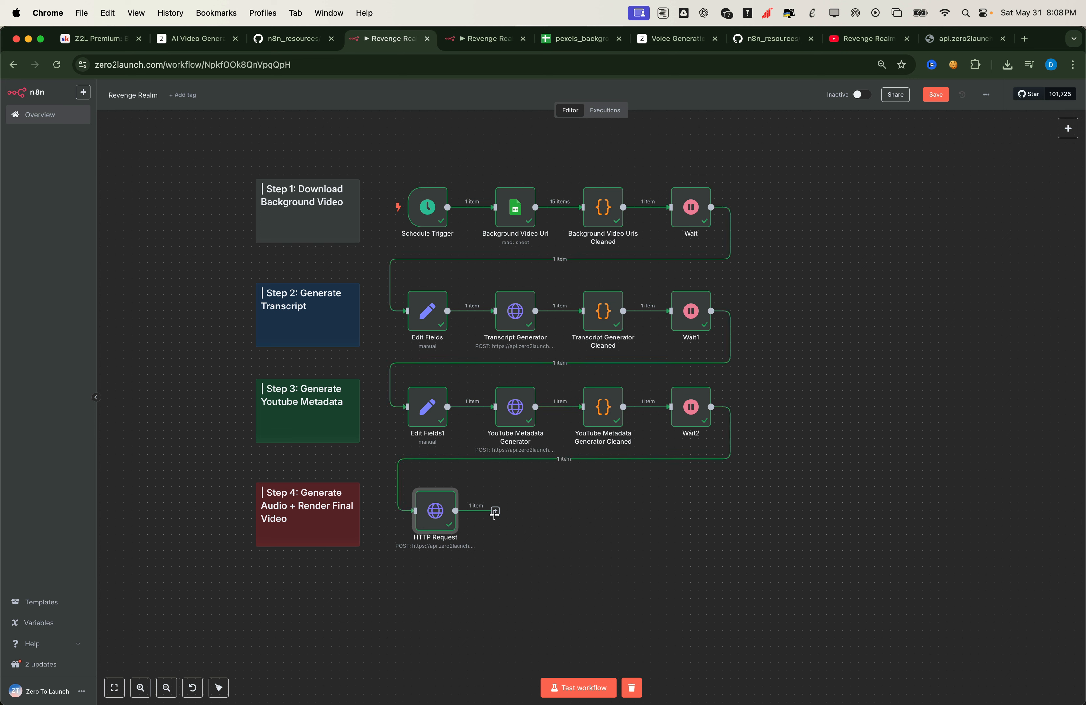
{"action": "left_click", "coordinate": [495, 510]}
{"action": "type", "text": "wait"}
{"action": "key", "text": "Return"}
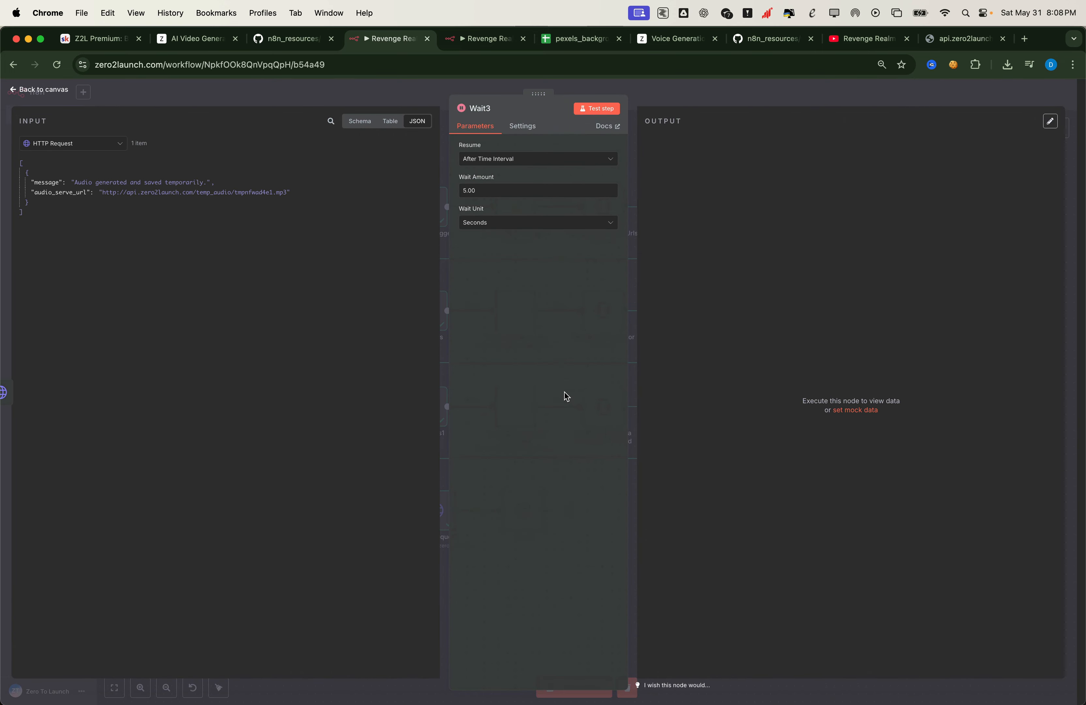
{"action": "left_click", "coordinate": [358, 92]}
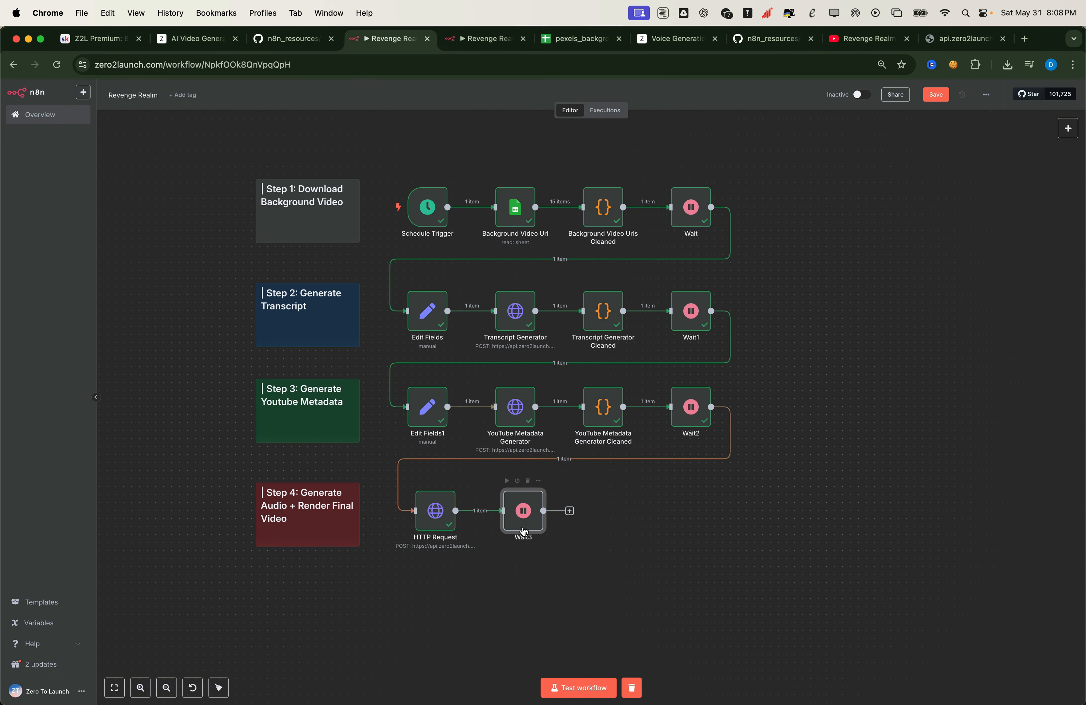
{"action": "left_click_drag", "start_coordinate": [524, 521], "coordinate": [516, 521]}
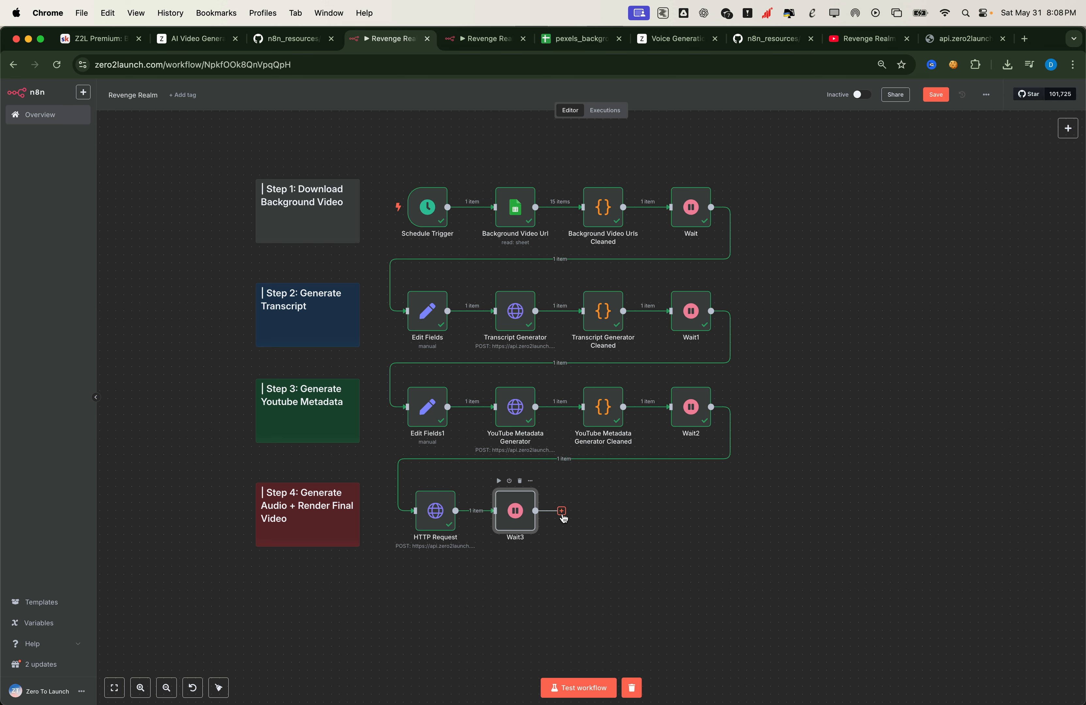
Add an HTTP Request node after Wait3 in the Step 4 row
{"action": "left_click", "coordinate": [562, 511]}
{"action": "type", "text": "http"}
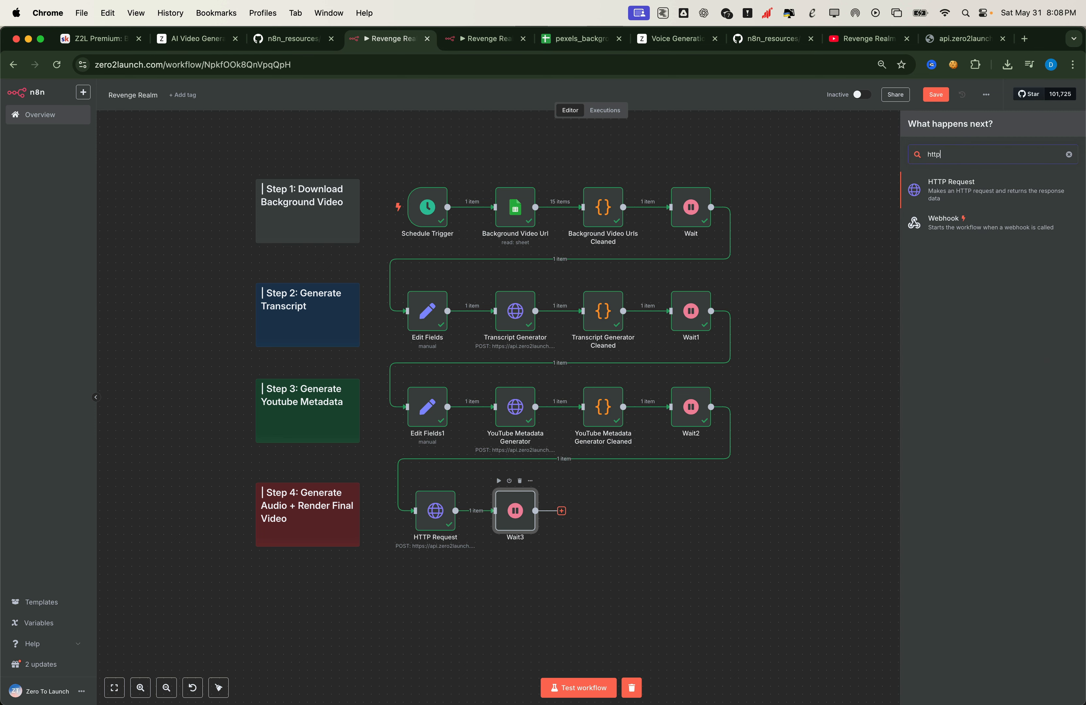
{"action": "left_click", "coordinate": [950, 192]}
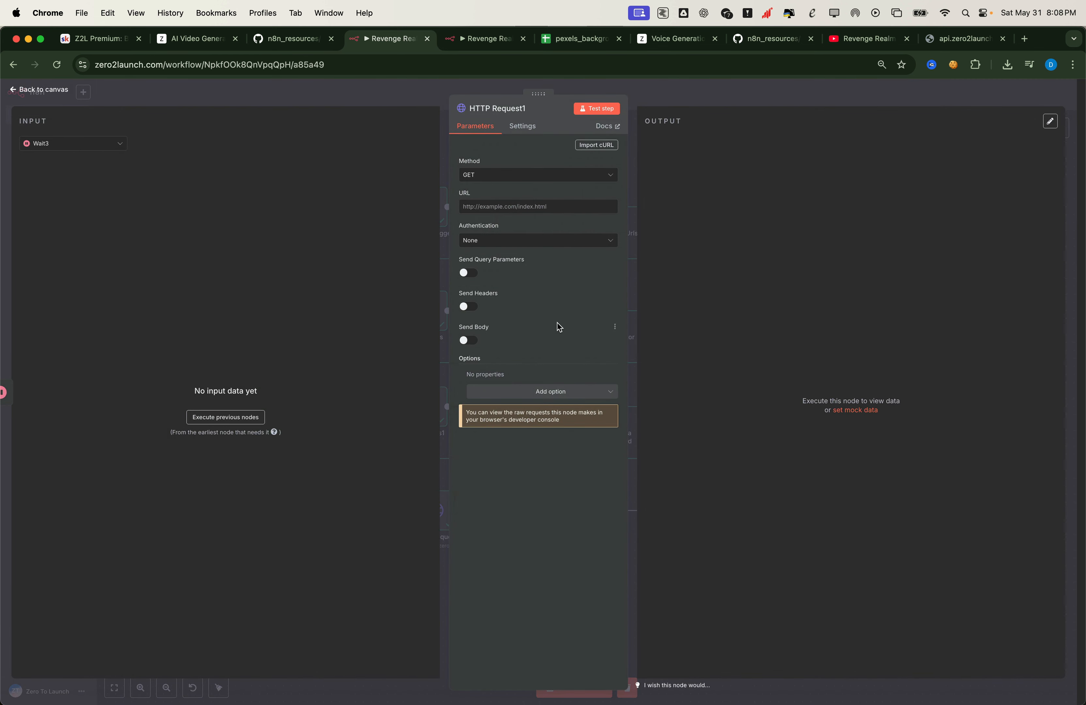
Copy the AI Generate Video cURL command from the Zero2Launch API docs and import it into the HTTP Request1 node
{"action": "left_click", "coordinate": [671, 38]}
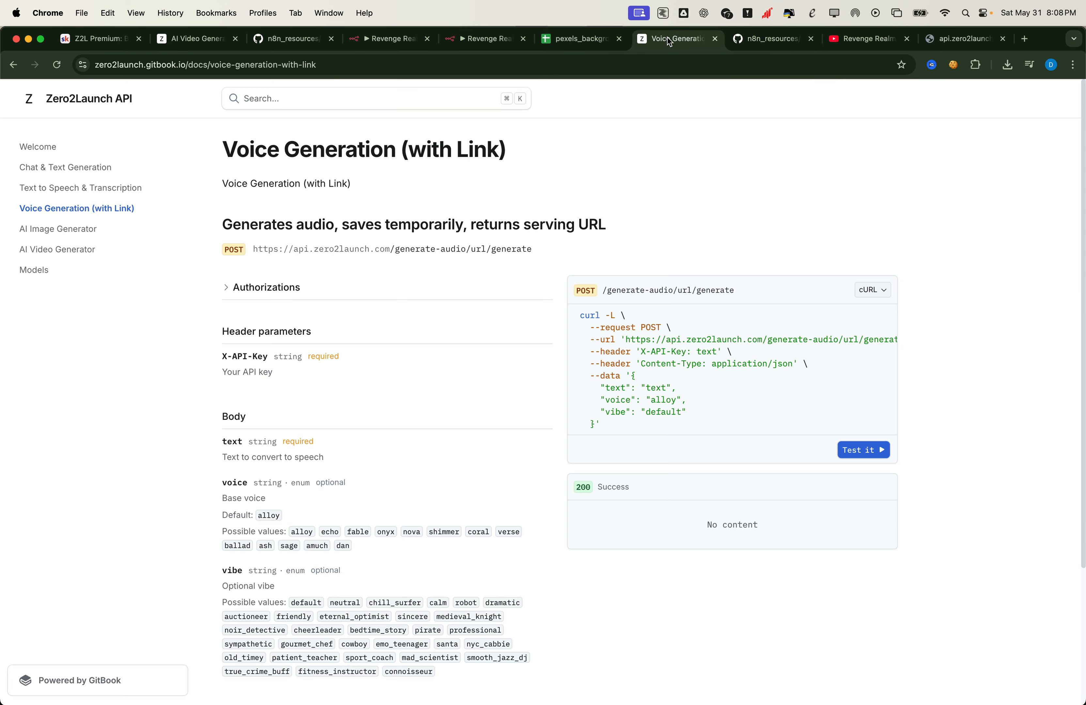
{"action": "left_click", "coordinate": [40, 248]}
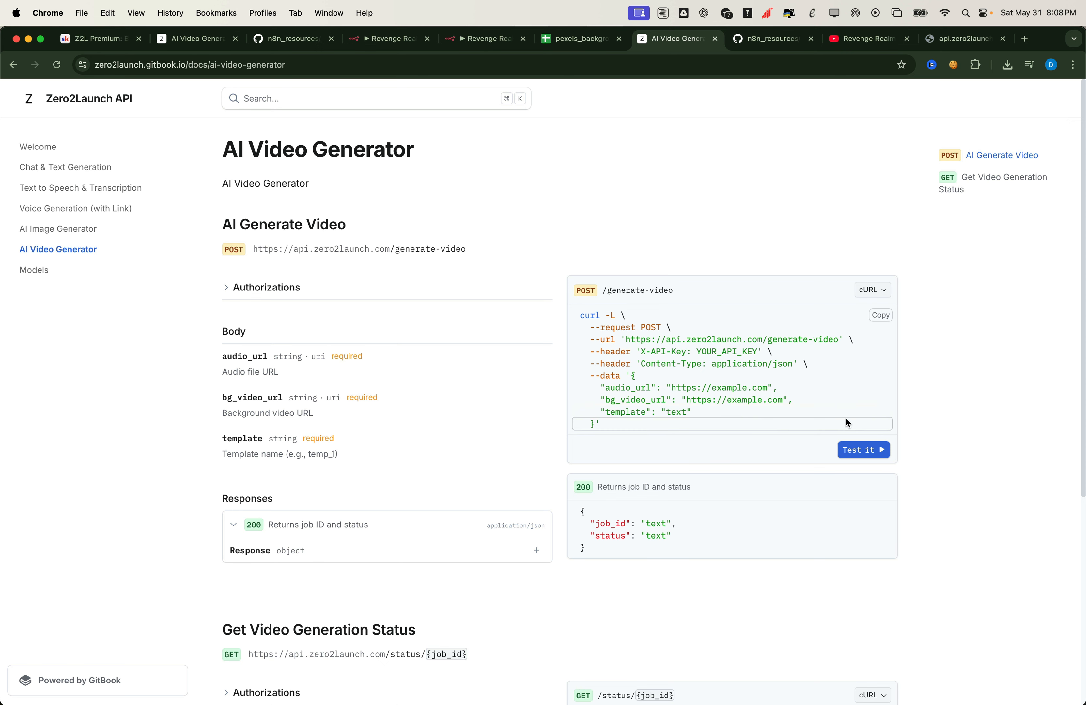
{"action": "left_click", "coordinate": [873, 322]}
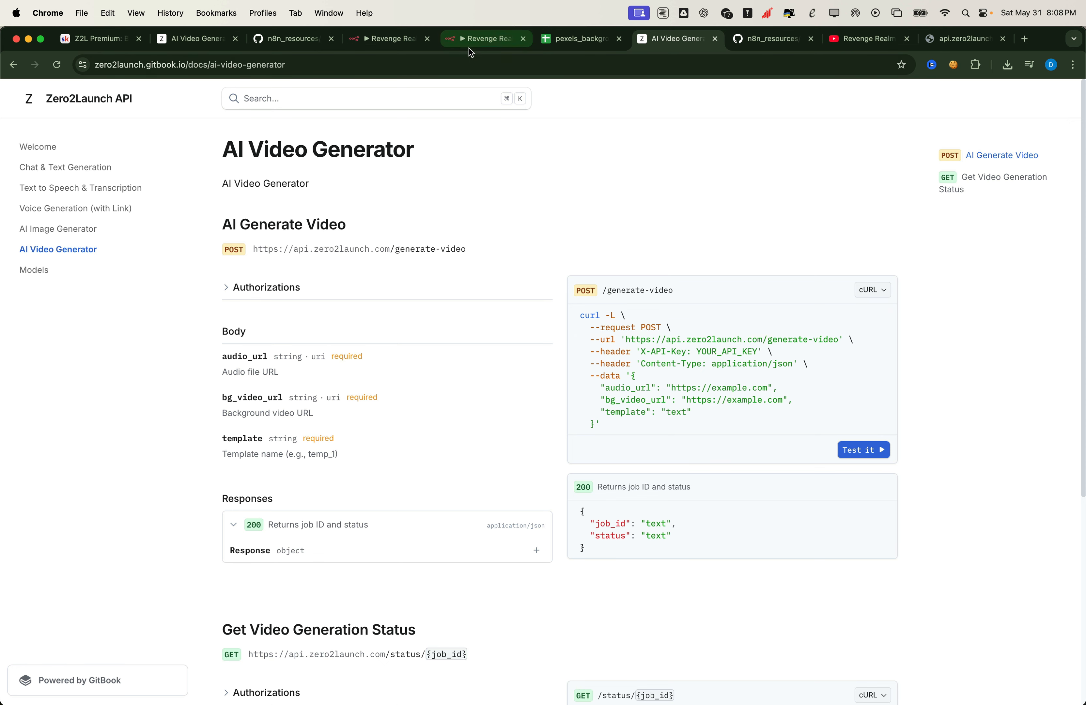
{"action": "left_click", "coordinate": [410, 43]}
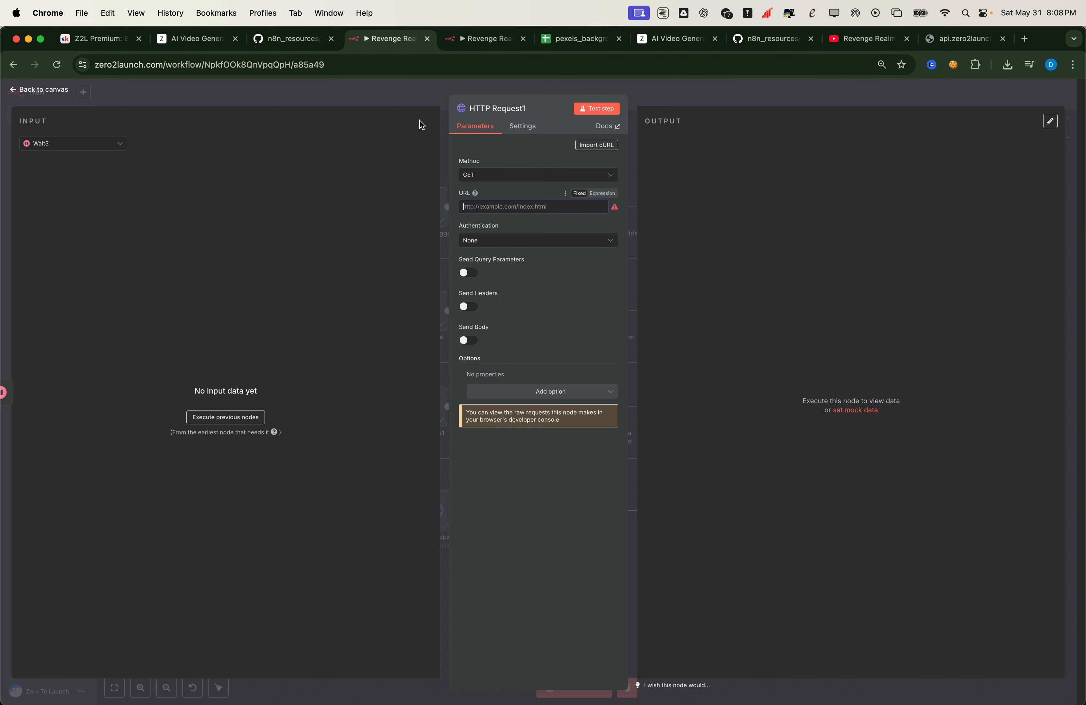
{"action": "left_click", "coordinate": [610, 151]}
{"action": "key", "text": "super+v"}
{"action": "left_click", "coordinate": [680, 431]}
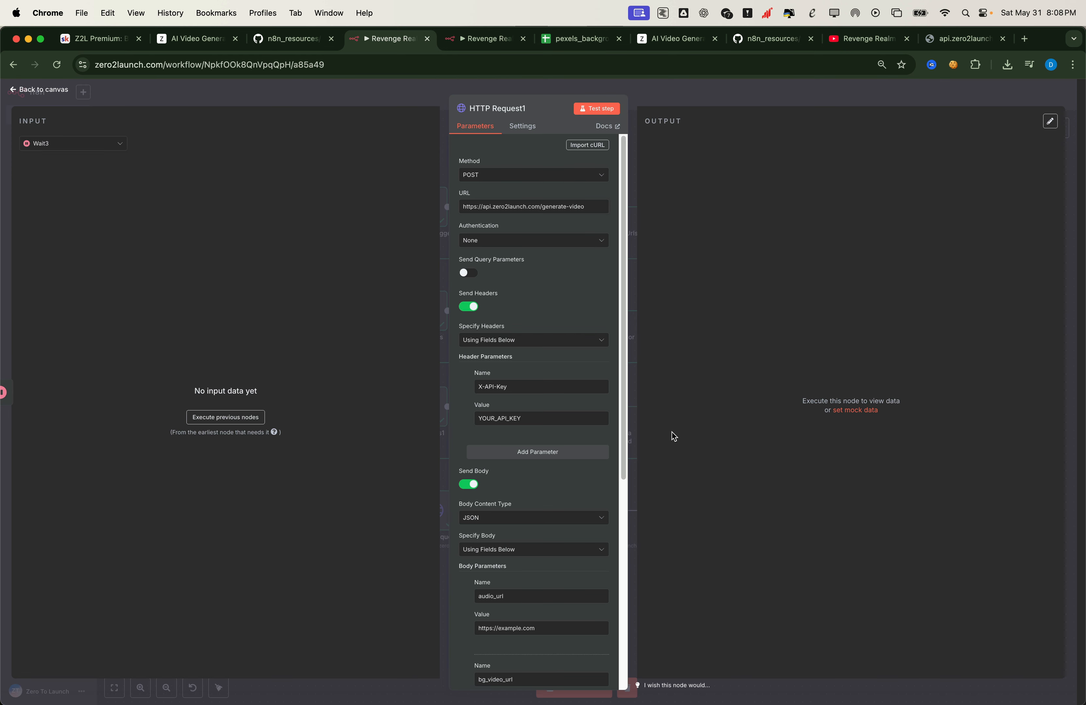
Replace the X-API-Key header's placeholder value with the API key in the HTTP Request1 node
{"action": "double_click", "coordinate": [541, 417]}
{"action": "key", "text": "BackSpace"}
{"action": "key", "text": "super+v"}
{"action": "scroll", "coordinate": [530, 434], "scroll_direction": "down", "scroll_amount": 8}
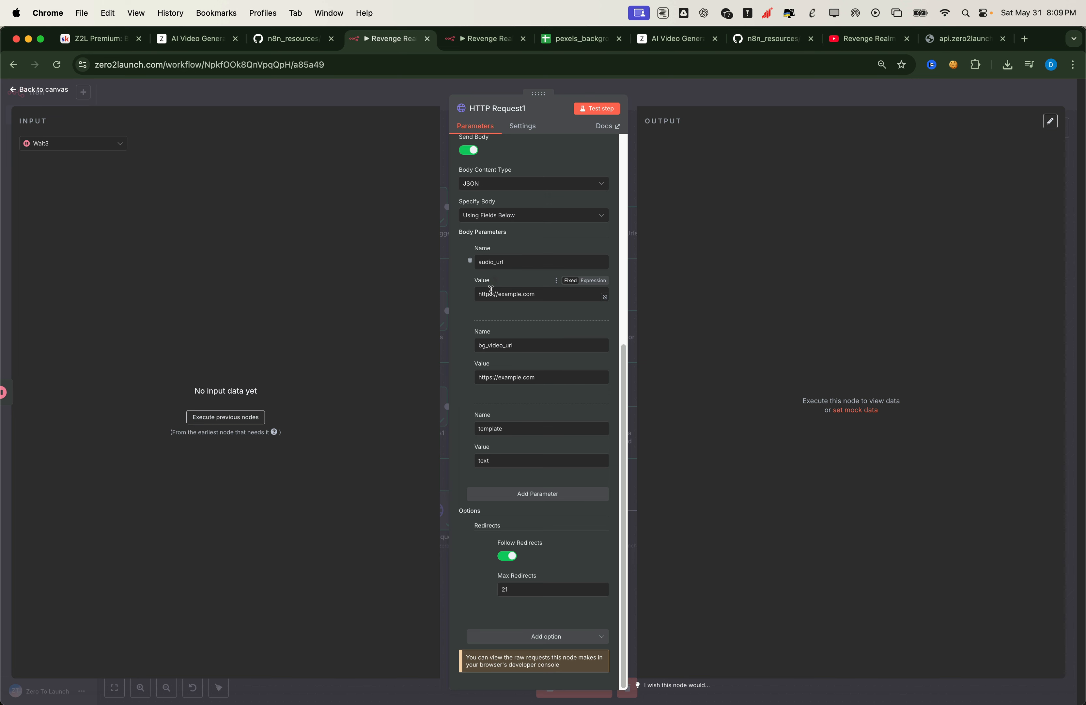
Shorten the story length in the Step 2 Edit Fields node's user_prompt to 50 words and test the step
{"action": "left_click", "coordinate": [161, 97]}
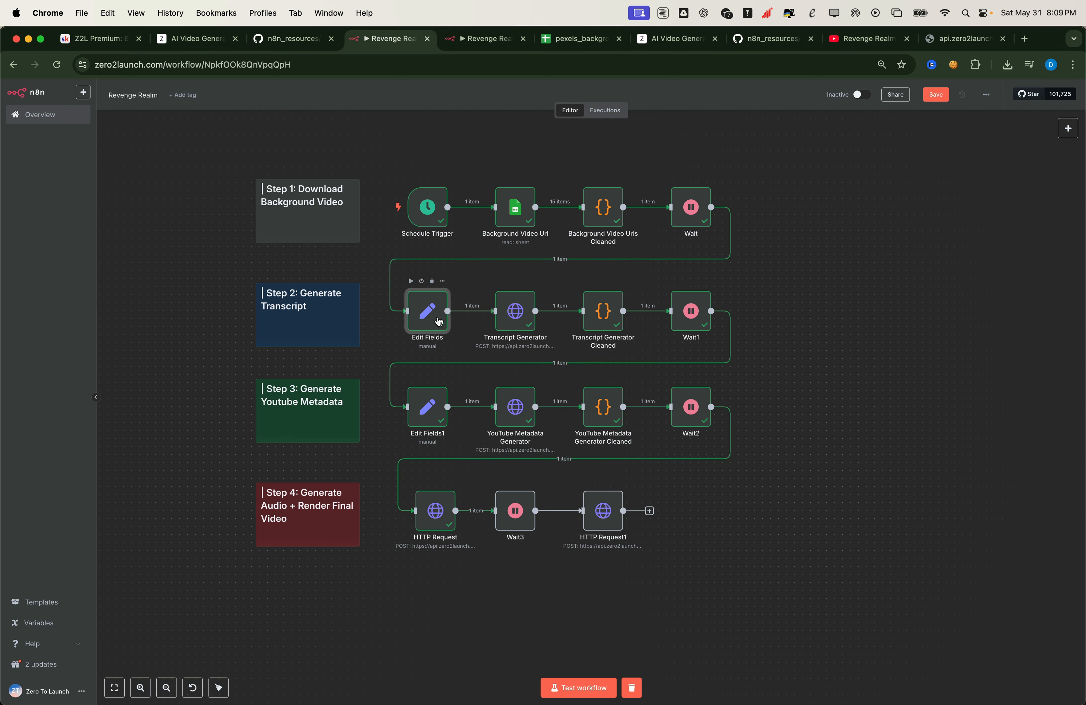
{"action": "double_click", "coordinate": [430, 311]}
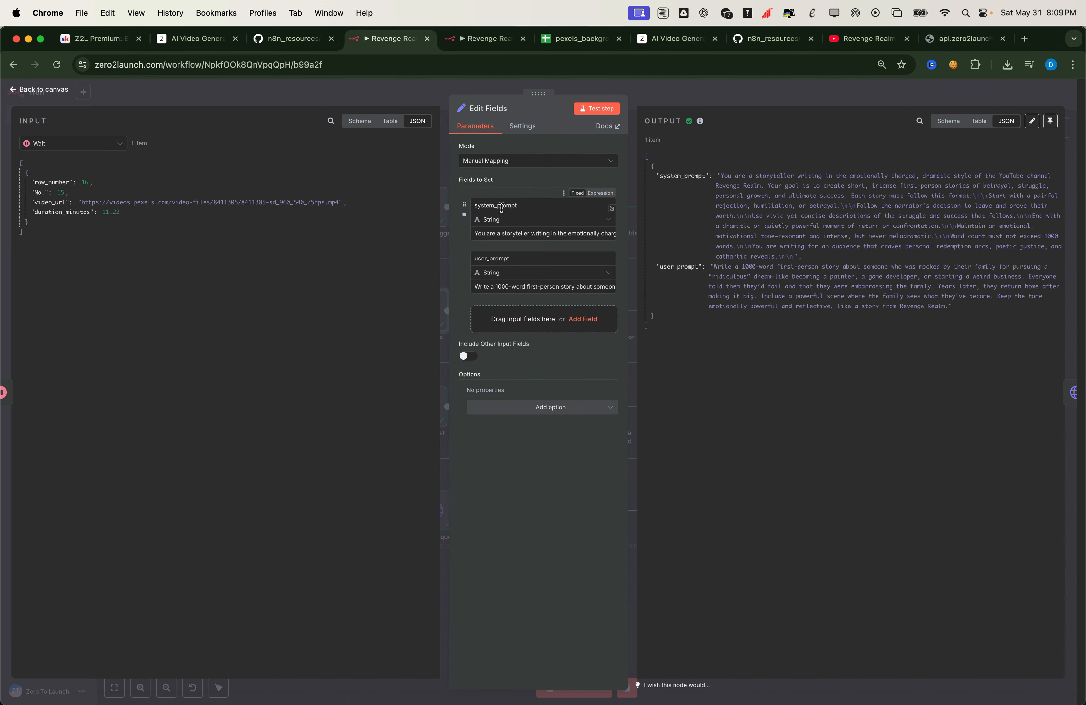
{"action": "left_click", "coordinate": [612, 290]}
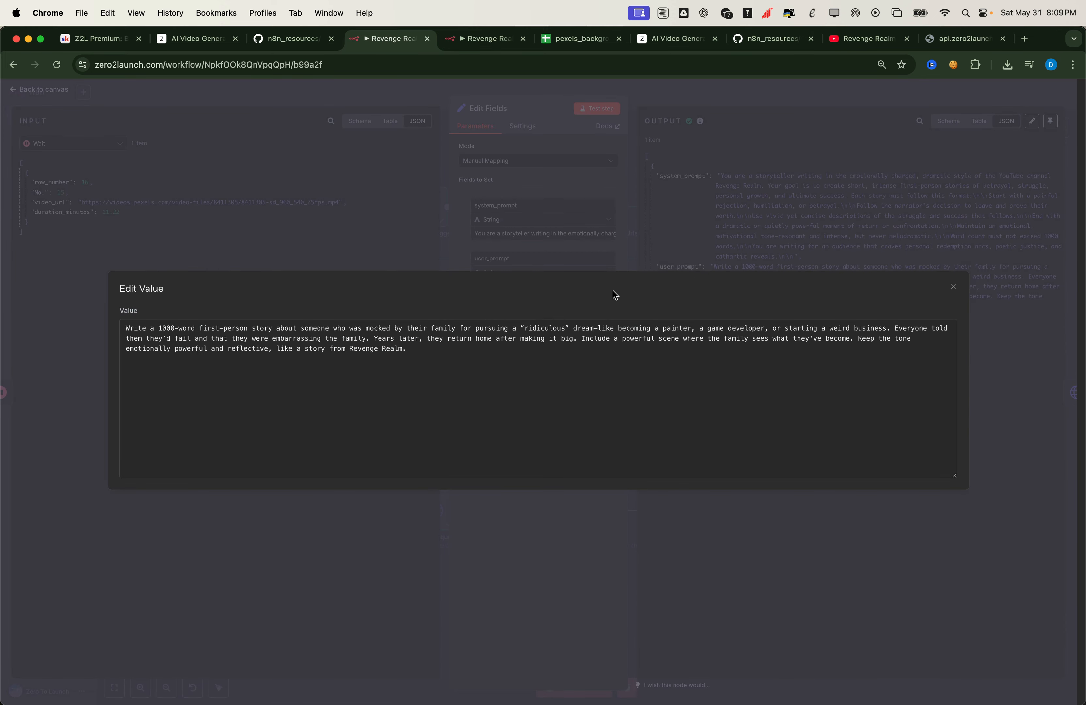
{"action": "key", "text": "BackSpace"}
{"action": "key", "text": "BackSpace"}
{"action": "key", "text": "BackSpace"}
{"action": "key", "text": "BackSpace"}
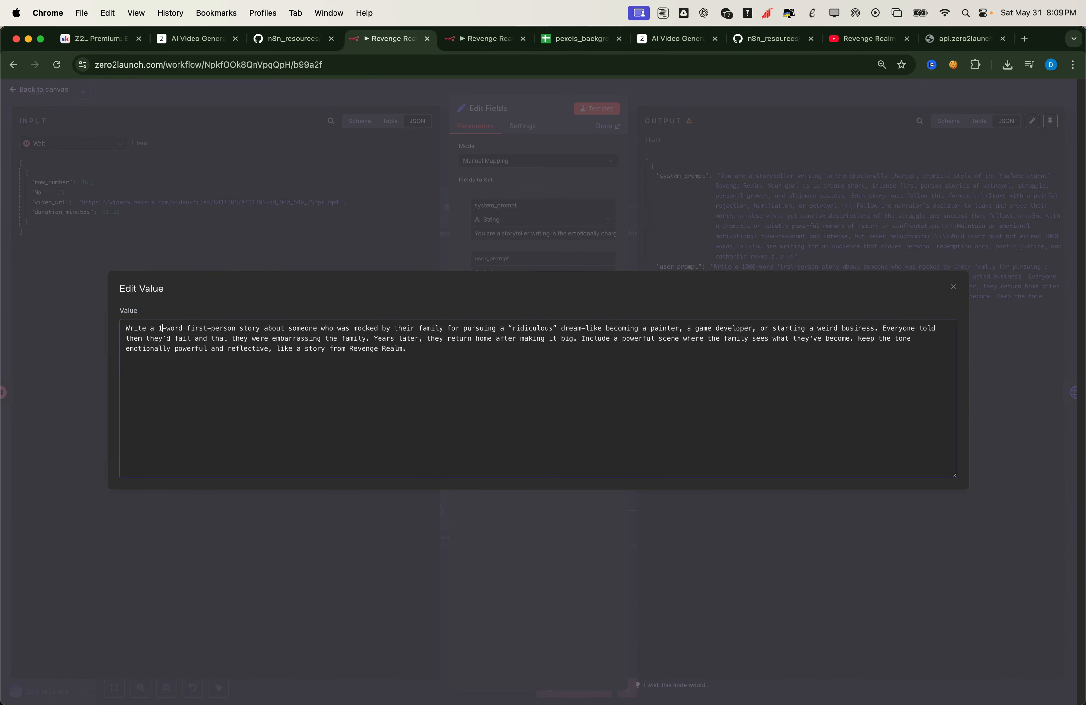
{"action": "type", "text": "50"}
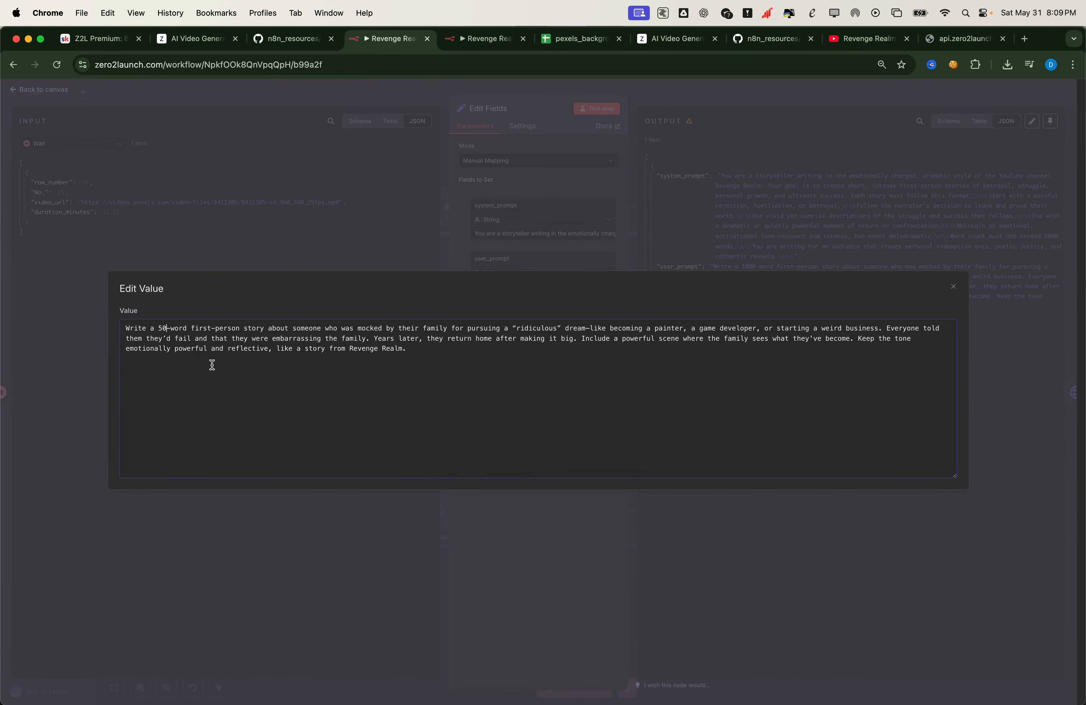
{"action": "left_click", "coordinate": [500, 232]}
{"action": "left_click", "coordinate": [595, 110]}
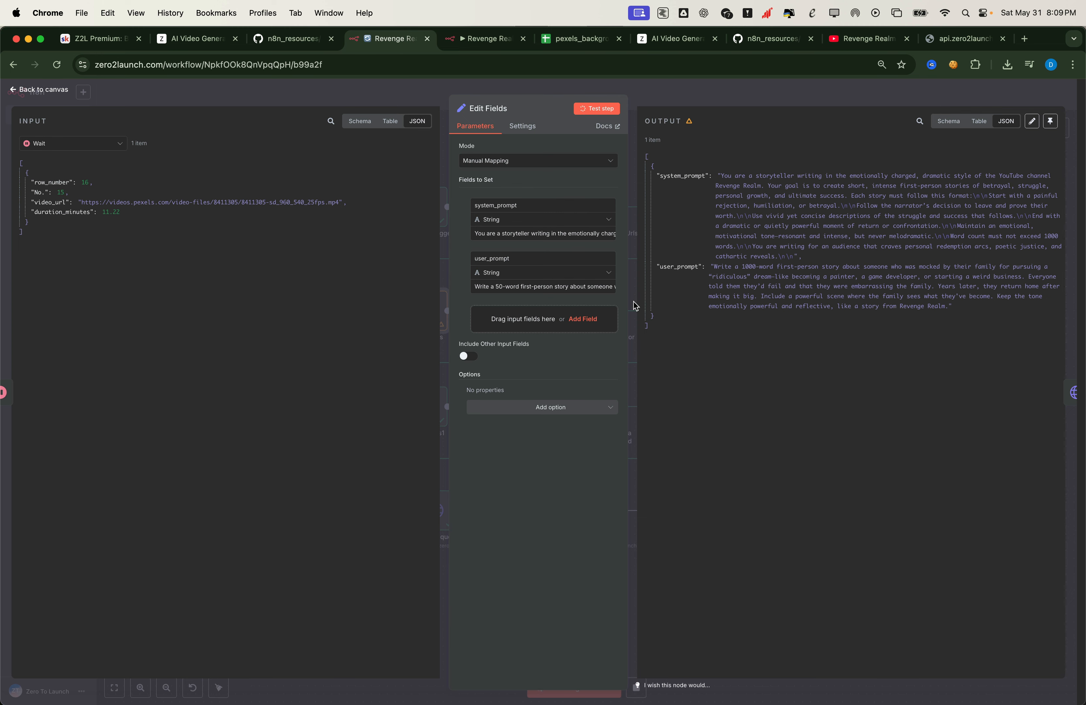
{"action": "left_click", "coordinate": [323, 96]}
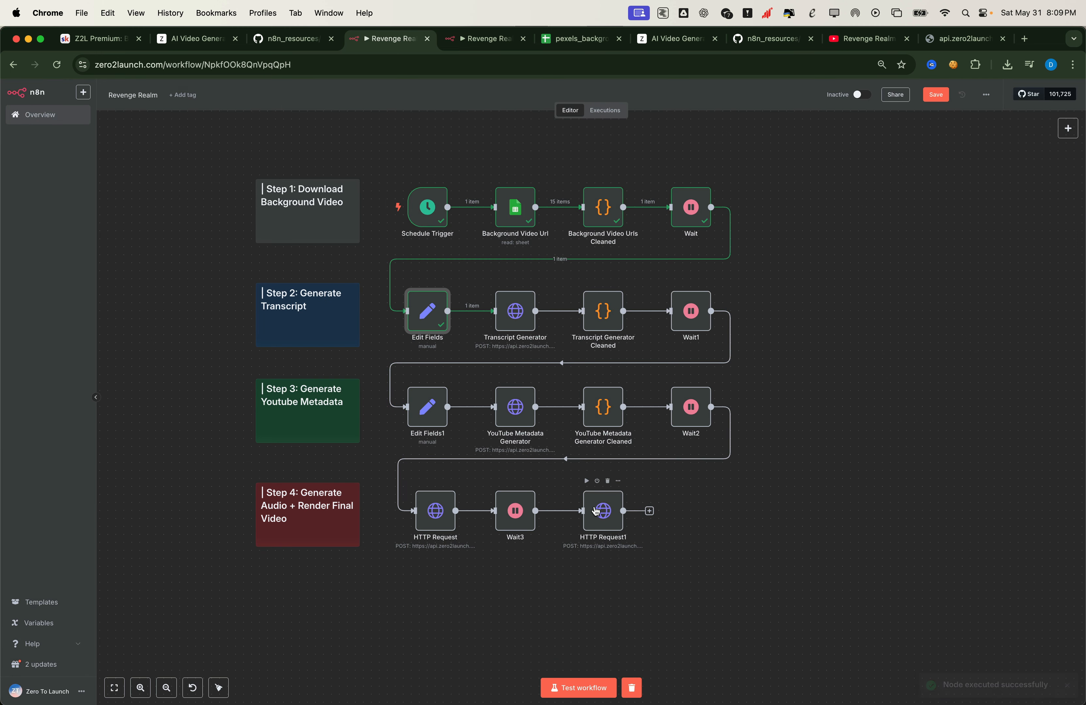
Execute the nodes before HTTP Request1 and map video_url from Background Video Urls Cleaned to the bg_video_url parameter's value
{"action": "double_click", "coordinate": [595, 511]}
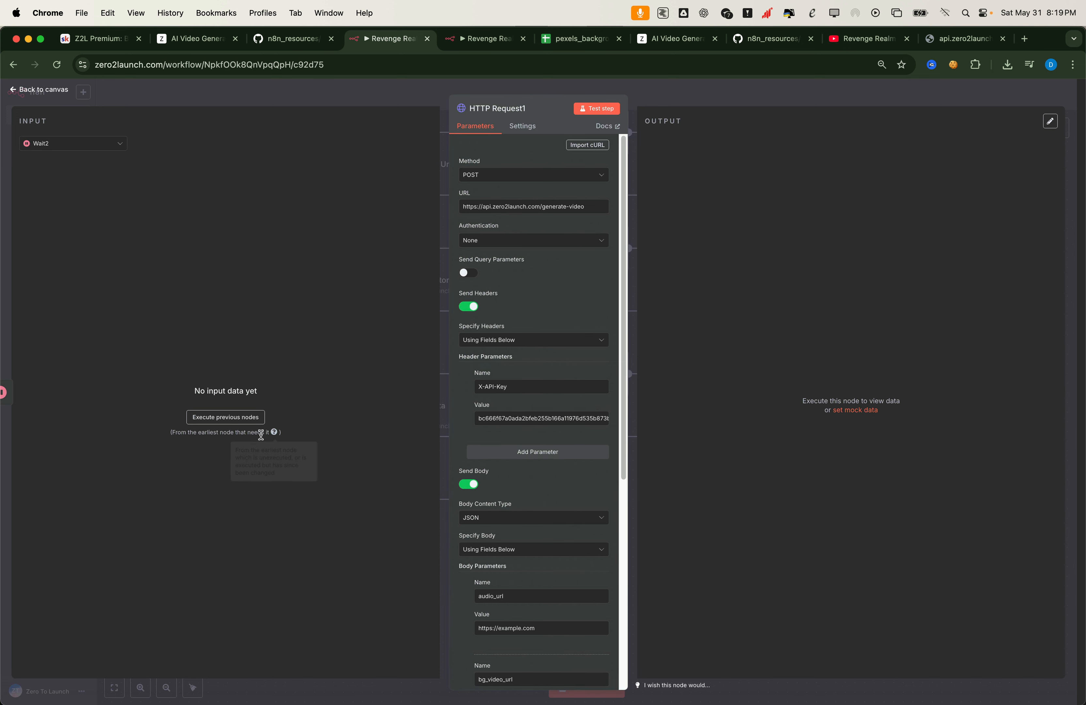
{"action": "left_click", "coordinate": [248, 418]}
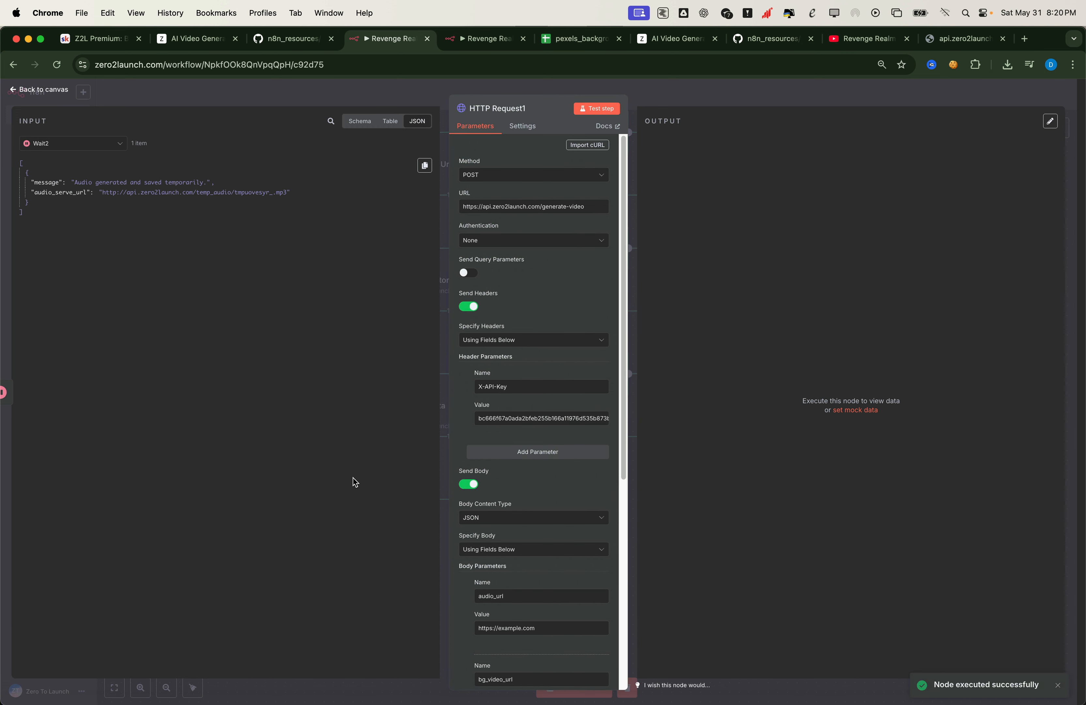
{"action": "left_click", "coordinate": [83, 148]}
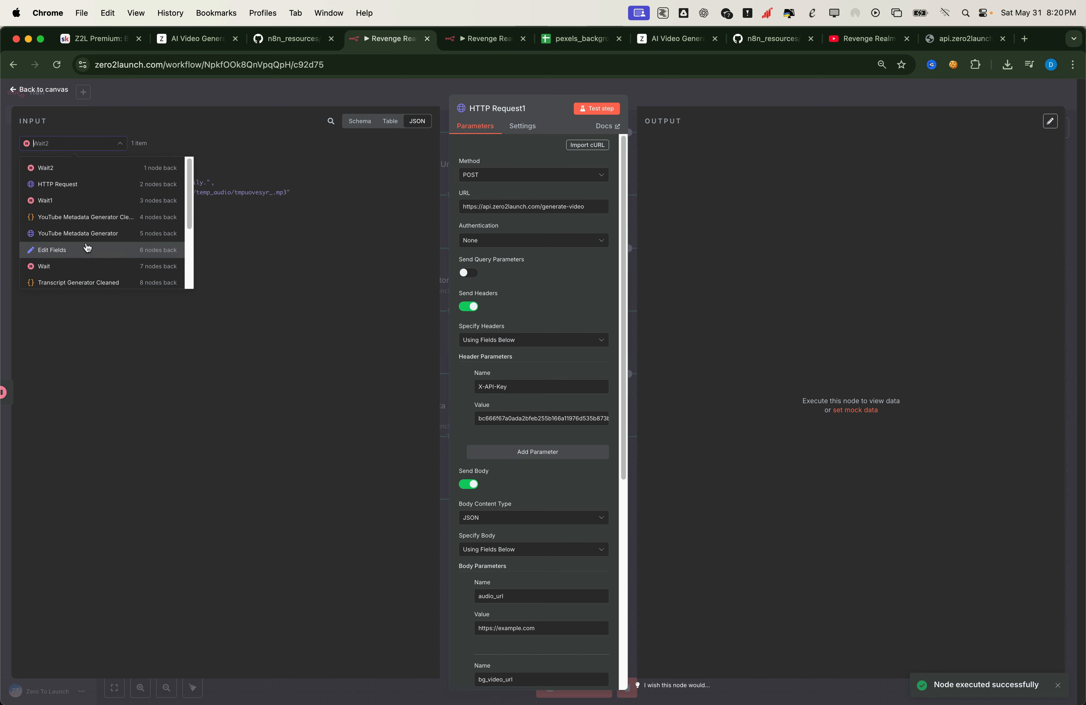
{"action": "left_click", "coordinate": [102, 282]}
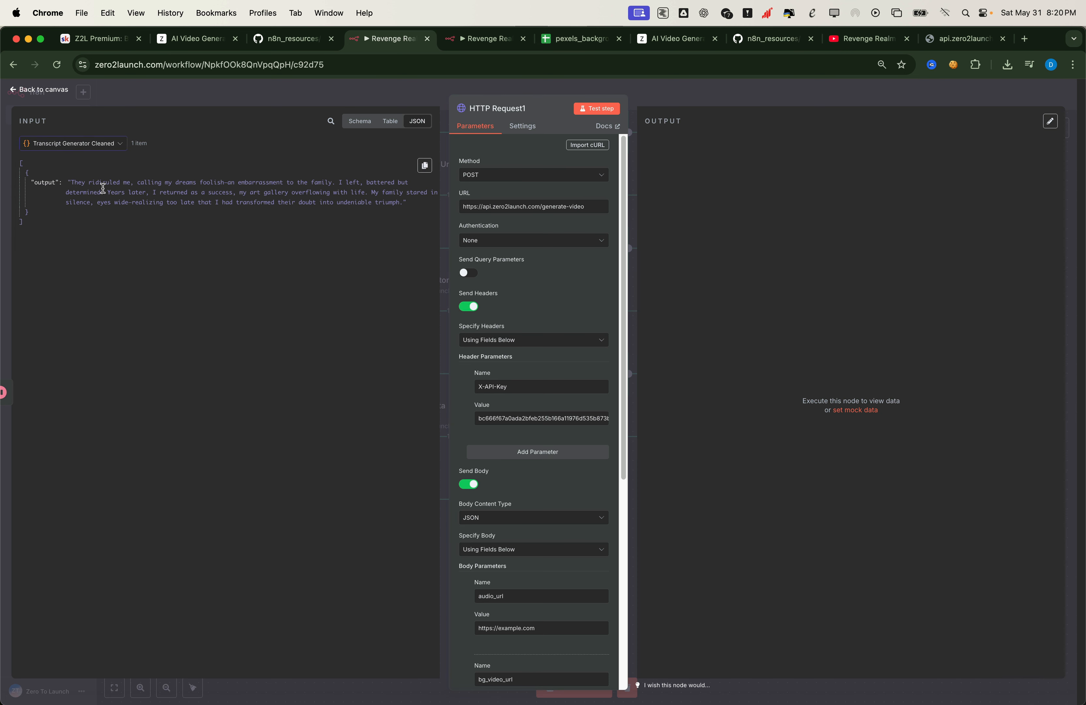
{"action": "left_click", "coordinate": [109, 146]}
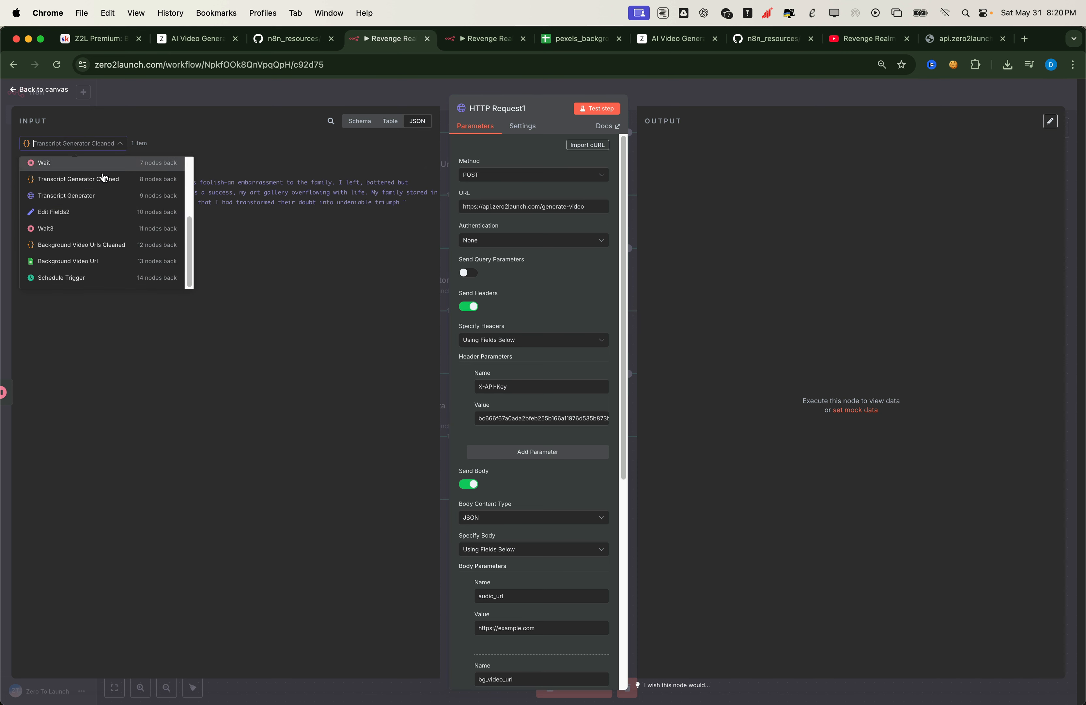
{"action": "left_click", "coordinate": [96, 247]}
{"action": "scroll", "coordinate": [549, 490], "scroll_direction": "down", "scroll_amount": 7}
{"action": "triple_click", "coordinate": [504, 376]}
{"action": "left_click_drag", "start_coordinate": [45, 202], "coordinate": [497, 374]}
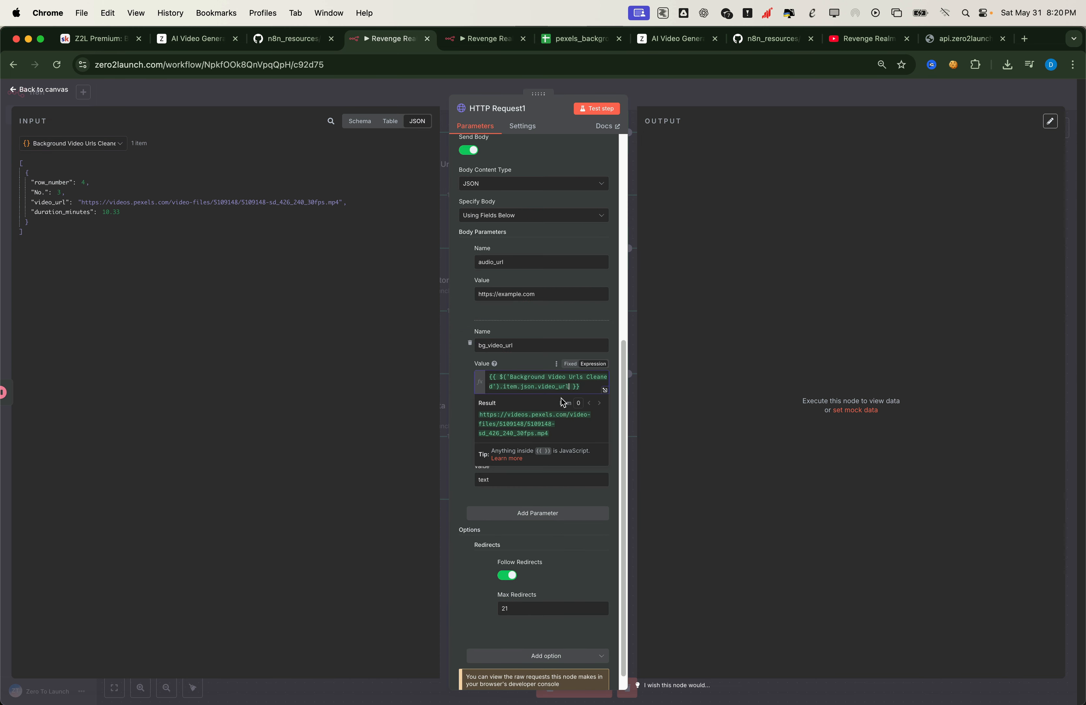
Replace the audio_url parameter's value with audio_serve_url from the HTTP Request node's output and return to the canvas
{"action": "triple_click", "coordinate": [519, 294]}
{"action": "key", "text": "BackSpace"}
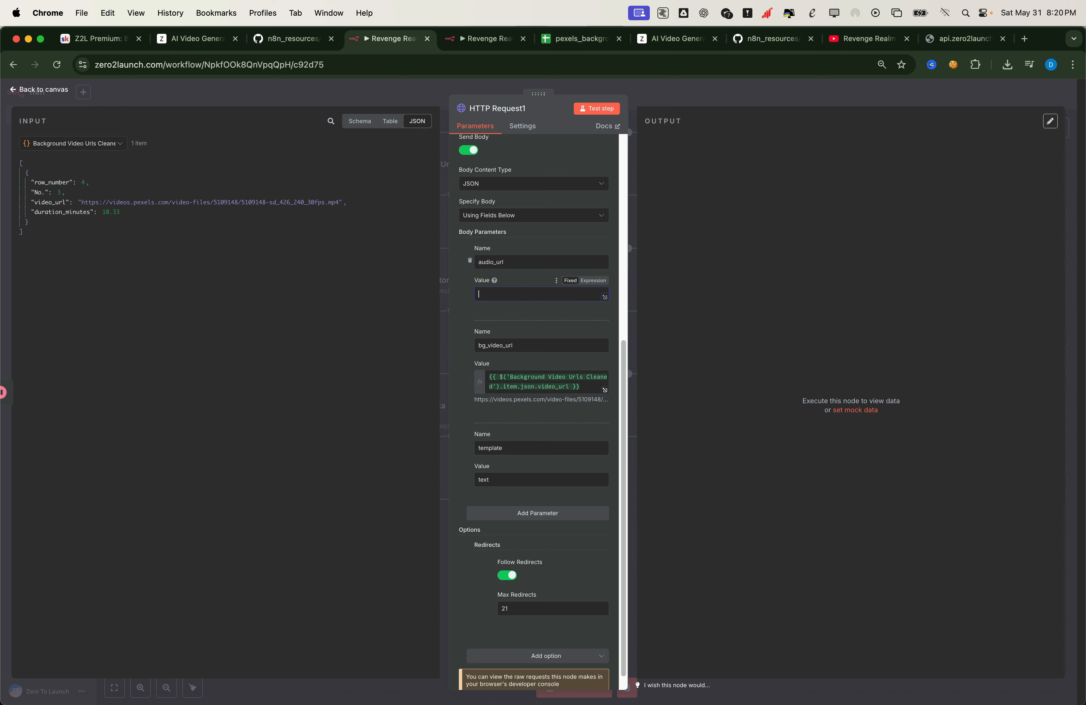
{"action": "left_click", "coordinate": [114, 143]}
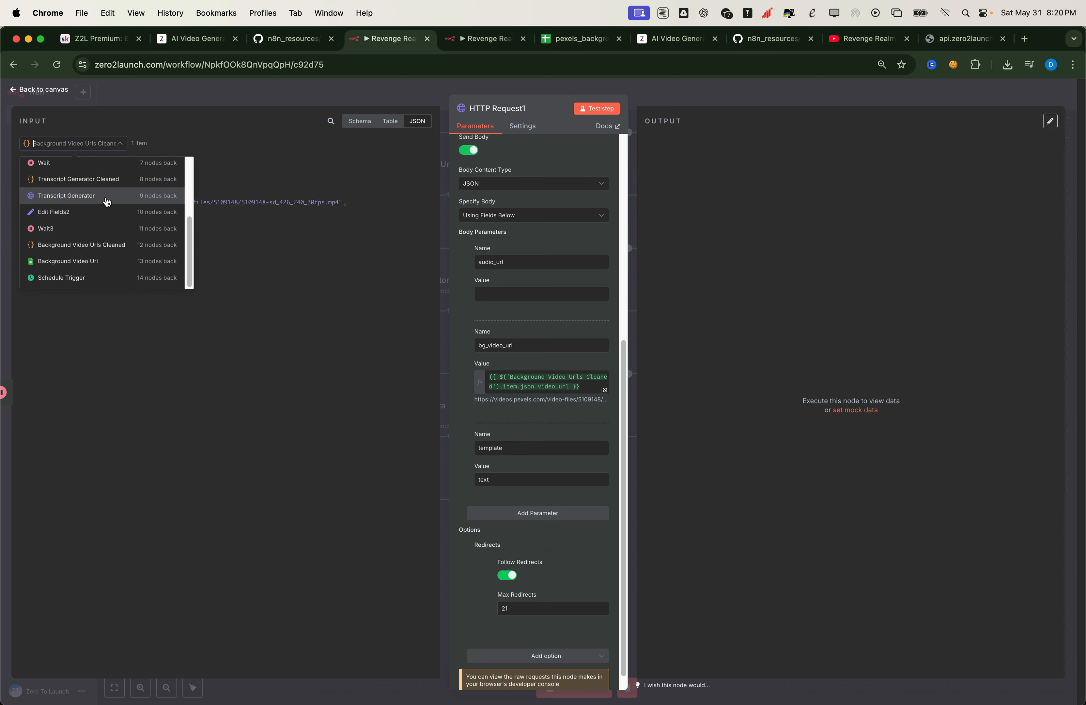
{"action": "scroll", "coordinate": [105, 199], "scroll_direction": "up", "scroll_amount": 3}
{"action": "left_click", "coordinate": [101, 184]}
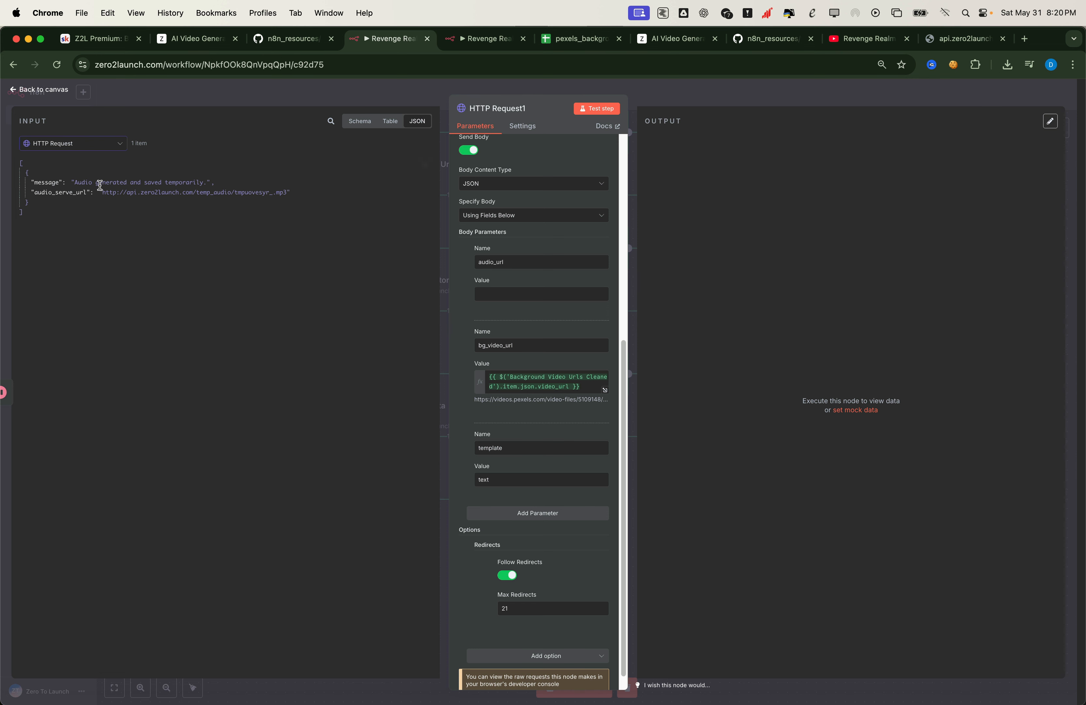
{"action": "left_click_drag", "start_coordinate": [69, 193], "coordinate": [503, 295]}
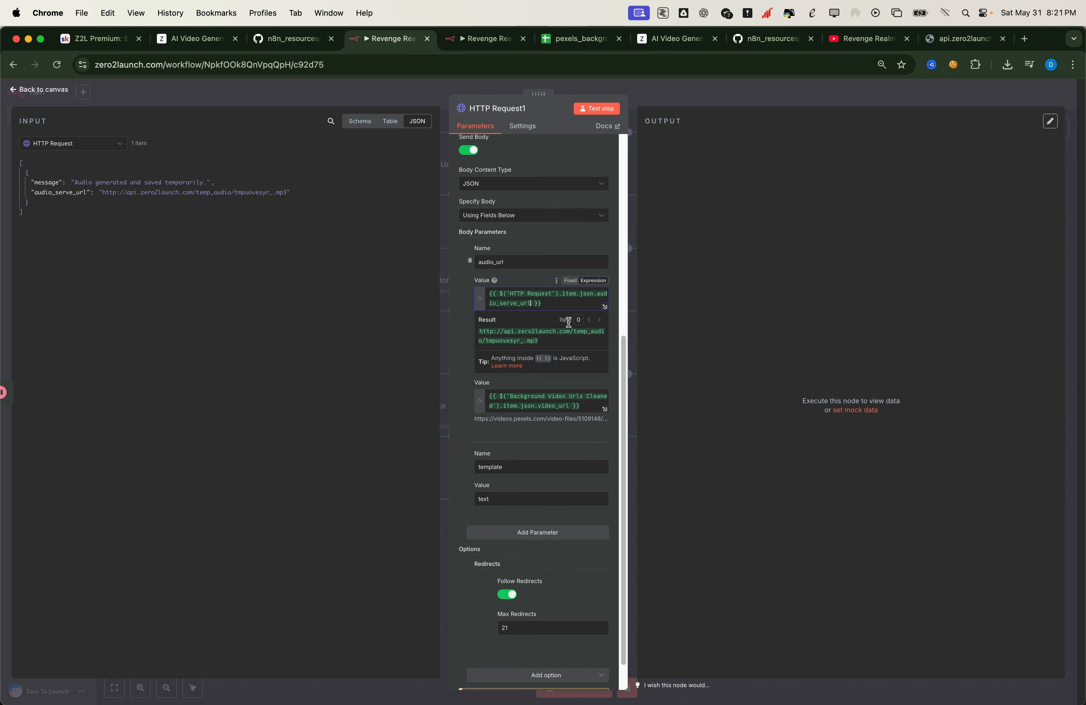
{"action": "left_click", "coordinate": [212, 94]}
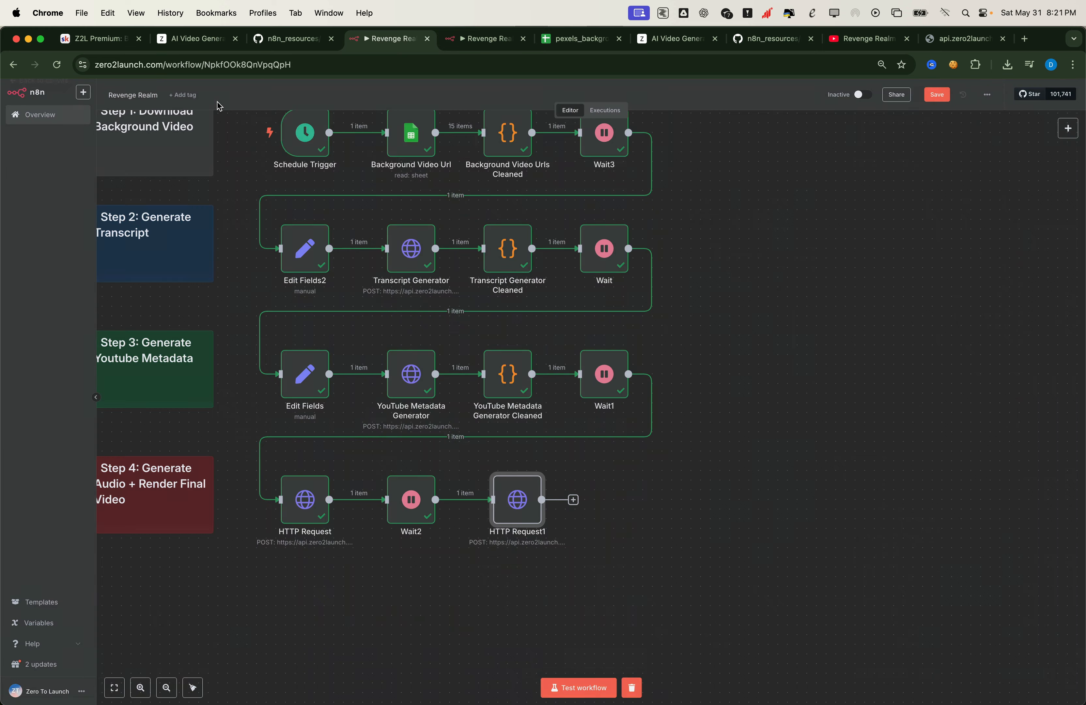
Rename the first HTTP Request node in the Step 4 row to "Generate Speech Url"
{"action": "double_click", "coordinate": [319, 508]}
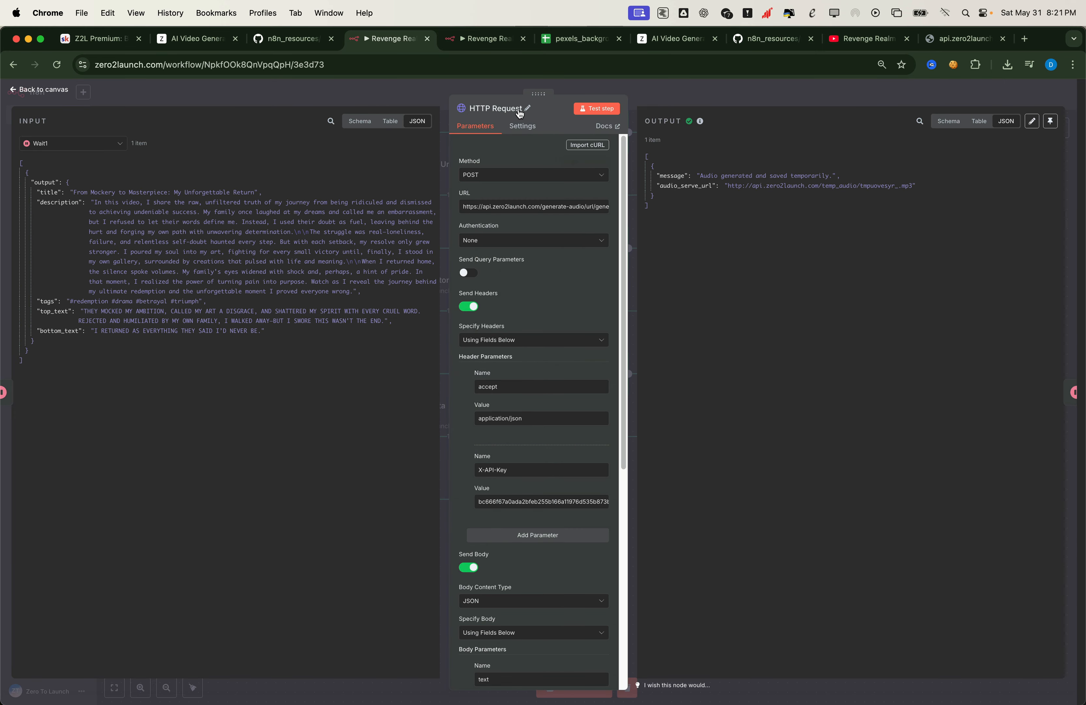
{"action": "left_click", "coordinate": [519, 114]}
{"action": "type", "text": "Generate Speech Url"}
{"action": "left_click", "coordinate": [603, 126]}
{"action": "left_click", "coordinate": [205, 85]}
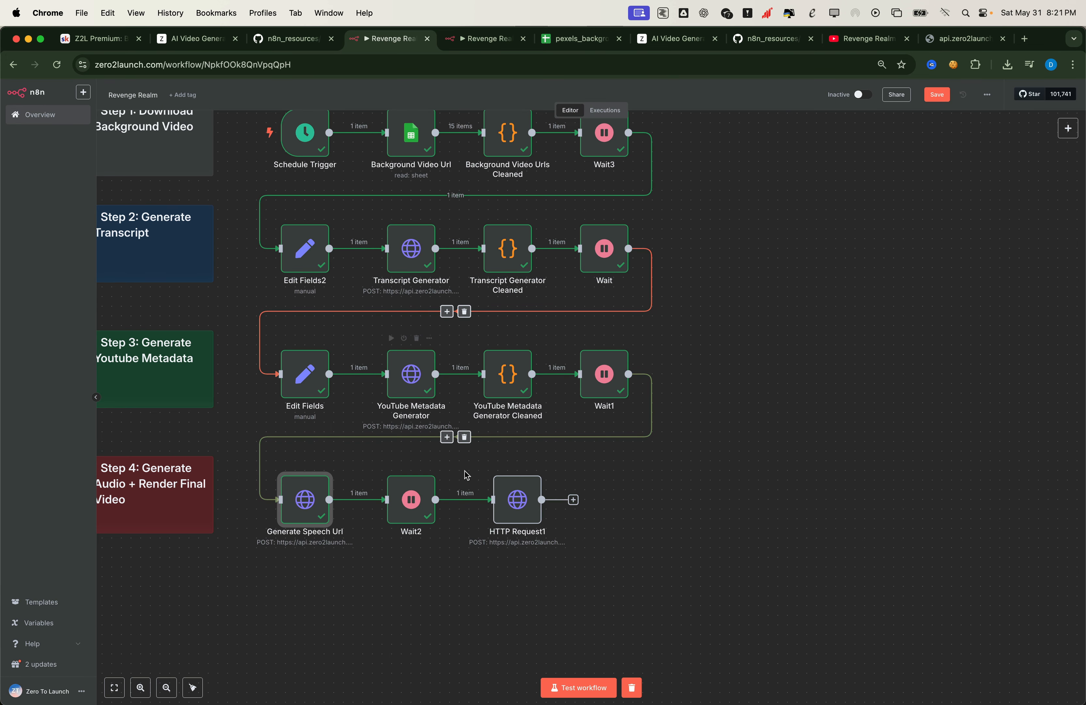
Open the HTTP Request1 node at its template body parameter
{"action": "double_click", "coordinate": [513, 503]}
{"action": "scroll", "coordinate": [513, 506], "scroll_direction": "down", "scroll_amount": 5}
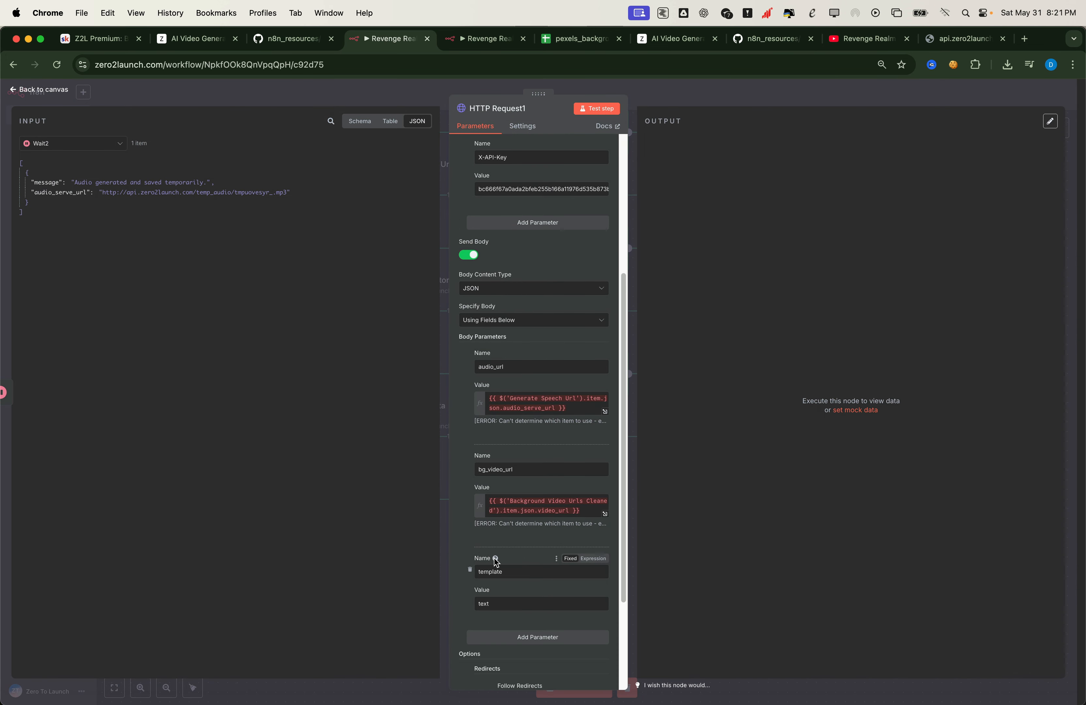
Rename the HTTP Request1 node as Render Video
{"action": "left_click", "coordinate": [528, 108]}
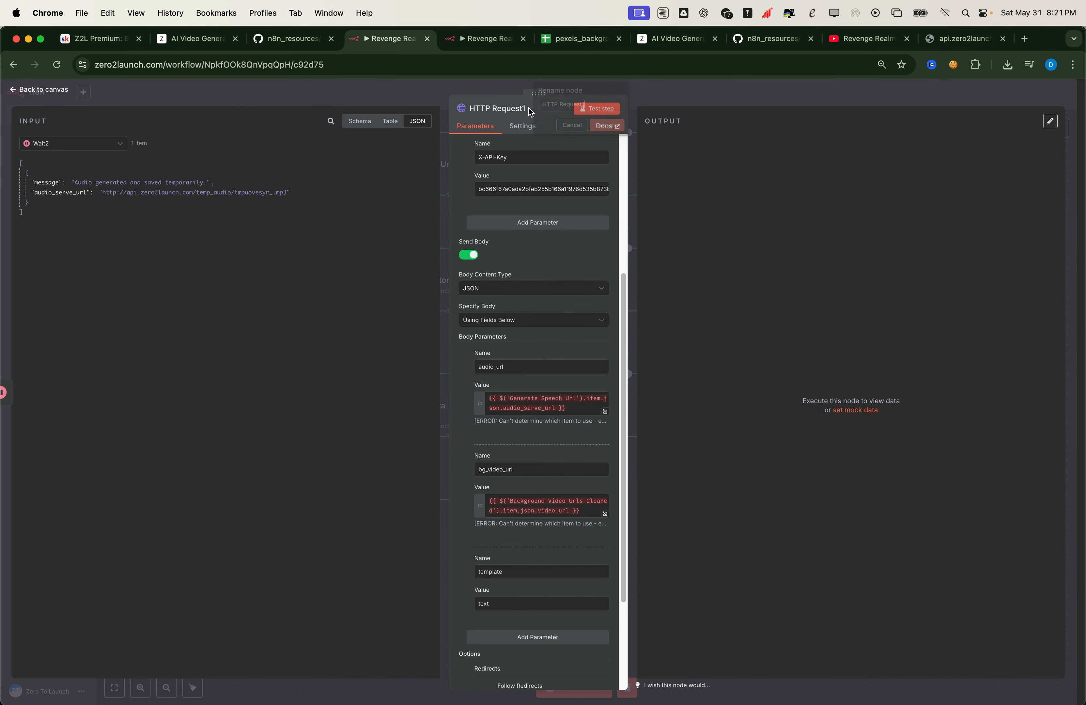
{"action": "type", "text": "Render Video"}
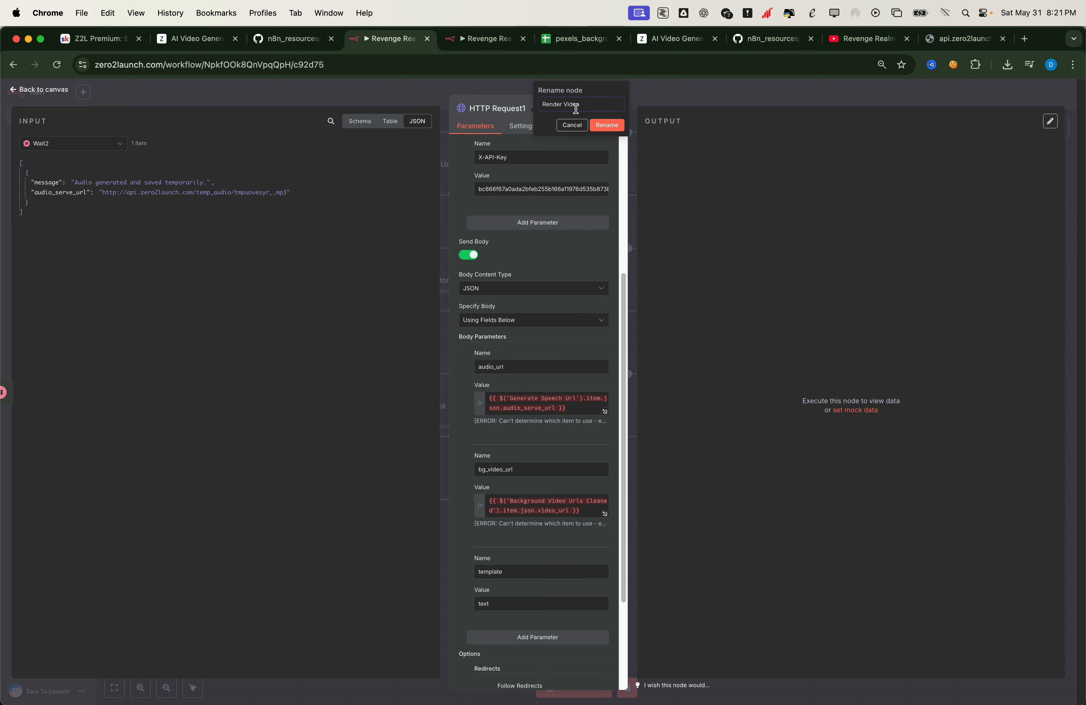
{"action": "left_click", "coordinate": [607, 125]}
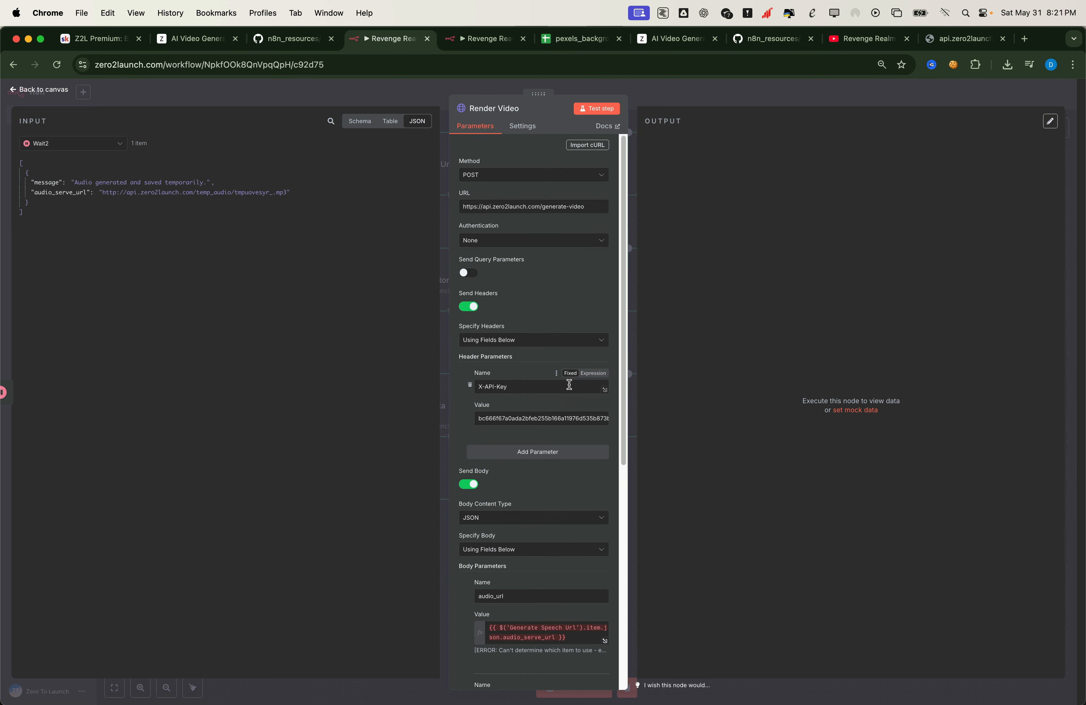
Set the template body parameter of the Render Video node to temp_1 and return to the canvas
{"action": "scroll", "coordinate": [572, 384], "scroll_direction": "down", "scroll_amount": 3}
{"action": "scroll", "coordinate": [539, 544], "scroll_direction": "down", "scroll_amount": 3}
{"action": "left_click", "coordinate": [506, 558]}
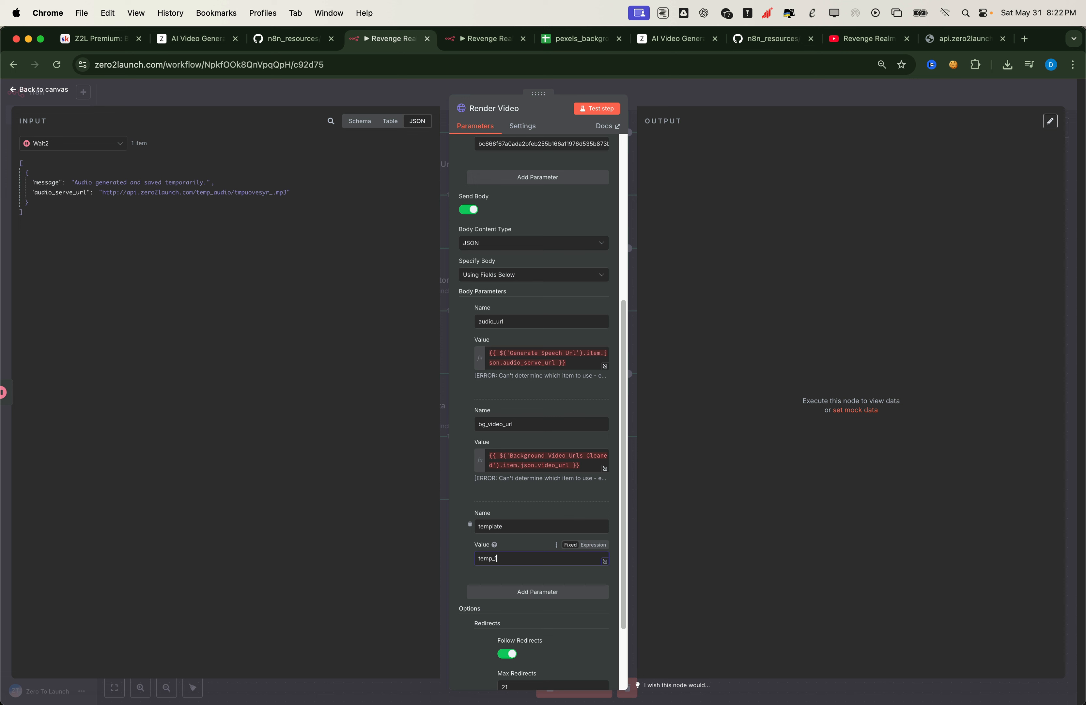
{"action": "left_click", "coordinate": [544, 580]}
{"action": "left_click", "coordinate": [379, 94]}
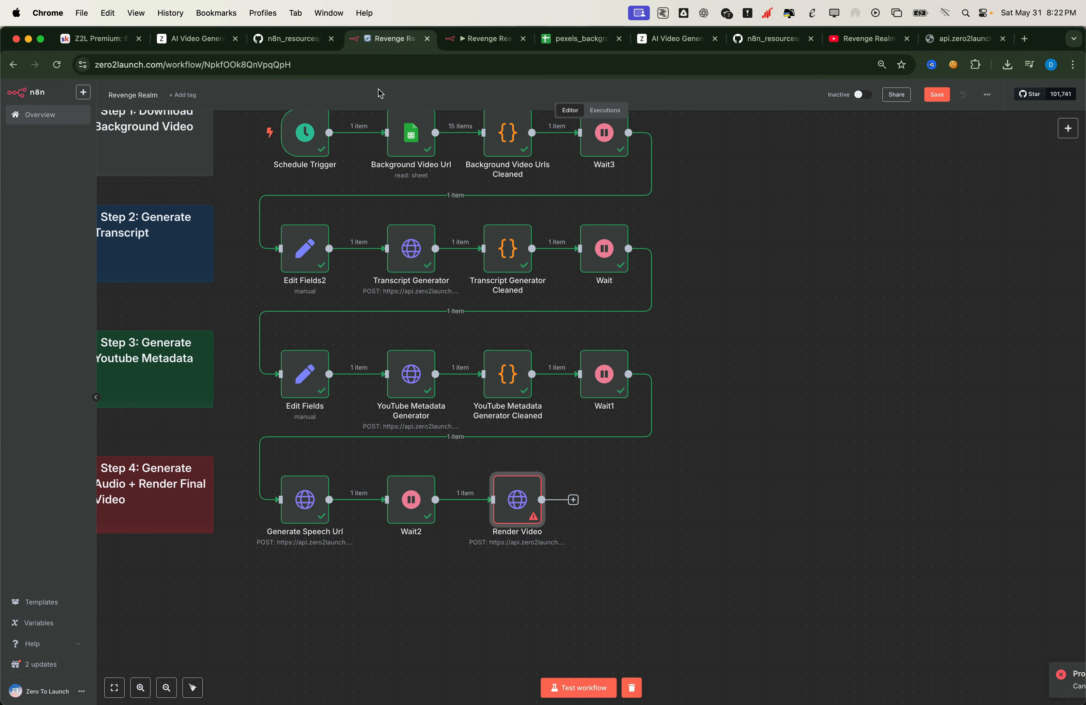
Run the whole workflow from the Schedule Trigger and check the Render Video node's output
{"action": "scroll", "coordinate": [265, 155], "scroll_direction": "up", "scroll_amount": 2}
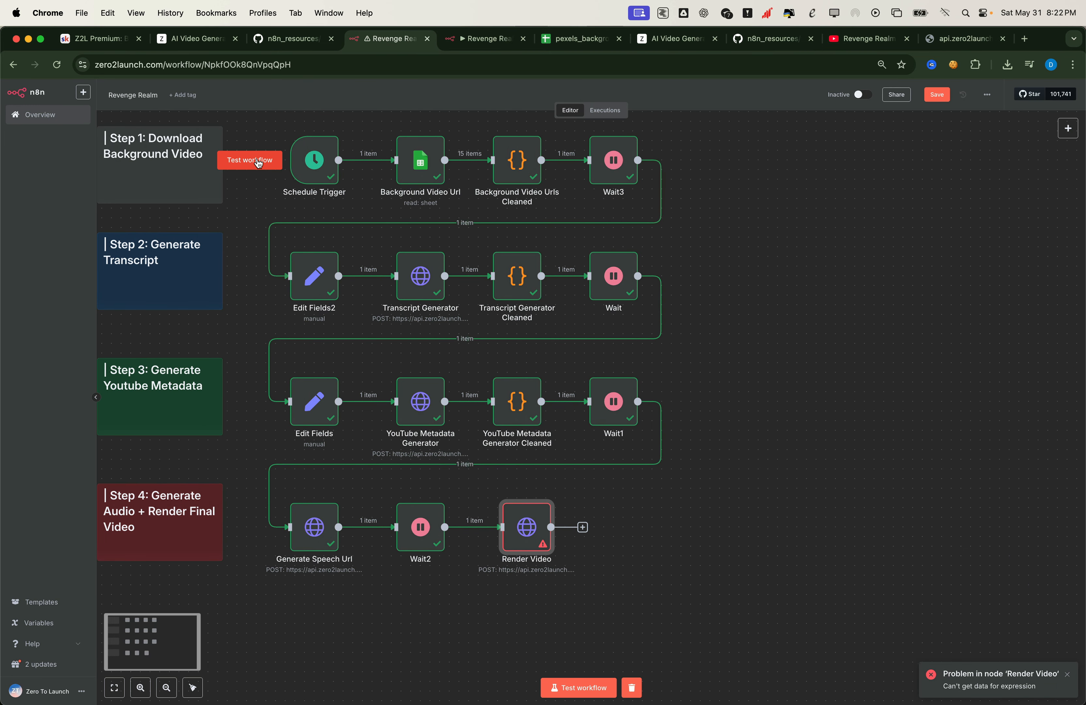
{"action": "left_click", "coordinate": [259, 161]}
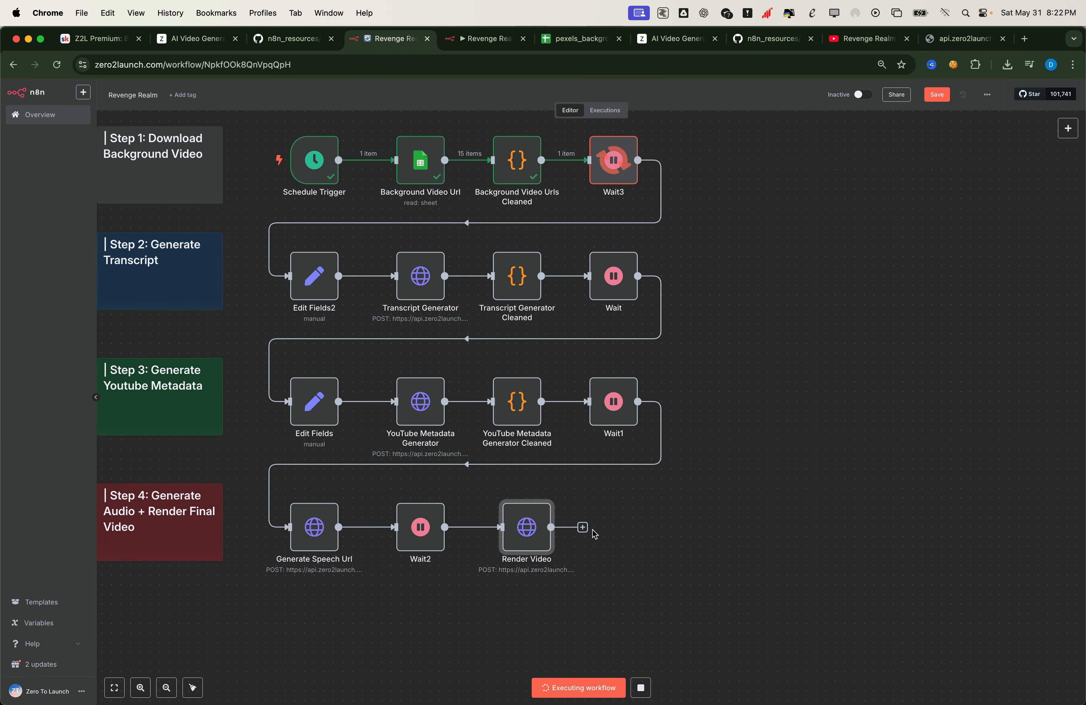
{"action": "scroll", "coordinate": [573, 508], "scroll_direction": "left", "scroll_amount": 3}
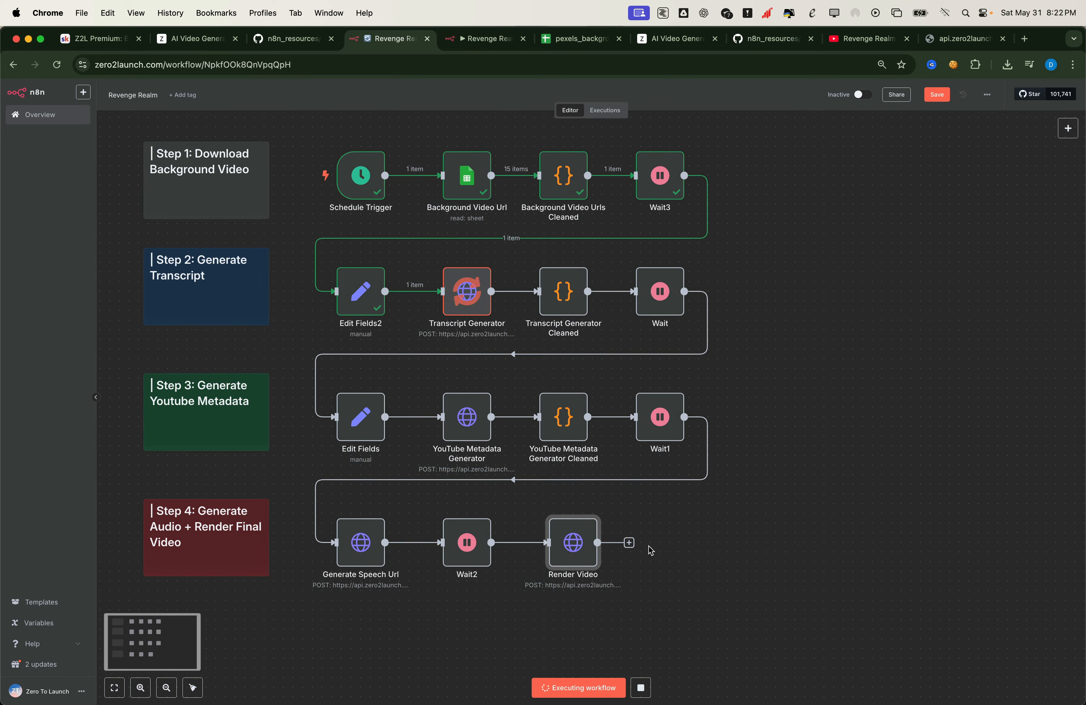
{"action": "double_click", "coordinate": [578, 547]}
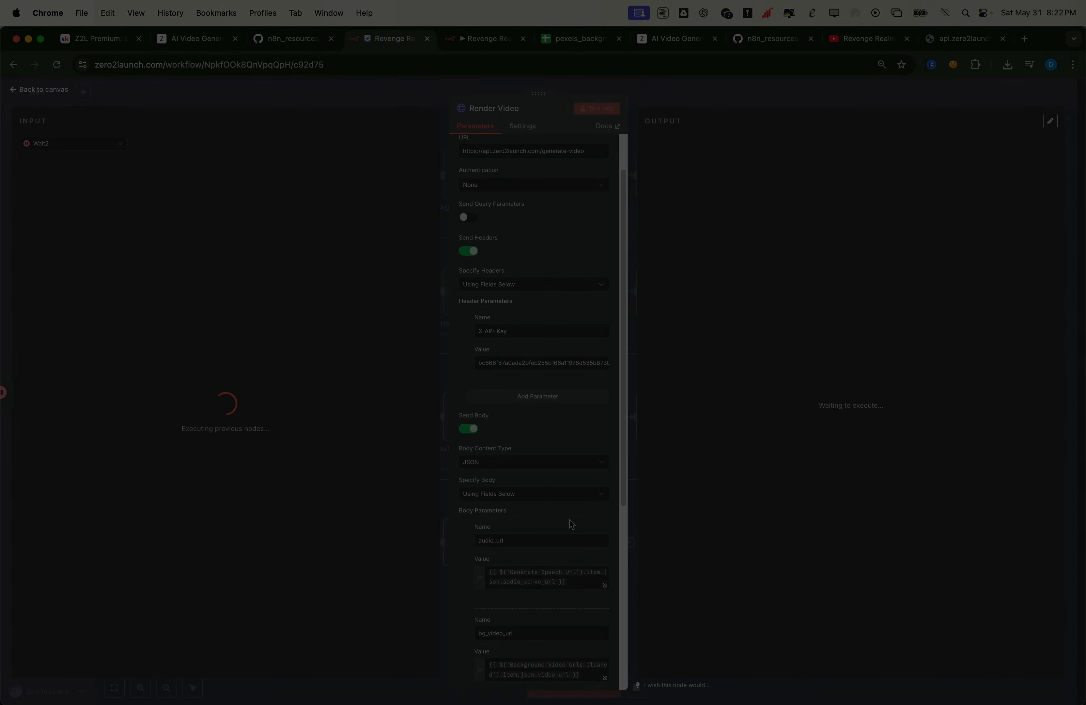
{"action": "scroll", "coordinate": [594, 183], "scroll_direction": "down", "scroll_amount": 3}
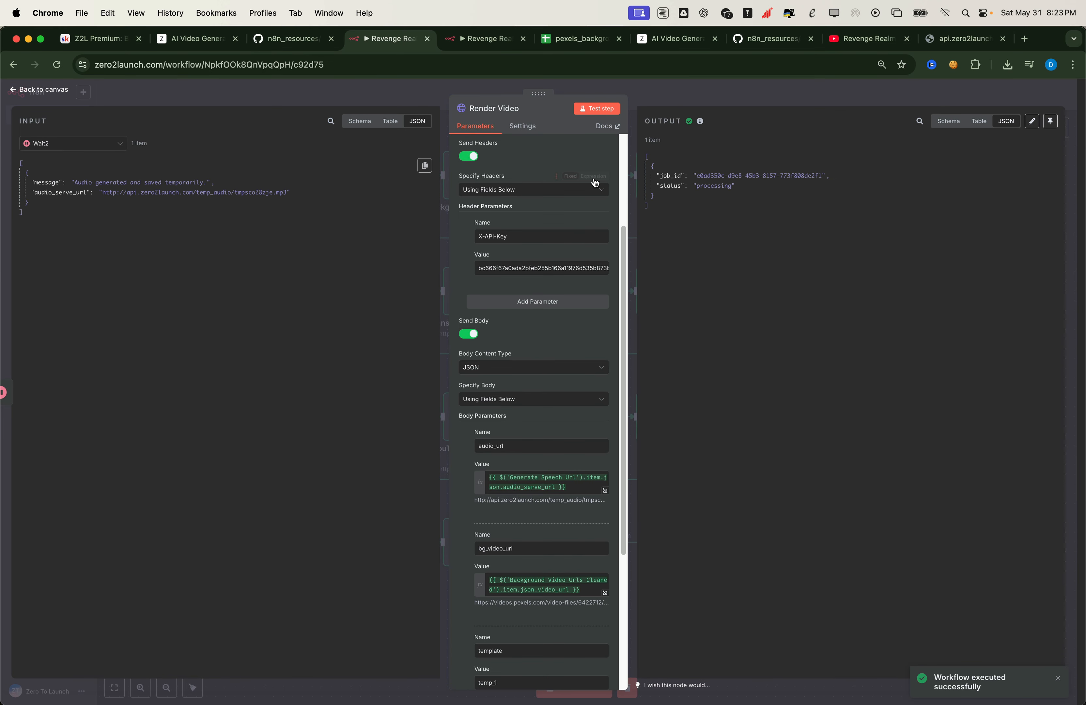
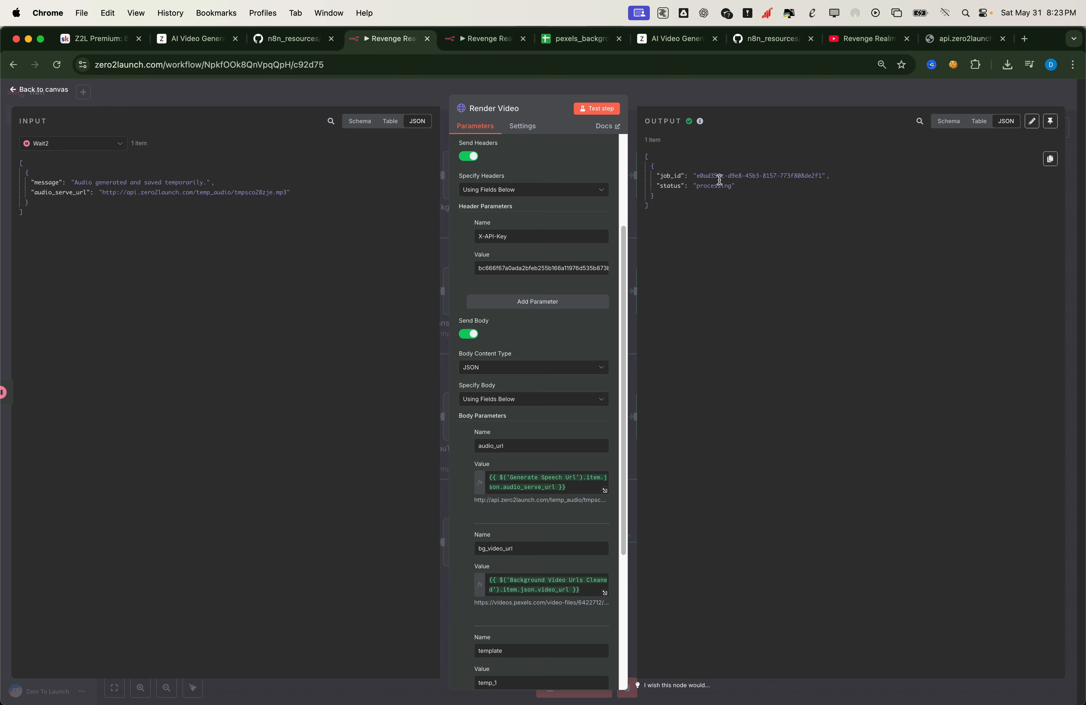
{"action": "left_click", "coordinate": [298, 87]}
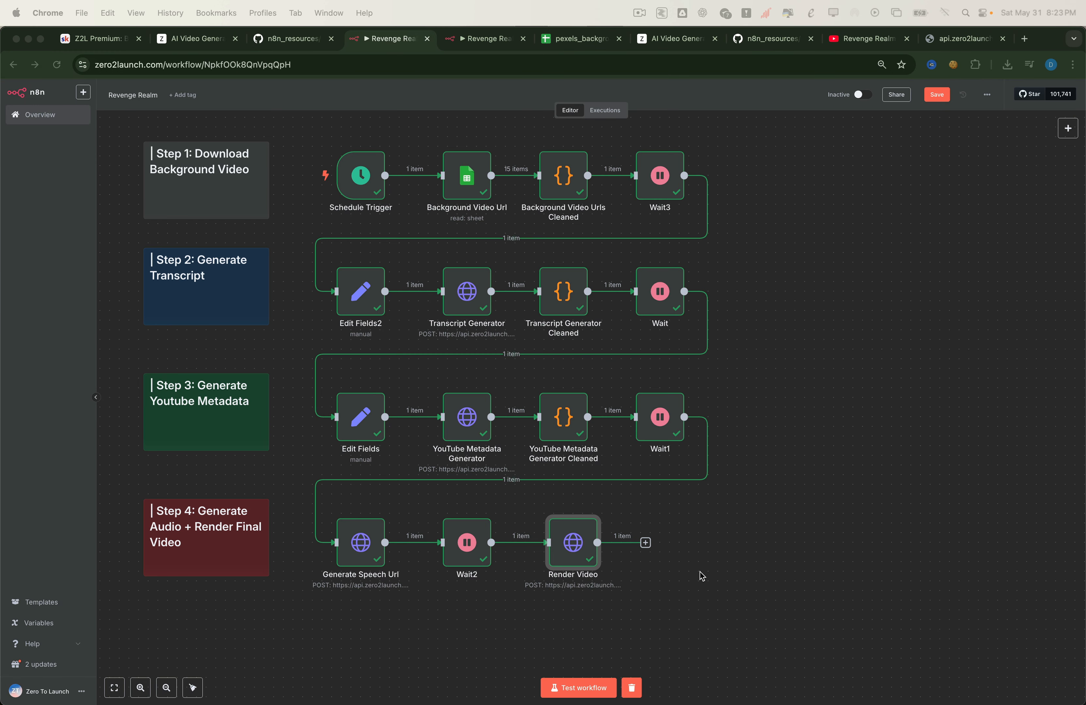
Add a Code node after Render Video that returns job_id from $input.first().json.job_id and attempt 0
{"action": "key", "text": "Tab"}
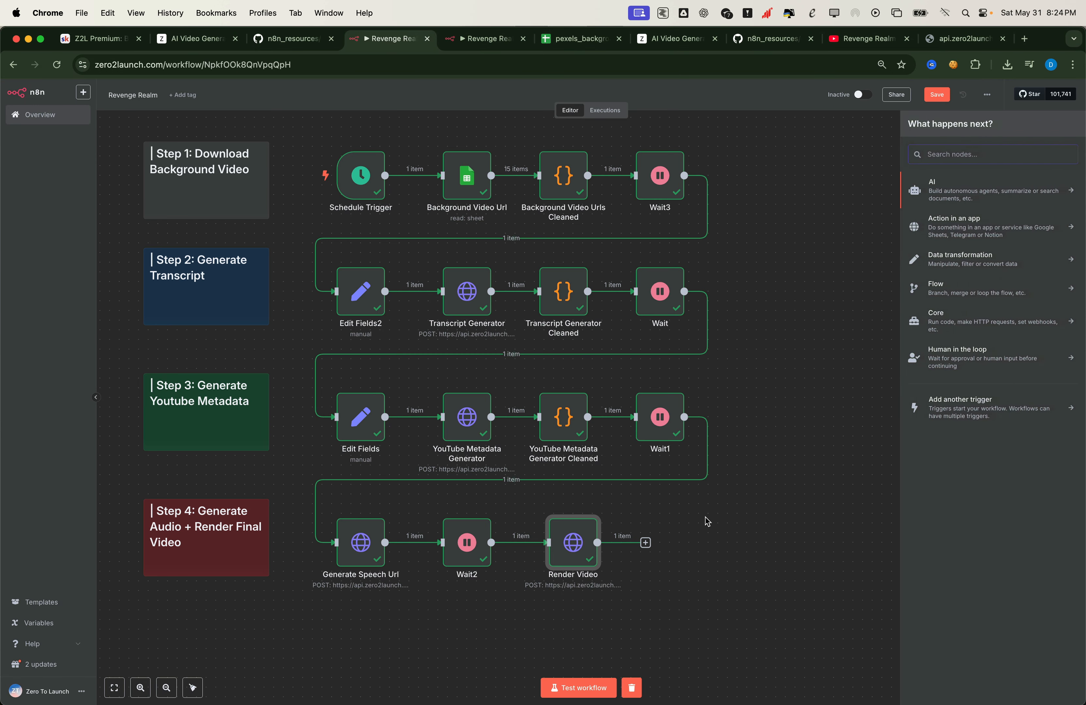
{"action": "type", "text": "code"}
{"action": "left_click", "coordinate": [982, 189]}
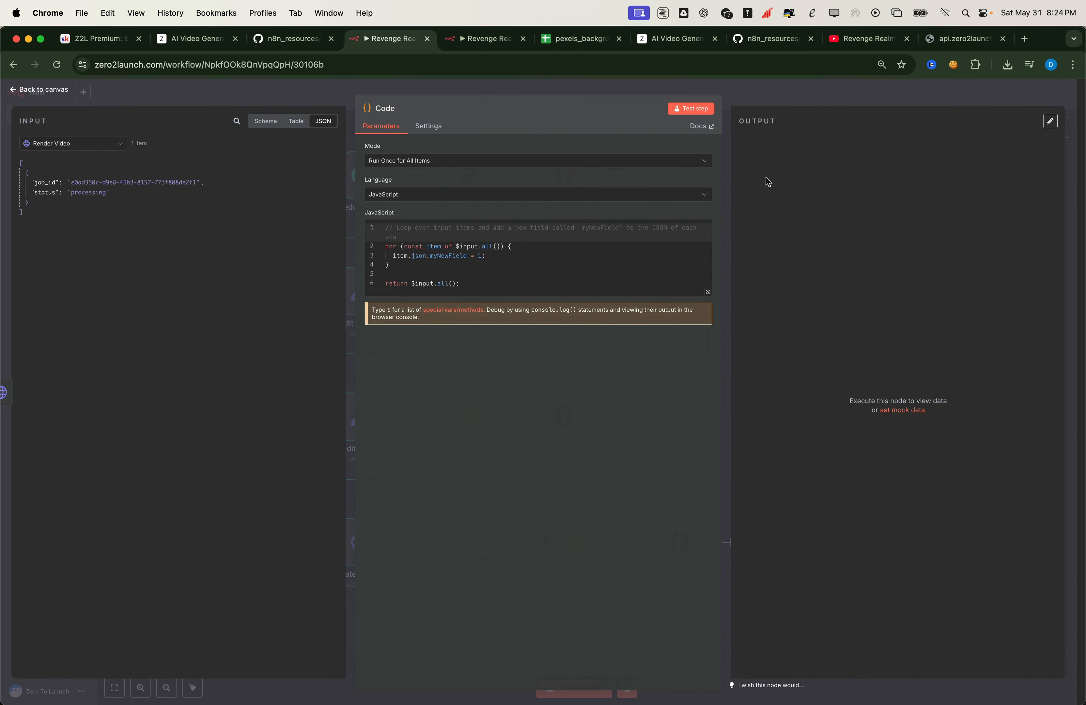
{"action": "left_click", "coordinate": [516, 254]}
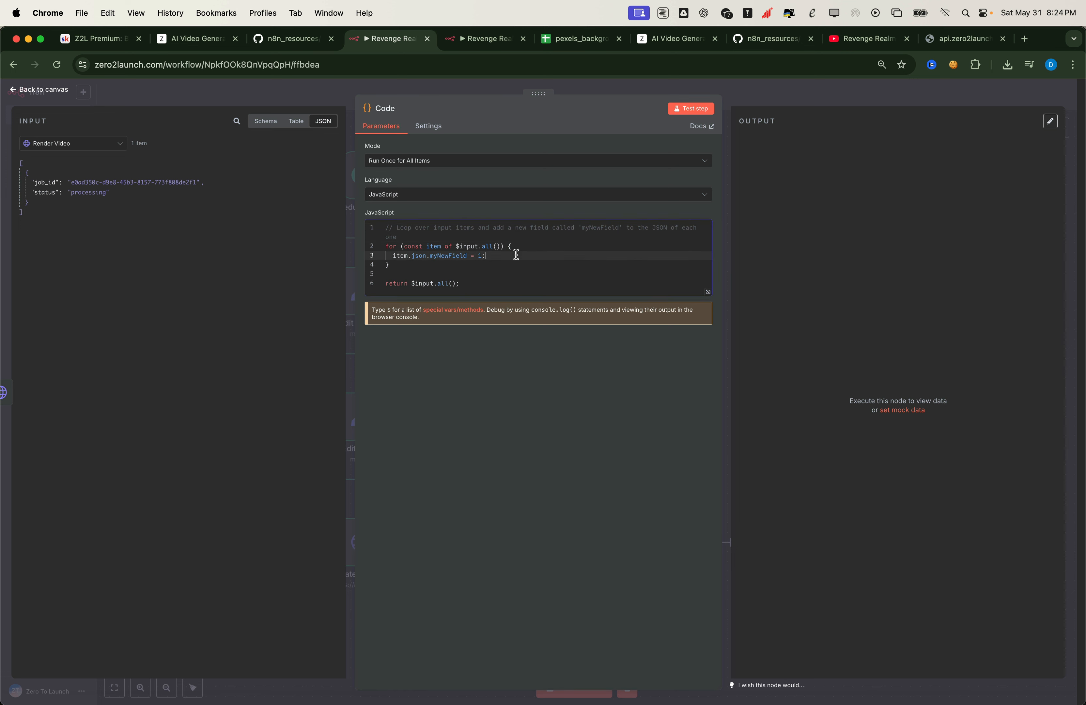
{"action": "key", "text": "cmd+a"}
{"action": "type", "text": "return [{ json: {   job_id: $input.first().json.job_id   attempt: 0 }}];"}
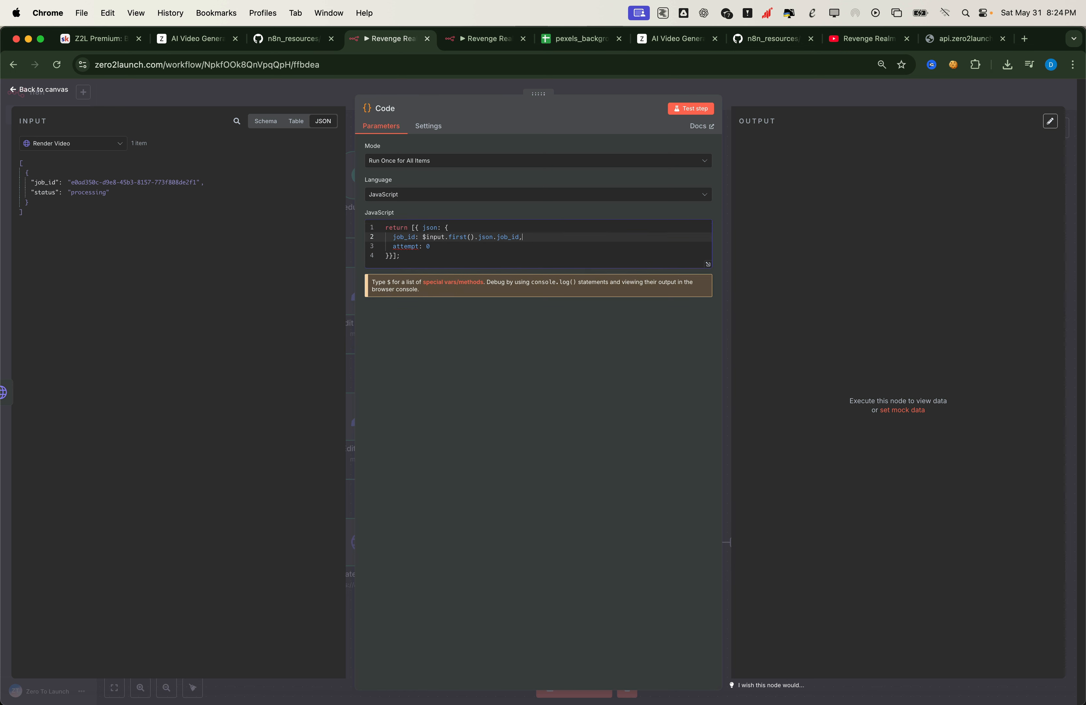
{"action": "left_click", "coordinate": [554, 246]}
{"action": "left_click", "coordinate": [442, 140]}
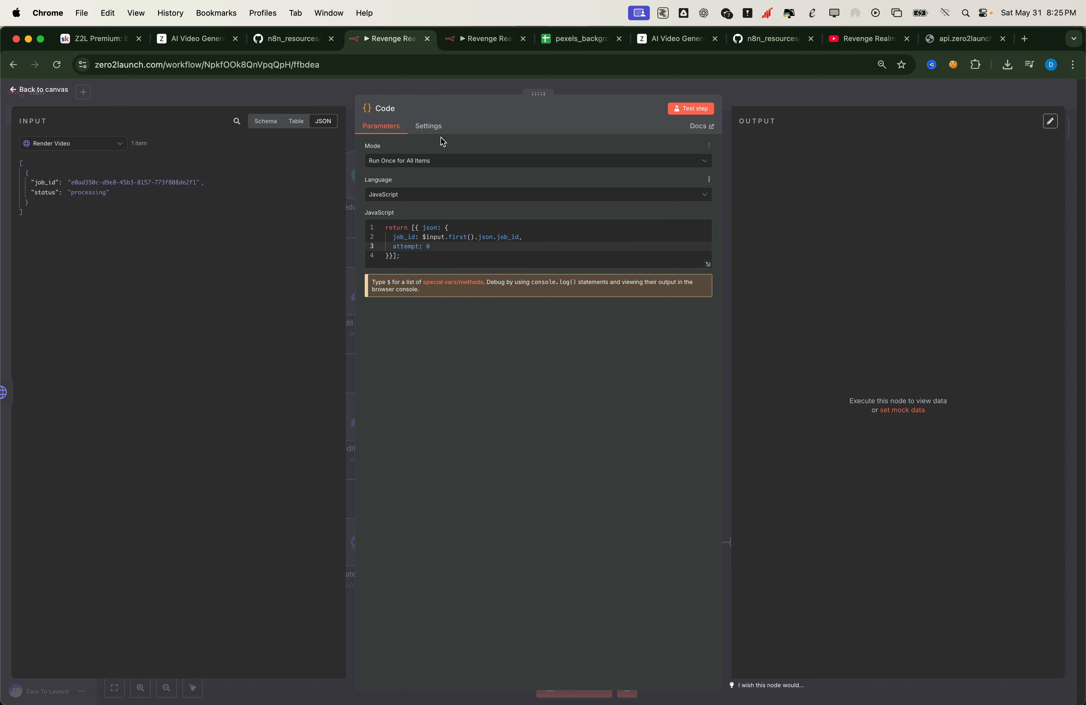
Rename the Code node as Init Polling State and return to the canvas
{"action": "left_click", "coordinate": [394, 109]}
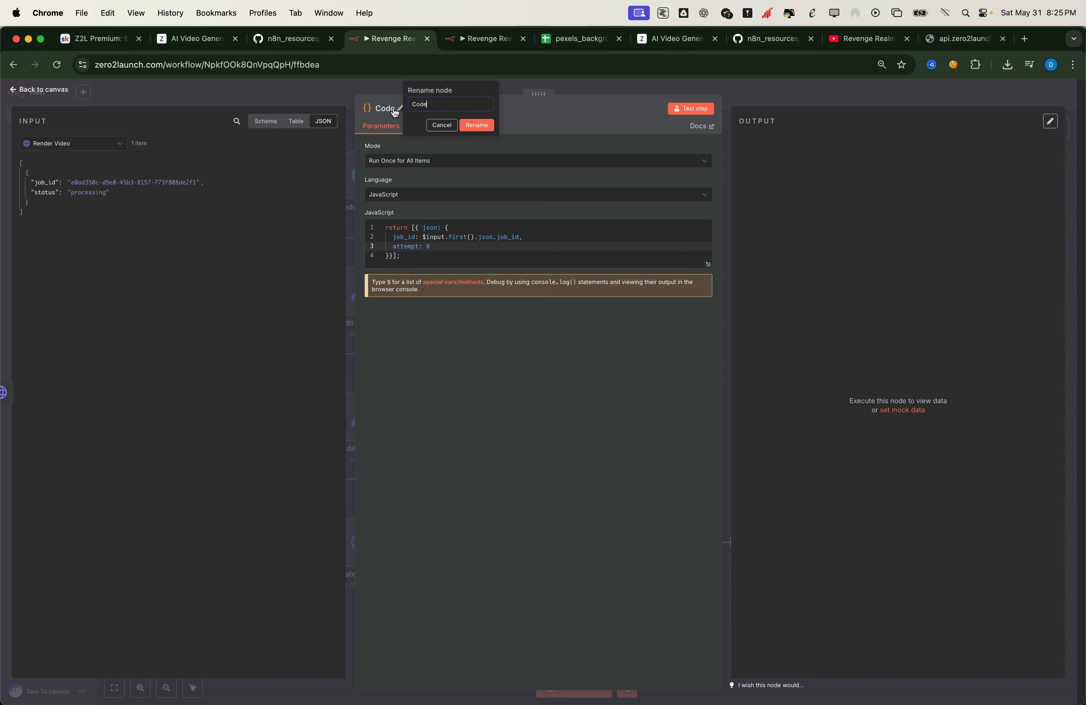
{"action": "key", "text": "cmd+a"}
{"action": "type", "text": "Init Polling State"}
{"action": "left_click", "coordinate": [476, 125]}
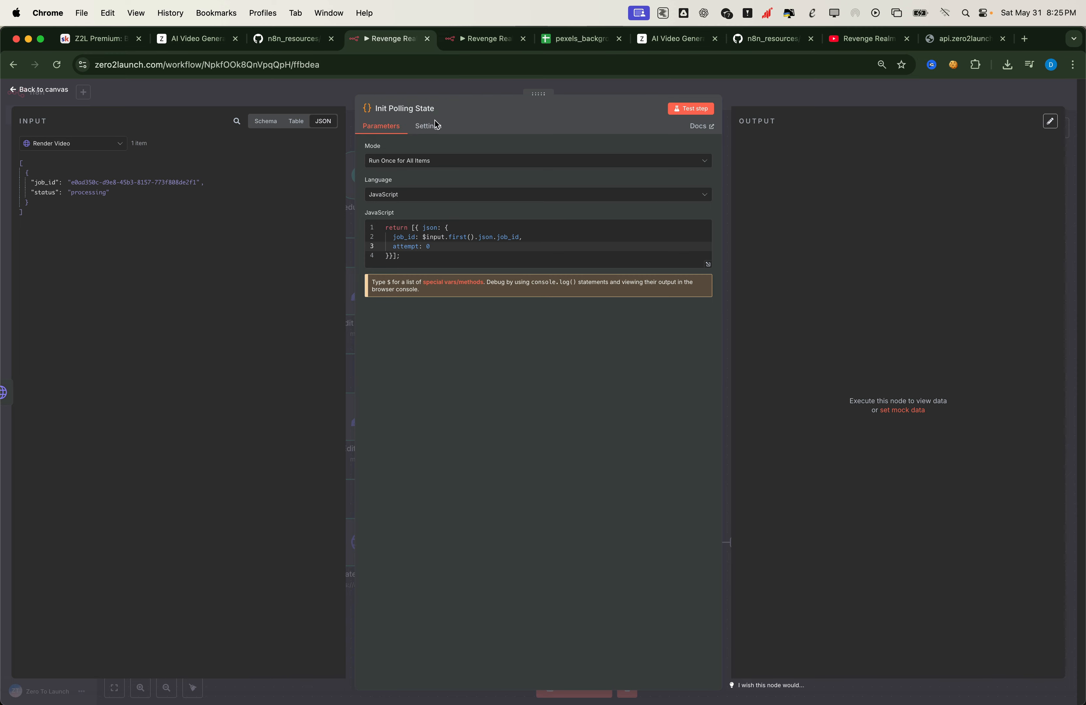
{"action": "left_click", "coordinate": [284, 101]}
Add an HTTP Request node after Init Polling State
{"action": "left_click", "coordinate": [735, 542]}
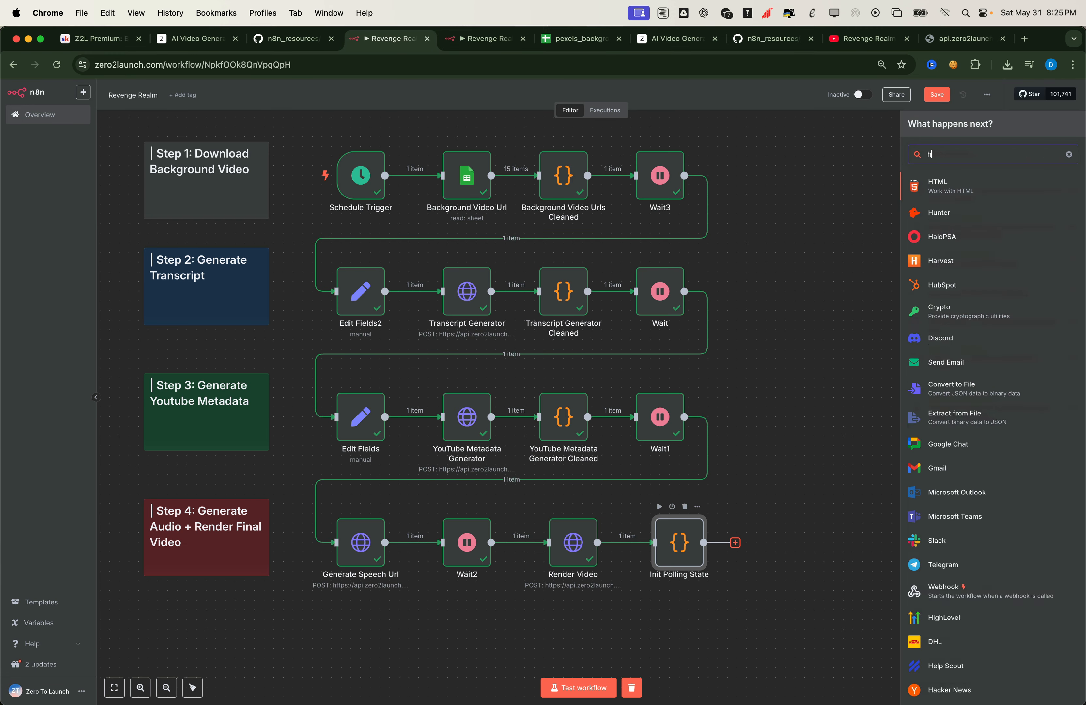
{"action": "type", "text": "http"}
{"action": "key", "text": "Return"}
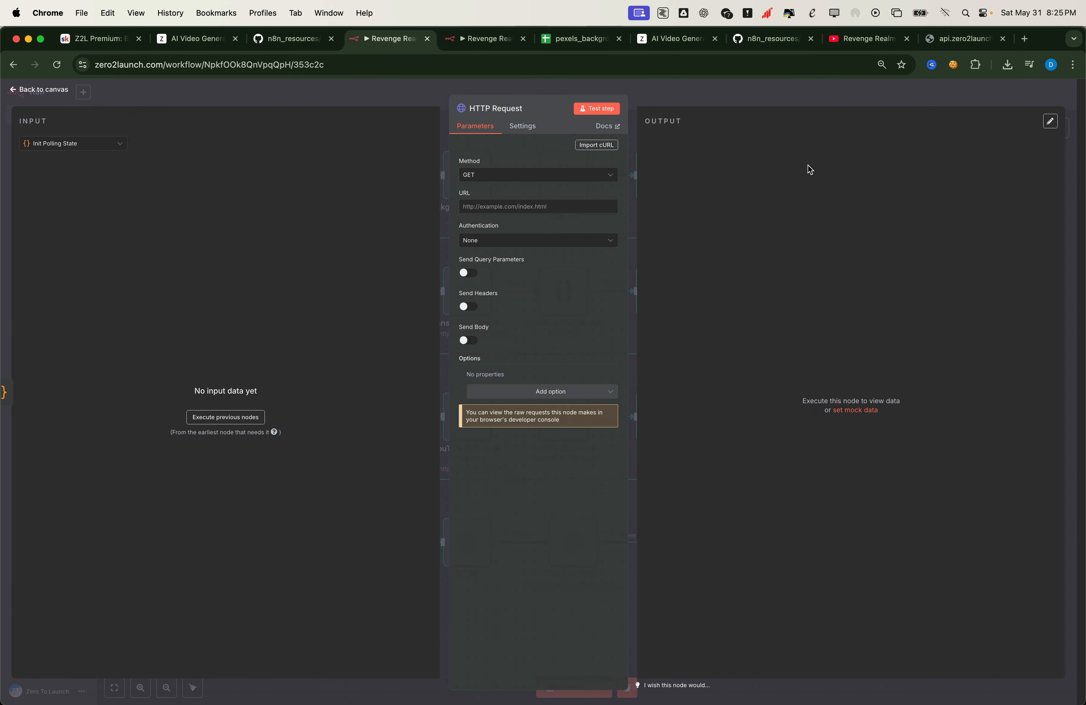
Copy the Get Video Generation Status cURL command from the Zero2Launch API docs and import it into the HTTP Request node
{"action": "left_click", "coordinate": [660, 40]}
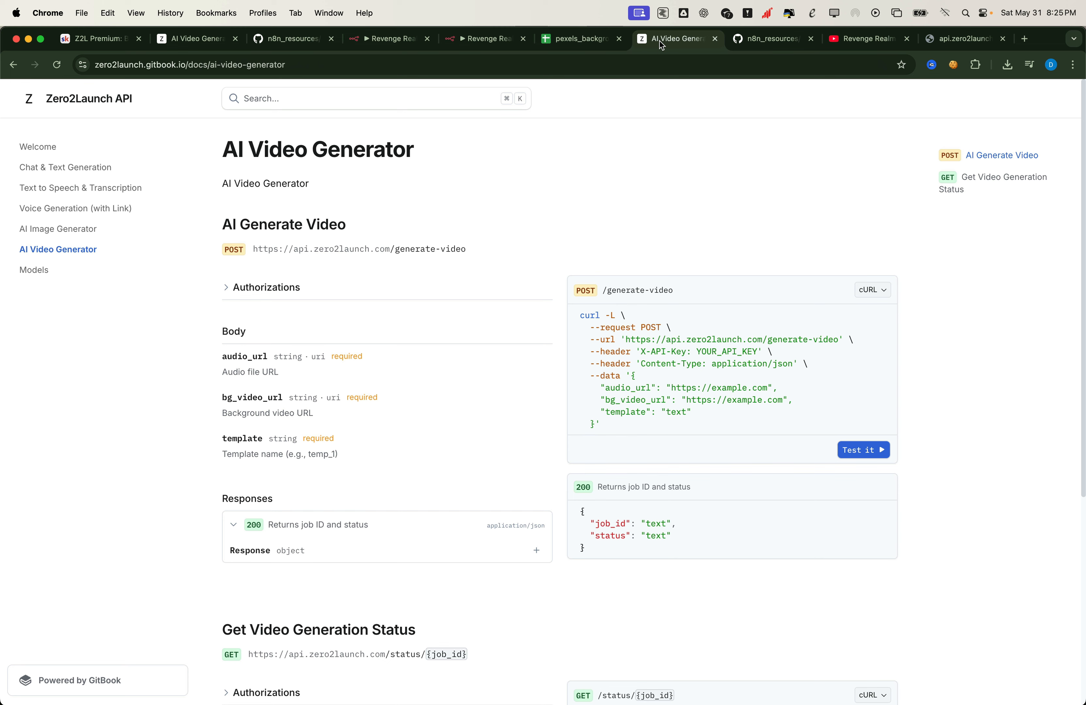
{"action": "scroll", "coordinate": [415, 397], "scroll_direction": "down", "scroll_amount": 7}
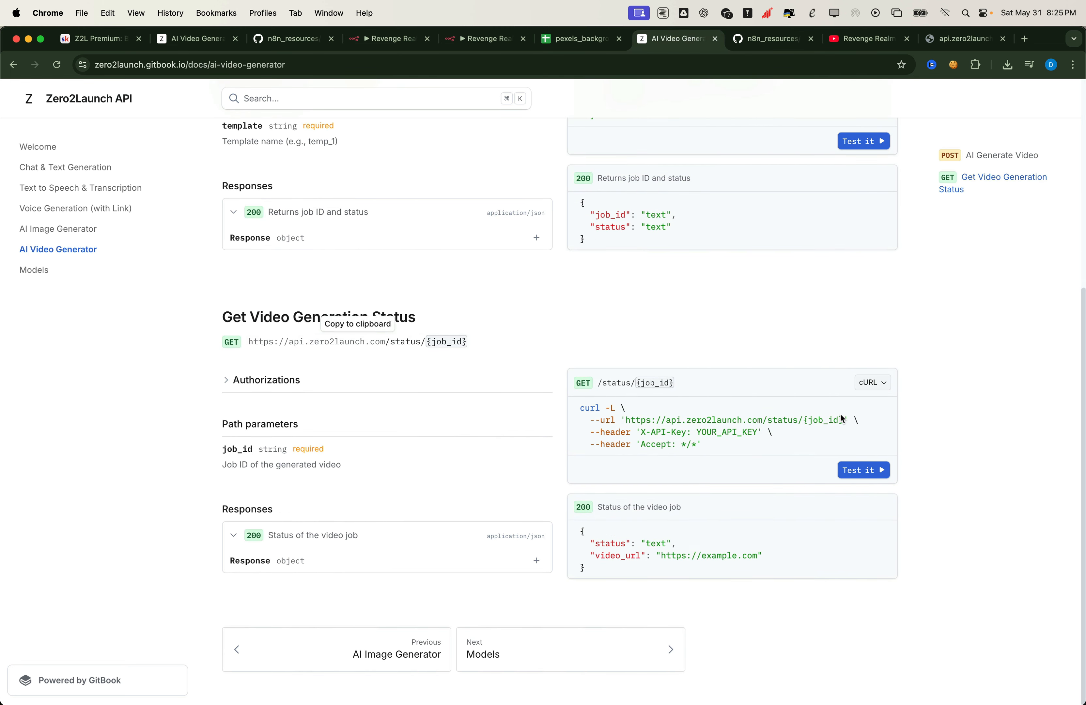
{"action": "left_click", "coordinate": [879, 410]}
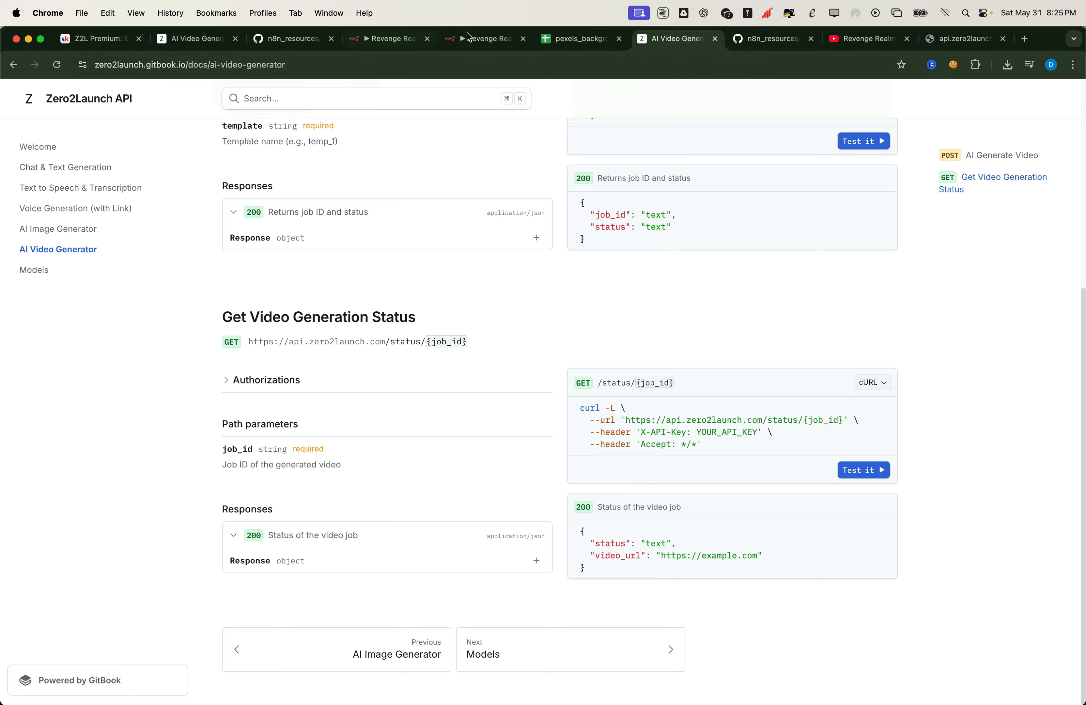
{"action": "left_click", "coordinate": [403, 37]}
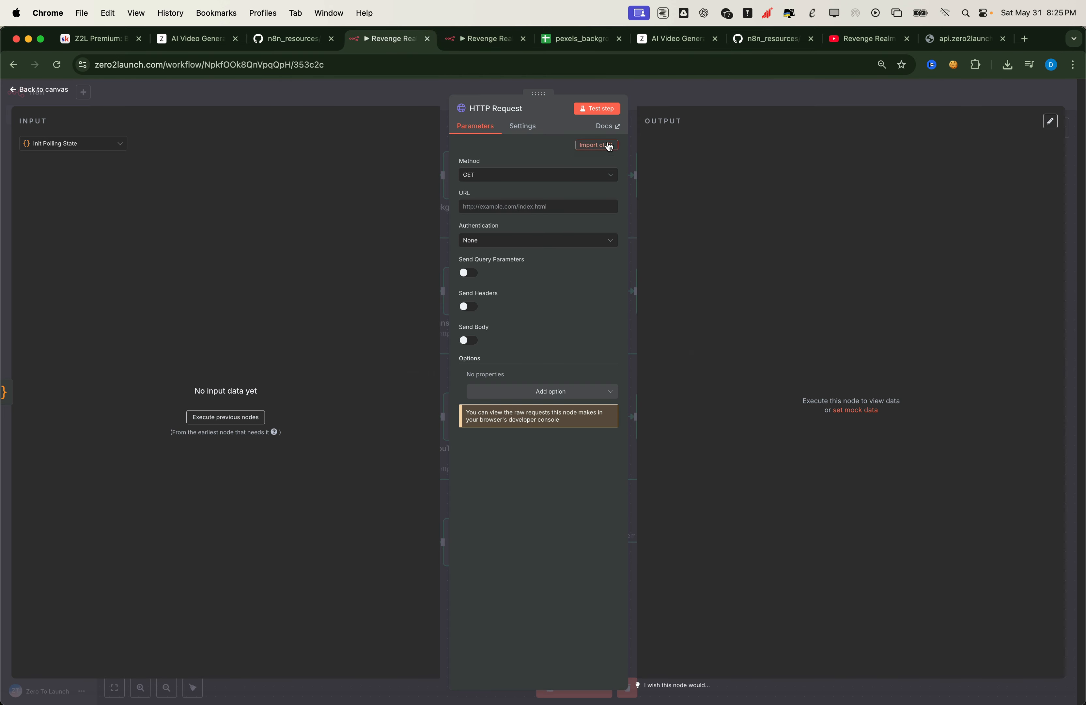
{"action": "left_click", "coordinate": [596, 144]}
{"action": "key", "text": "super+v"}
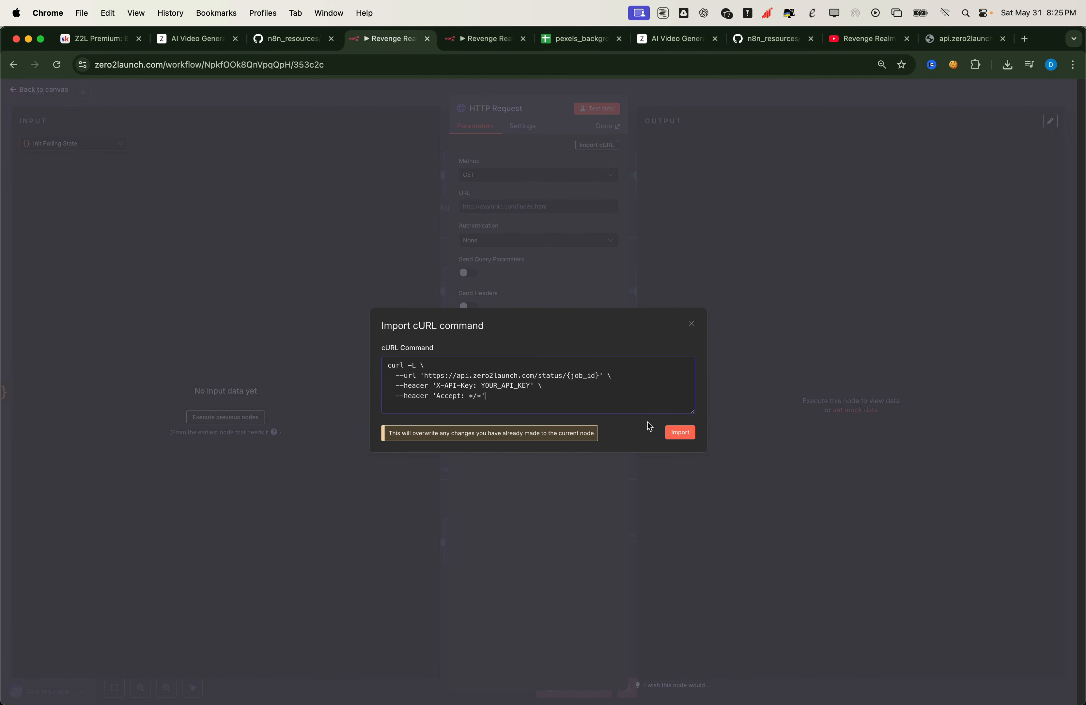
{"action": "left_click", "coordinate": [680, 432]}
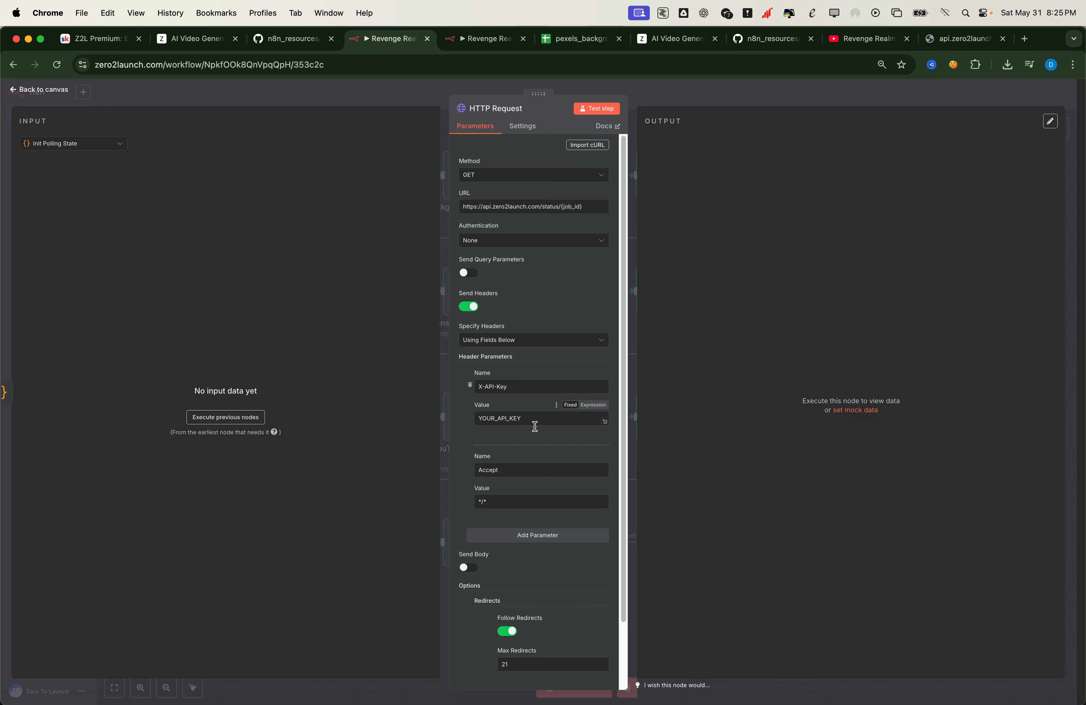
Replace the X-API-Key header's placeholder value with the API key
{"action": "double_click", "coordinate": [520, 418]}
{"action": "key", "text": "super+v"}
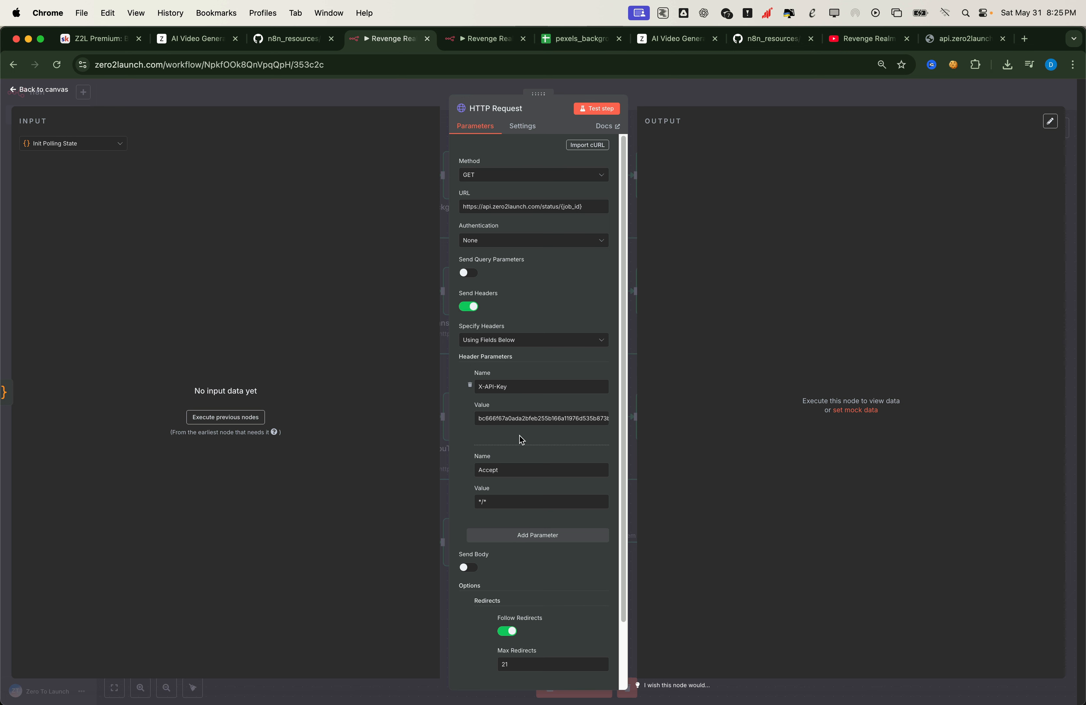
{"action": "left_click", "coordinate": [470, 467]}
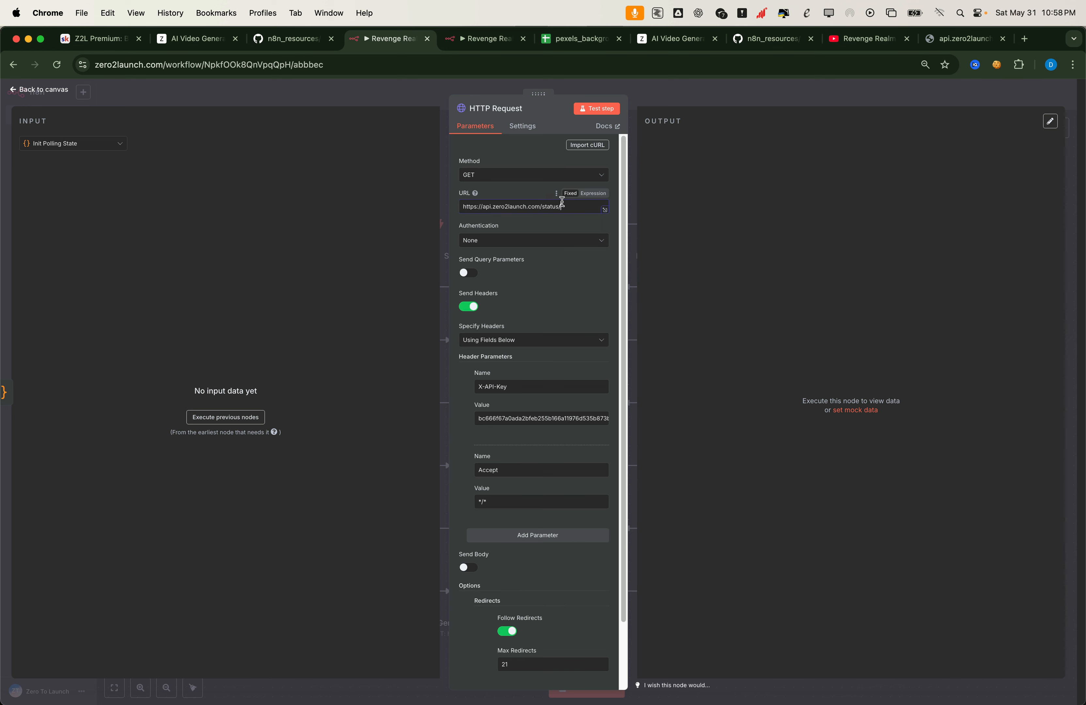
{"action": "left_click", "coordinate": [588, 195]}
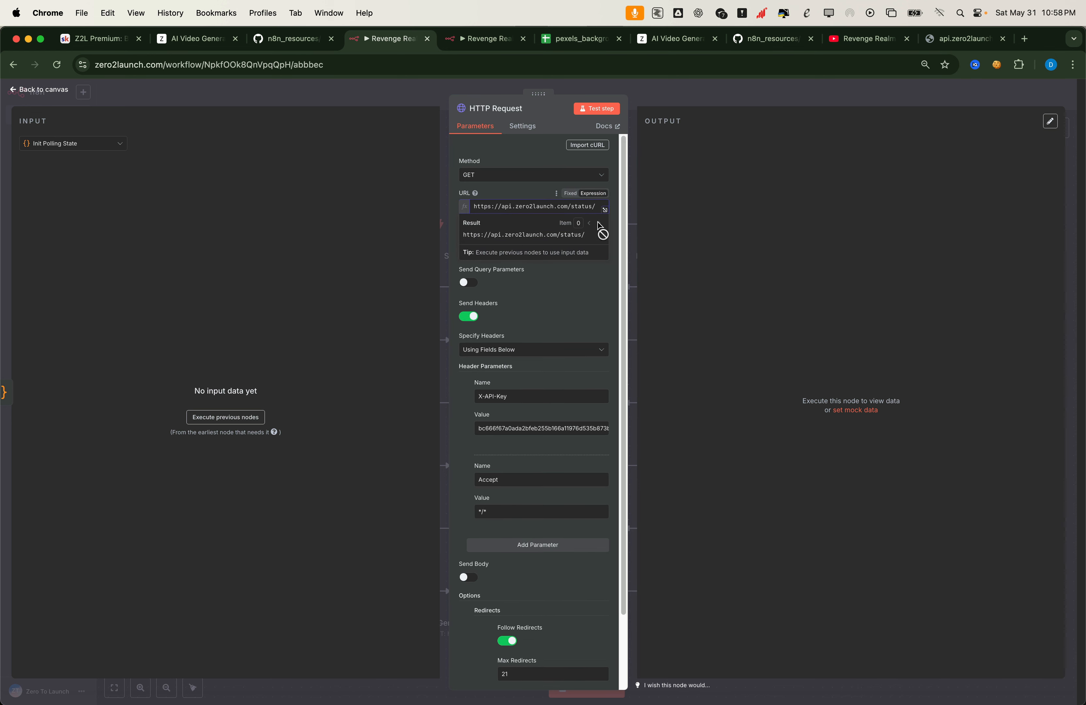
{"action": "left_click", "coordinate": [604, 211]}
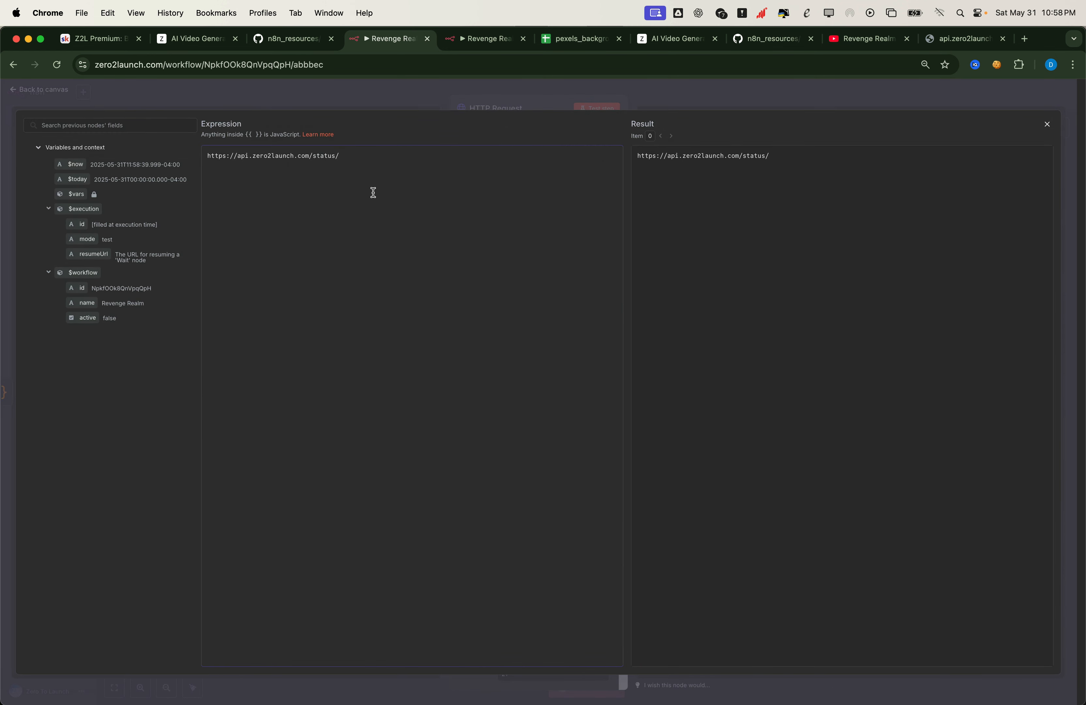
{"action": "key", "text": "super+v"}
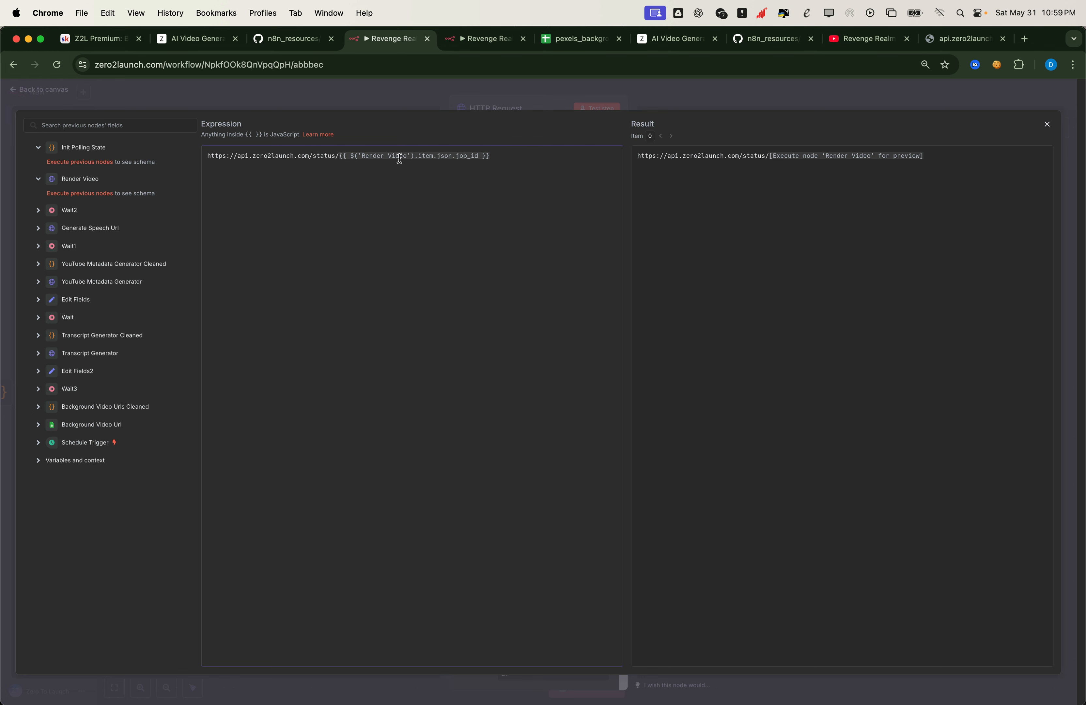
{"action": "left_click", "coordinate": [342, 102]}
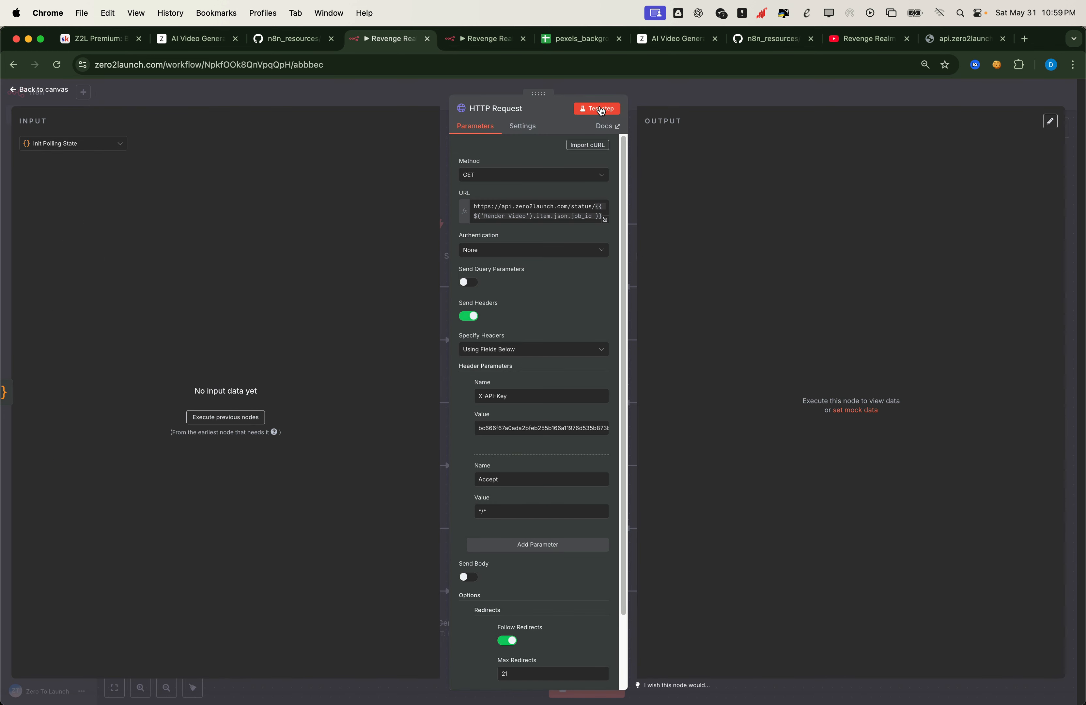
{"action": "left_click", "coordinate": [600, 109]}
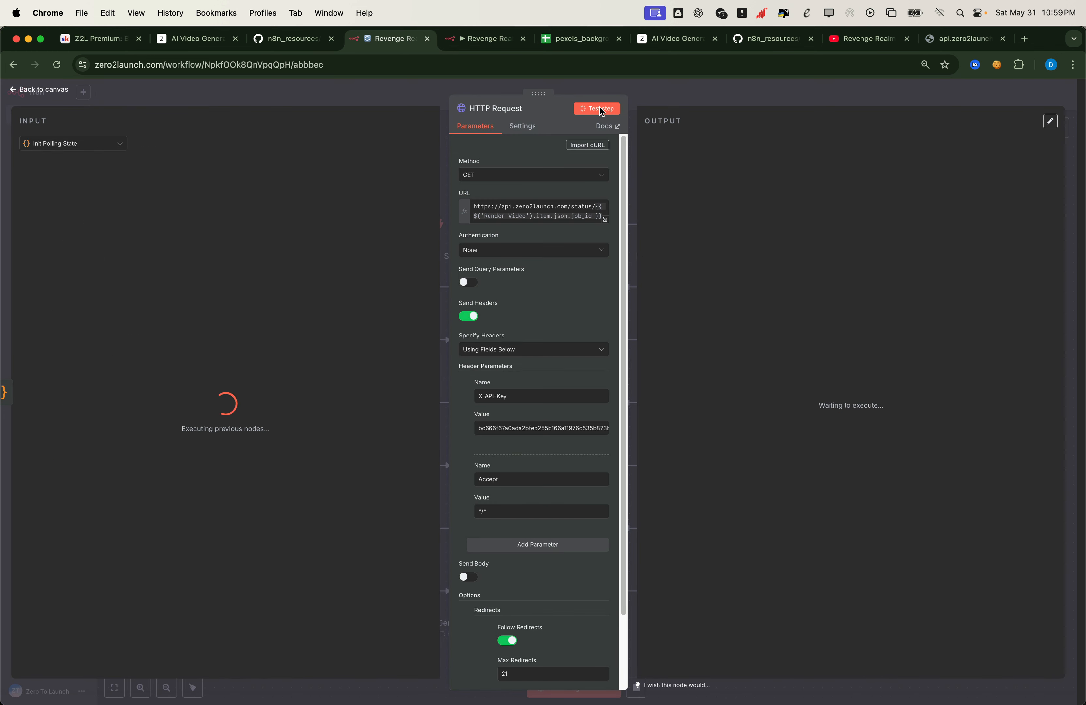
{"action": "left_click", "coordinate": [479, 89]}
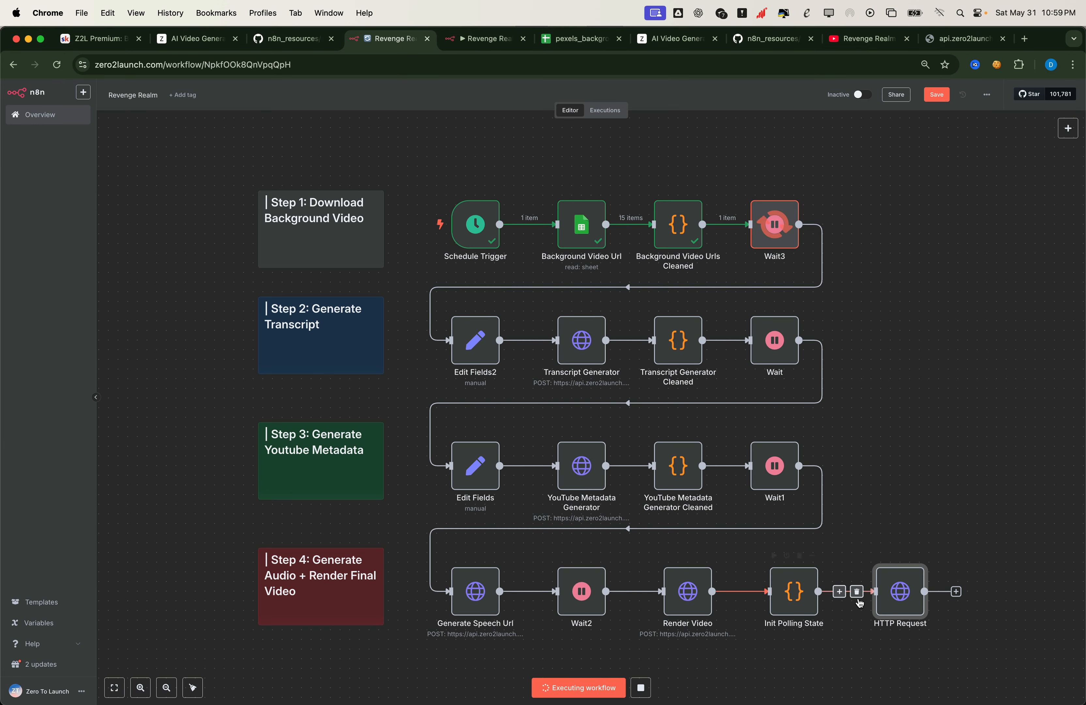
Rename the HTTP Request node Check Video Status and return to the canvas
{"action": "double_click", "coordinate": [897, 594]}
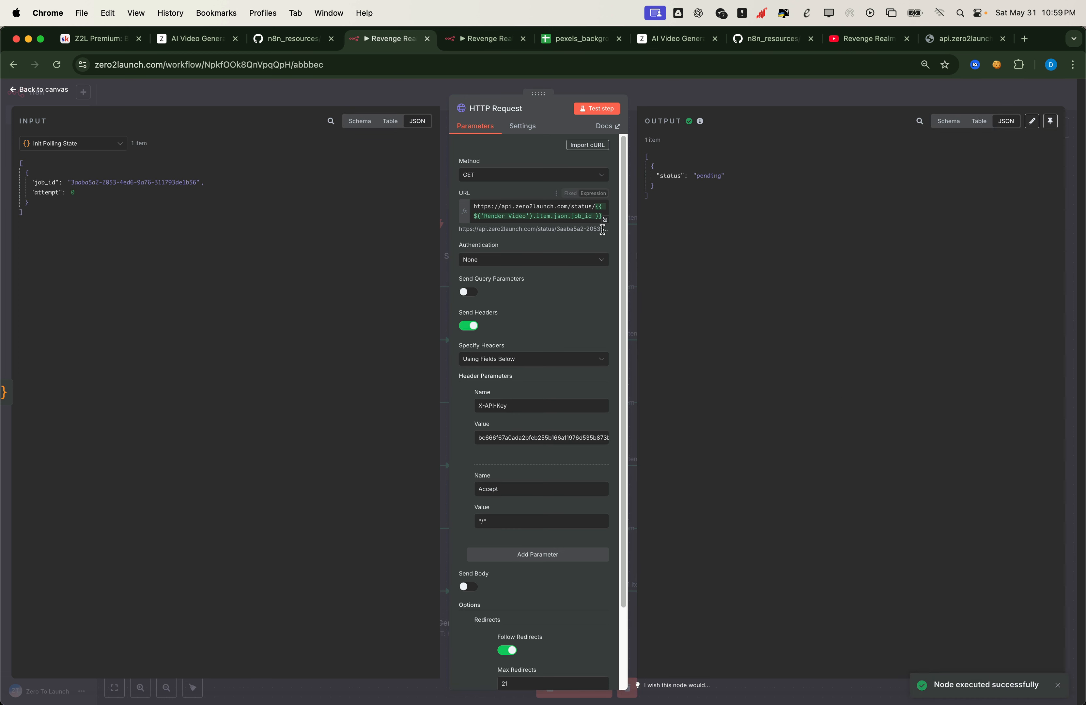
{"action": "left_click", "coordinate": [522, 109]}
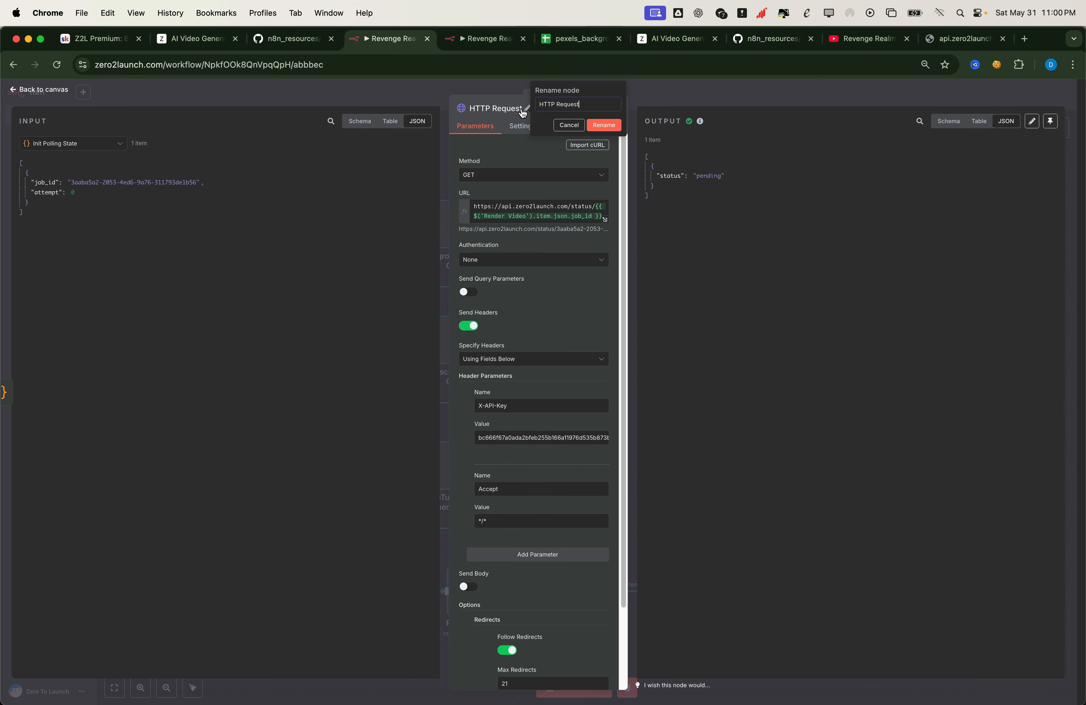
{"action": "key", "text": "super+a"}
{"action": "type", "text": "Check"}
{"action": "left_click", "coordinate": [604, 124]}
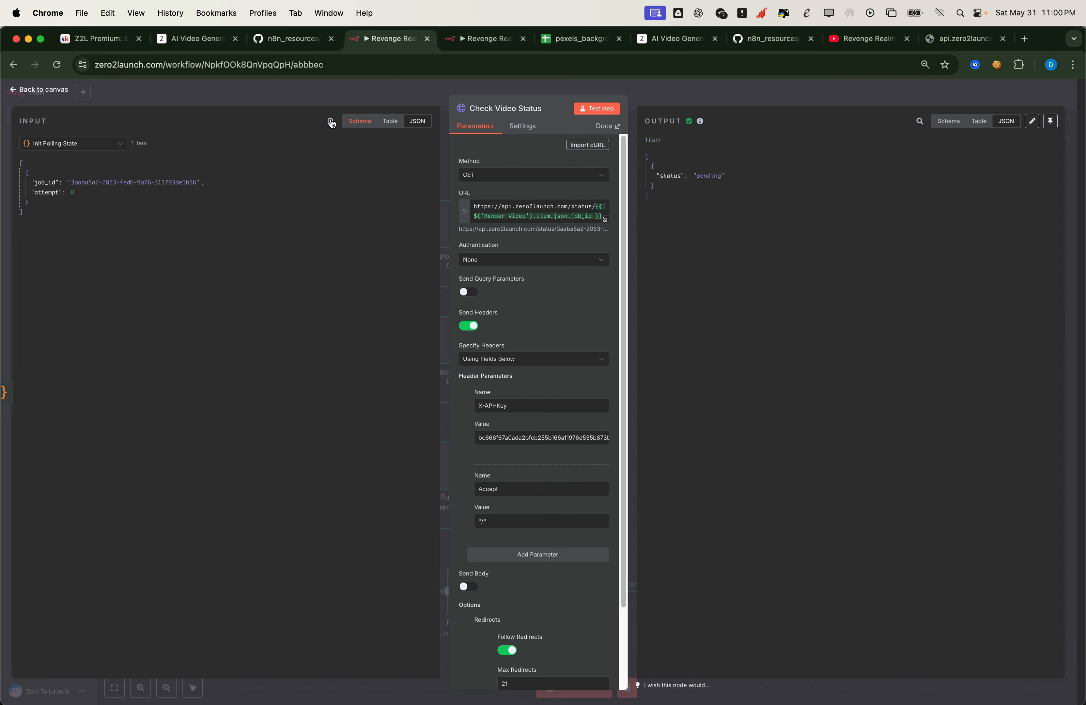
{"action": "left_click", "coordinate": [161, 99]}
Add an If node after Check Video Status with the condition {{ $json.status }} is equal to done
{"action": "scroll", "coordinate": [794, 556], "scroll_direction": "right", "scroll_amount": 2}
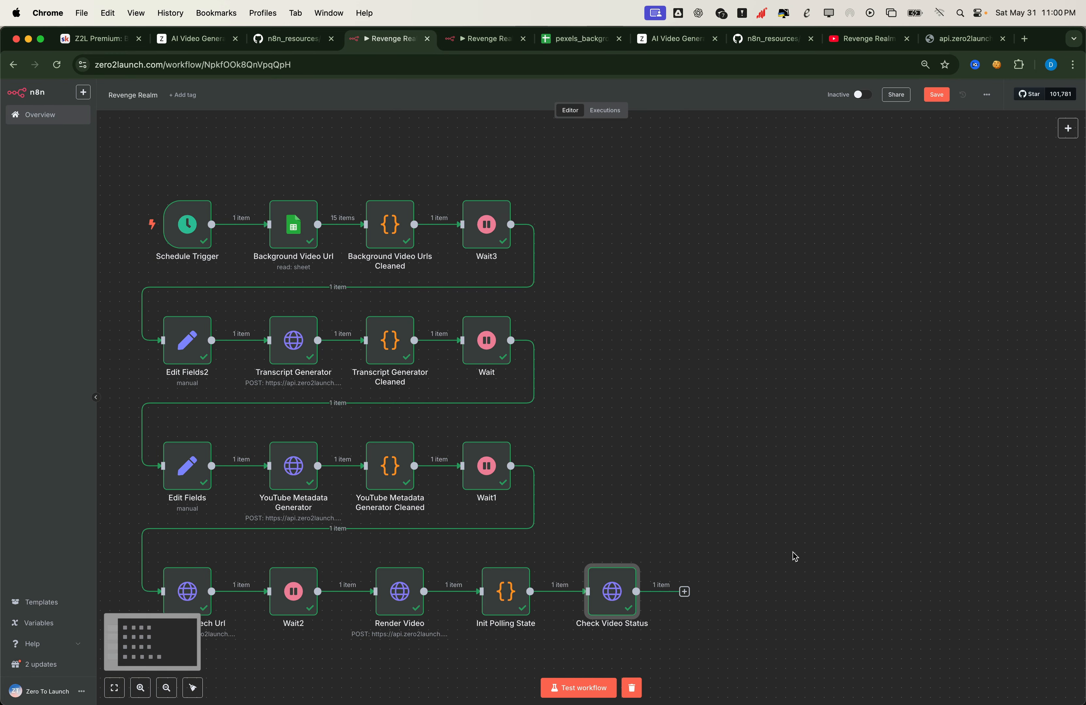
{"action": "scroll", "coordinate": [795, 556], "scroll_direction": "down", "scroll_amount": 8}
{"action": "scroll", "coordinate": [795, 557], "scroll_direction": "right", "scroll_amount": 3}
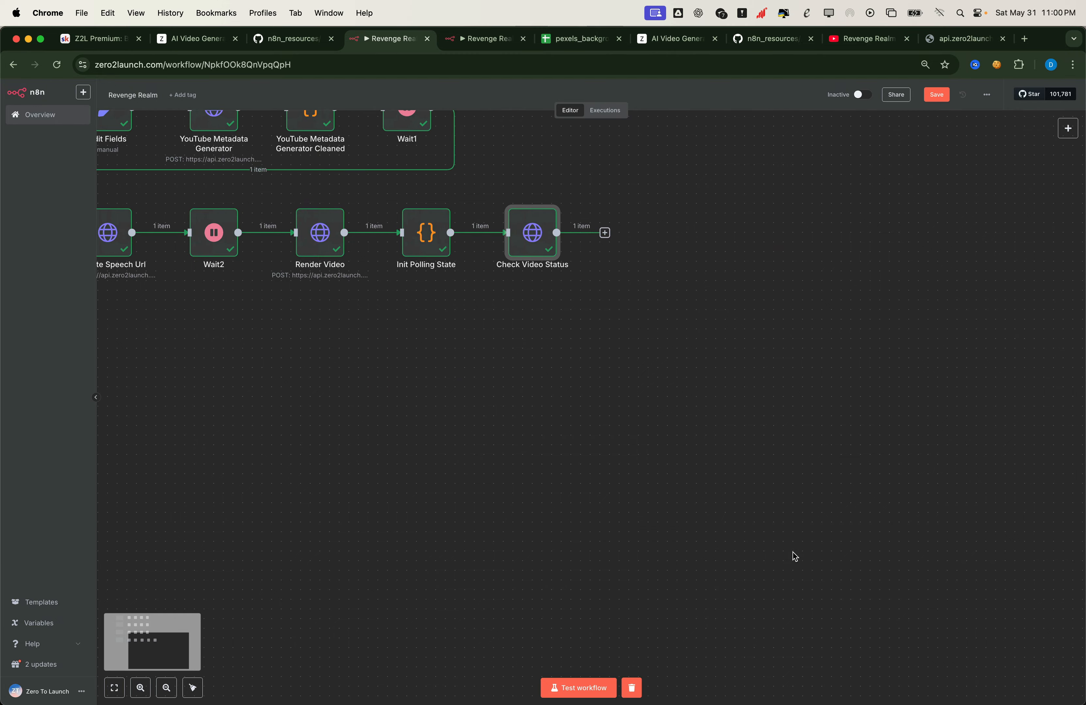
{"action": "left_click", "coordinate": [605, 233]}
{"action": "type", "text": "if"}
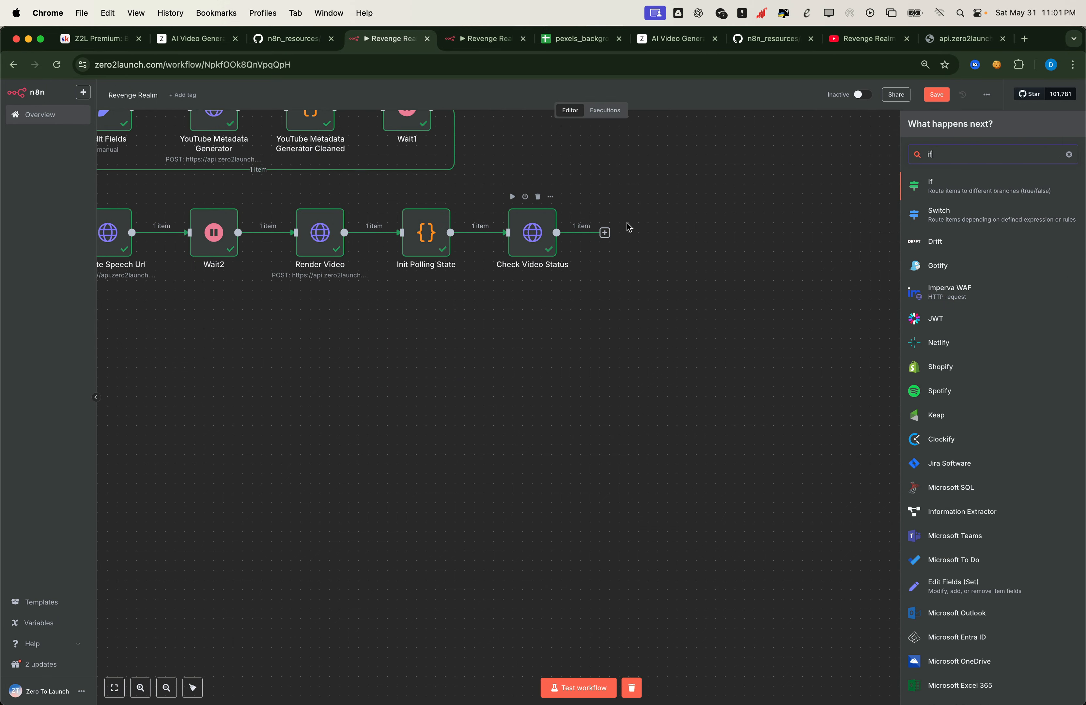
{"action": "left_click", "coordinate": [932, 188]}
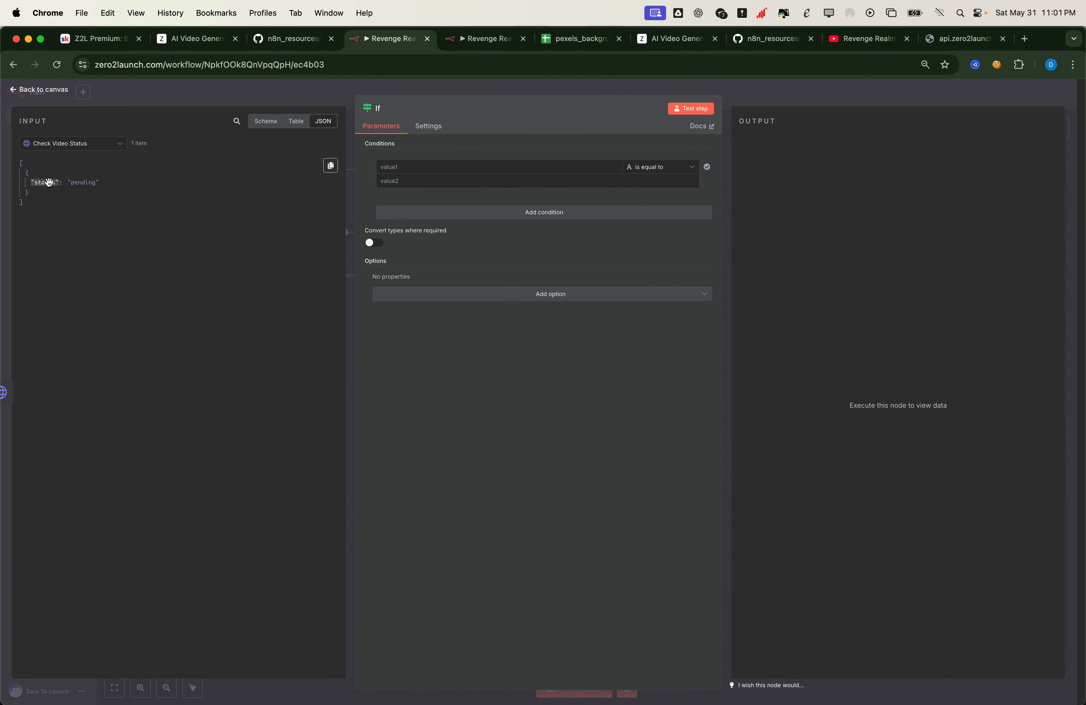
{"action": "left_click_drag", "start_coordinate": [49, 182], "coordinate": [389, 167]}
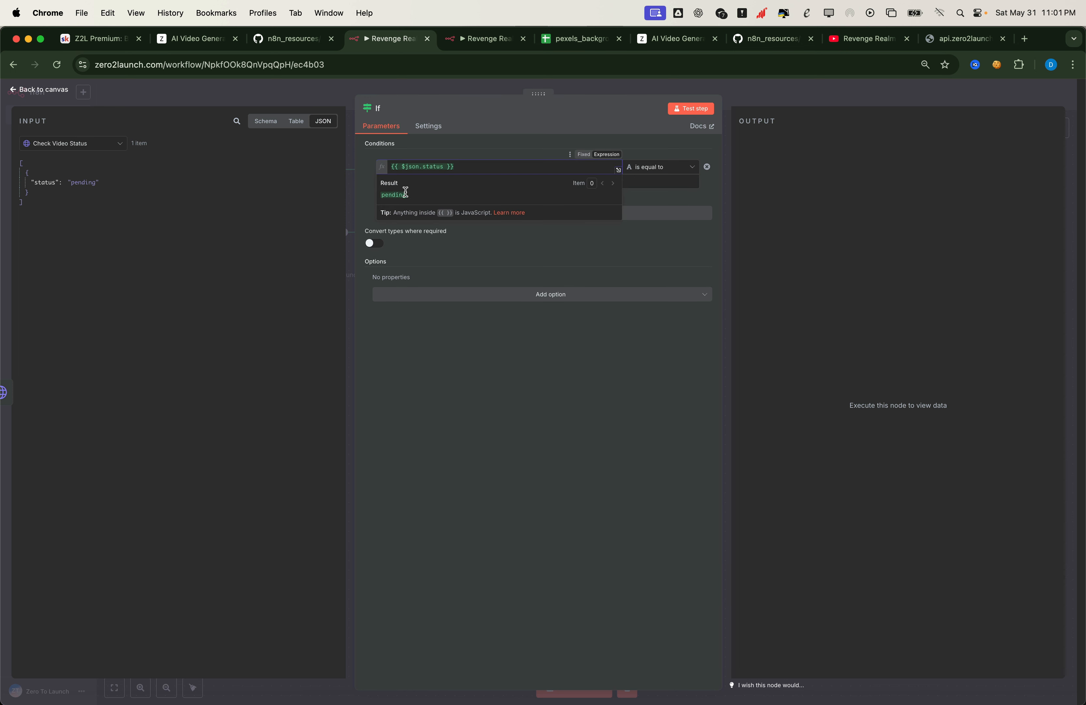
{"action": "left_click", "coordinate": [498, 253]}
{"action": "left_click", "coordinate": [435, 185]}
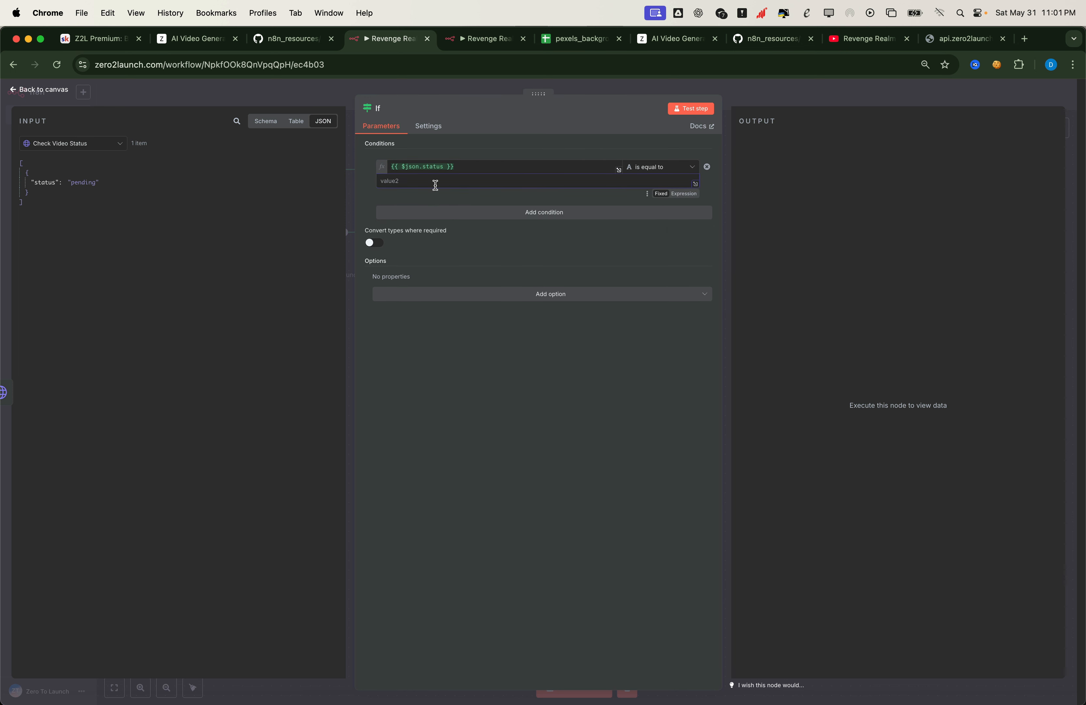
{"action": "type", "text": "done"}
Rename the If node "If Done?" and return to the canvas
{"action": "left_click", "coordinate": [385, 110]}
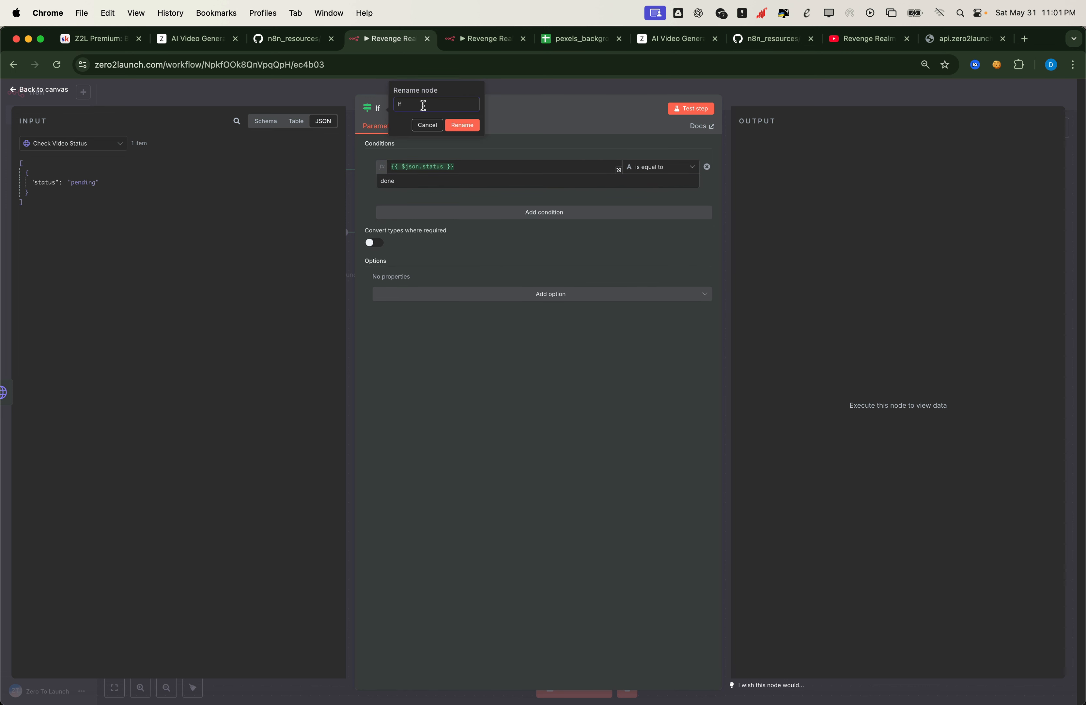
{"action": "type", "text": "Done?"}
{"action": "left_click", "coordinate": [457, 125]}
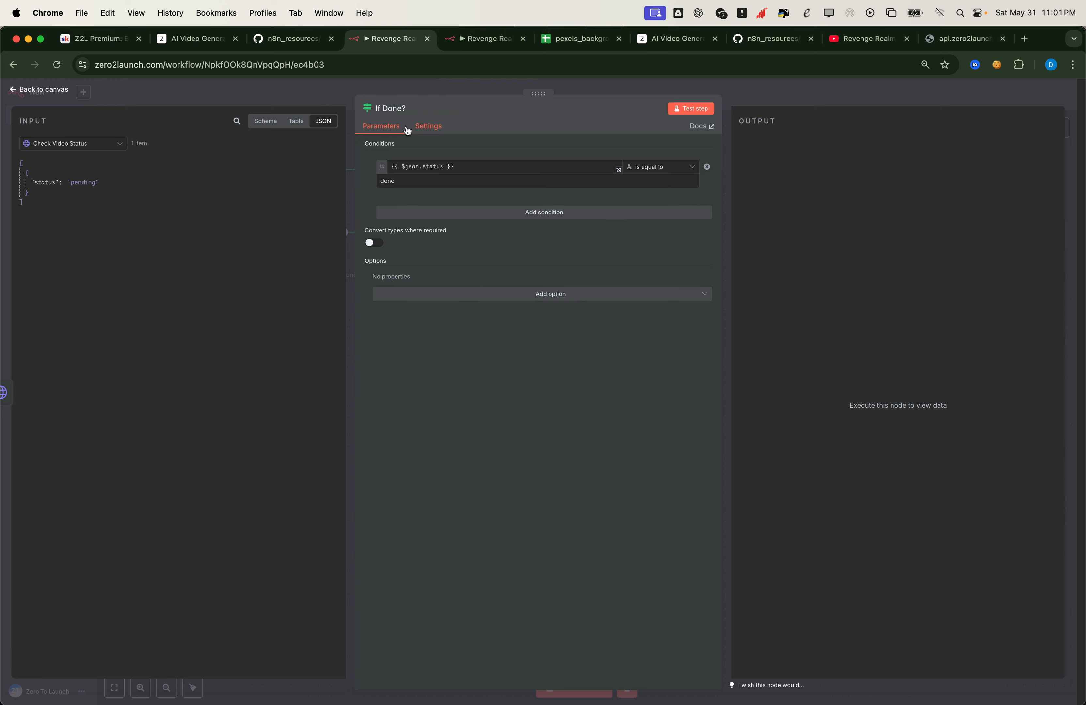
{"action": "left_click", "coordinate": [187, 90]}
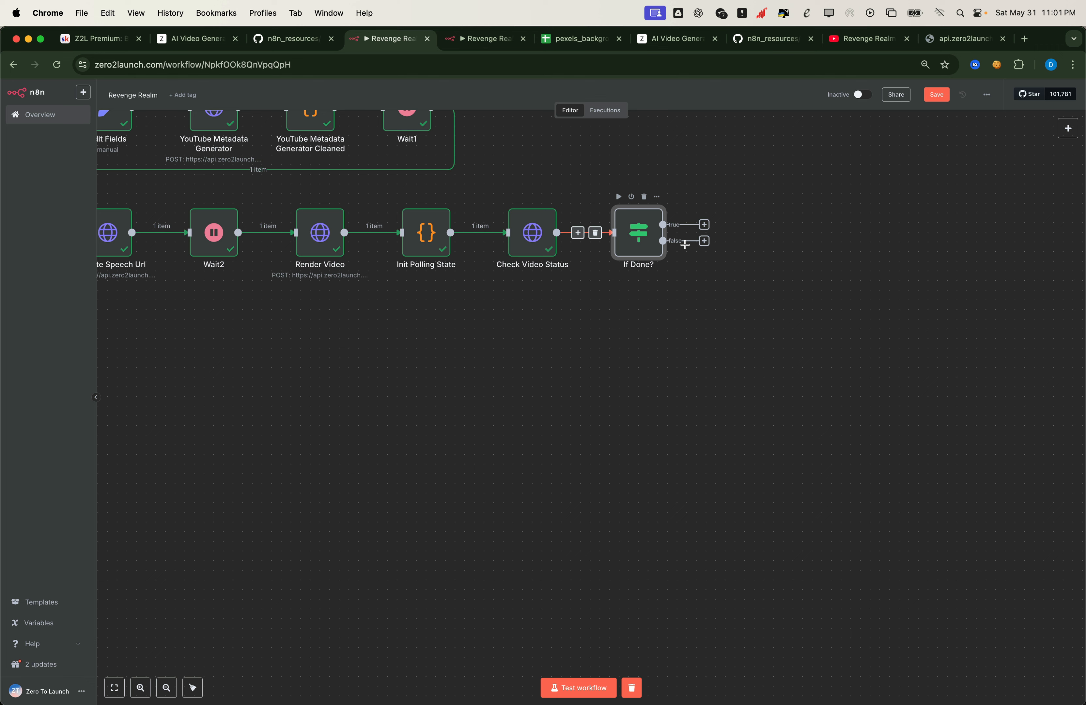
Add a Wait node on the false branch of If Done? and set its wait amount to 60 seconds
{"action": "left_click", "coordinate": [703, 247]}
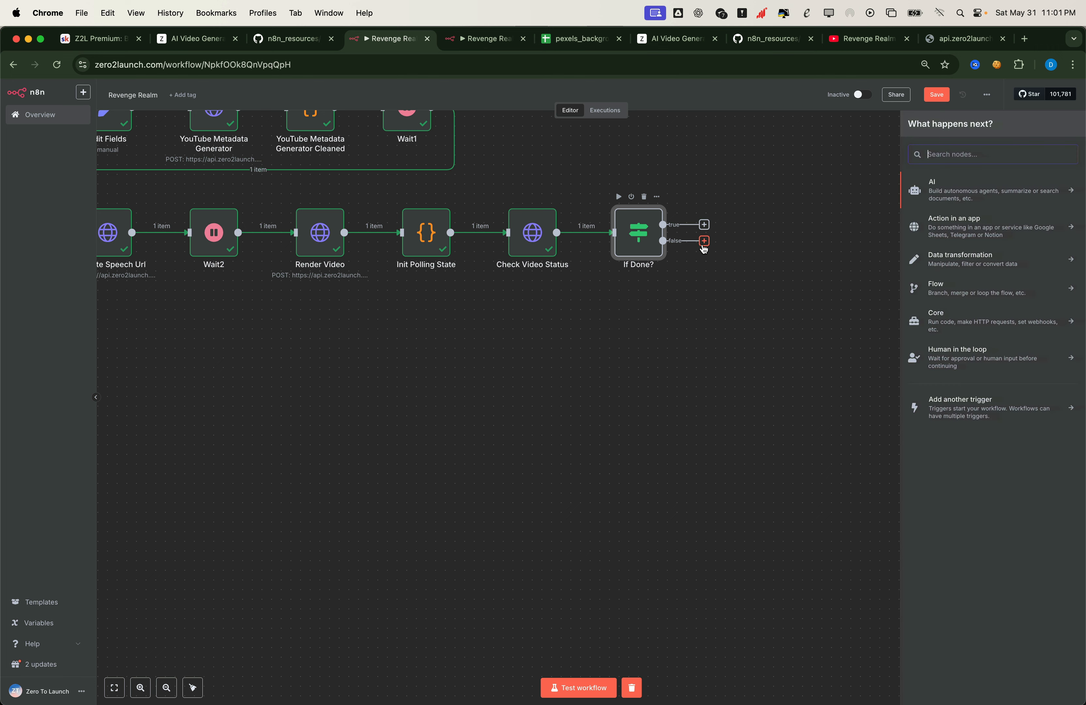
{"action": "type", "text": "W"}
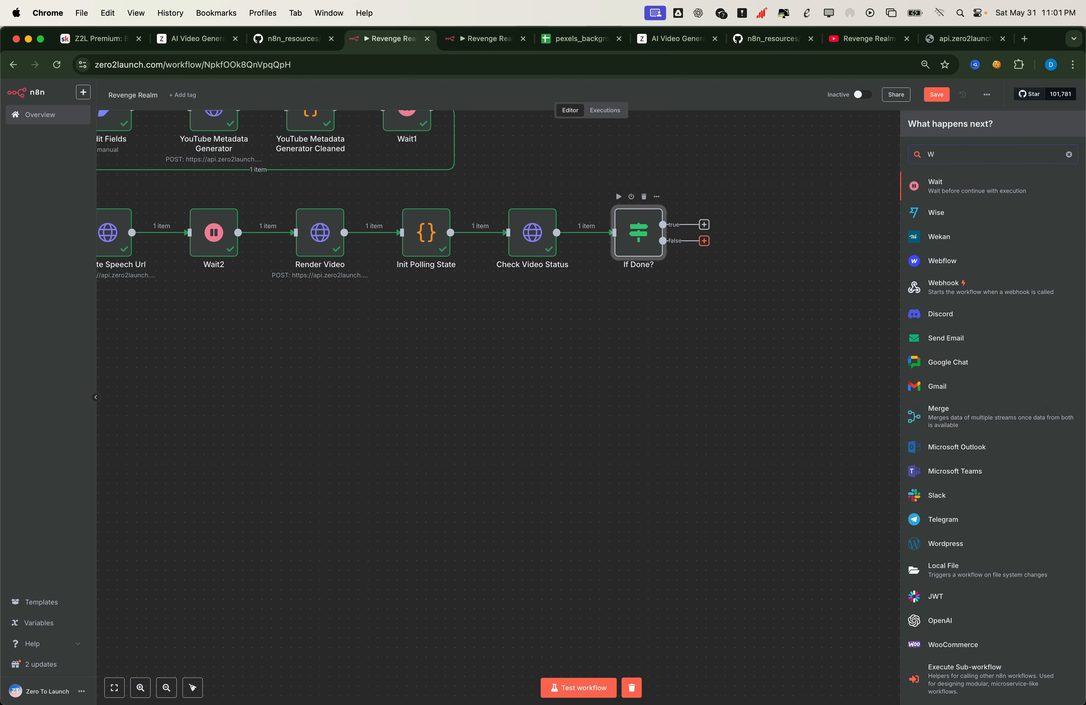
{"action": "left_click", "coordinate": [979, 192]}
{"action": "left_click", "coordinate": [515, 192]}
{"action": "type", "text": "60"}
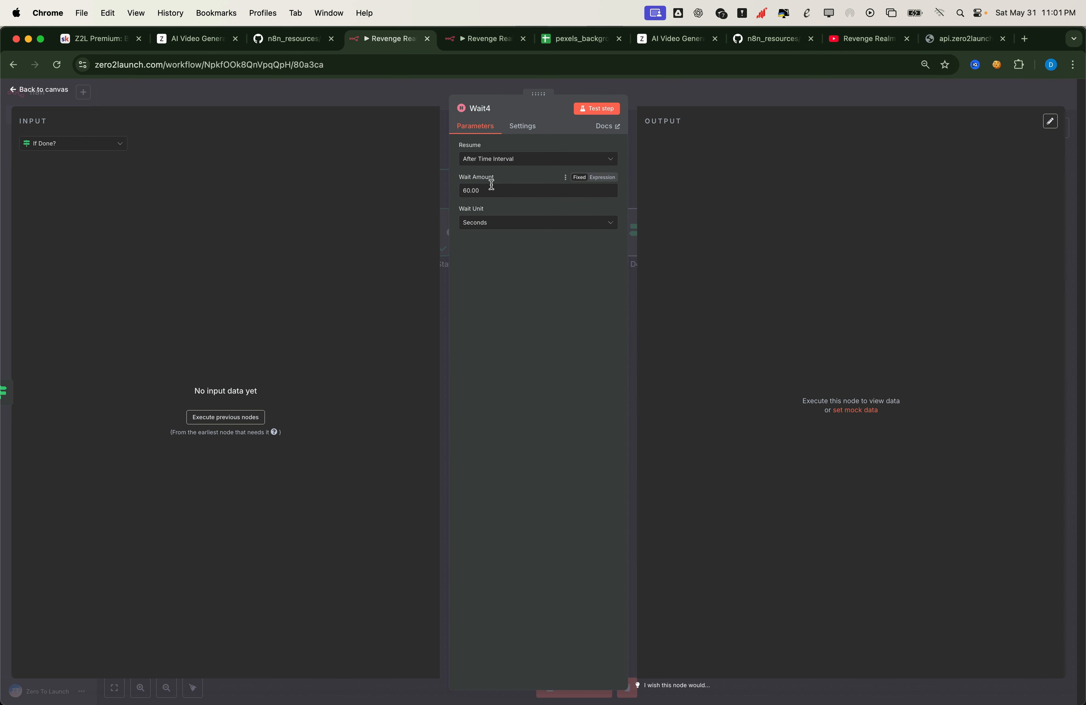
Rename the new Wait node Wait 60s and return to the canvas
{"action": "left_click", "coordinate": [494, 109]}
{"action": "key", "text": "BackSpace"}
{"action": "type", "text": "60s"}
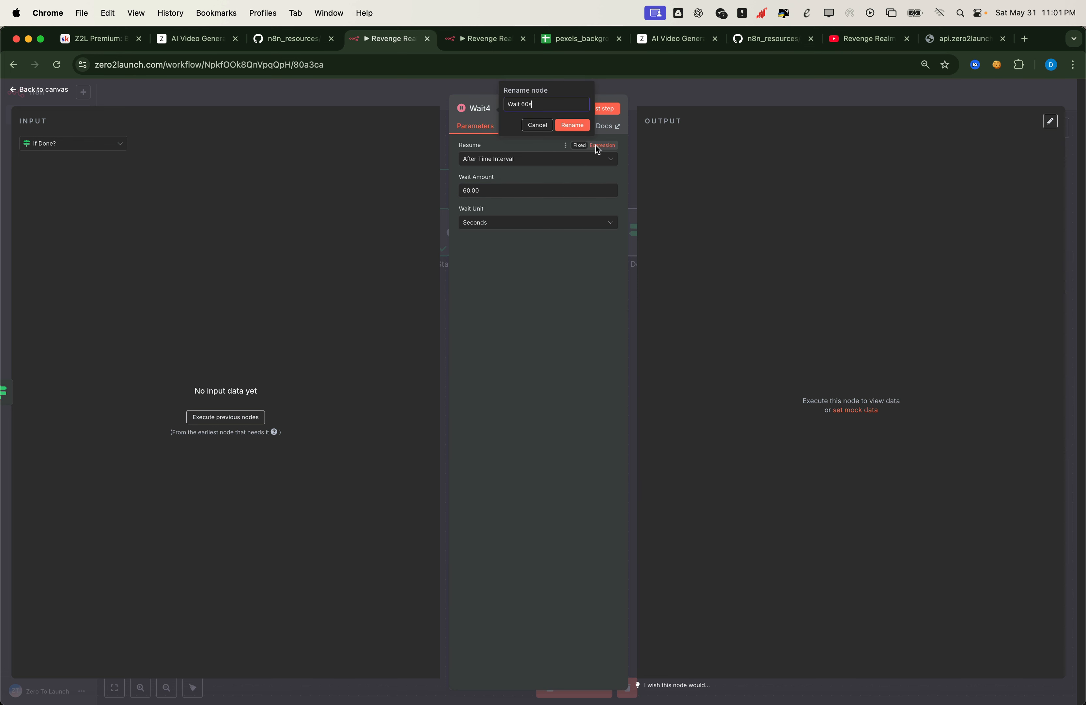
{"action": "left_click", "coordinate": [574, 125]}
{"action": "left_click", "coordinate": [438, 119]}
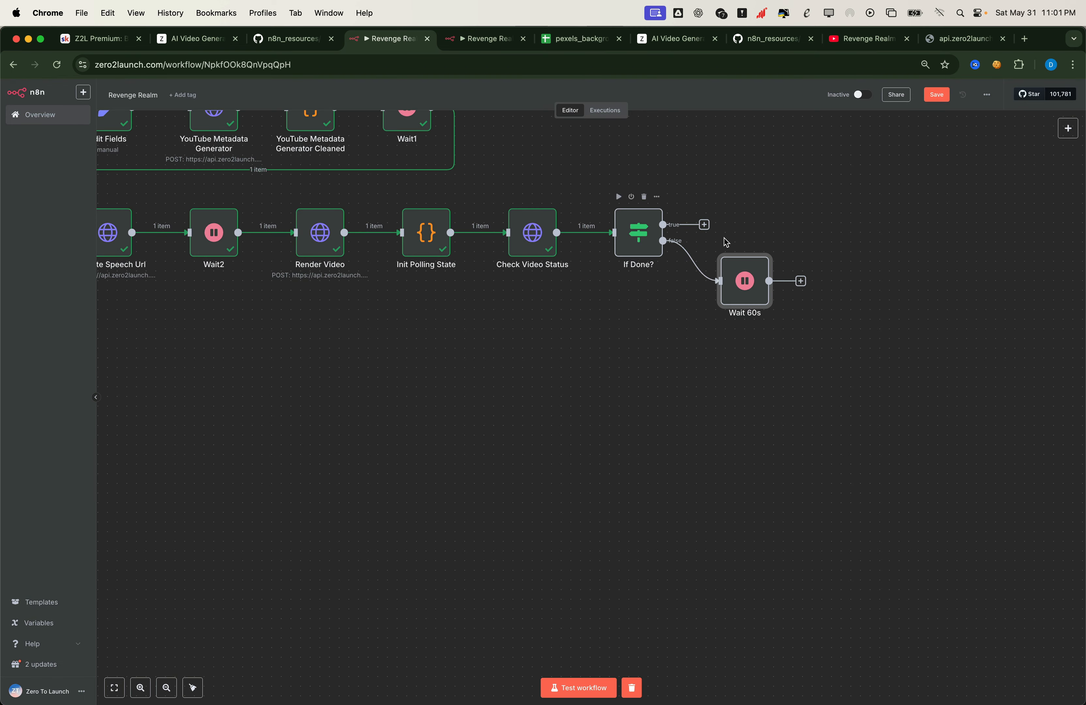
Add a Code node after Wait 60s that increments Init Polling State's attempt, throws 'Polling exceeded max attempts' at 20 or more, and returns task_id and attempt
{"action": "left_click", "coordinate": [800, 281]}
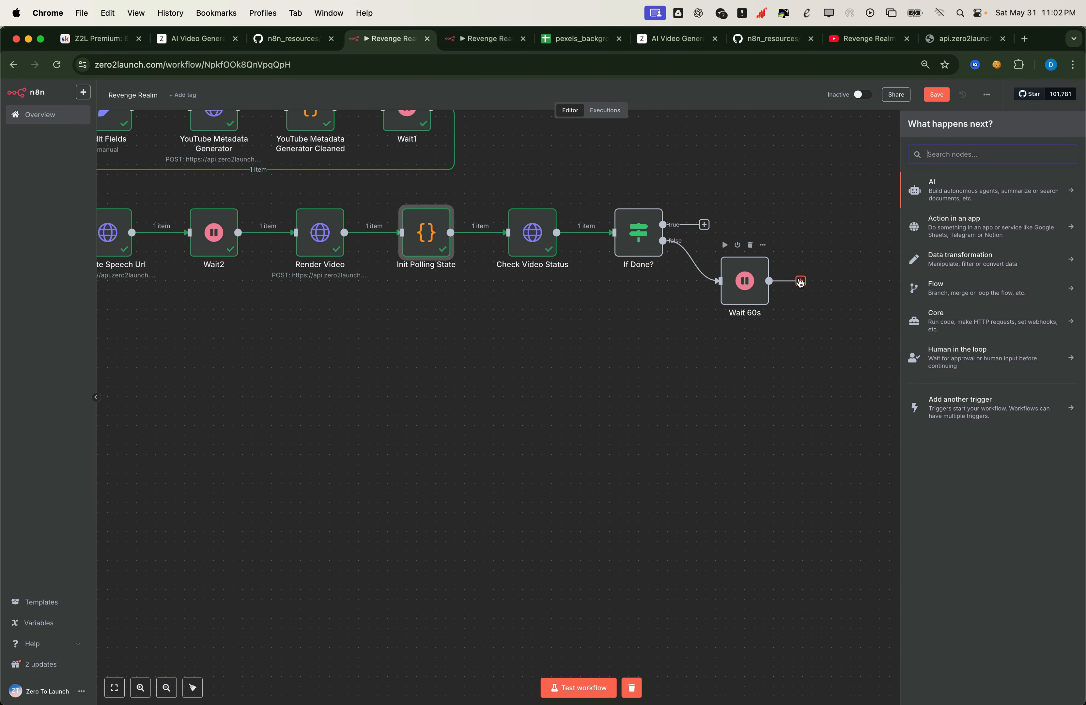
{"action": "type", "text": "code"}
{"action": "left_click", "coordinate": [942, 185]}
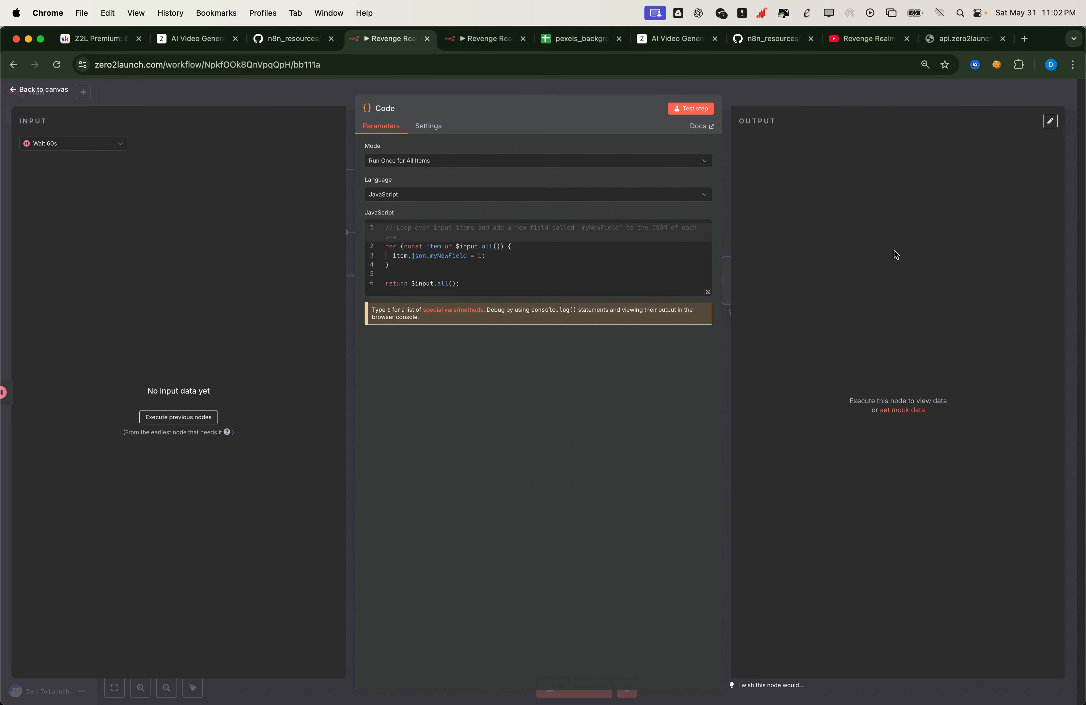
{"action": "left_click", "coordinate": [96, 144]}
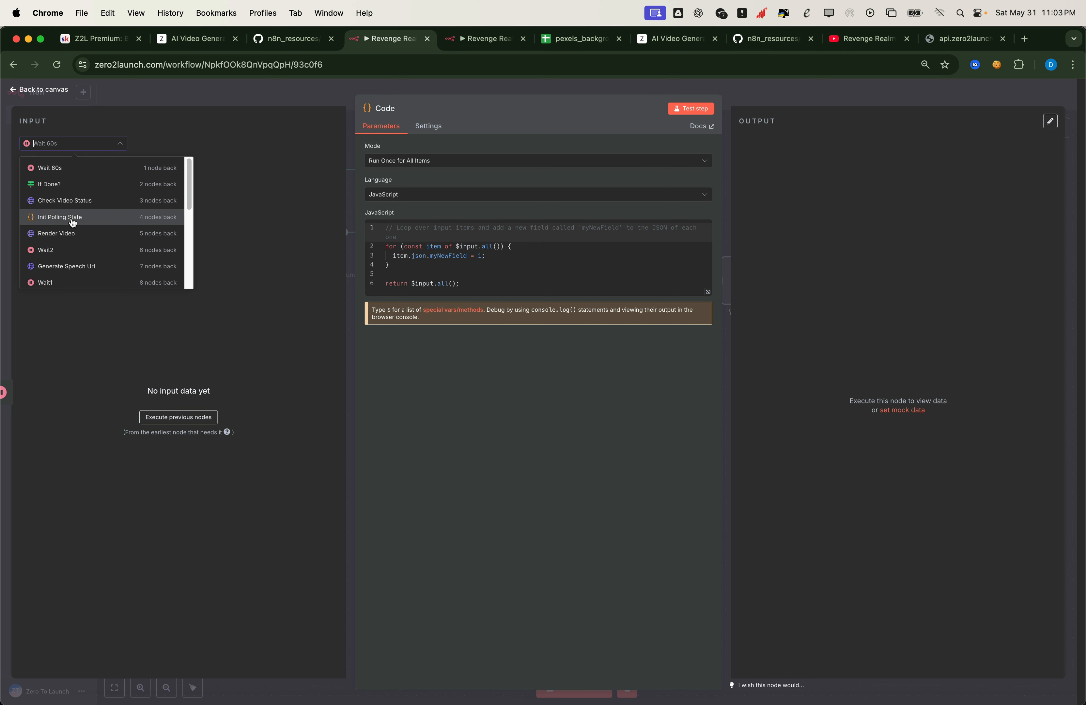
{"action": "left_click", "coordinate": [72, 218]}
{"action": "left_click", "coordinate": [517, 259]}
{"action": "key", "text": "super+a"}
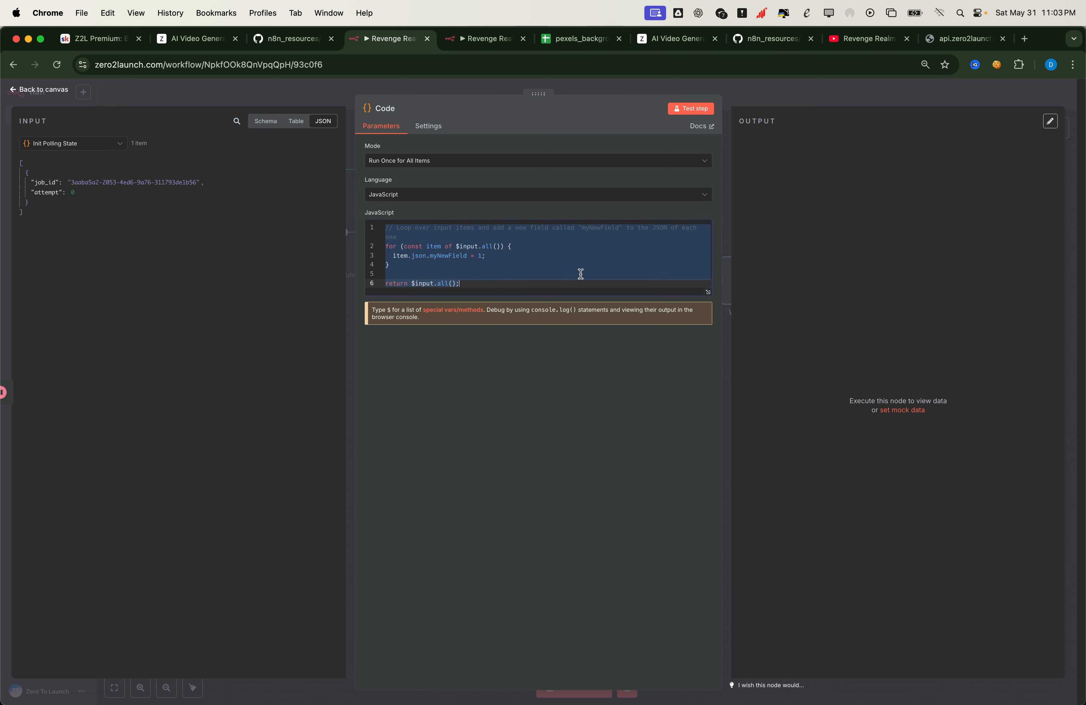
{"action": "type", "text": "let attempt = $('Init Polling State').first().json.attempt + 1; if (attempt >= 20) {   throw new Error('Polling exceeded max attempts'); } return [{ json: { task_id: $('Init Polling State').first().json.job_id, attempt } }];"}
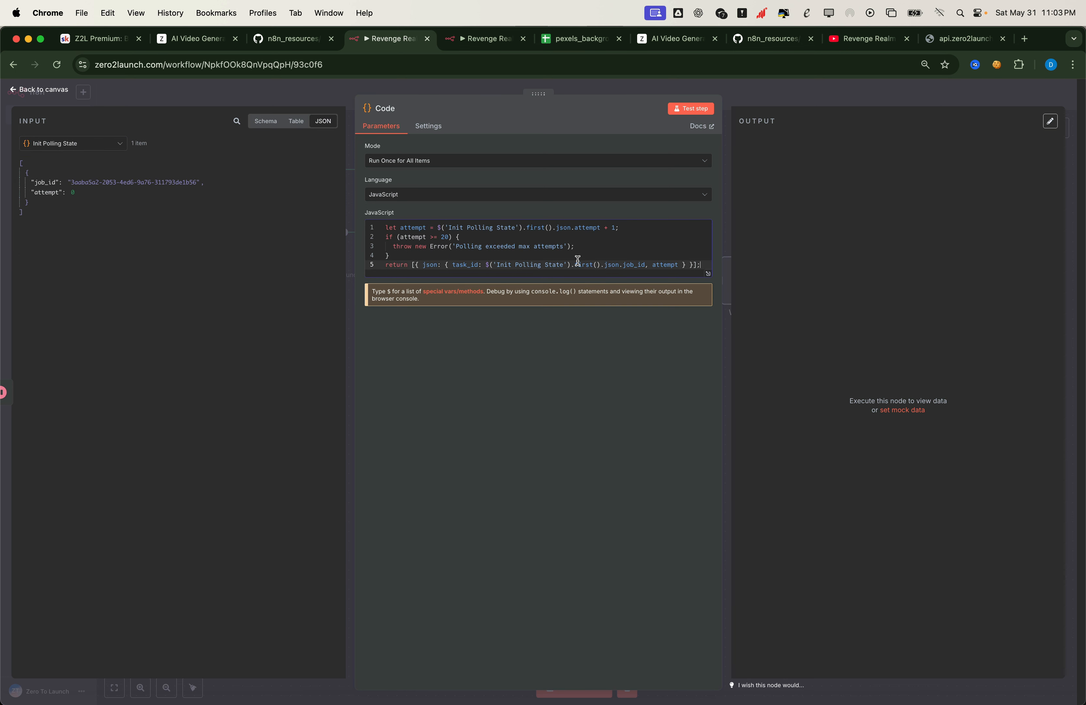
Rename the Code node Increment Attempt and connect its output back to the input of Check Video Status
{"action": "left_click", "coordinate": [398, 111]}
{"action": "type", "text": "Increment Attemp"}
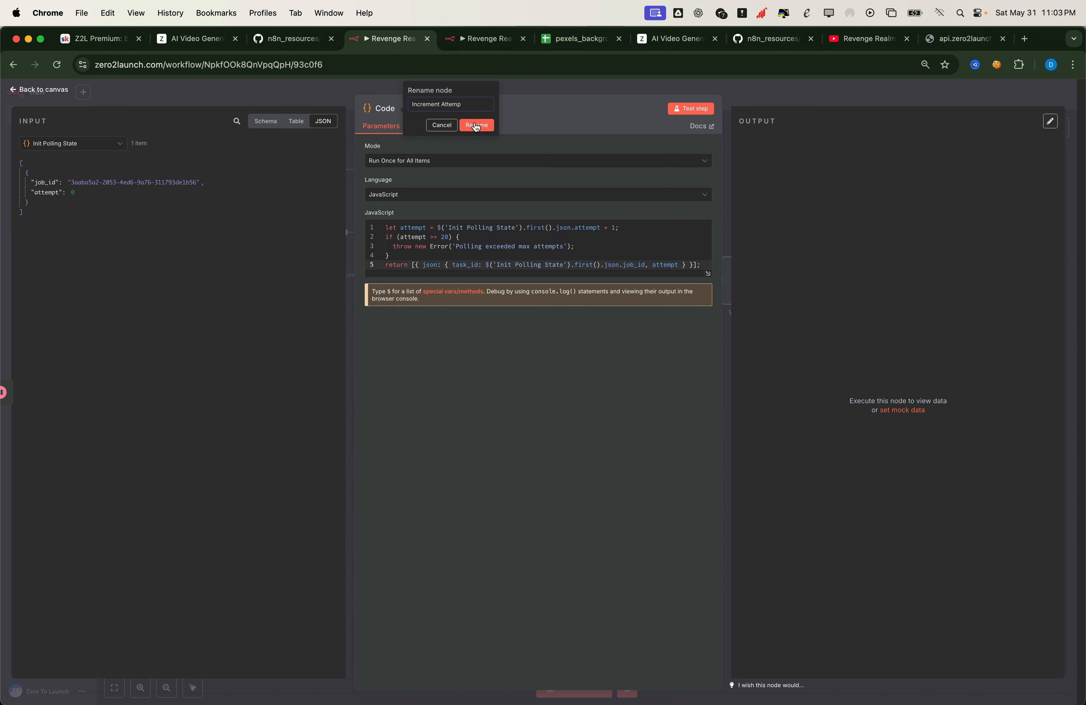
{"action": "type", "text": "t"}
{"action": "left_click", "coordinate": [473, 126]}
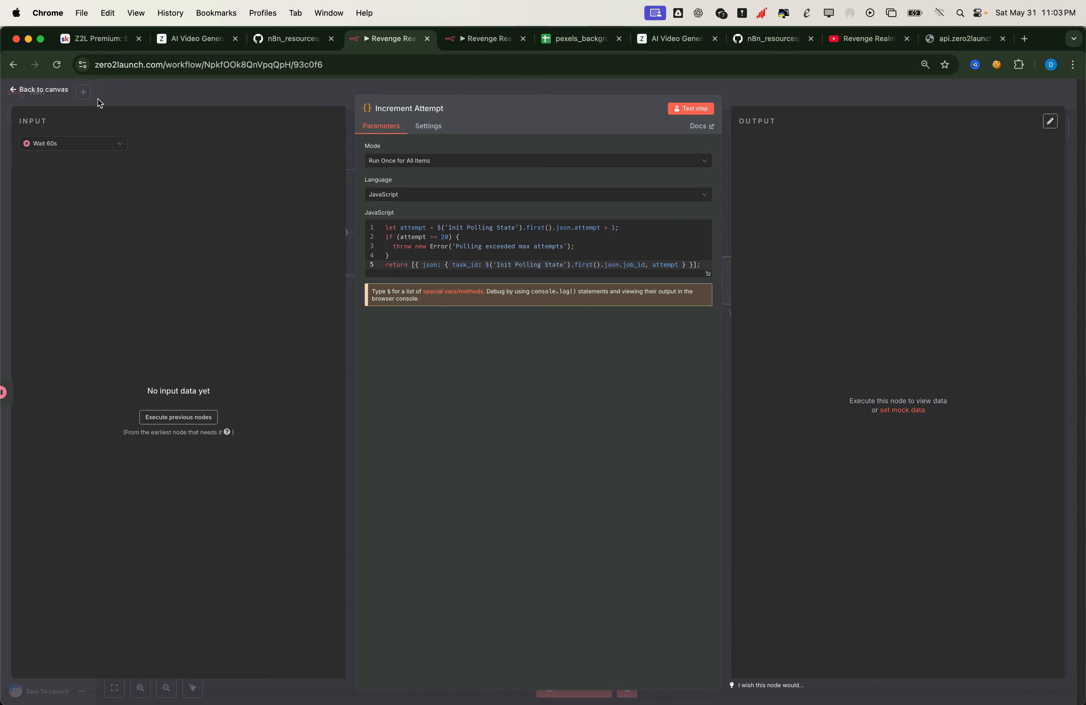
{"action": "left_click", "coordinate": [99, 101]}
{"action": "left_click_drag", "start_coordinate": [875, 281], "coordinate": [502, 252]}
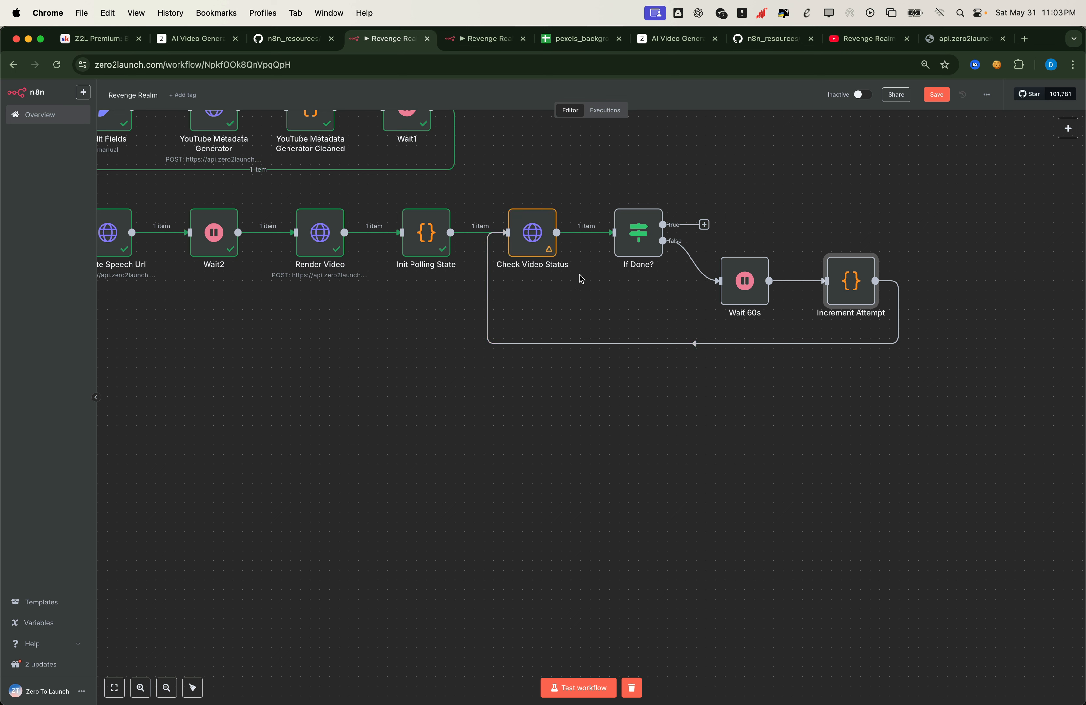
Execute the Check Video Status node again and examine the status and video_url in its output
{"action": "left_click", "coordinate": [636, 238]}
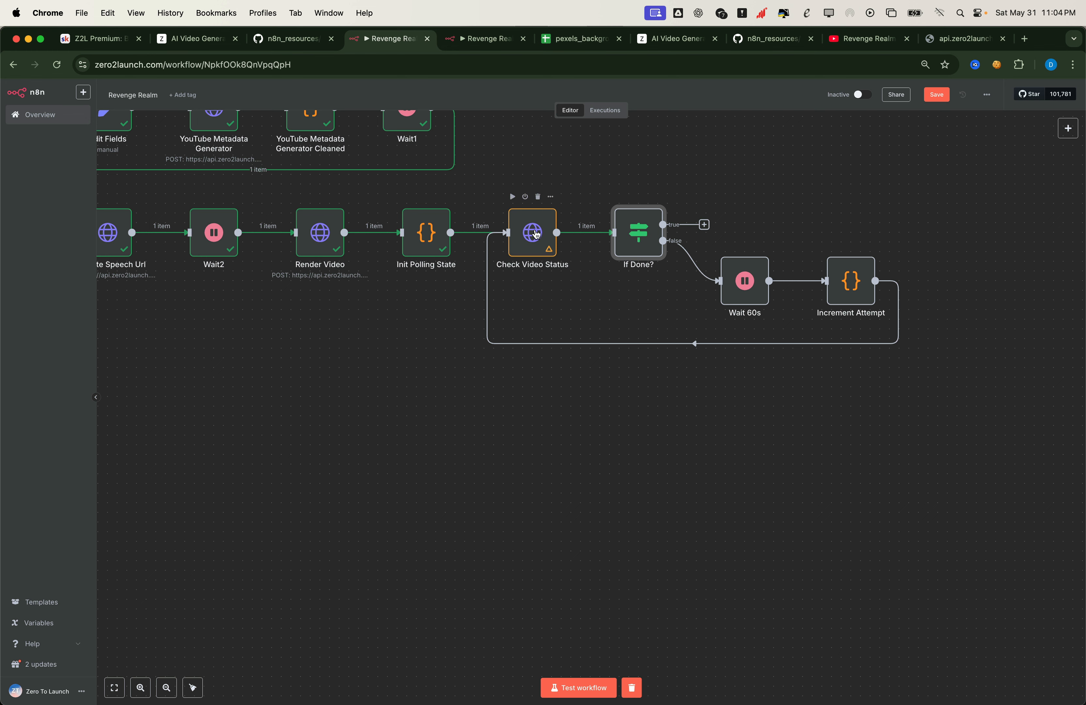
{"action": "left_click", "coordinate": [512, 197]}
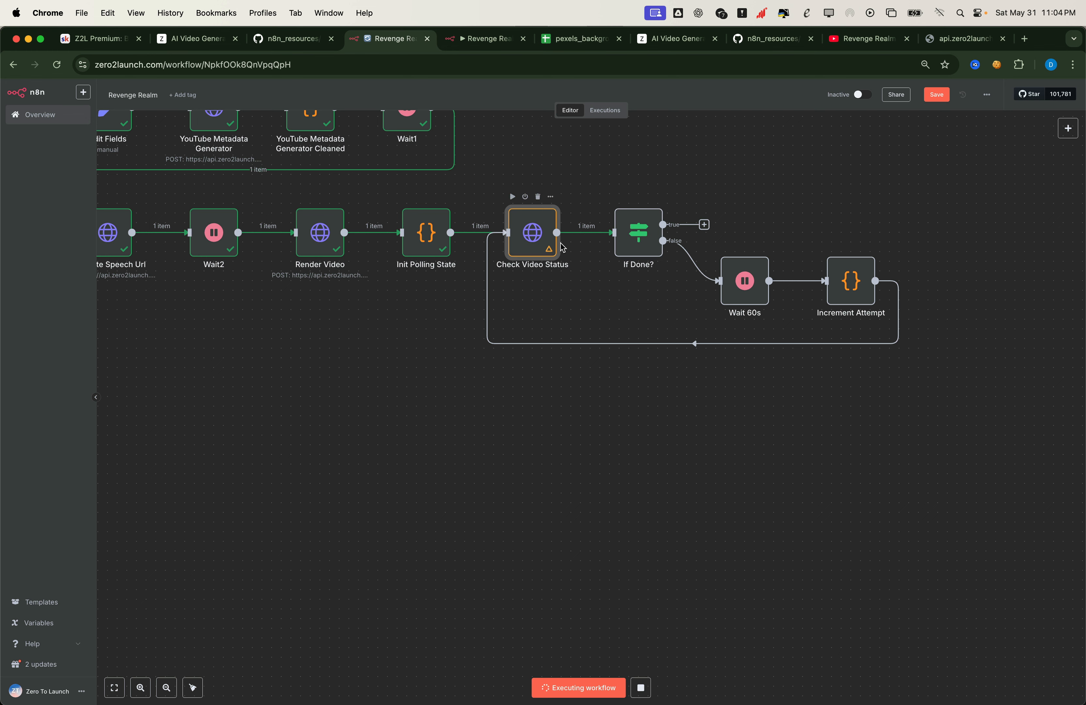
{"action": "double_click", "coordinate": [545, 249]}
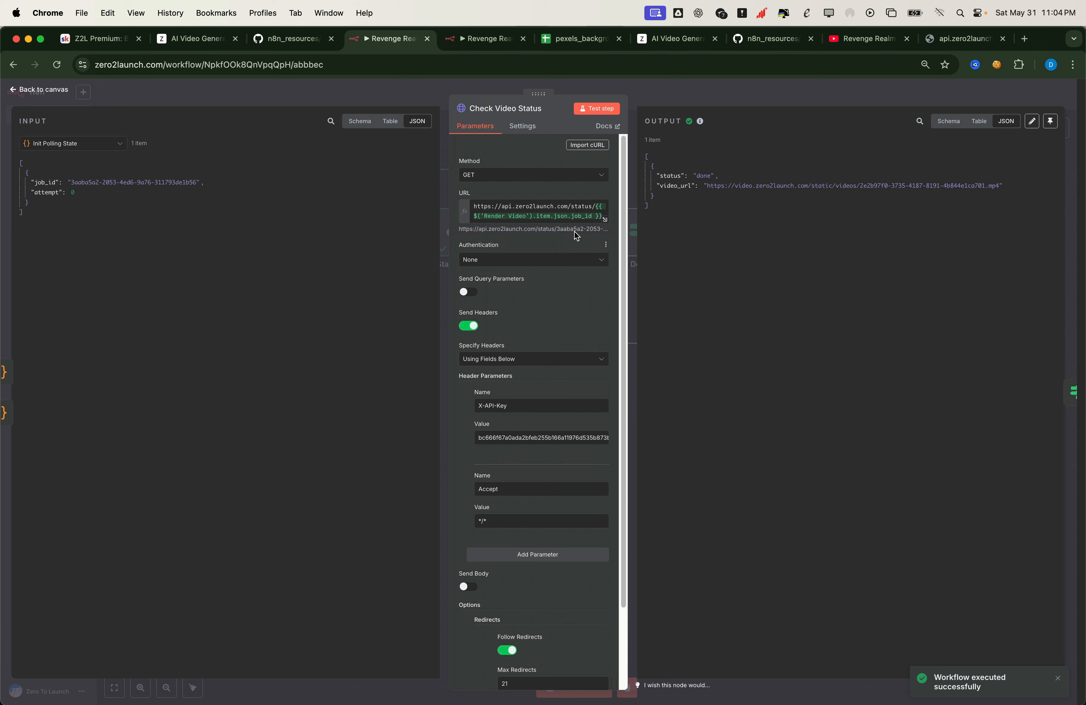
{"action": "double_click", "coordinate": [703, 175]}
{"action": "left_click", "coordinate": [709, 186]}
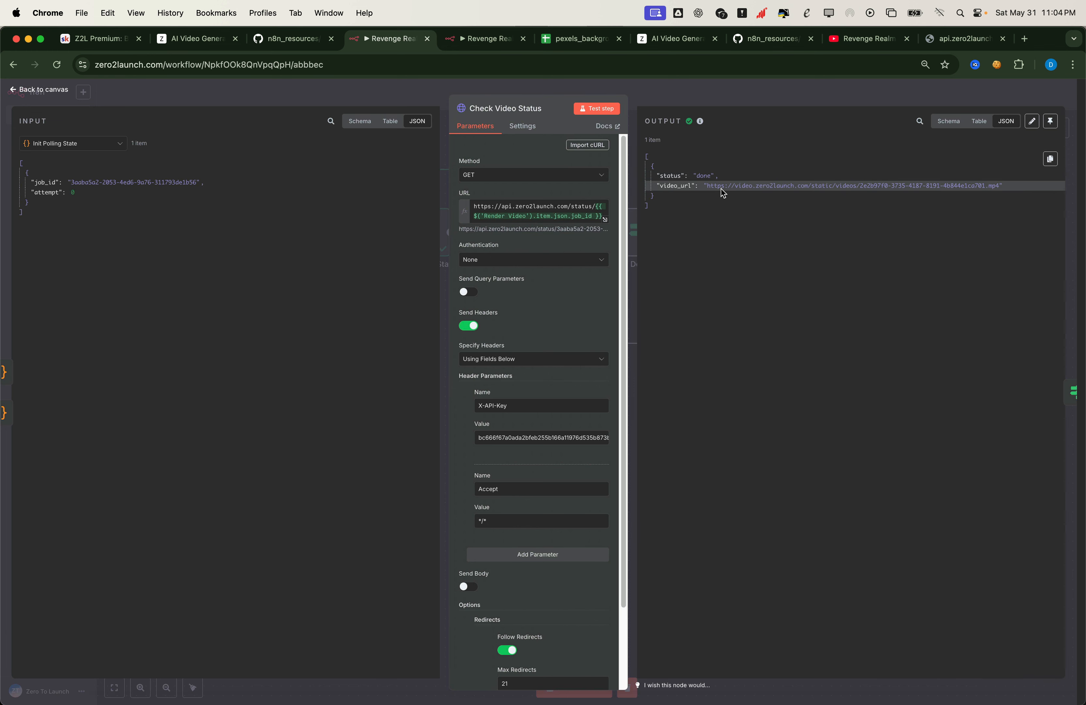
{"action": "key", "text": "Escape"}
Test the If Done? node and copy the video_url value from its True Branch output
{"action": "double_click", "coordinate": [638, 228]}
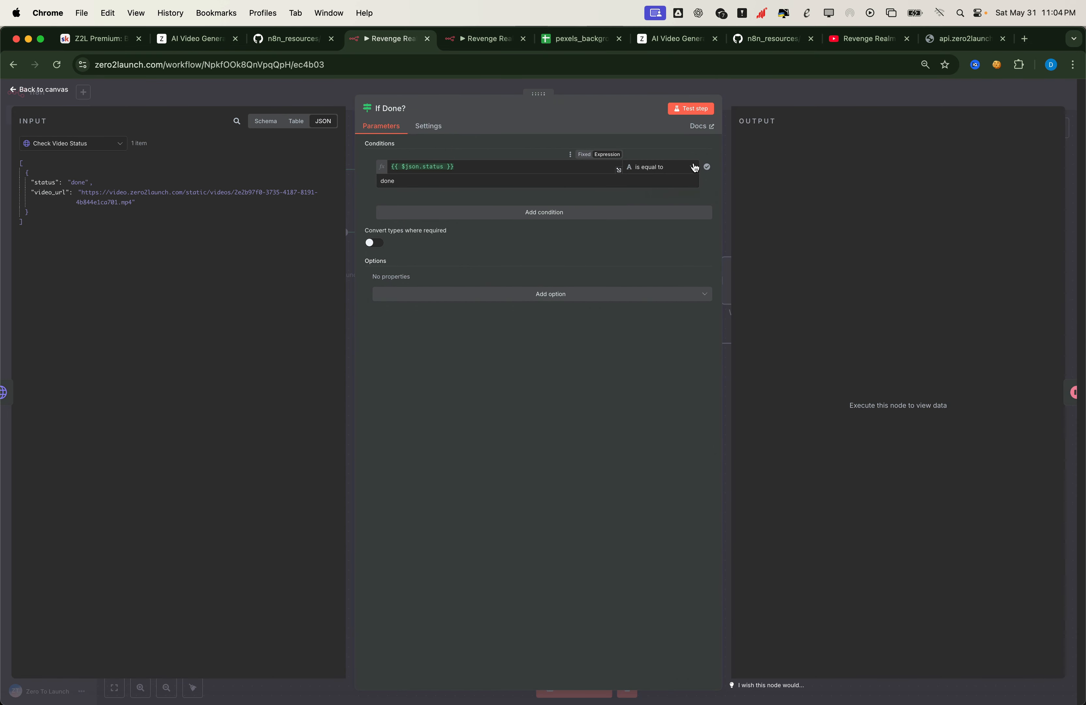
{"action": "left_click", "coordinate": [688, 112]}
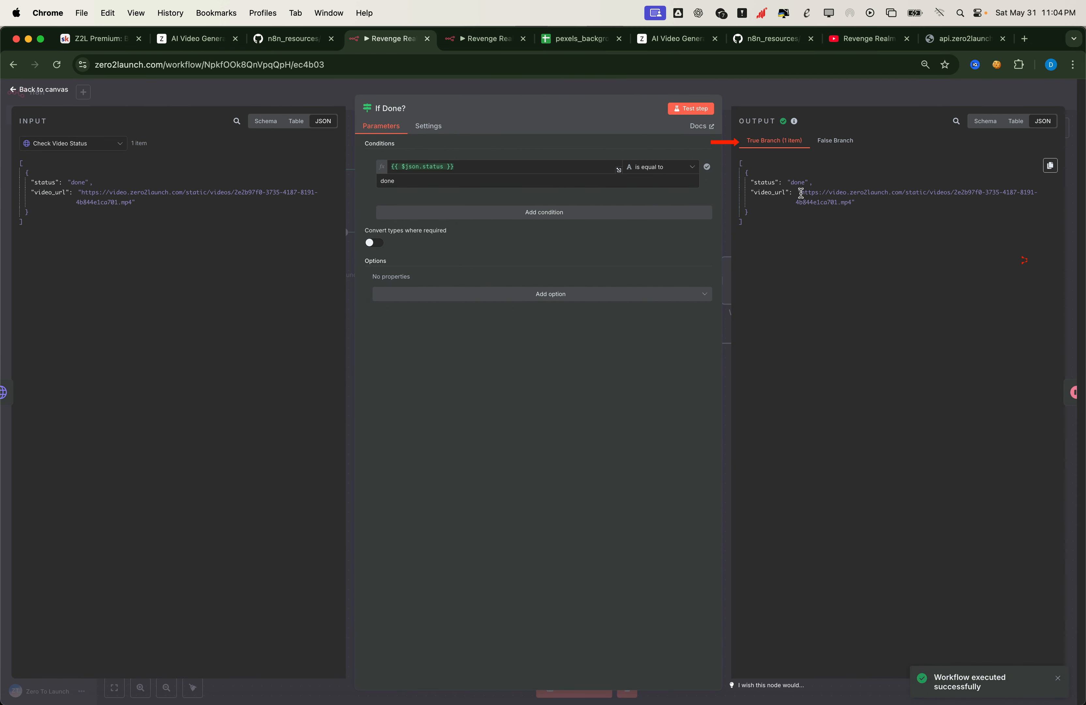
{"action": "left_click_drag", "start_coordinate": [800, 193], "coordinate": [850, 202]}
{"action": "key", "text": "super+c"}
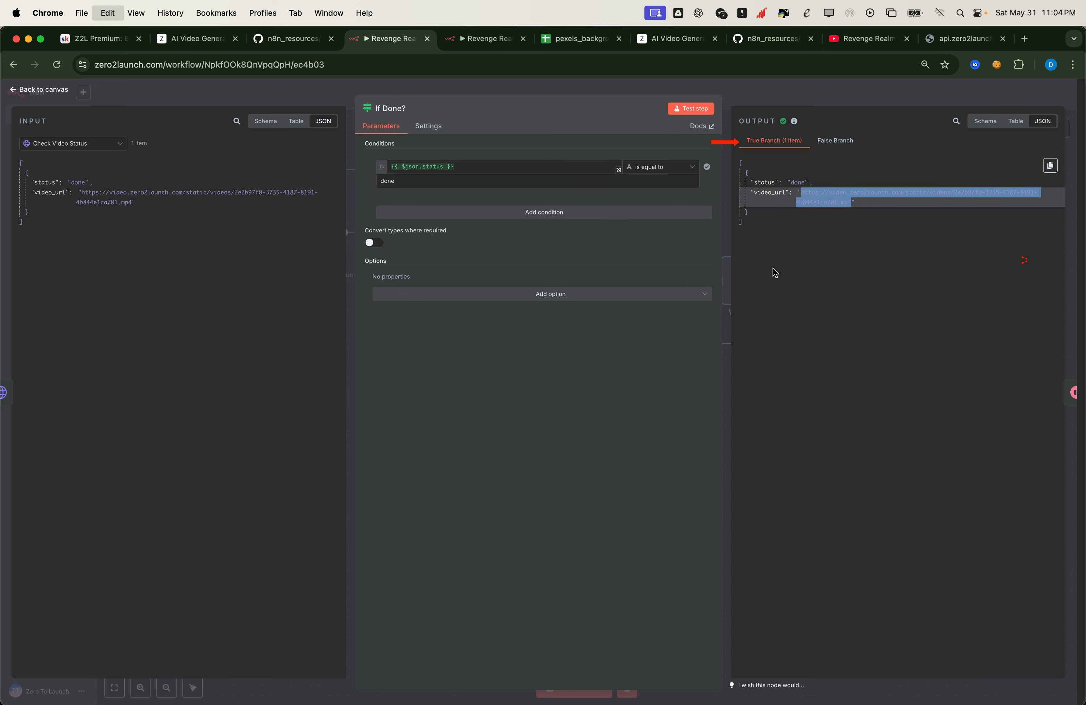
Play the rendered video from the copied URL in a new browser tab, pause it and return to the Revenge Realm workflow
{"action": "left_click", "coordinate": [143, 93]}
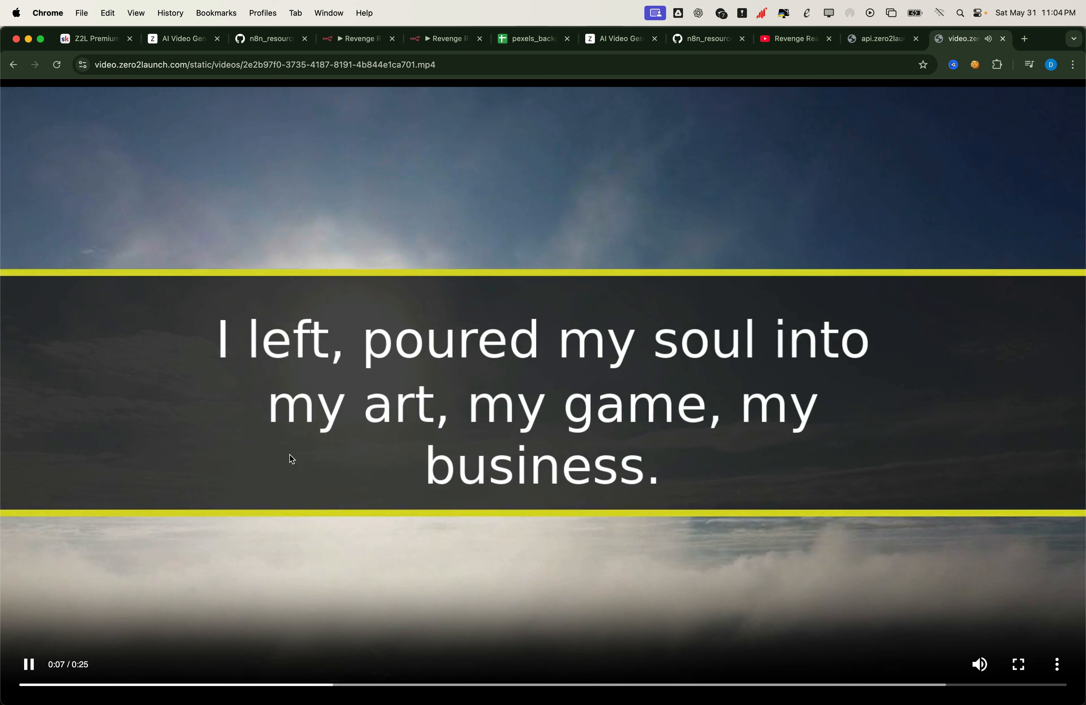
{"action": "left_click", "coordinate": [241, 476]}
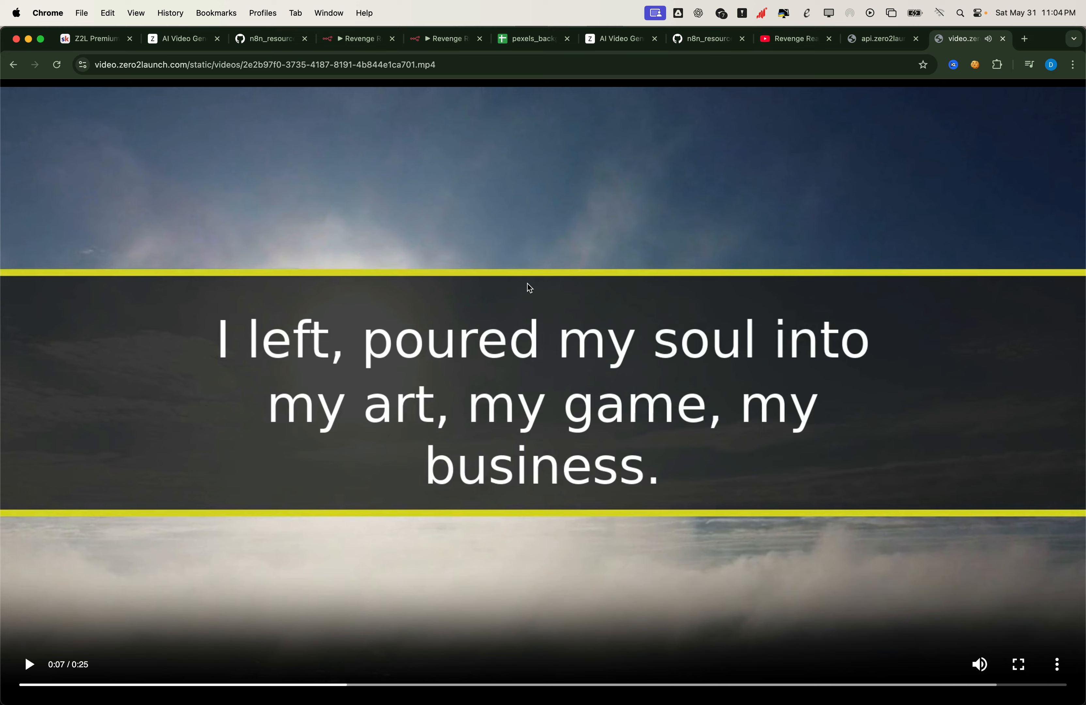
{"action": "left_click", "coordinate": [395, 45]}
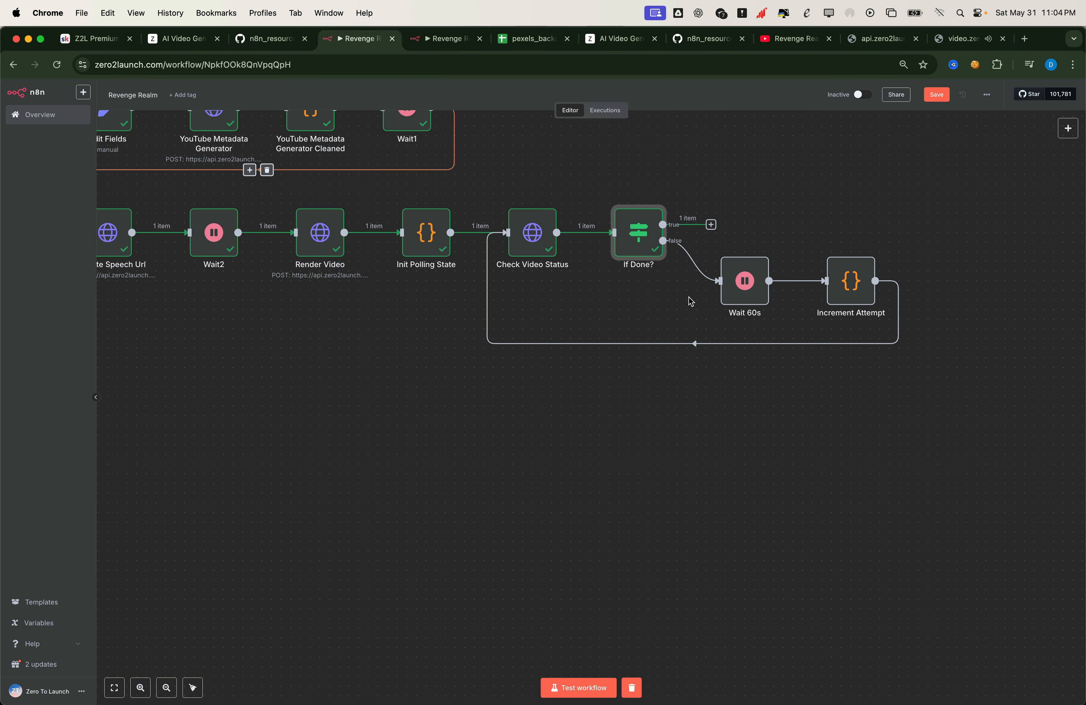
Add an HTTP Request node to the true output of If Done? and name it Download Video File
{"action": "scroll", "coordinate": [705, 309], "scroll_direction": "up", "scroll_amount": 5}
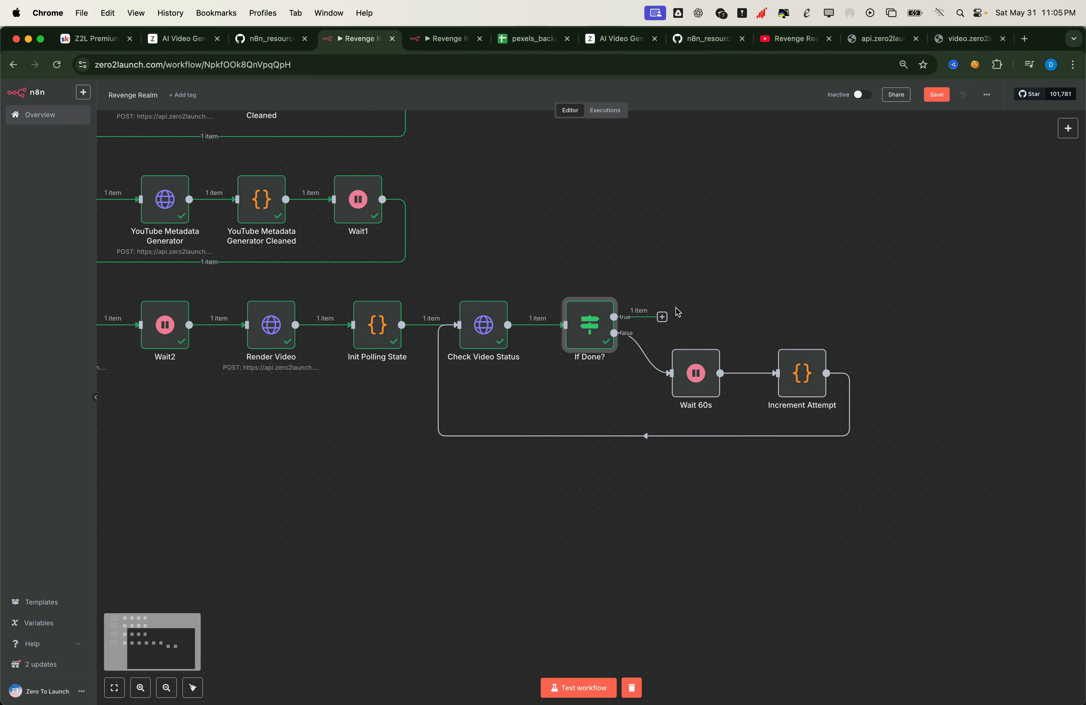
{"action": "left_click", "coordinate": [663, 317]}
{"action": "type", "text": "http"}
{"action": "left_click", "coordinate": [963, 186]}
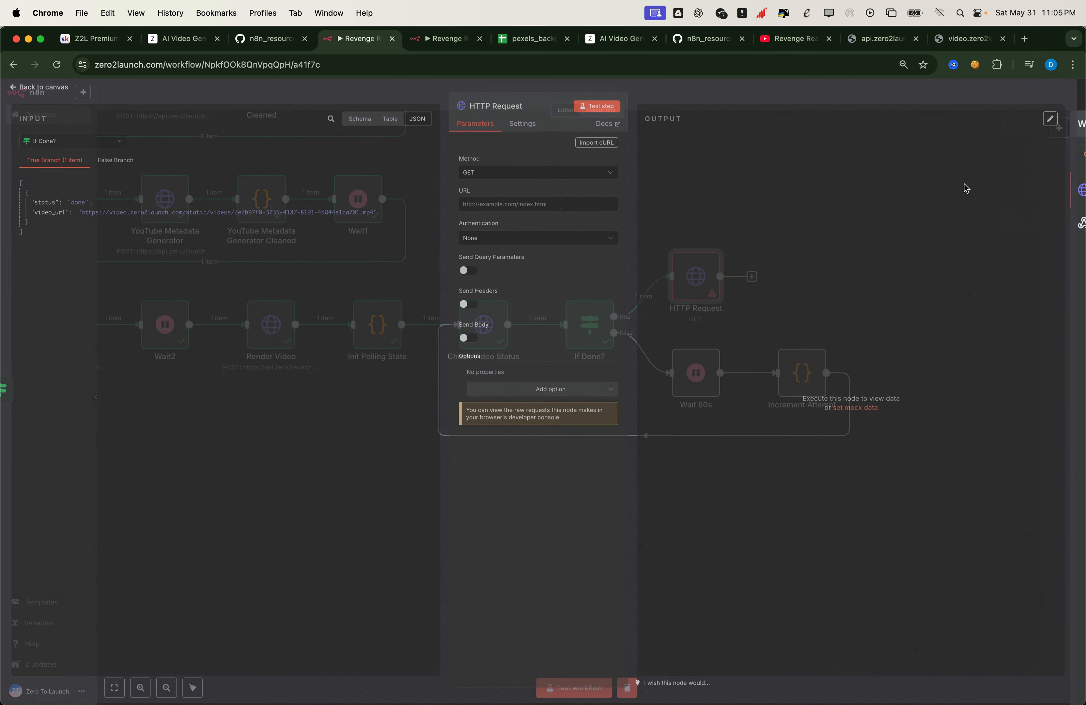
{"action": "left_click", "coordinate": [513, 113]}
{"action": "type", "text": "Download Video File"}
{"action": "left_click", "coordinate": [603, 125]}
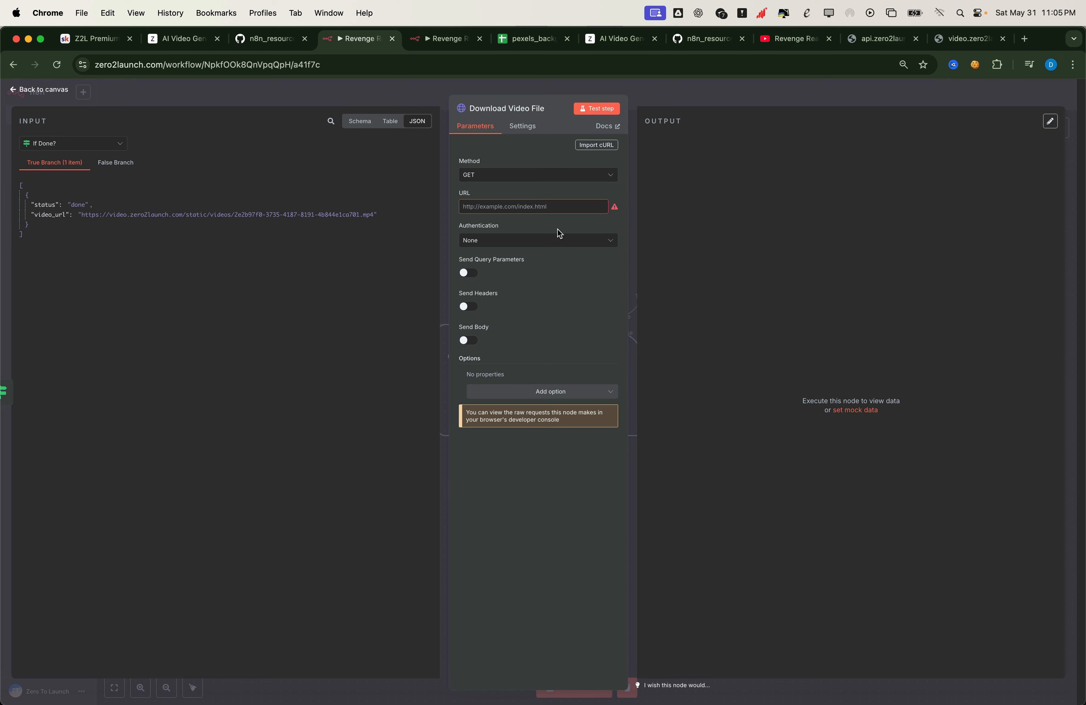
Set the Download Video File node's URL to an expression using video_url from the Check Video Status node
{"action": "left_click", "coordinate": [496, 207]}
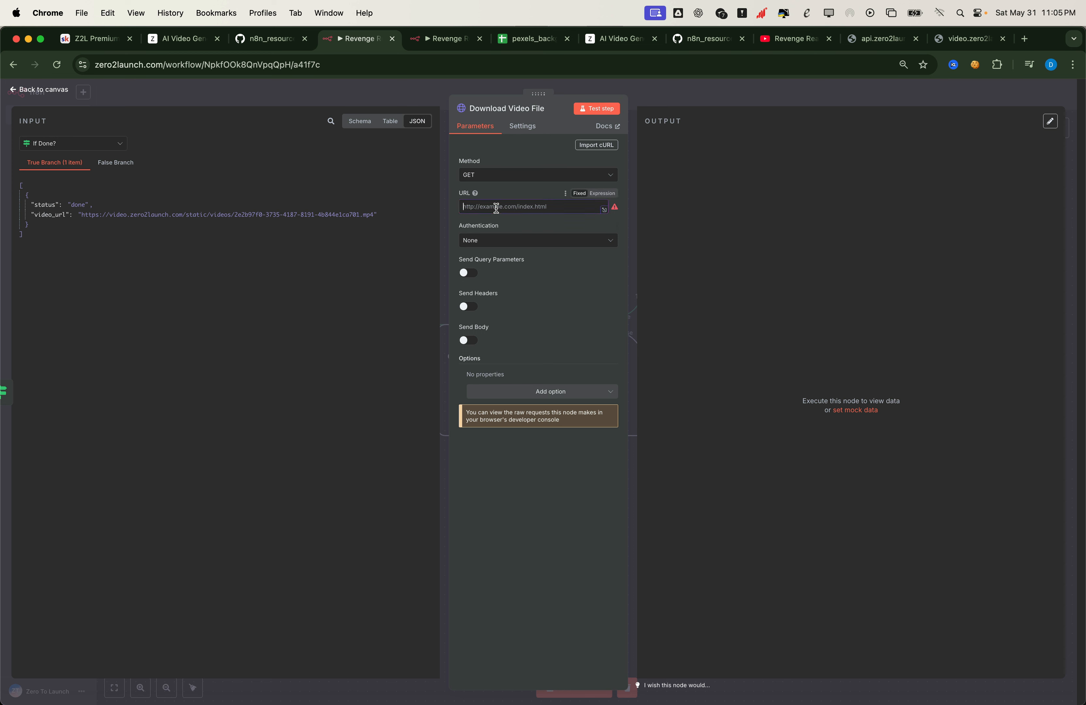
{"action": "left_click", "coordinate": [596, 195]}
{"action": "left_click", "coordinate": [77, 144]}
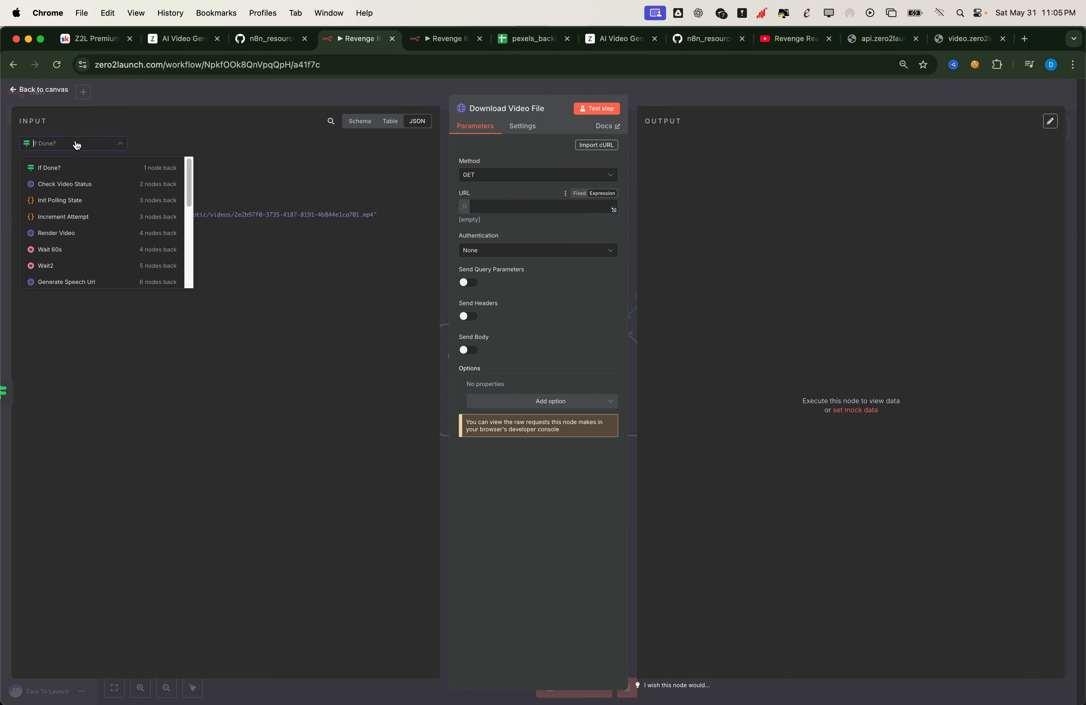
{"action": "left_click", "coordinate": [66, 183]}
{"action": "left_click_drag", "start_coordinate": [50, 192], "coordinate": [551, 203]}
{"action": "left_click", "coordinate": [538, 296]}
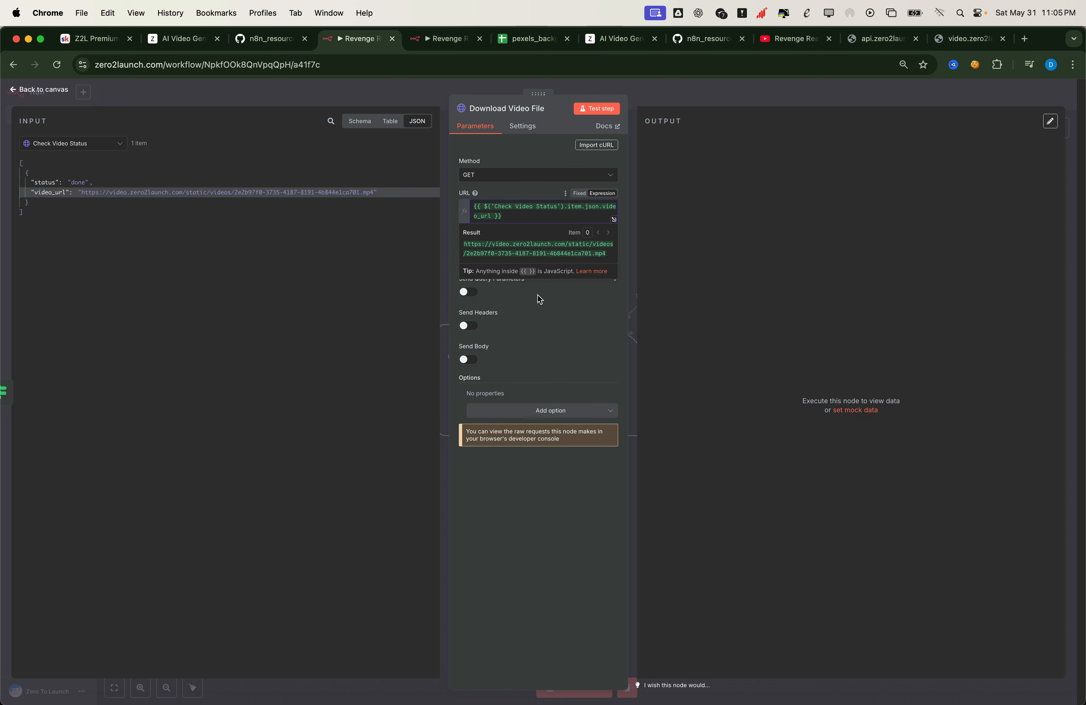
Add the Response option with Response Format set to File, test the Download Video File node and return to the canvas
{"action": "left_click", "coordinate": [536, 410]}
{"action": "left_click", "coordinate": [494, 501]}
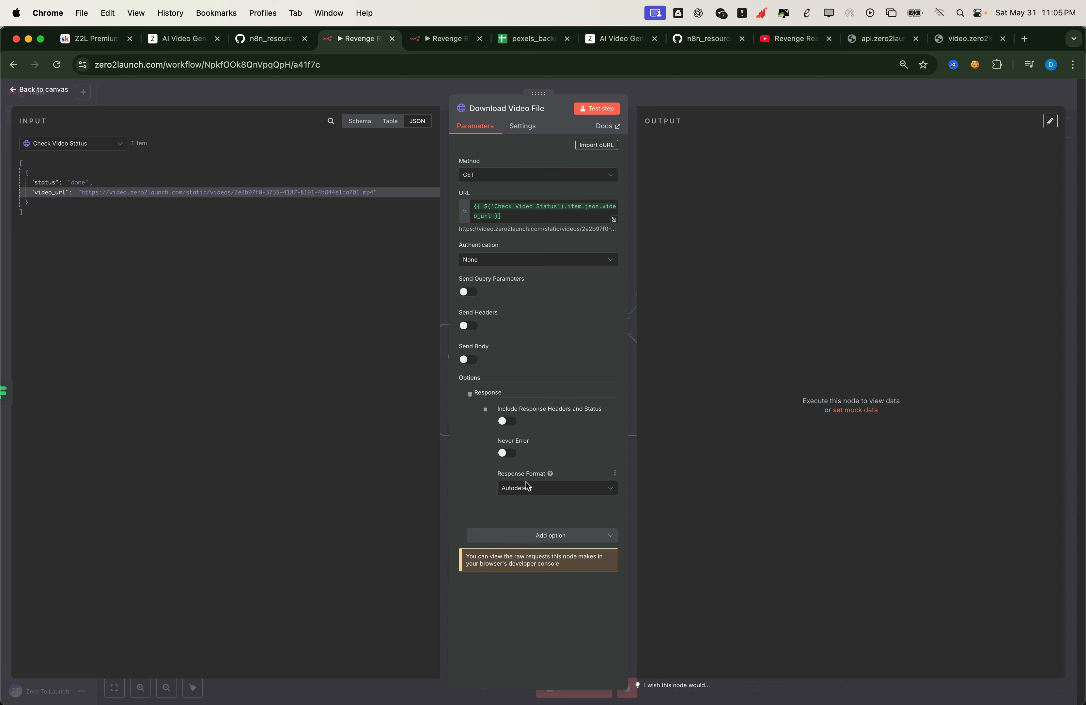
{"action": "left_click", "coordinate": [525, 491]}
{"action": "left_click", "coordinate": [522, 526]}
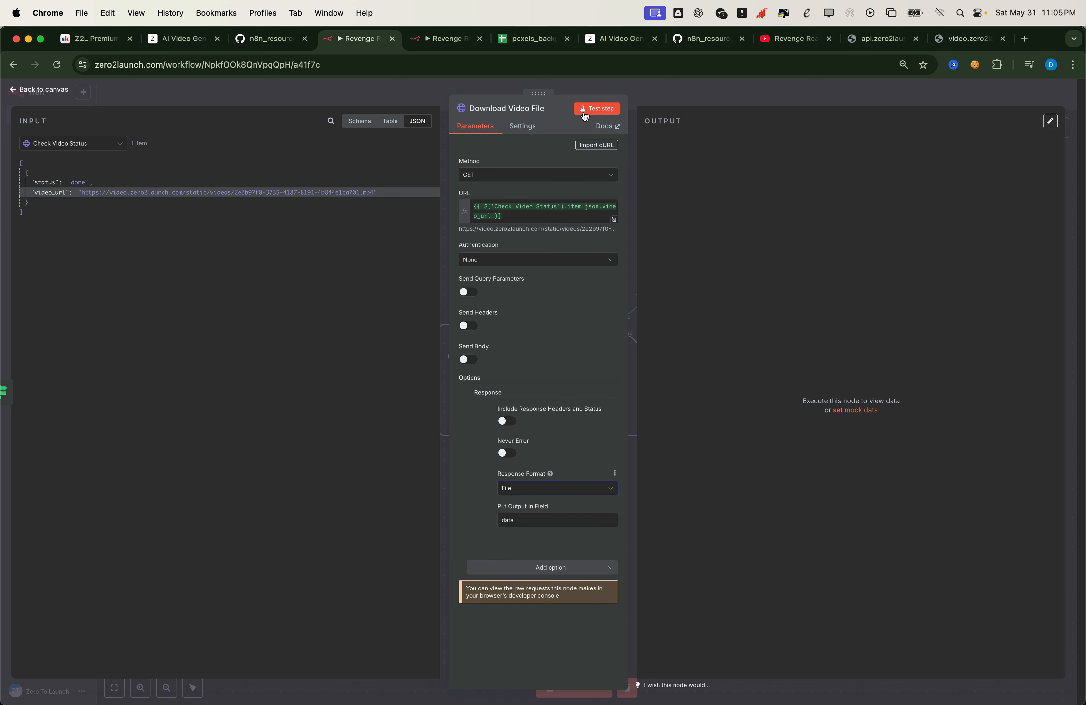
{"action": "left_click", "coordinate": [594, 108]}
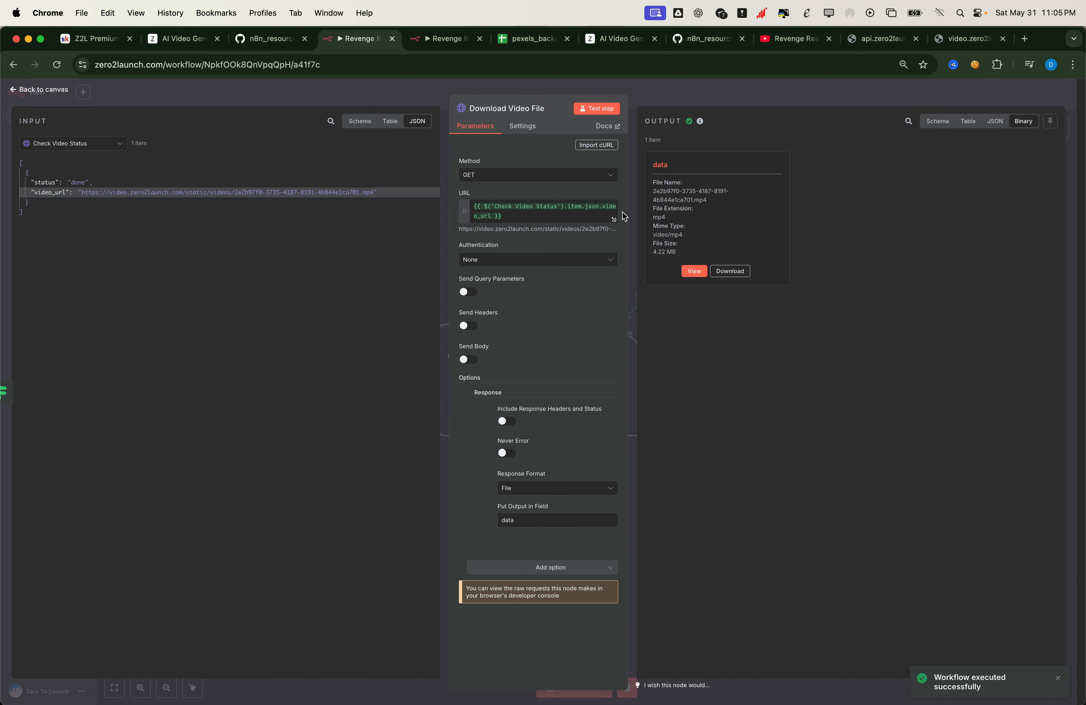
{"action": "left_click", "coordinate": [329, 102]}
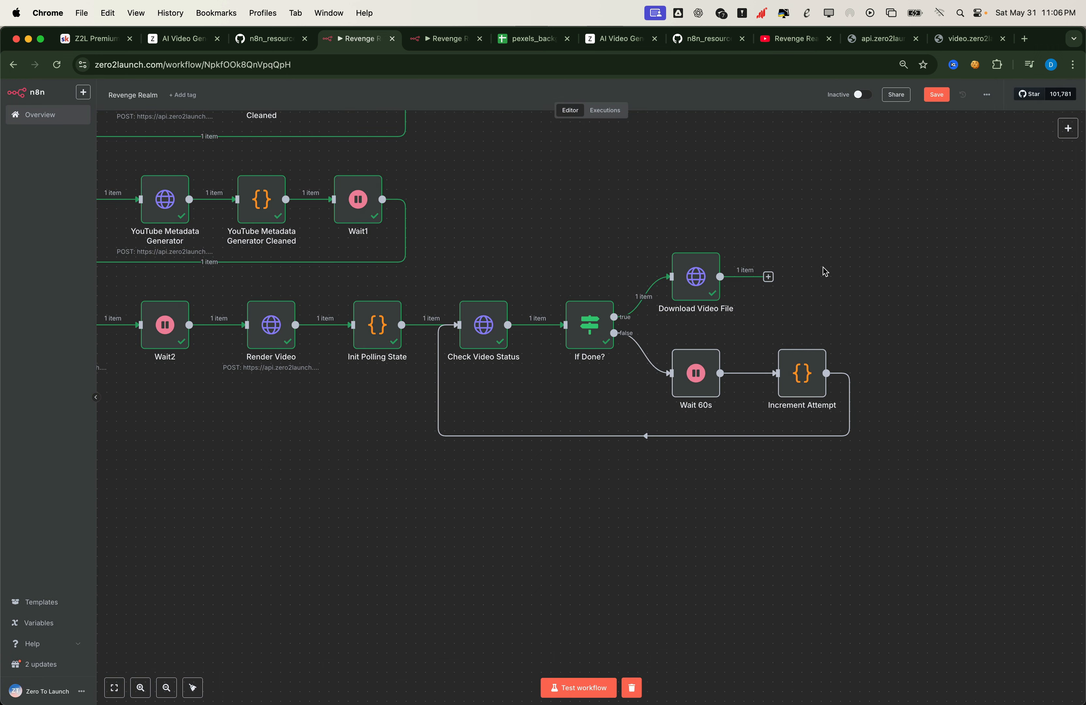
Add a YouTube node with the Upload a video action after Download Video File
{"action": "left_click", "coordinate": [769, 277]}
{"action": "type", "text": "you"}
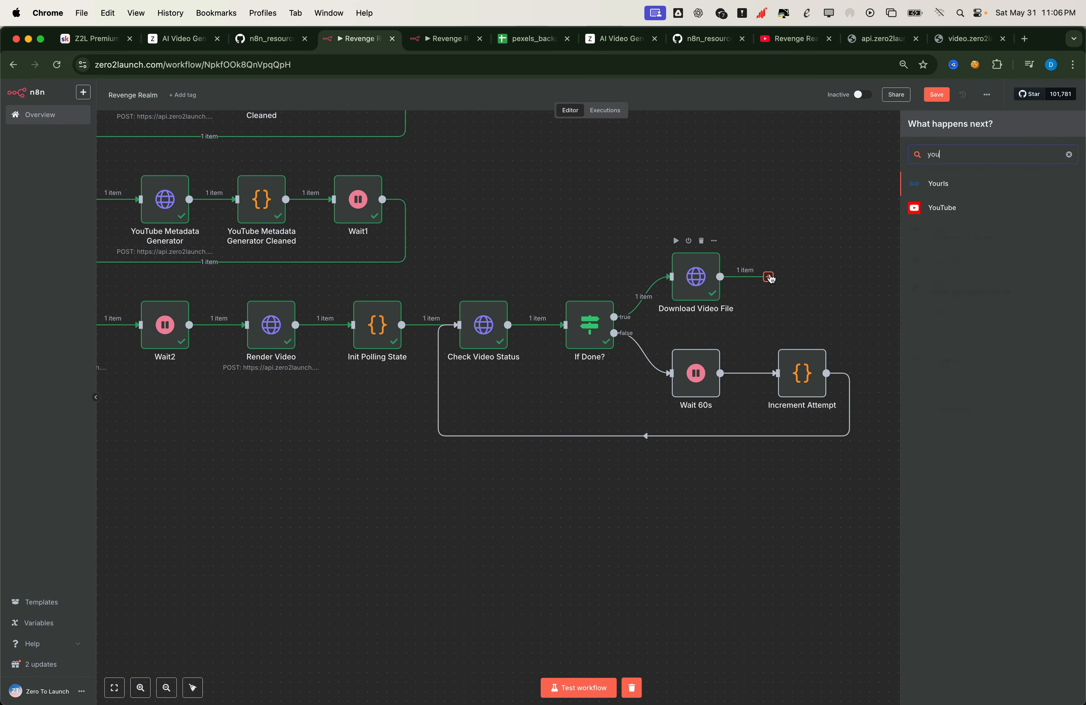
{"action": "left_click", "coordinate": [937, 215]}
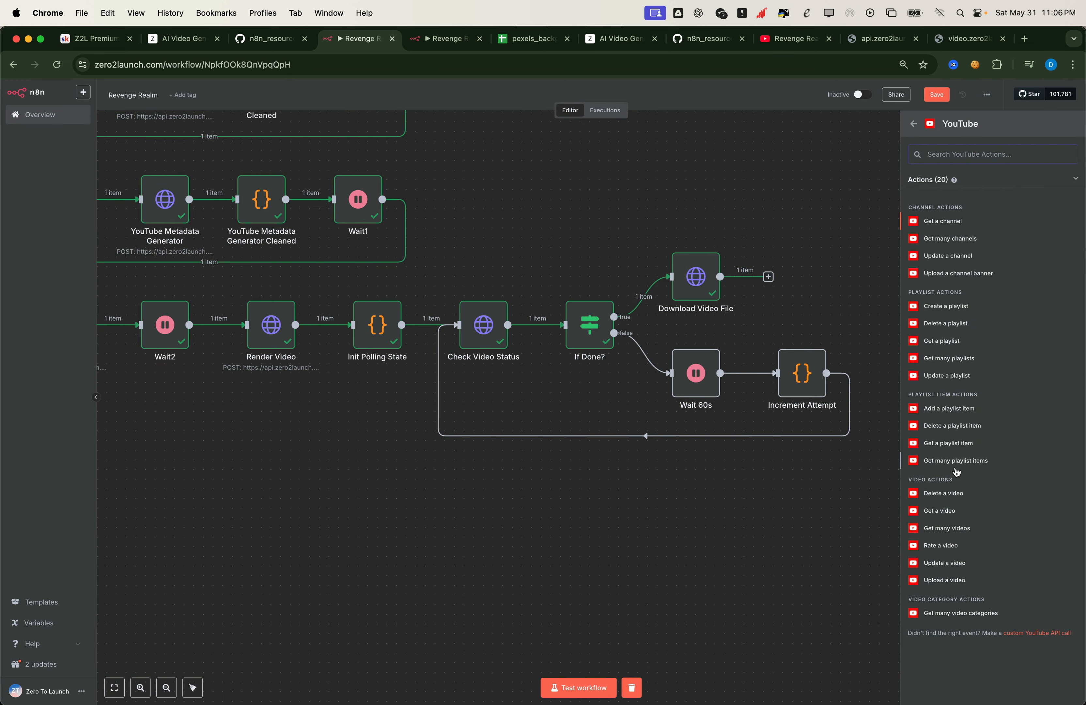
{"action": "left_click", "coordinate": [944, 580]}
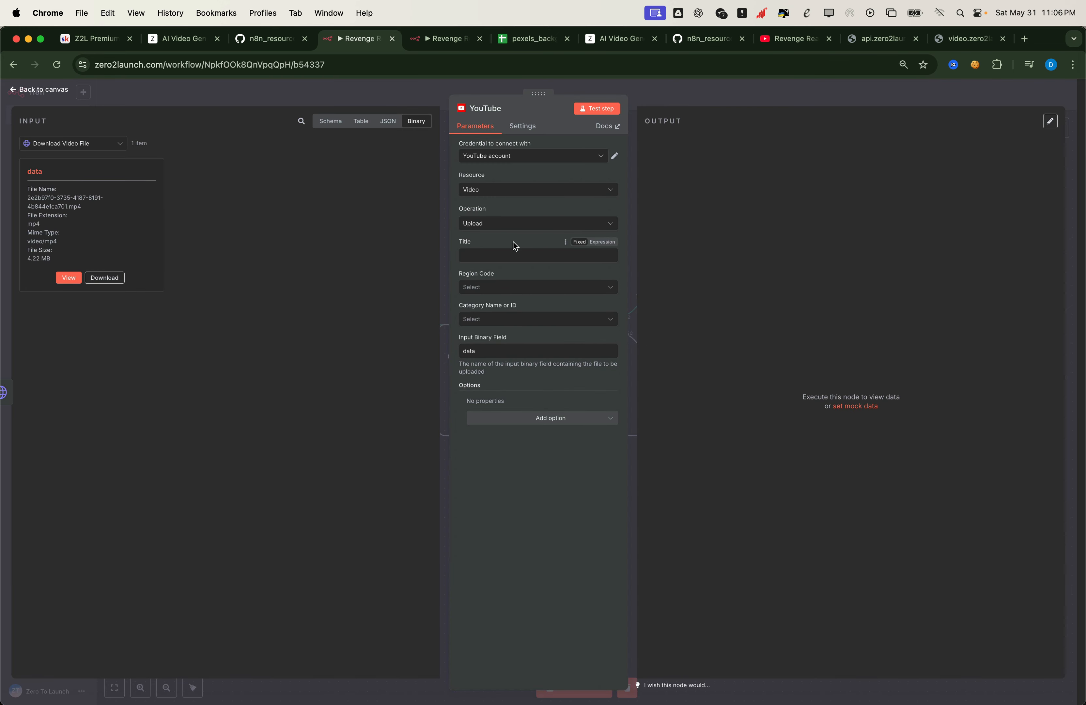
Map the YouTube node's Title to output.title from the YouTube Metadata Generator Cleaned node
{"action": "left_click", "coordinate": [528, 253]}
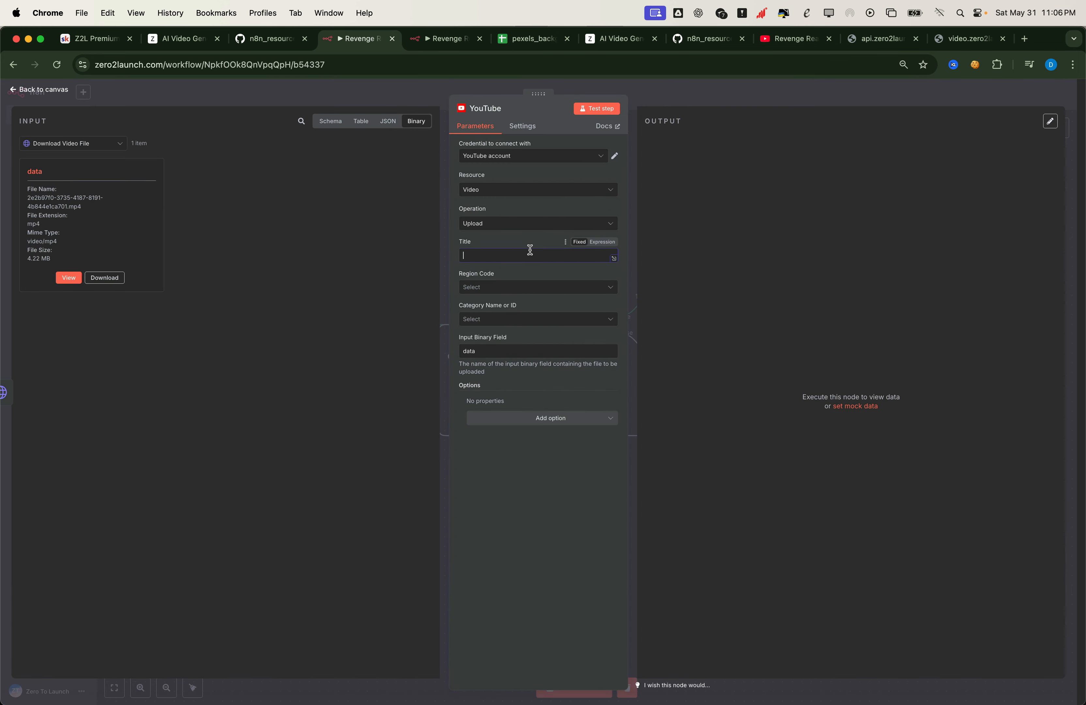
{"action": "left_click", "coordinate": [75, 145]}
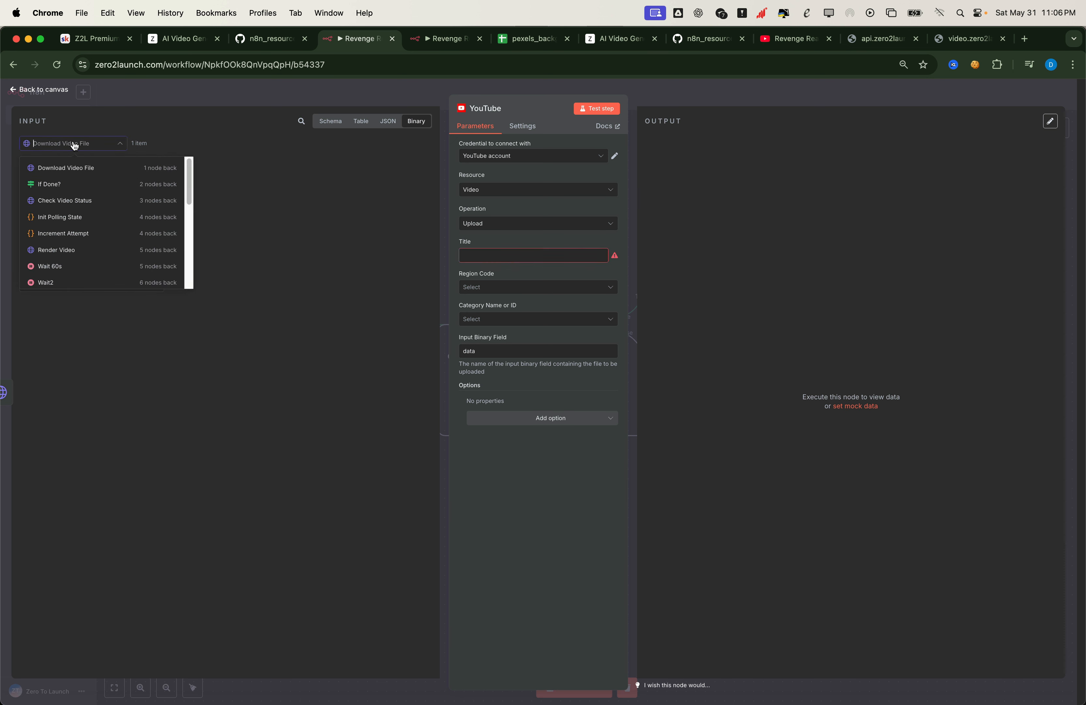
{"action": "scroll", "coordinate": [76, 219], "scroll_direction": "down", "scroll_amount": 3}
{"action": "scroll", "coordinate": [74, 218], "scroll_direction": "down", "scroll_amount": 1}
{"action": "left_click", "coordinate": [77, 218]}
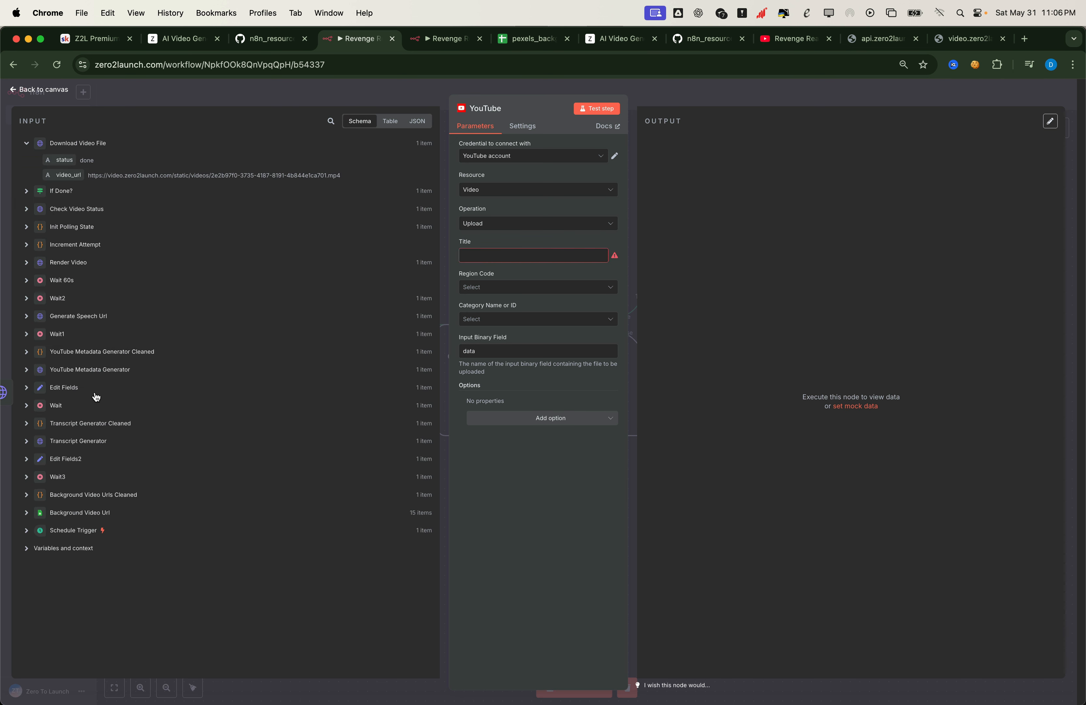
{"action": "left_click", "coordinate": [26, 352]}
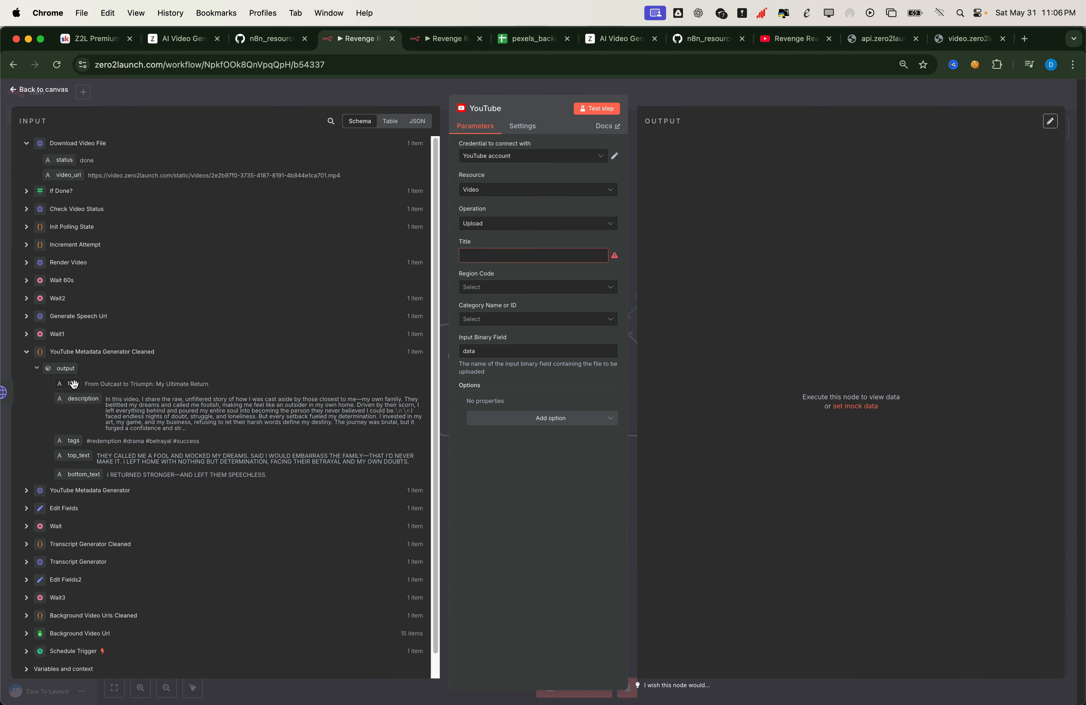
{"action": "left_click_drag", "start_coordinate": [74, 384], "coordinate": [478, 256]}
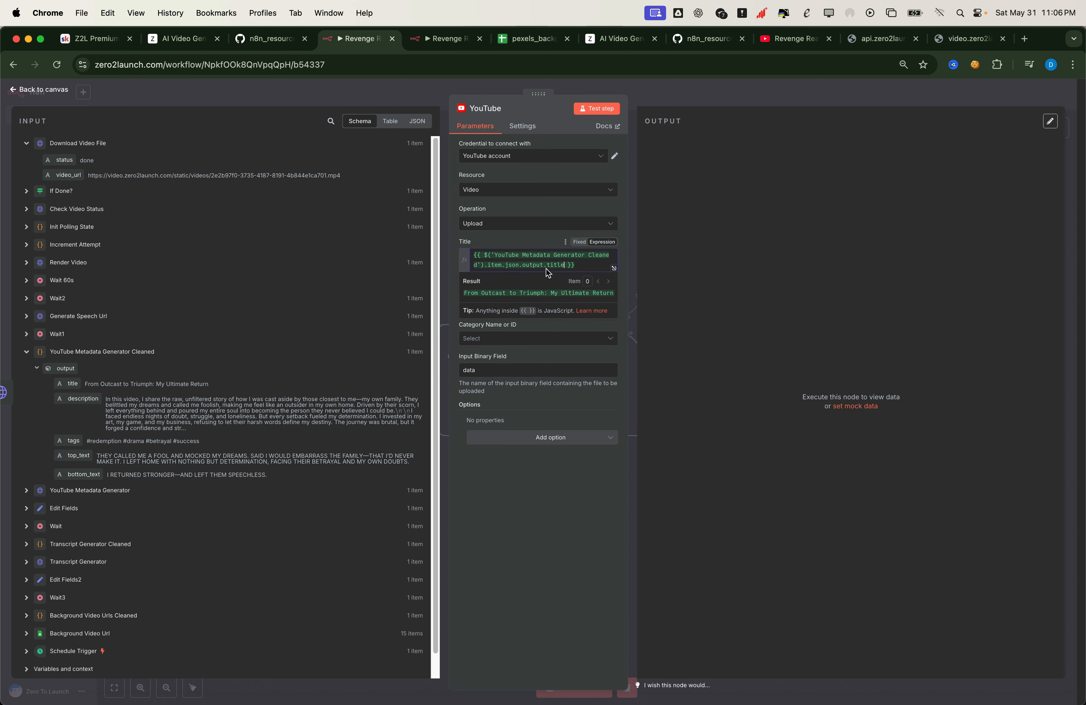
{"action": "left_click", "coordinate": [535, 355]}
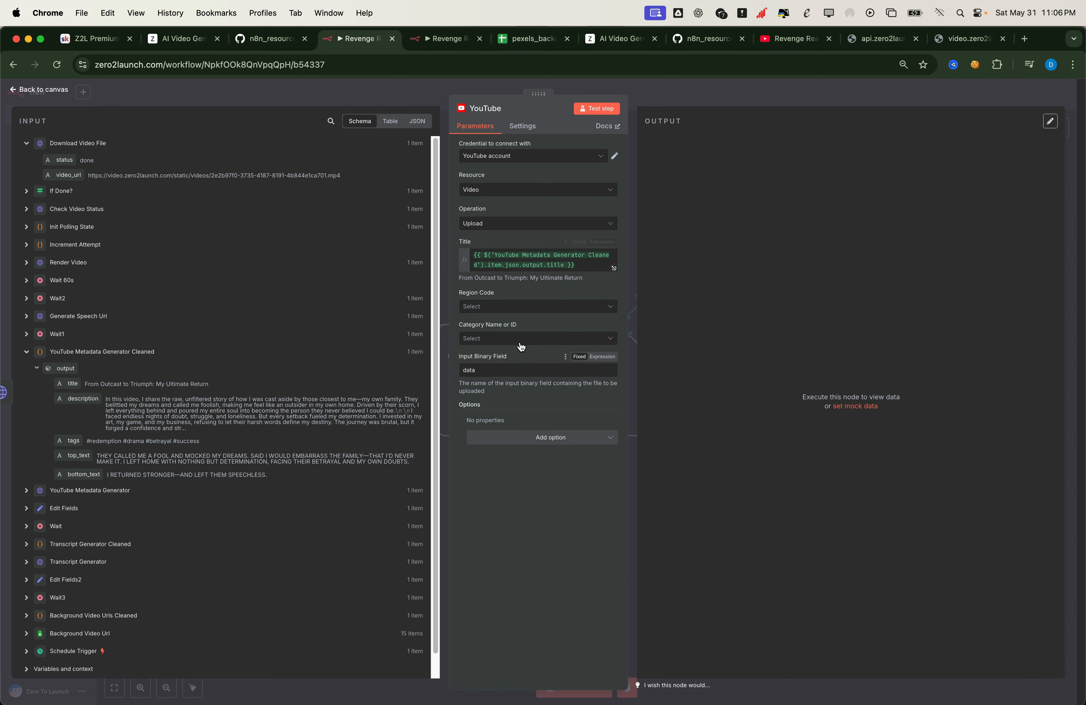
Set the Region Code to United States of America (the) - US and the category to Film & Animation
{"action": "left_click", "coordinate": [488, 308]}
{"action": "type", "text": "uni"}
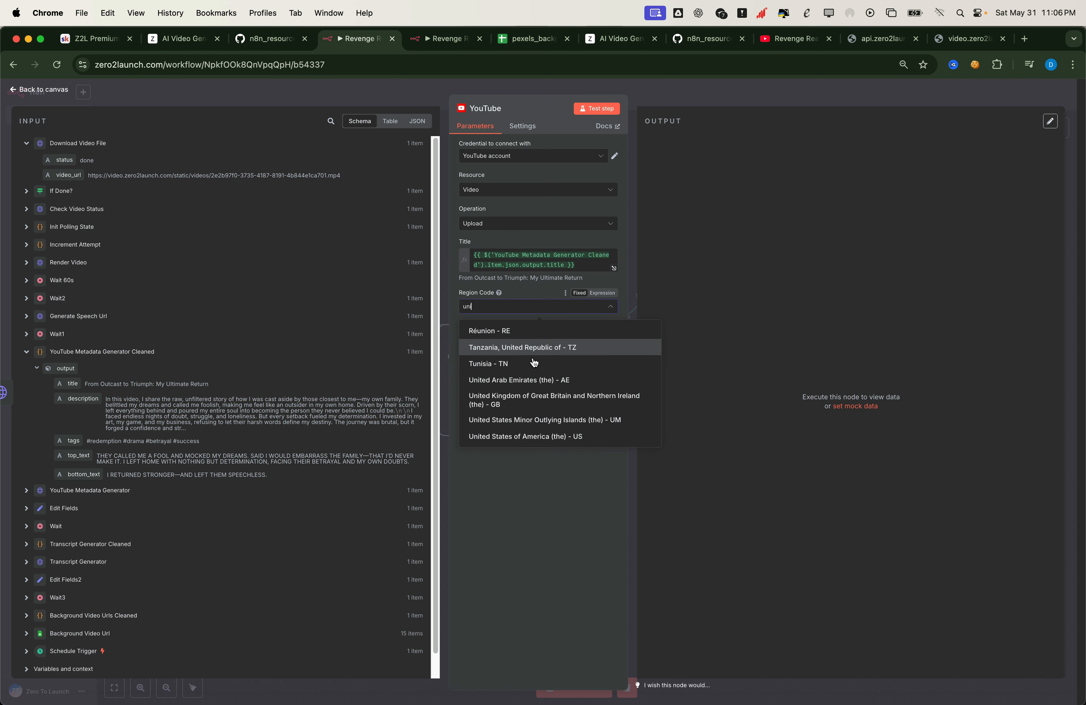
{"action": "left_click", "coordinate": [627, 439]}
{"action": "left_click", "coordinate": [527, 343]}
{"action": "left_click", "coordinate": [511, 361]}
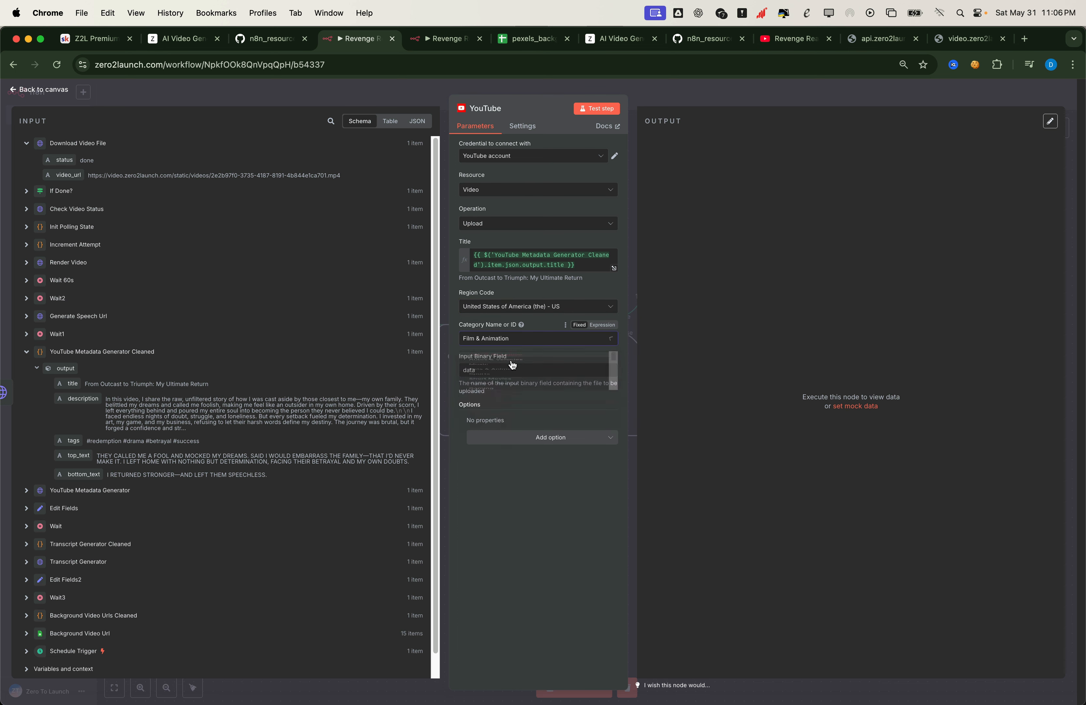
Add the Description option, mapping YouTube Metadata Generator Cleaned's description with its tags below after a blank line
{"action": "left_click", "coordinate": [524, 442]}
{"action": "left_click", "coordinate": [515, 477]}
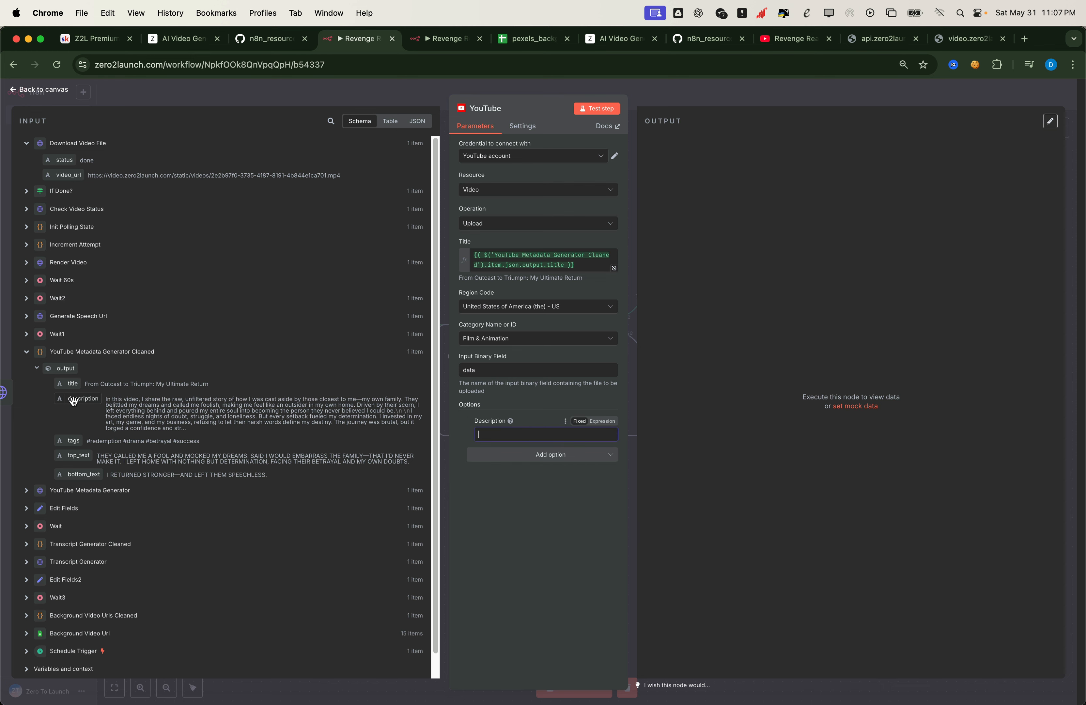
{"action": "left_click_drag", "start_coordinate": [78, 398], "coordinate": [516, 435]}
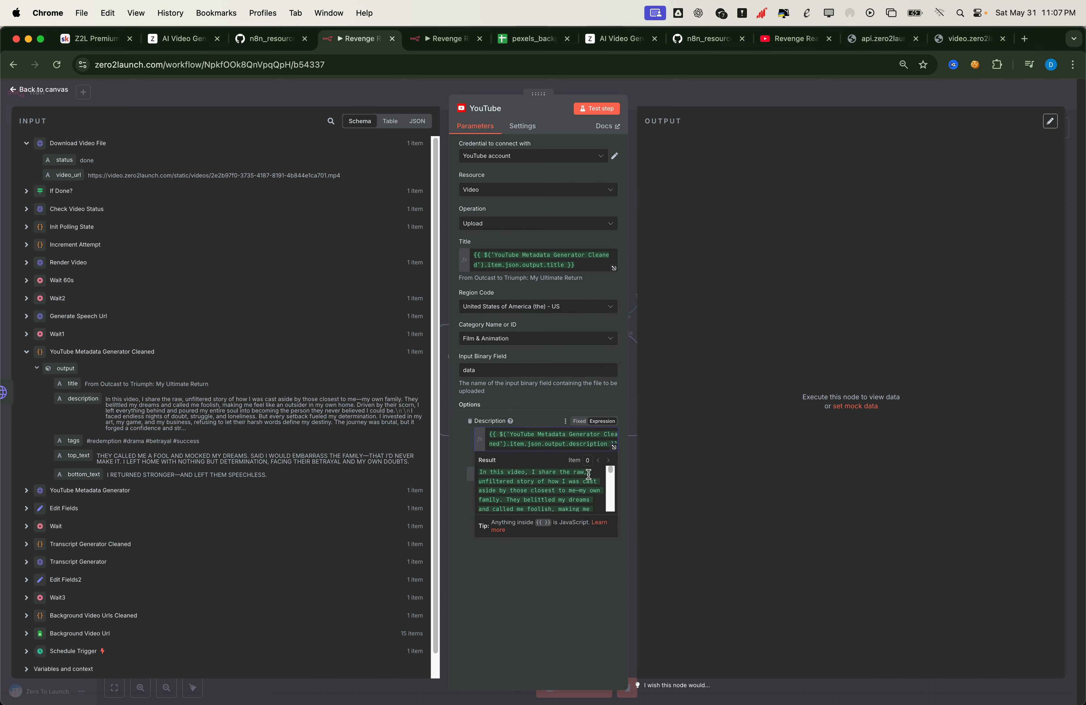
{"action": "left_click", "coordinate": [613, 446]}
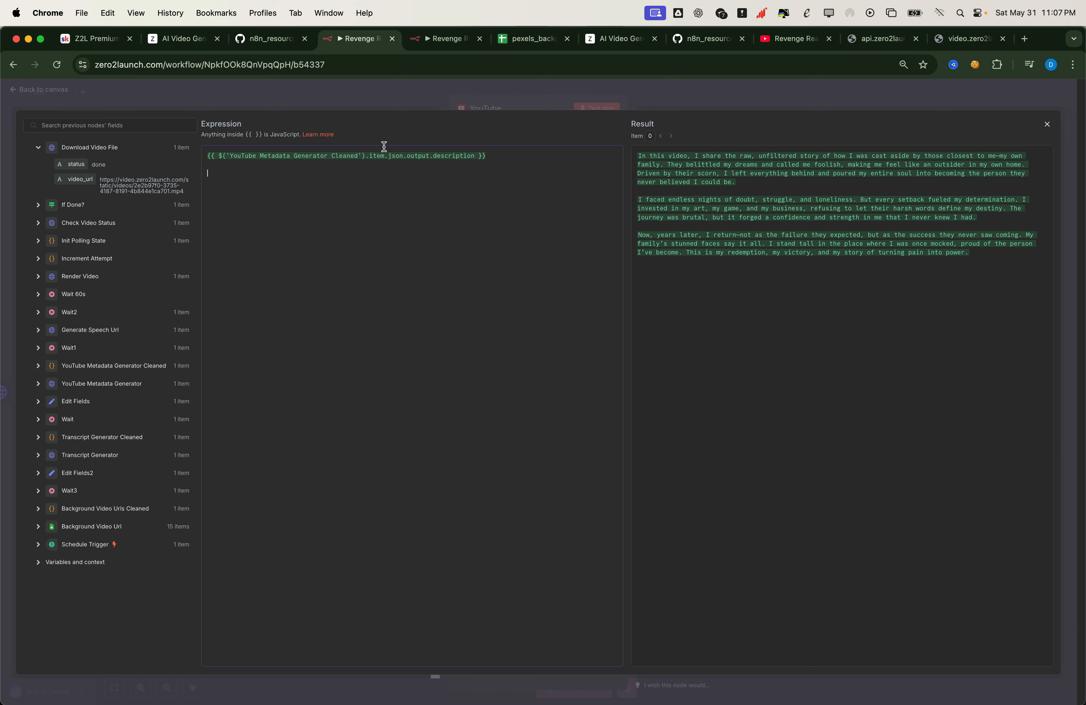
{"action": "left_click", "coordinate": [38, 366]}
{"action": "scroll", "coordinate": [105, 474], "scroll_direction": "down", "scroll_amount": 2}
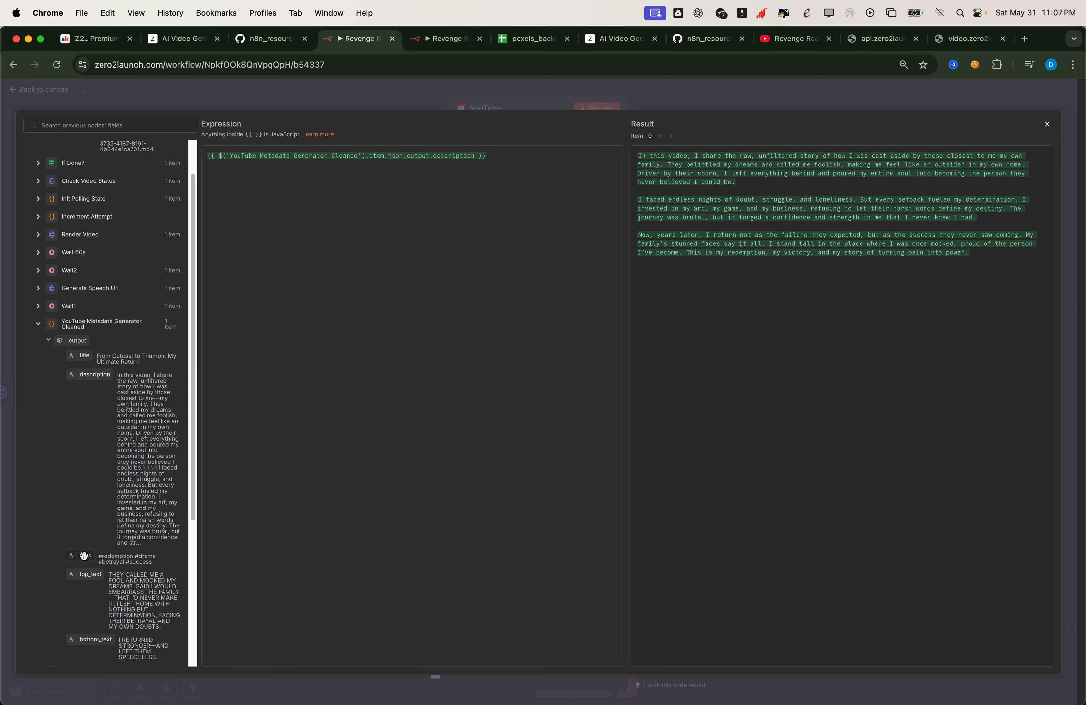
{"action": "left_click_drag", "start_coordinate": [84, 555], "coordinate": [351, 202]}
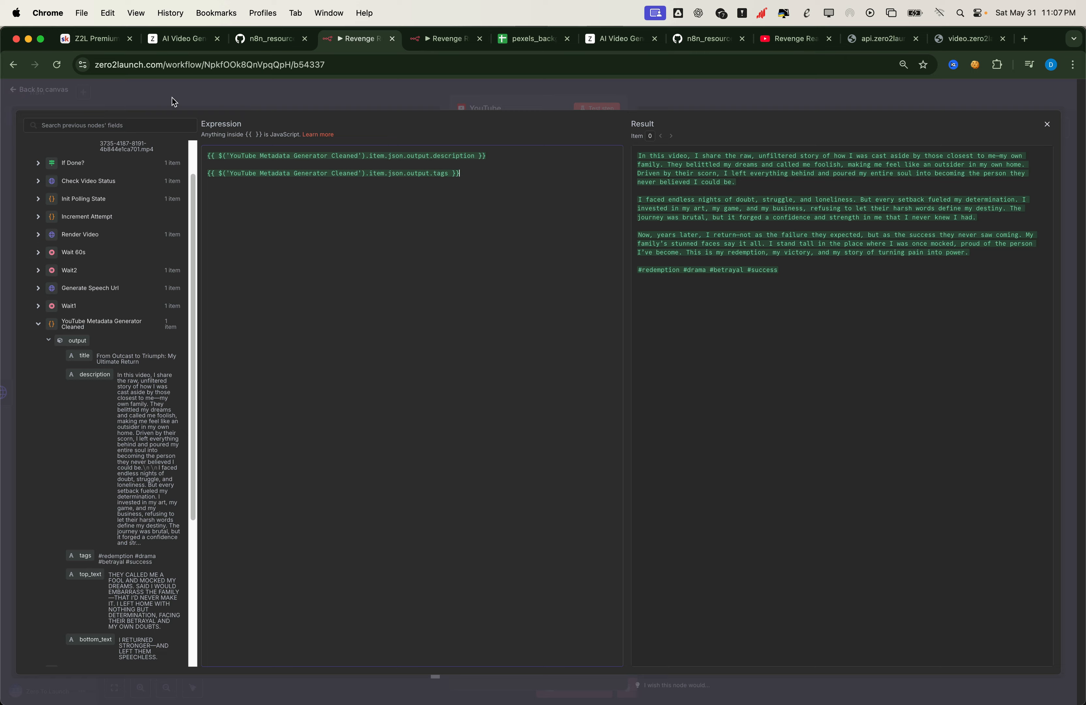
{"action": "left_click", "coordinate": [175, 102]}
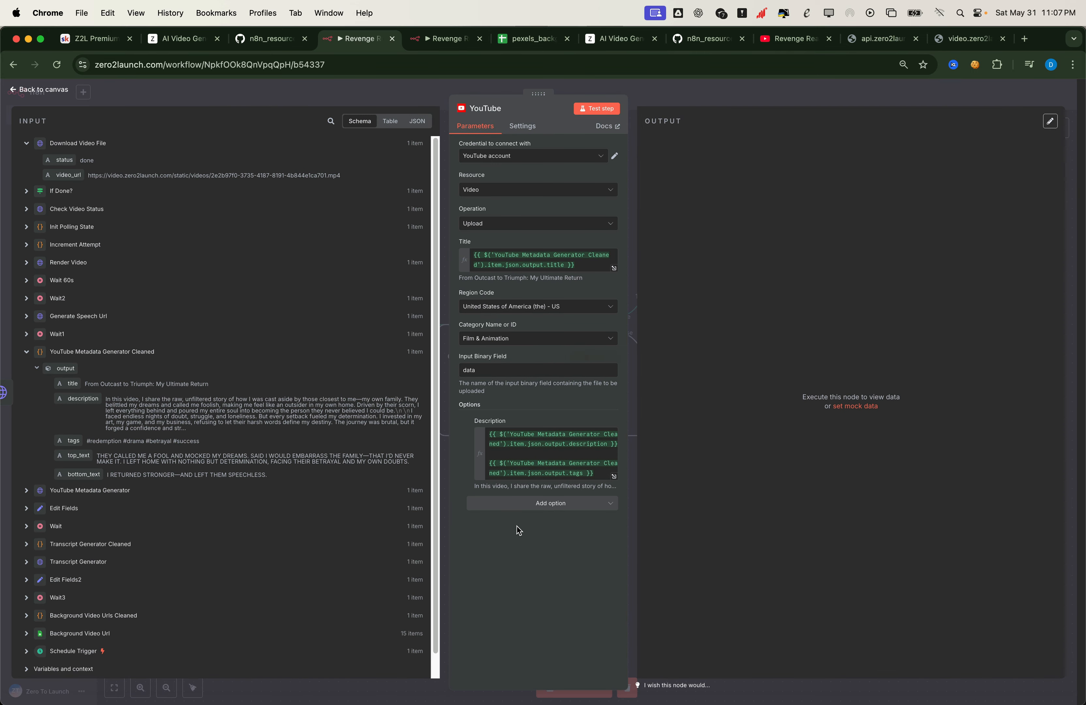
Add the Tags option mapped to output.tags from YouTube Metadata Generator Cleaned, and add the Self Declared Made For Kids option switched off
{"action": "left_click", "coordinate": [528, 511]}
{"action": "scroll", "coordinate": [507, 594], "scroll_direction": "down", "scroll_amount": 2}
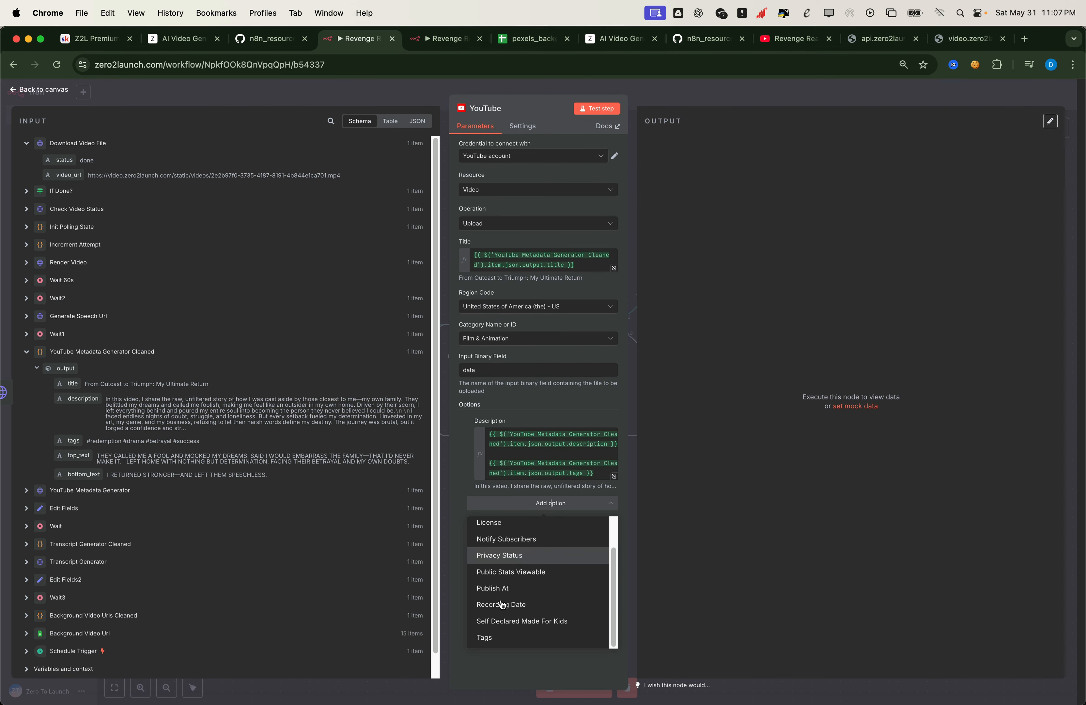
{"action": "left_click", "coordinate": [501, 636]}
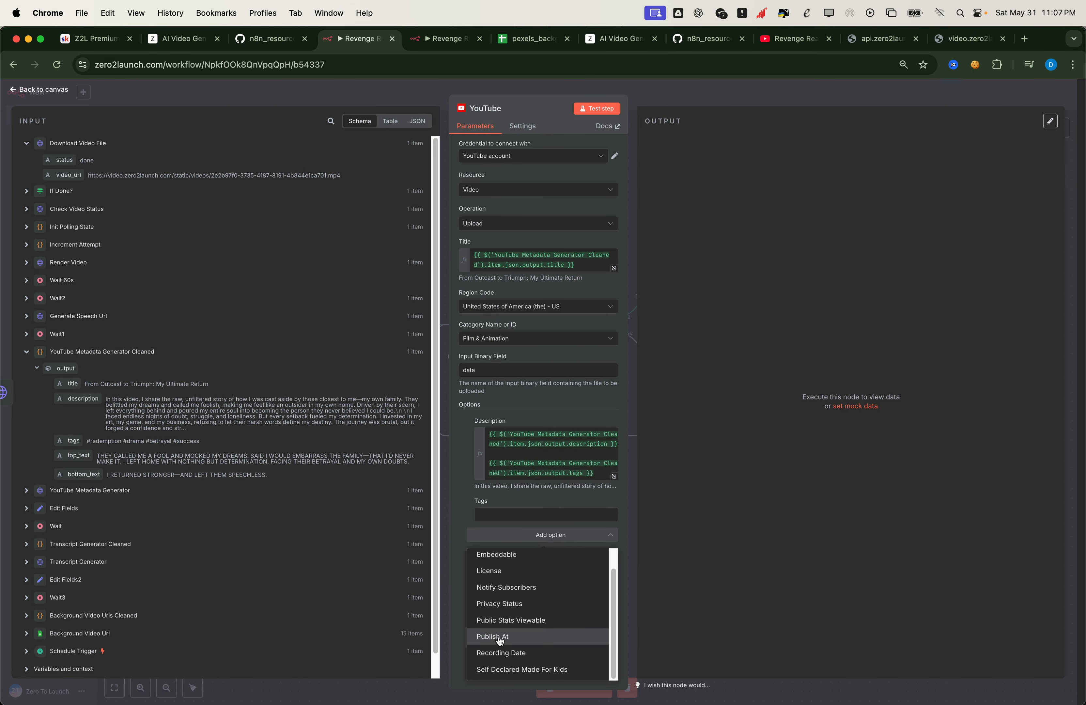
{"action": "left_click", "coordinate": [506, 516]}
{"action": "left_click_drag", "start_coordinate": [73, 441], "coordinate": [510, 516]}
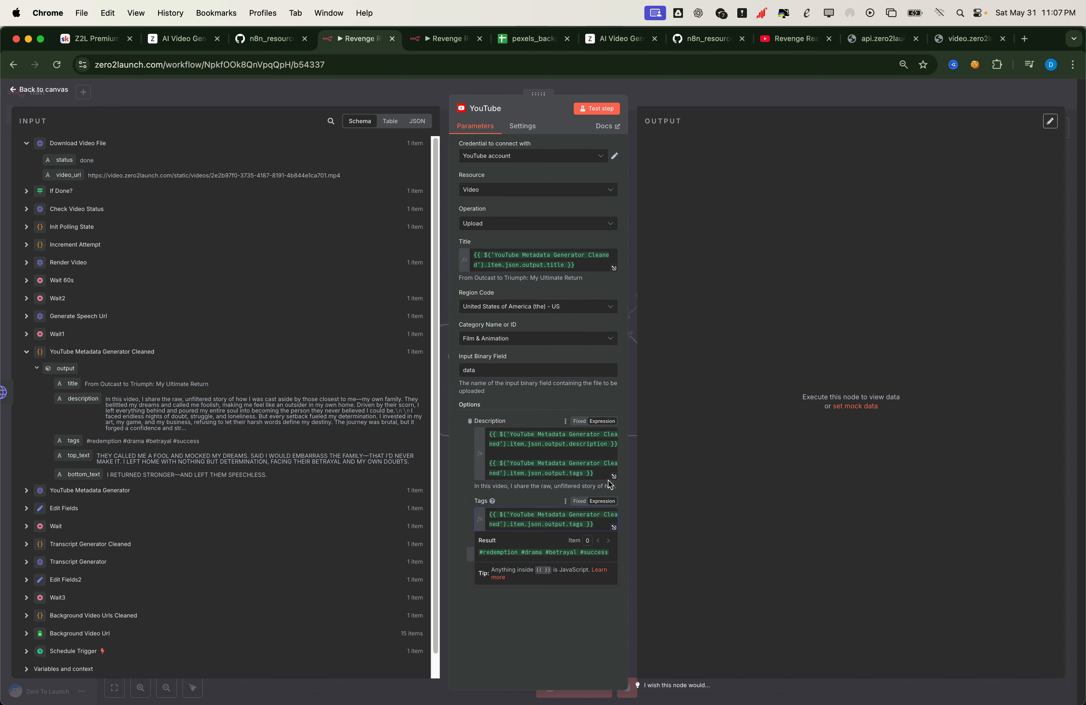
{"action": "left_click", "coordinate": [543, 557]}
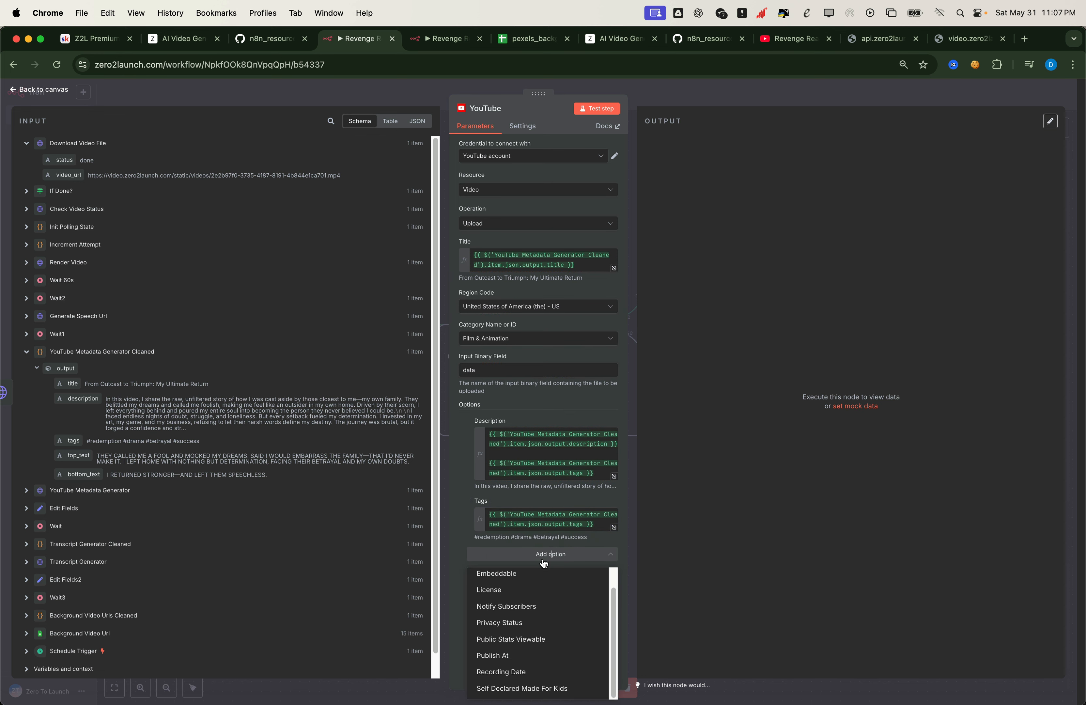
{"action": "left_click", "coordinate": [525, 688]}
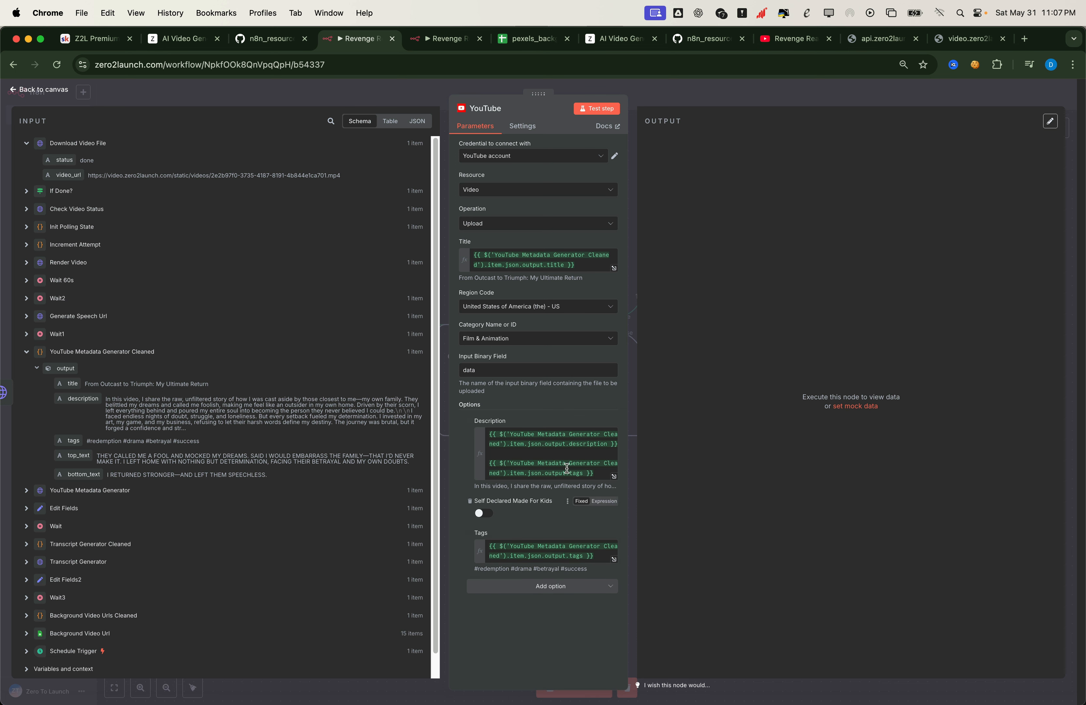
Test the YouTube upload node, then open the uploaded video's details in YouTube Studio and select the video ID in its address
{"action": "left_click", "coordinate": [587, 108]}
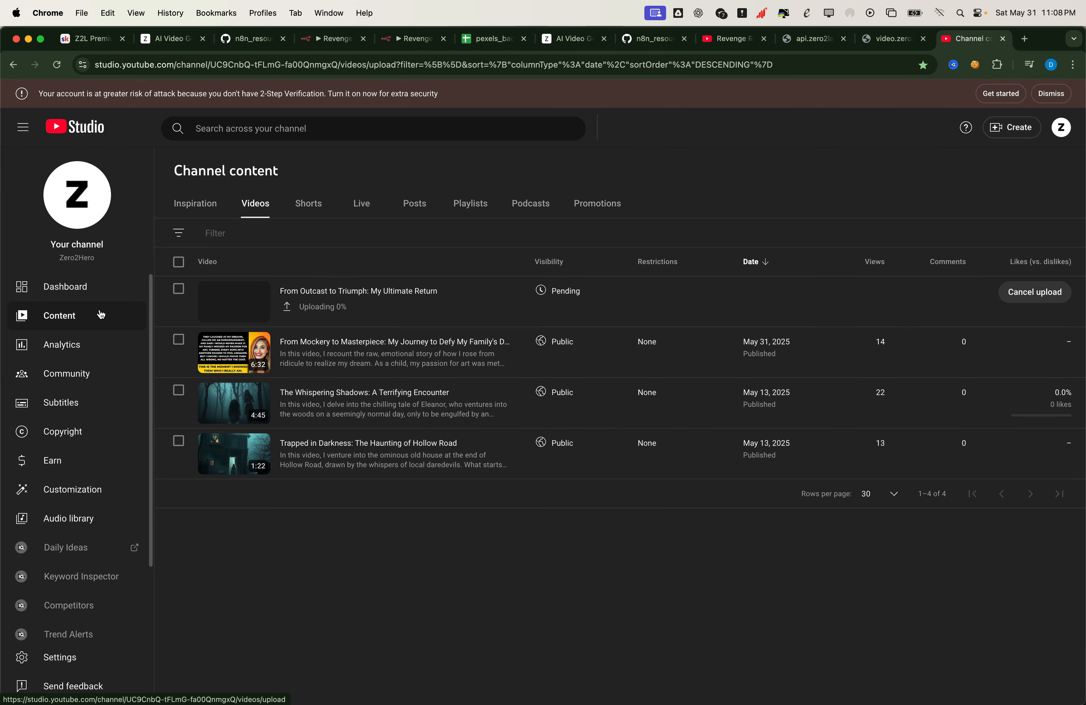
{"action": "left_click", "coordinate": [302, 291]}
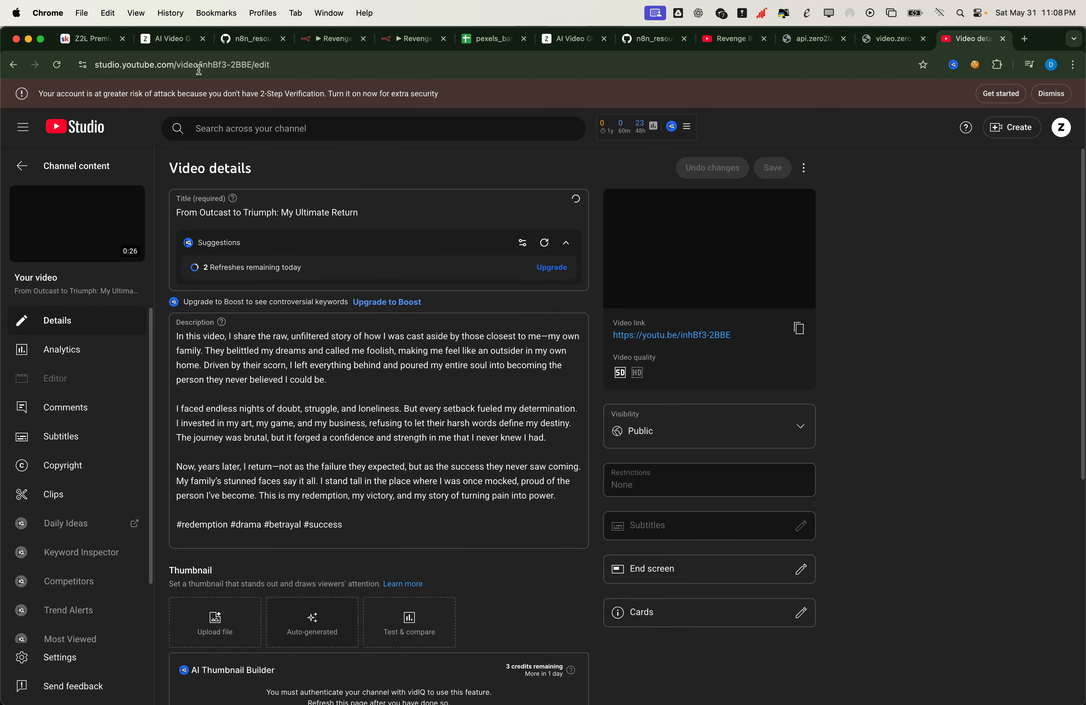
{"action": "double_click", "coordinate": [251, 65]}
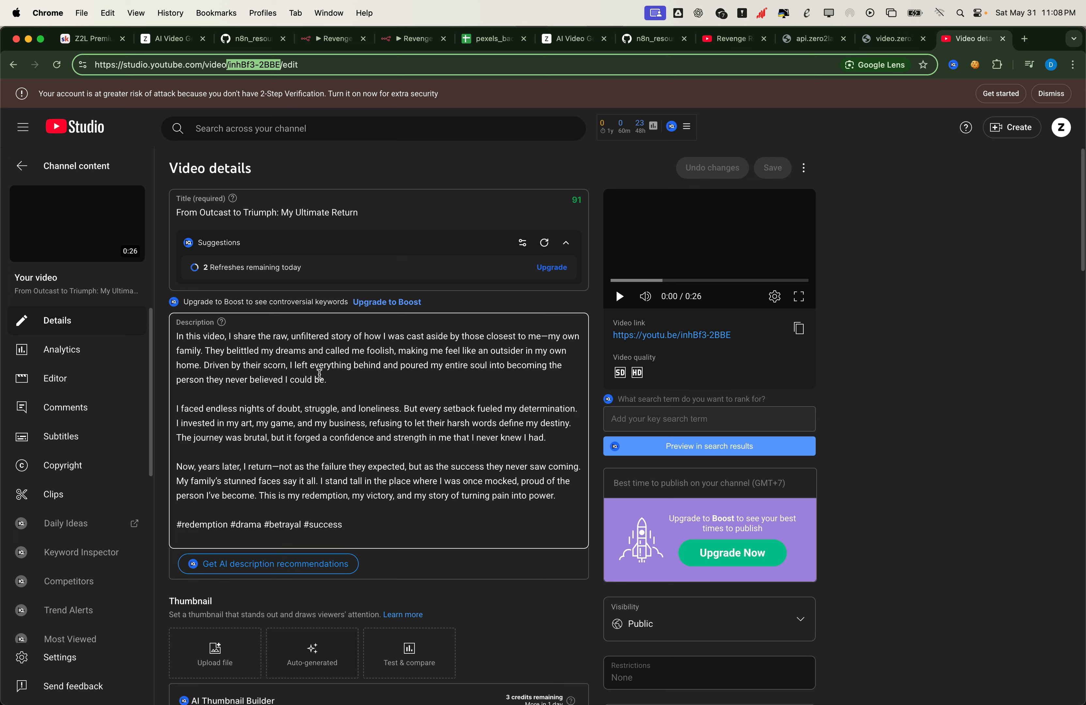
Review the uploaded video's title and description in YouTube Studio, then return to the channel's video list
{"action": "left_click", "coordinate": [573, 200]}
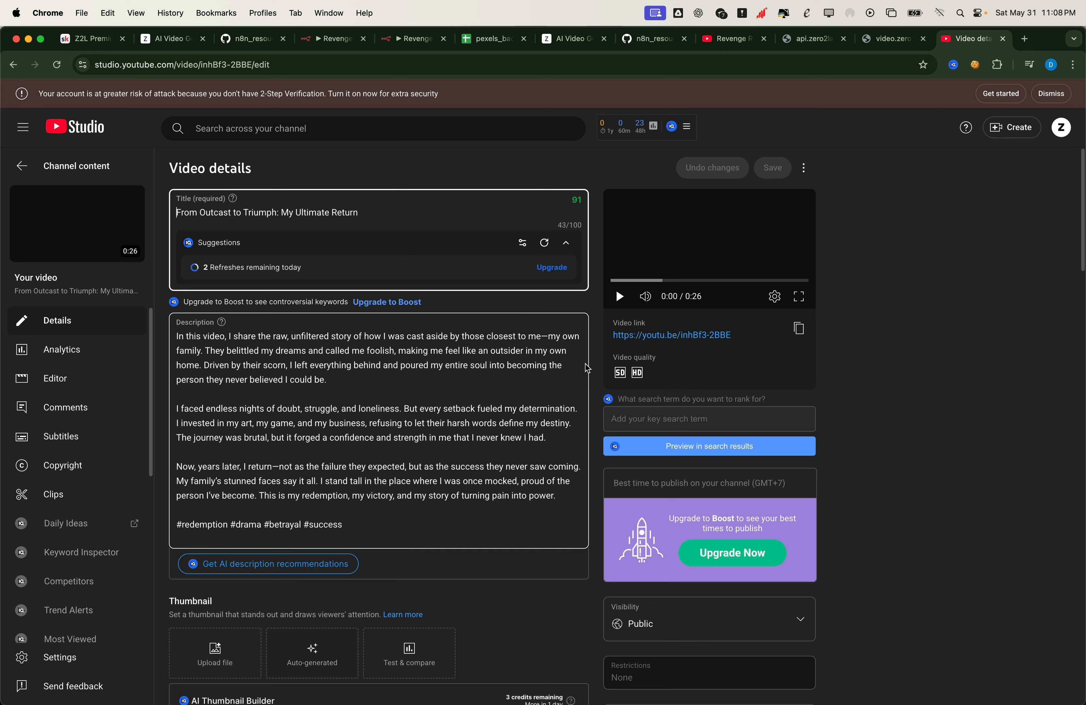
{"action": "mouse_move", "coordinate": [84, 260]}
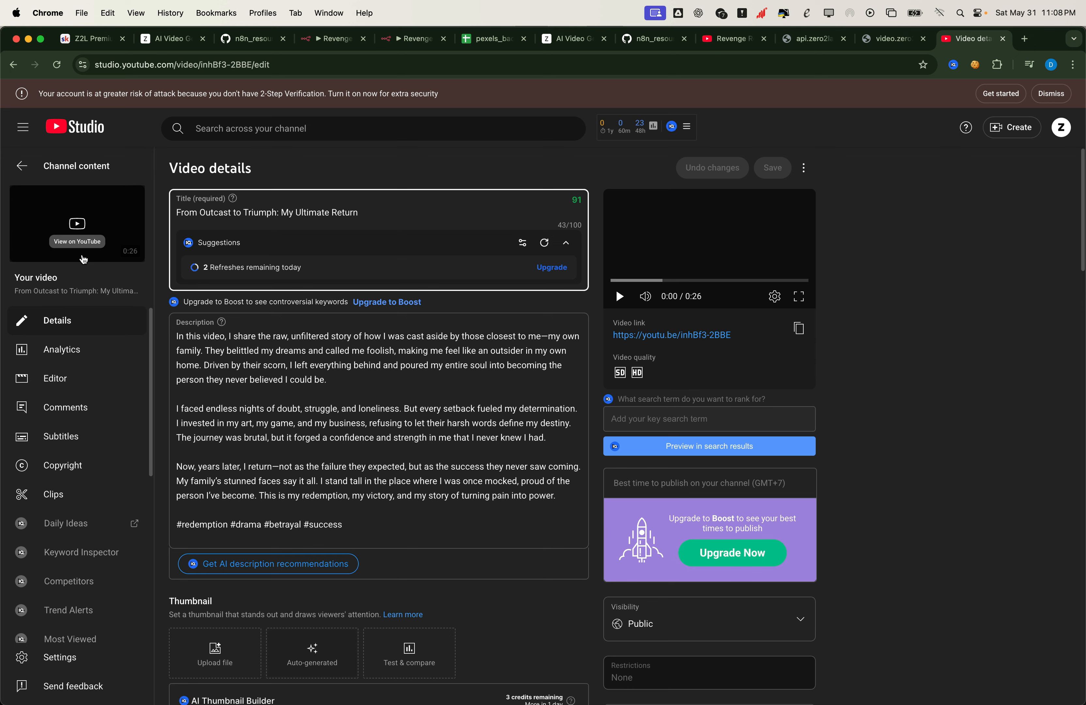
{"action": "left_click", "coordinate": [20, 166]}
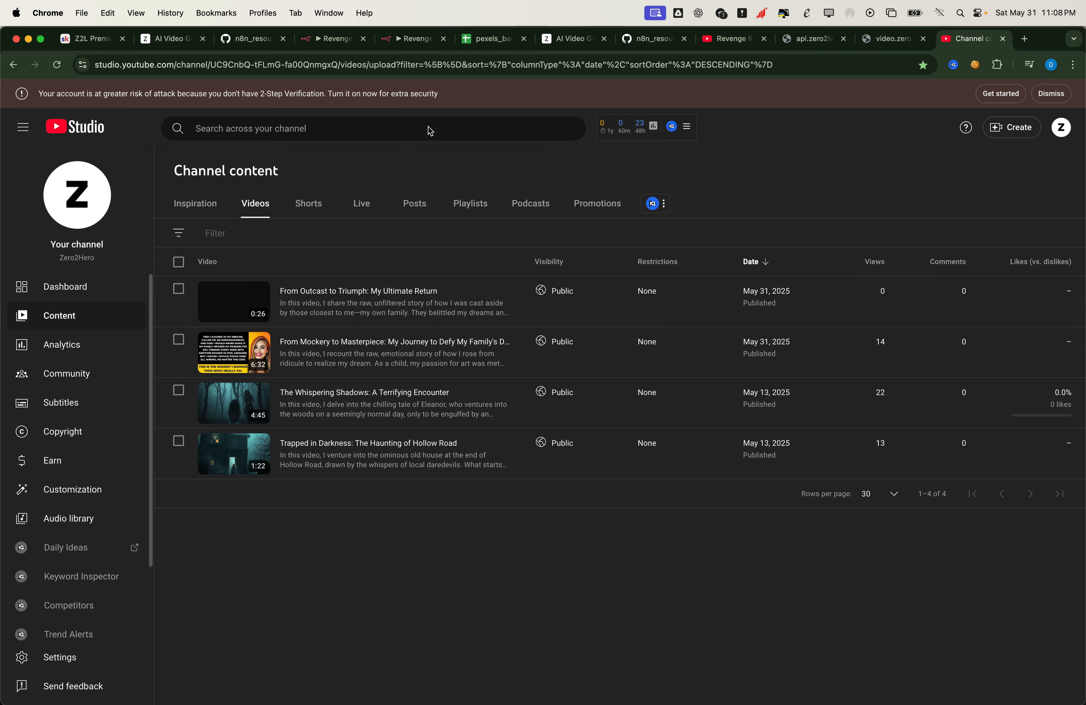
In the n8n workflow, add a Wait node after the YouTube node and set its wait amount to 30 seconds
{"action": "left_click", "coordinate": [335, 39]}
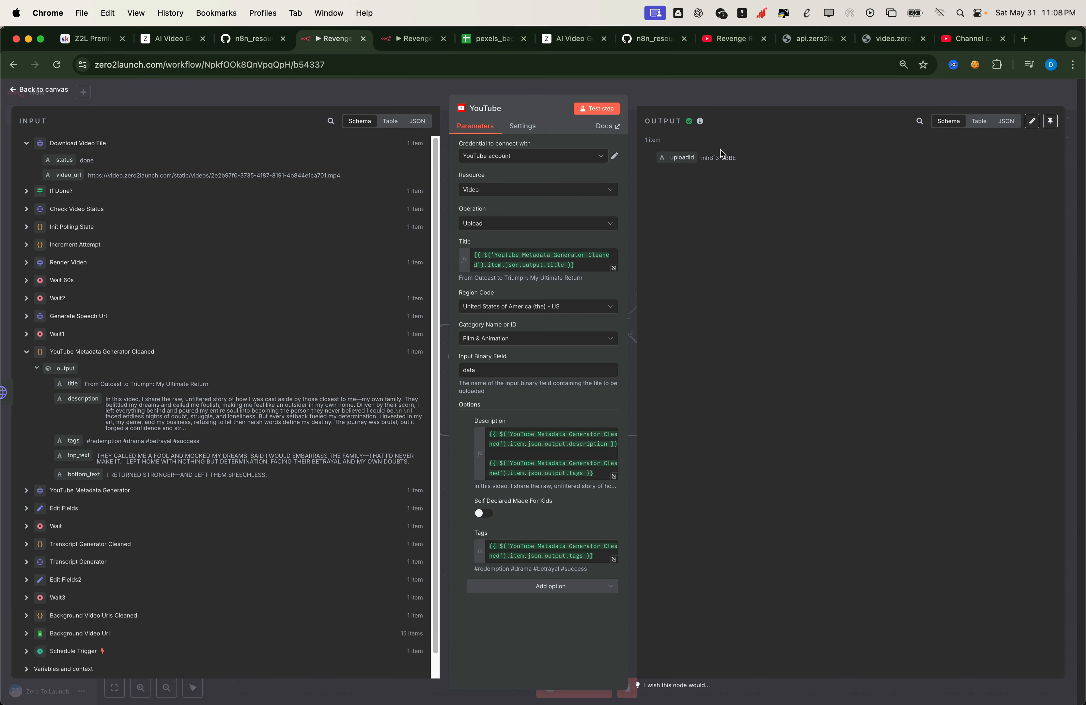
{"action": "left_click", "coordinate": [310, 92]}
{"action": "scroll", "coordinate": [795, 319], "scroll_direction": "right", "scroll_amount": 5}
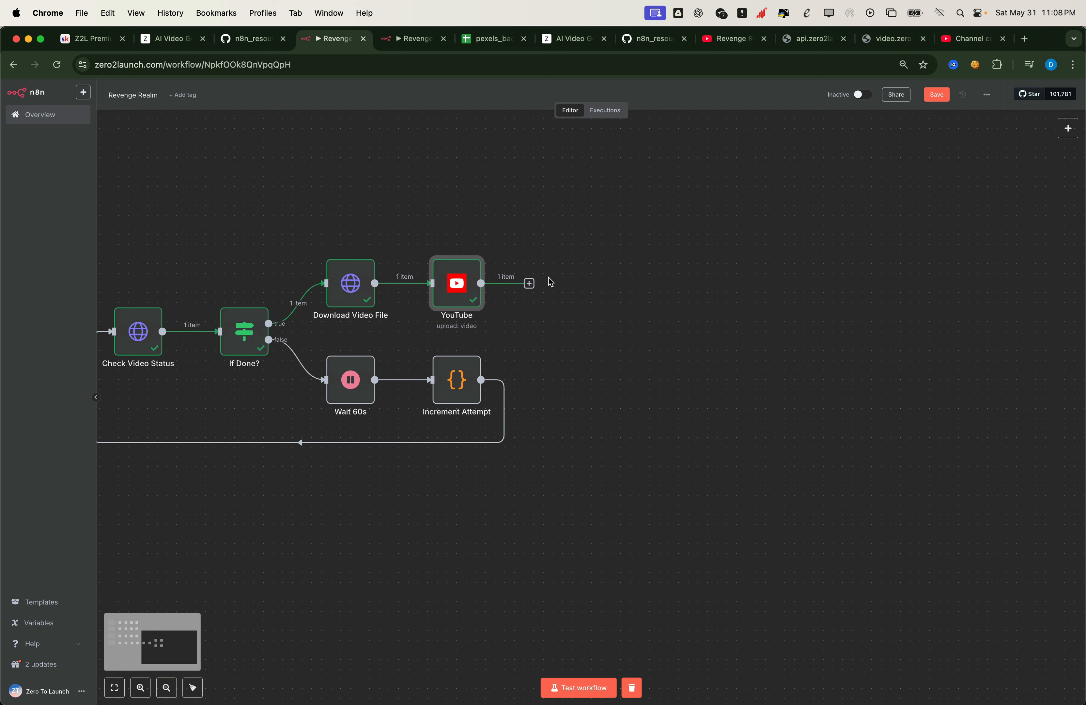
{"action": "left_click", "coordinate": [529, 284]}
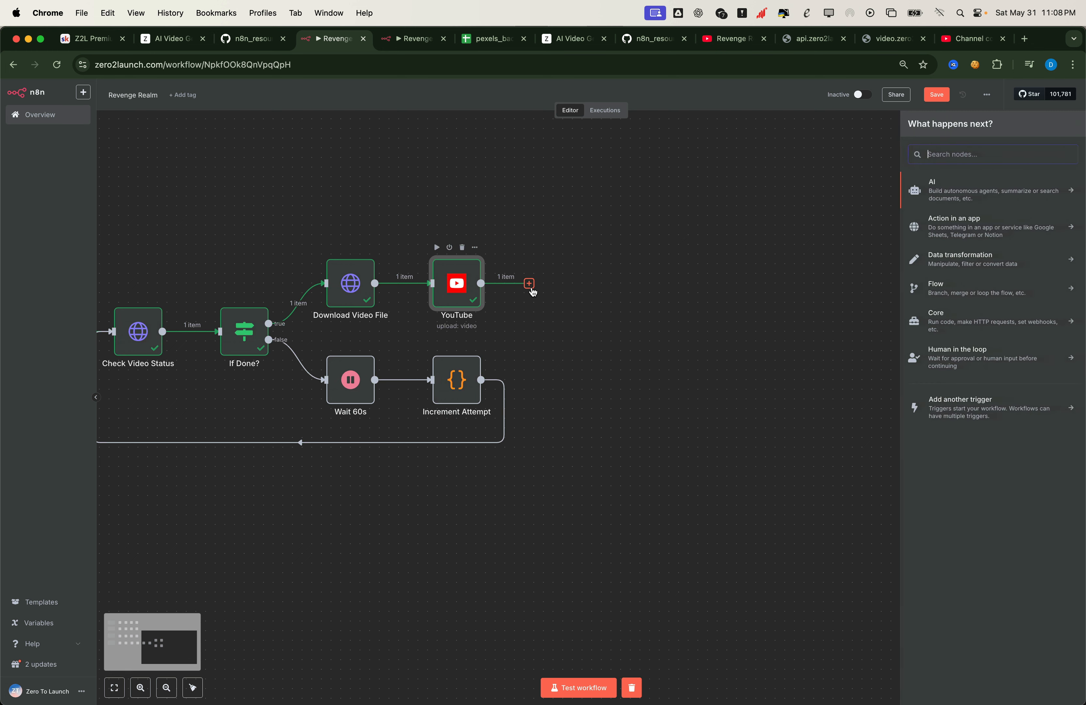
{"action": "type", "text": "wa"}
{"action": "left_click", "coordinate": [975, 190]}
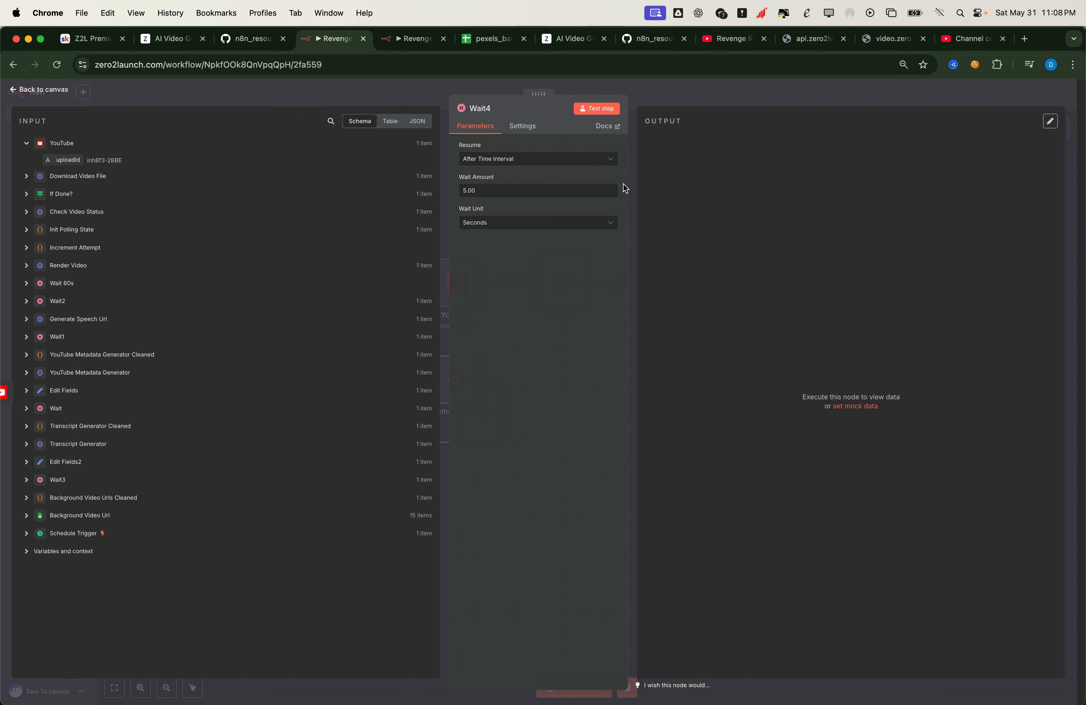
{"action": "type", "text": "0"}
Rename the new Wait node to "Wait 30s" and return to the canvas
{"action": "left_click", "coordinate": [494, 109]}
{"action": "key", "text": "BackSpace"}
{"action": "type", "text": "30"}
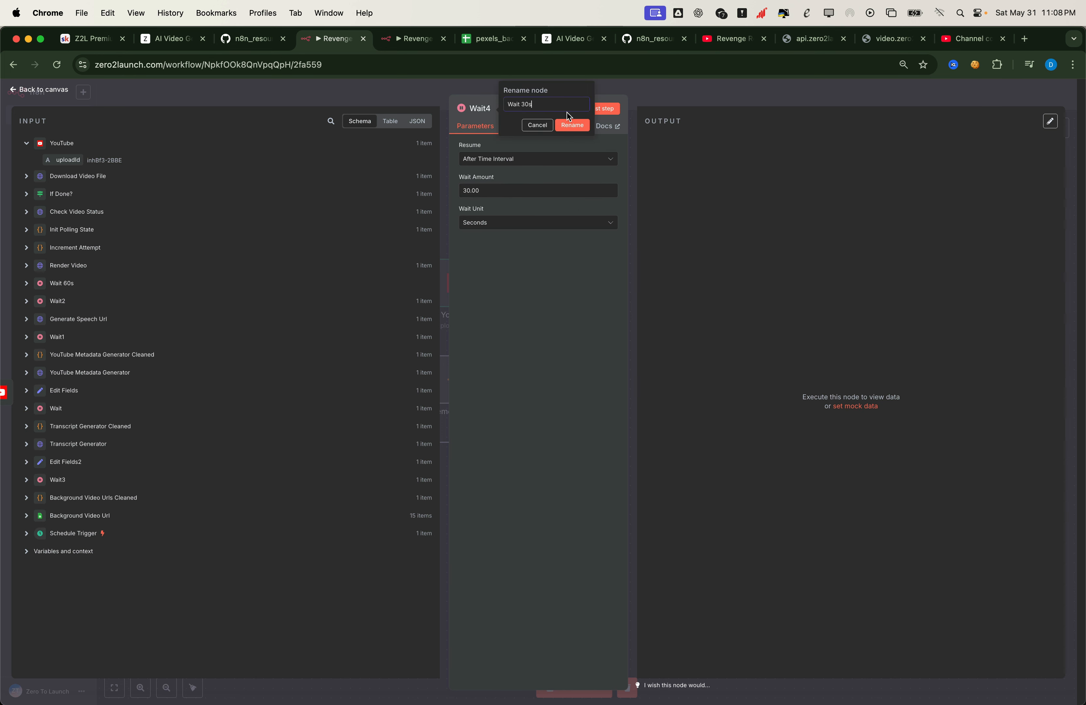
{"action": "left_click", "coordinate": [572, 125]}
{"action": "key", "text": "Escape"}
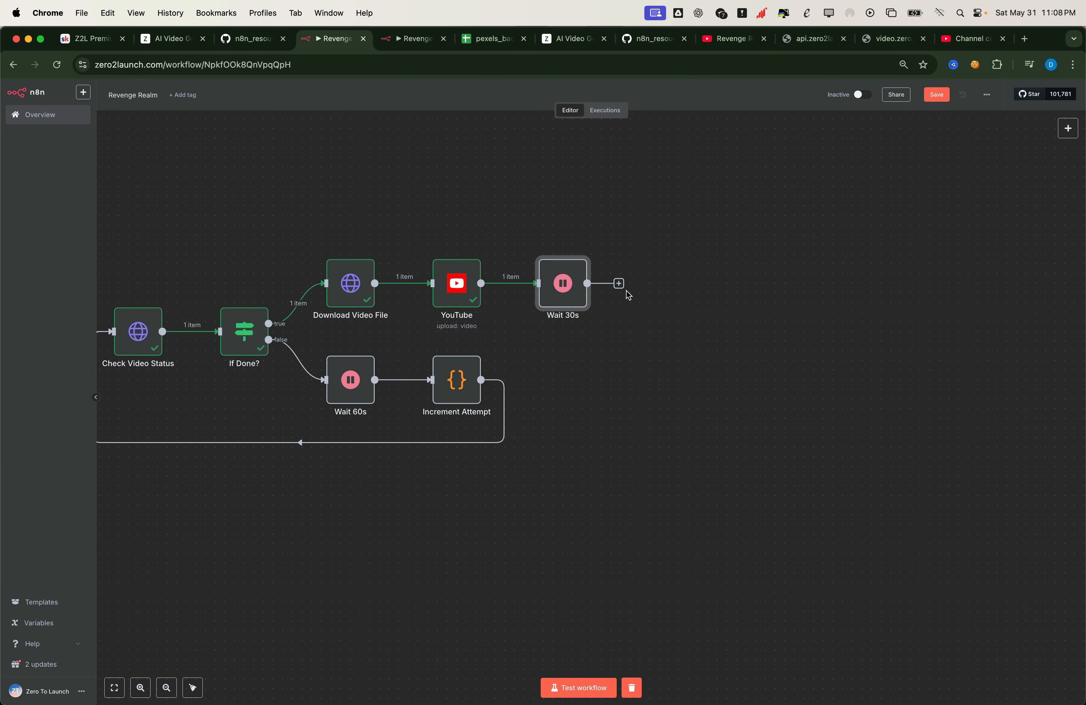
Add an HTTP Request node after the Wait 30s node
{"action": "left_click", "coordinate": [619, 284]}
{"action": "type", "text": "http"}
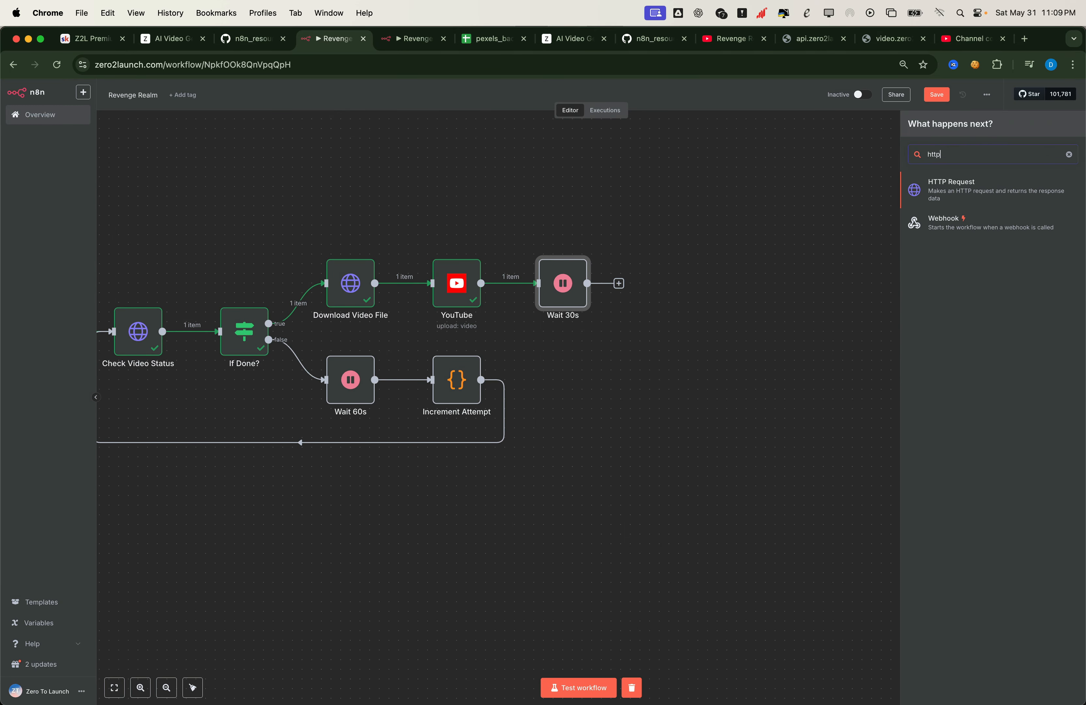
{"action": "left_click", "coordinate": [986, 188]}
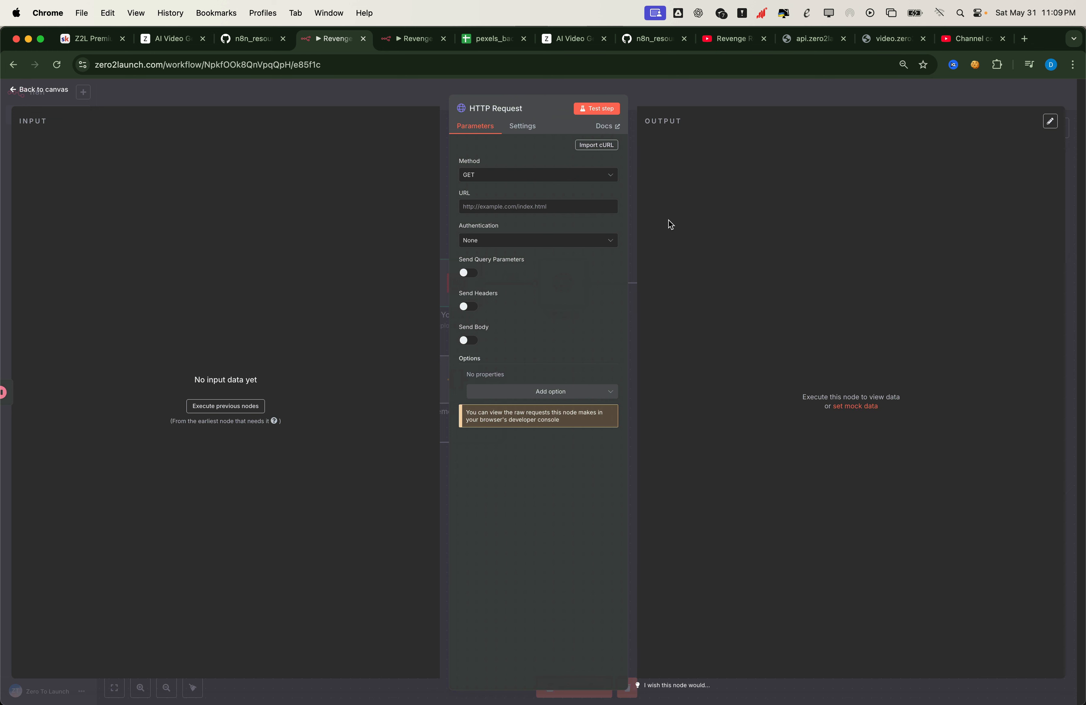
Copy the AI Generate Thumbnail cURL command from the AI Image Generator page of the Zero2Launch API documentation
{"action": "left_click", "coordinate": [564, 39]}
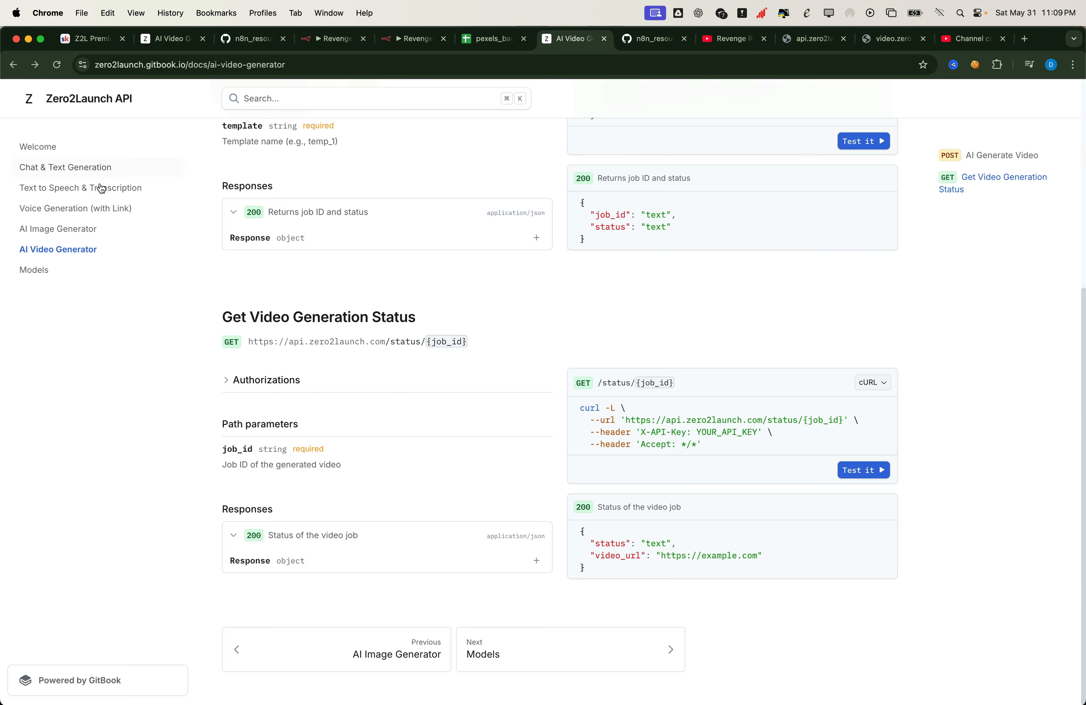
{"action": "left_click", "coordinate": [66, 230]}
{"action": "scroll", "coordinate": [432, 253], "scroll_direction": "down", "scroll_amount": 15}
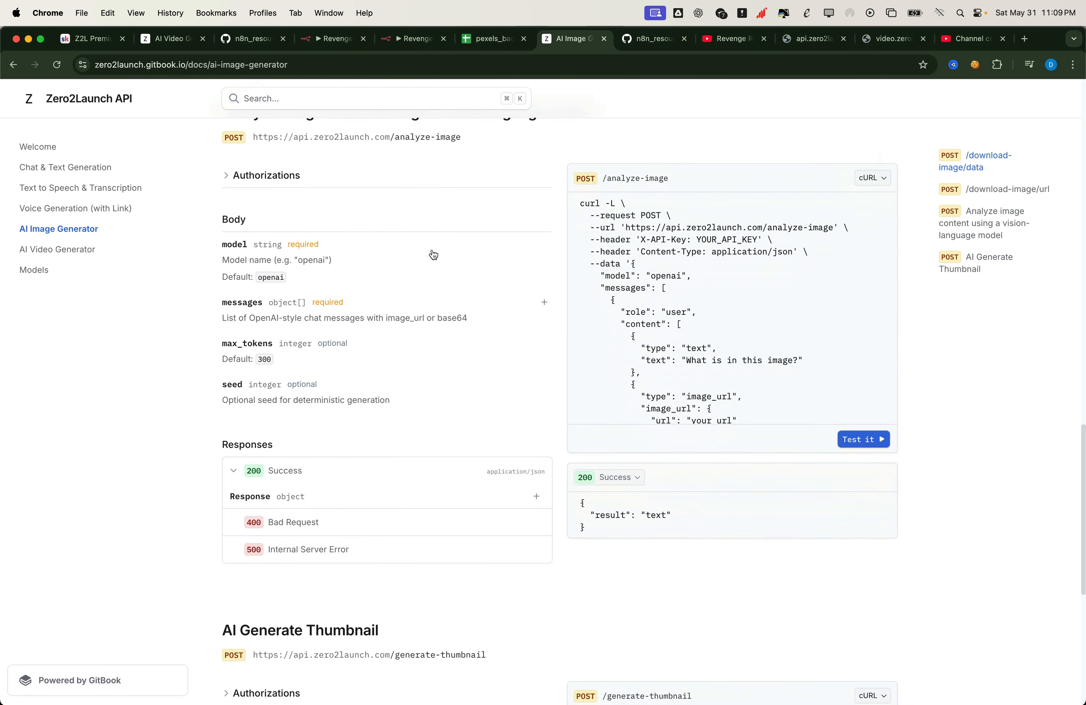
{"action": "scroll", "coordinate": [433, 255], "scroll_direction": "down", "scroll_amount": 5}
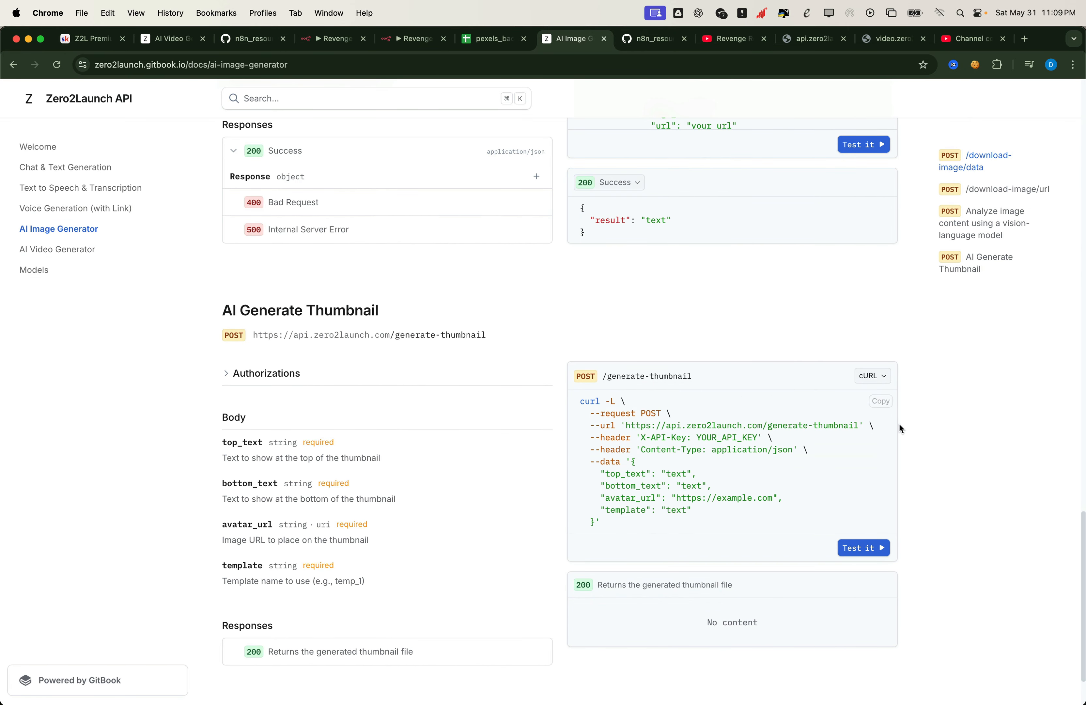
{"action": "left_click", "coordinate": [876, 406]}
Import the copied thumbnail cURL command into the HTTP Request node and paste the API key as the X-API-Key header value
{"action": "left_click", "coordinate": [320, 39]}
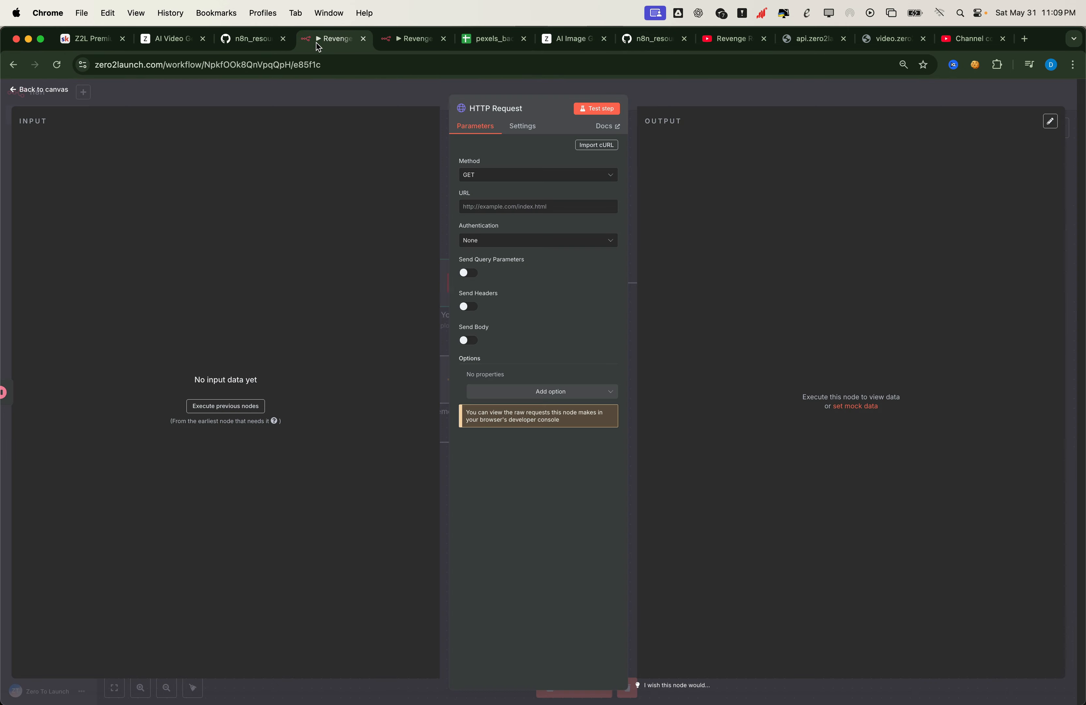
{"action": "left_click", "coordinate": [597, 144]}
{"action": "key", "text": "super+v"}
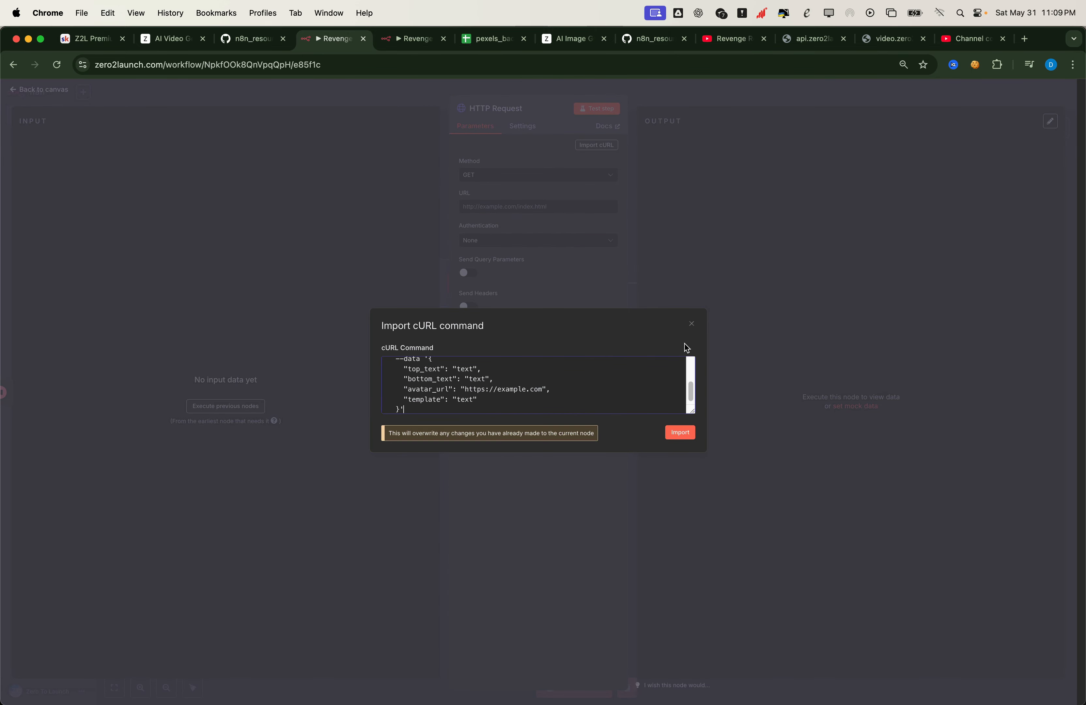
{"action": "left_click", "coordinate": [682, 436]}
{"action": "double_click", "coordinate": [520, 418]}
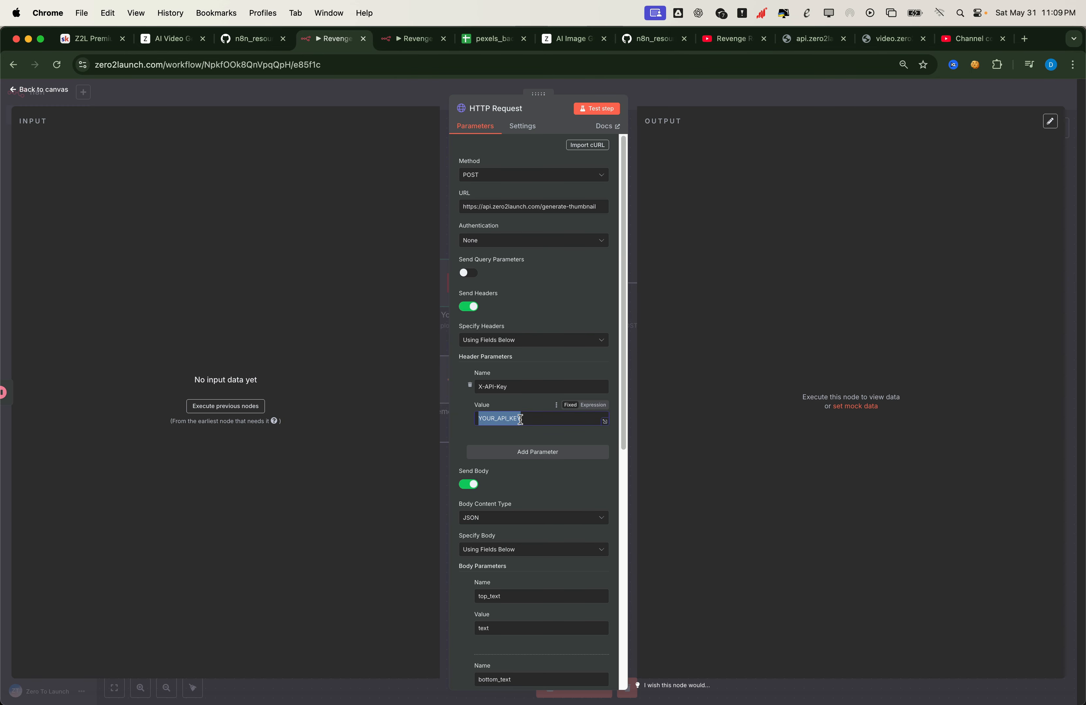
{"action": "key", "text": "super+v"}
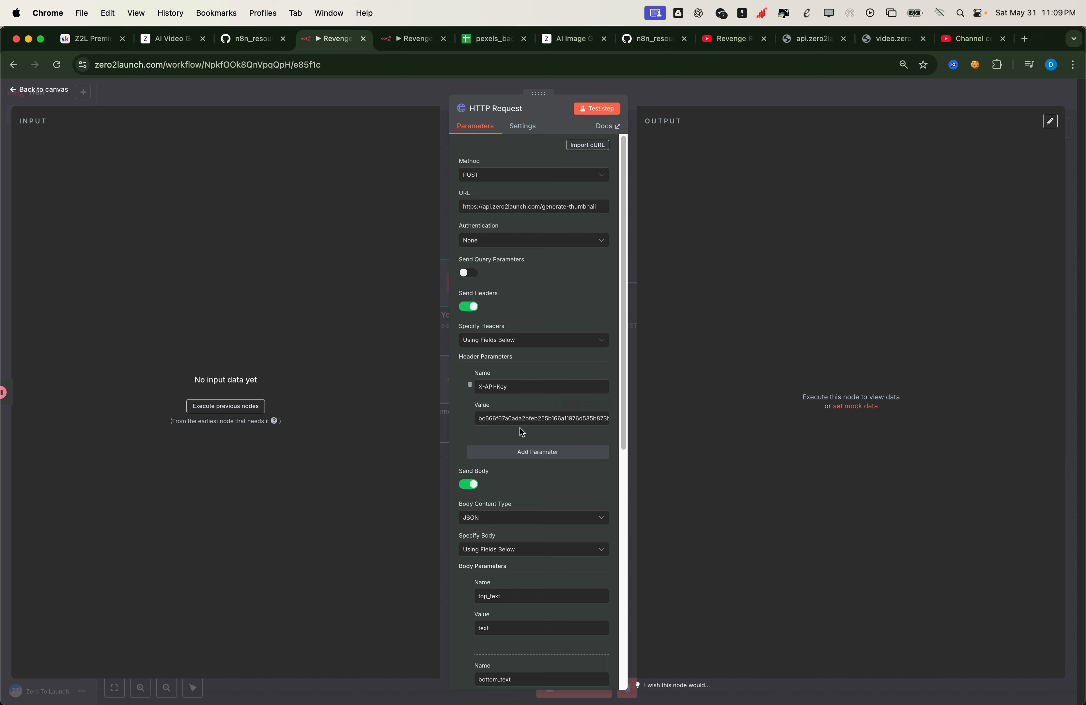
Show the YouTube Metadata Generator Cleaned output as input data and map its top_text to the top_text body parameter
{"action": "left_click", "coordinate": [91, 145]}
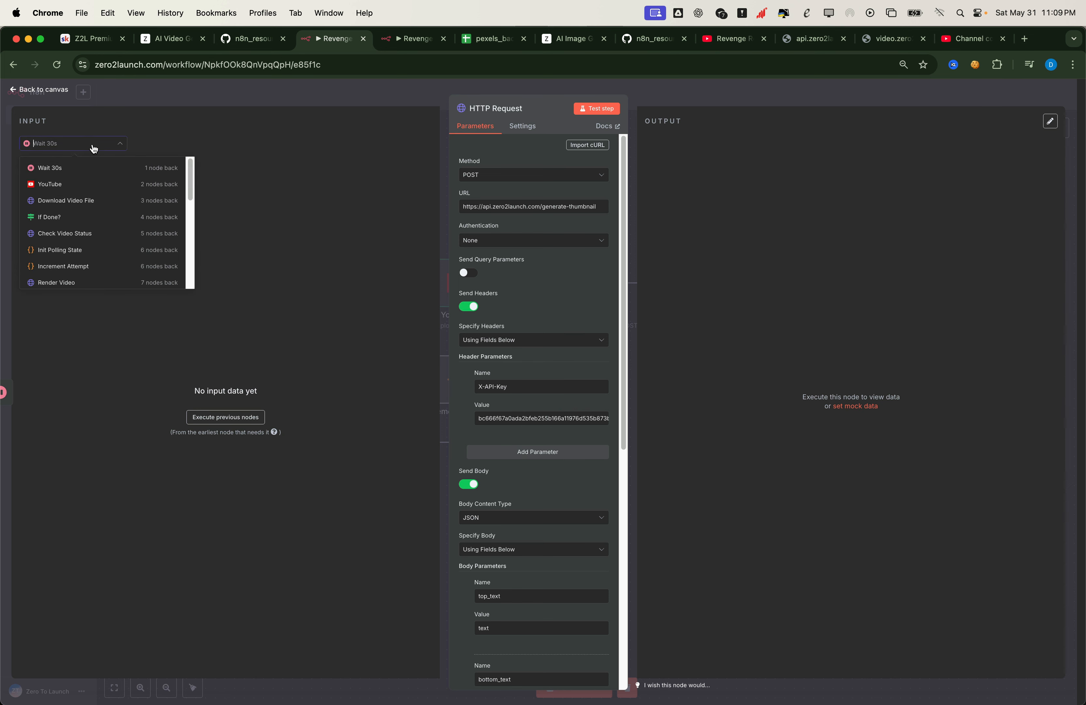
{"action": "scroll", "coordinate": [80, 219], "scroll_direction": "down", "scroll_amount": 5}
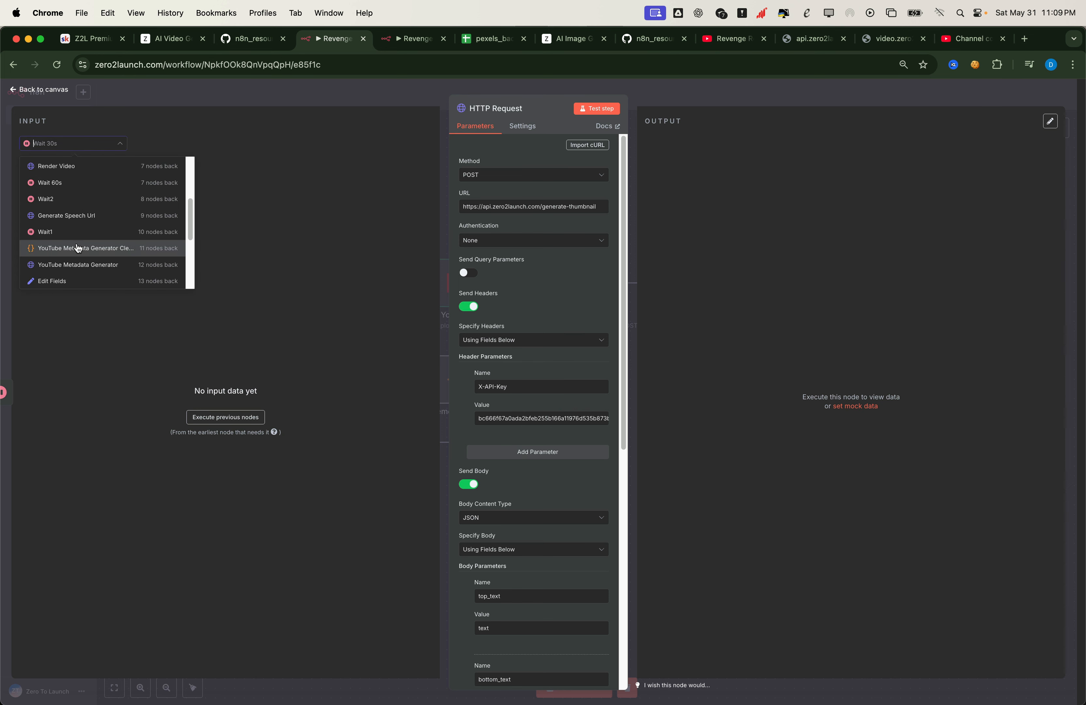
{"action": "left_click", "coordinate": [78, 249]}
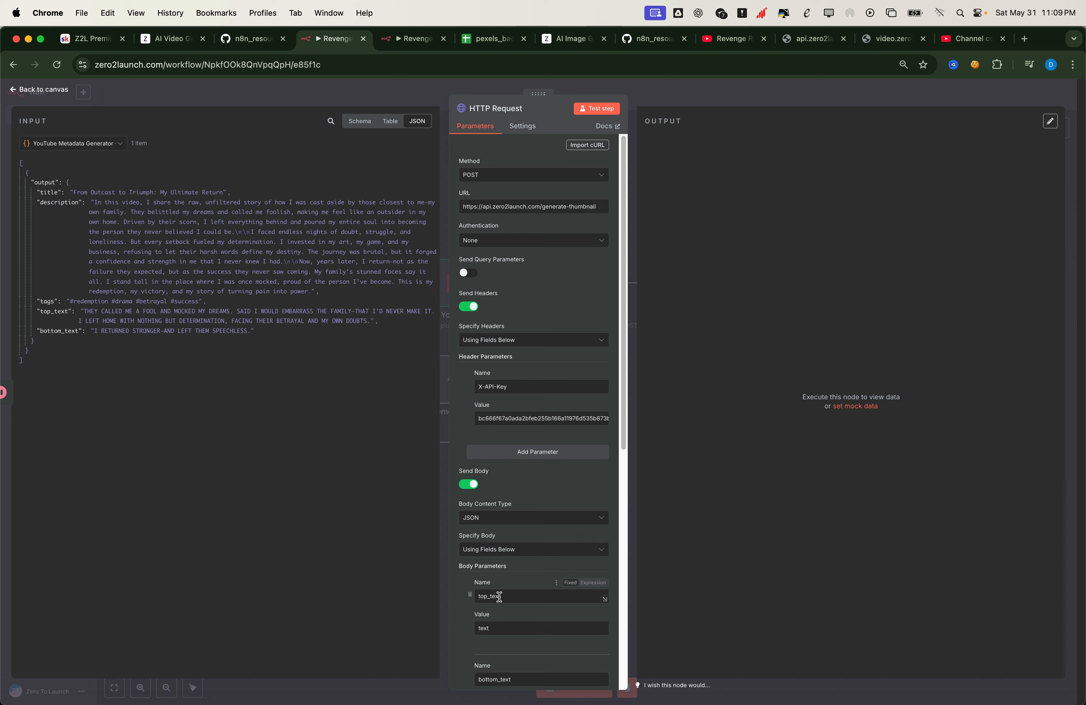
{"action": "double_click", "coordinate": [484, 629]}
{"action": "key", "text": "BackSpace"}
{"action": "left_click_drag", "start_coordinate": [52, 311], "coordinate": [524, 631]}
Map the bottom_text body parameter to output.bottom_text from YouTube Metadata Generator Cleaned and return to the canvas
{"action": "scroll", "coordinate": [520, 577], "scroll_direction": "down", "scroll_amount": 3}
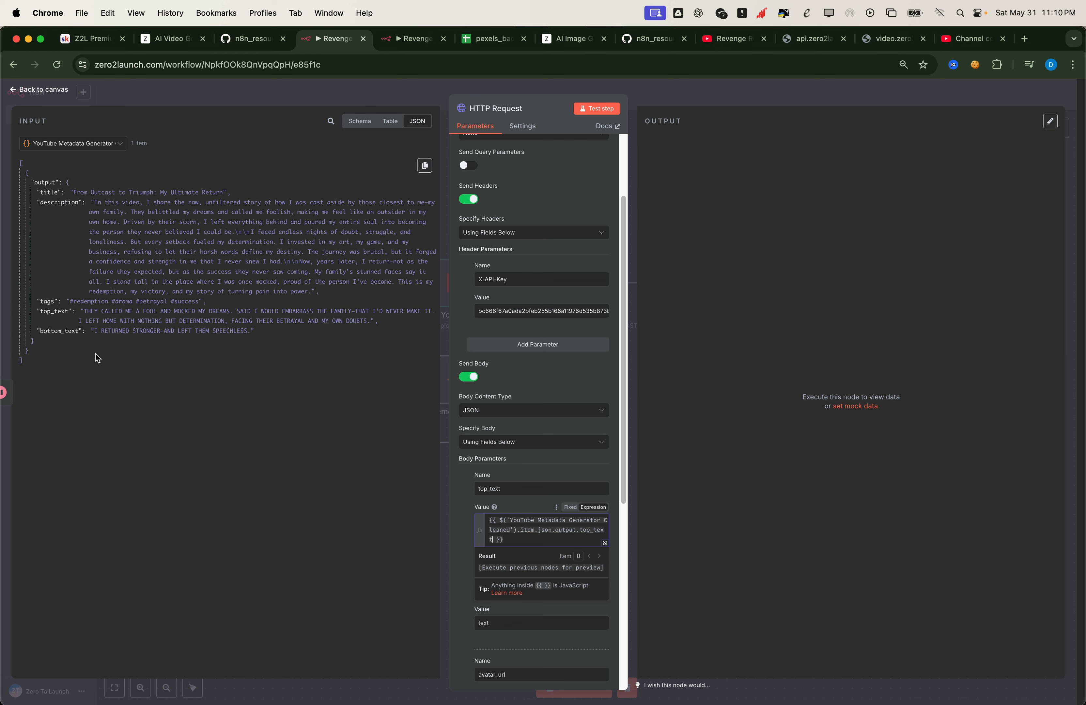
{"action": "scroll", "coordinate": [501, 567], "scroll_direction": "down", "scroll_amount": 2}
{"action": "left_click", "coordinate": [496, 548]}
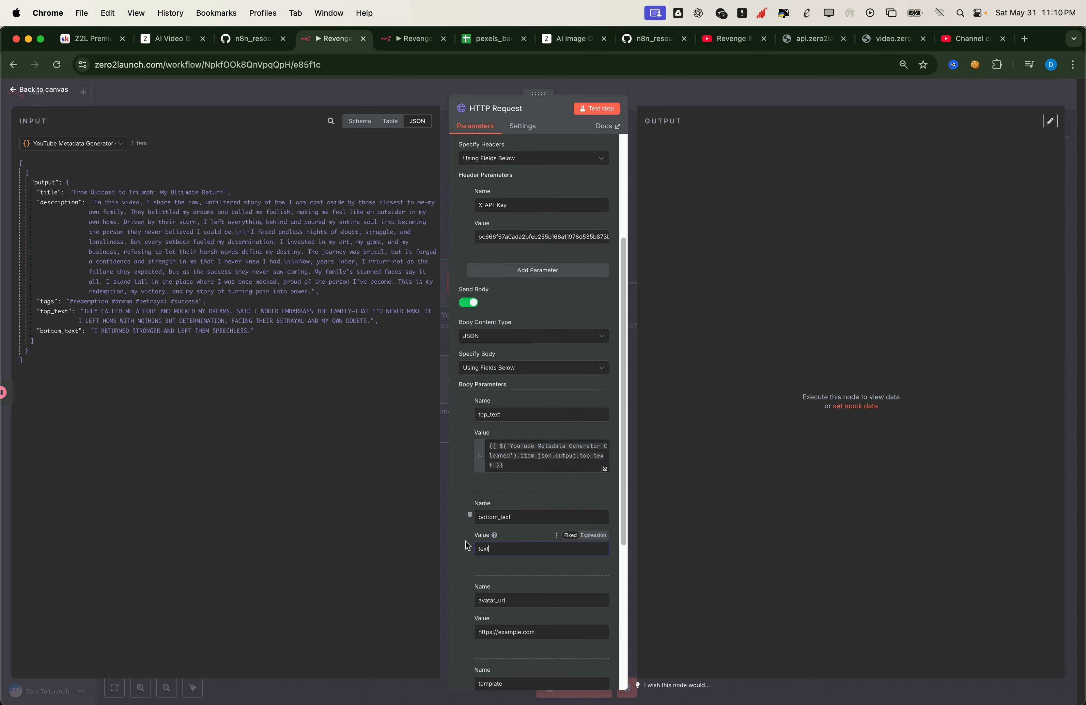
{"action": "double_click", "coordinate": [496, 548]}
{"action": "key", "text": "BackSpace"}
{"action": "left_click_drag", "start_coordinate": [66, 330], "coordinate": [503, 551]}
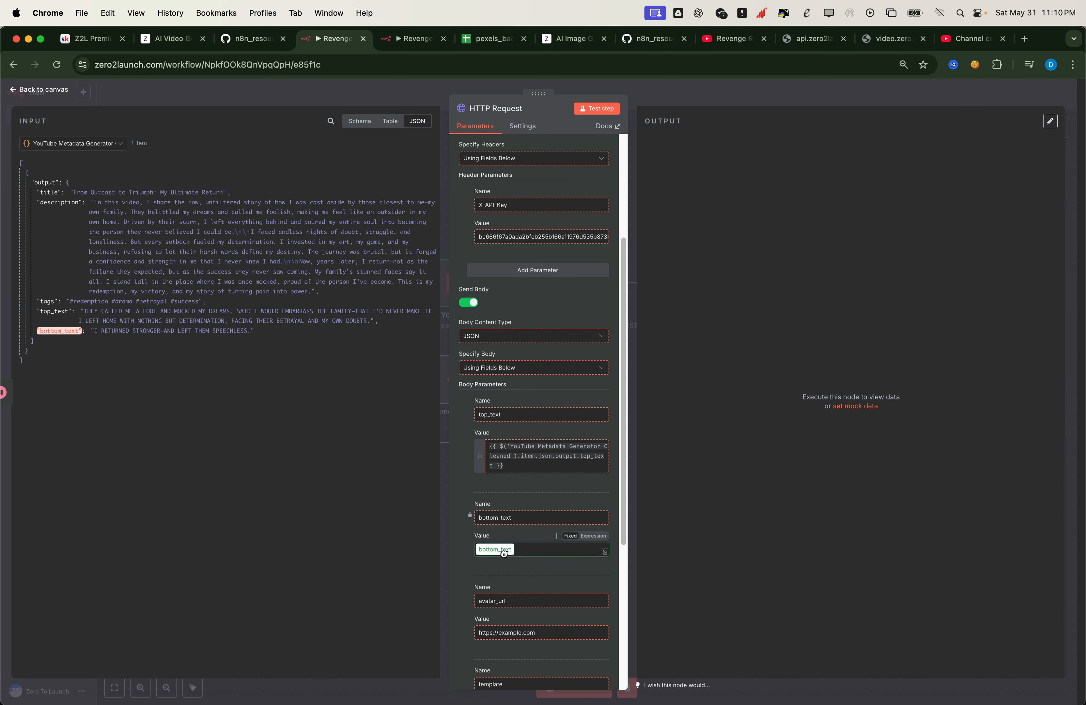
{"action": "left_click", "coordinate": [528, 495]}
{"action": "scroll", "coordinate": [528, 495], "scroll_direction": "down", "scroll_amount": 3}
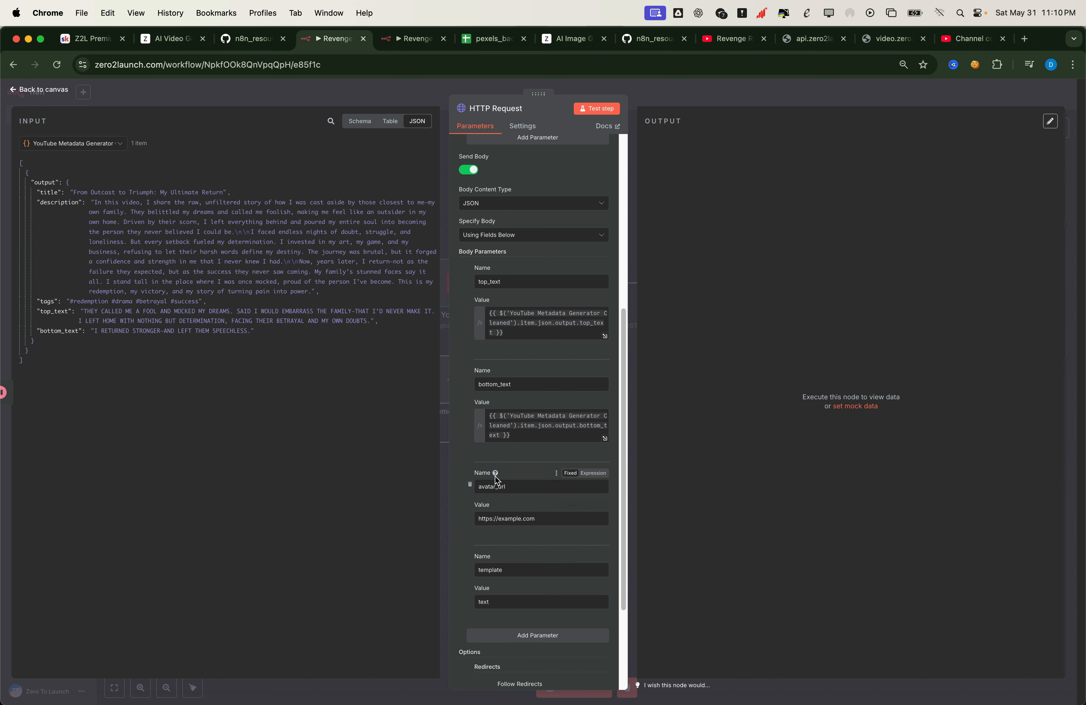
{"action": "left_click", "coordinate": [109, 86]}
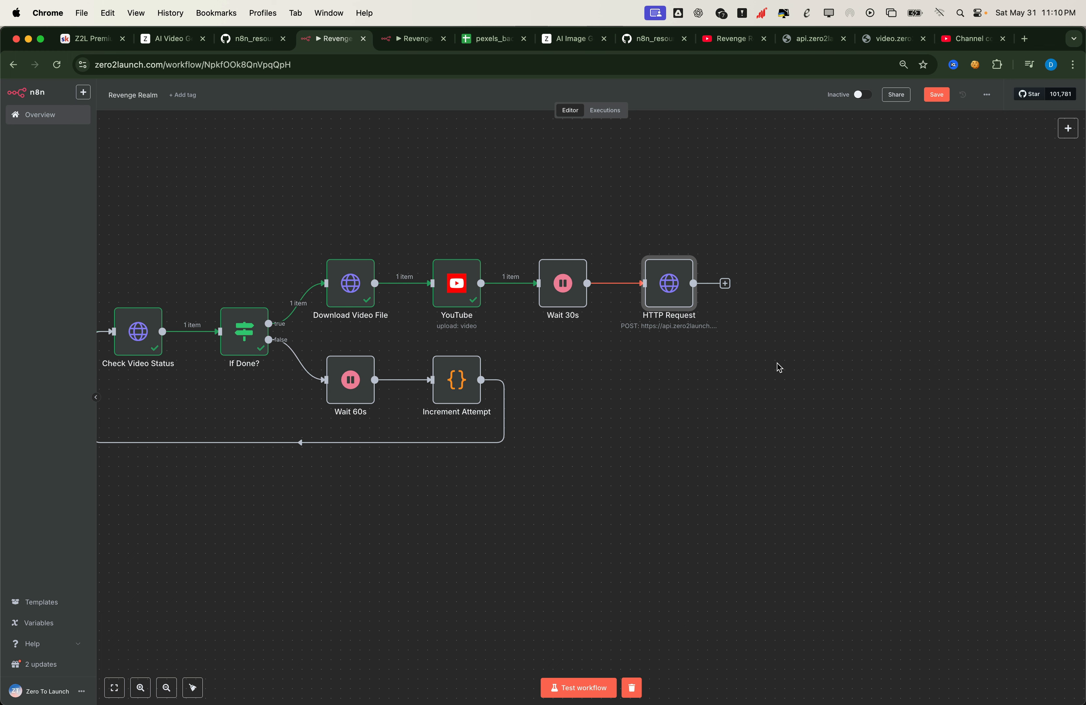
Rename the HTTP Request node to "Generate Thumbnail" and return to the canvas
{"action": "double_click", "coordinate": [669, 286]}
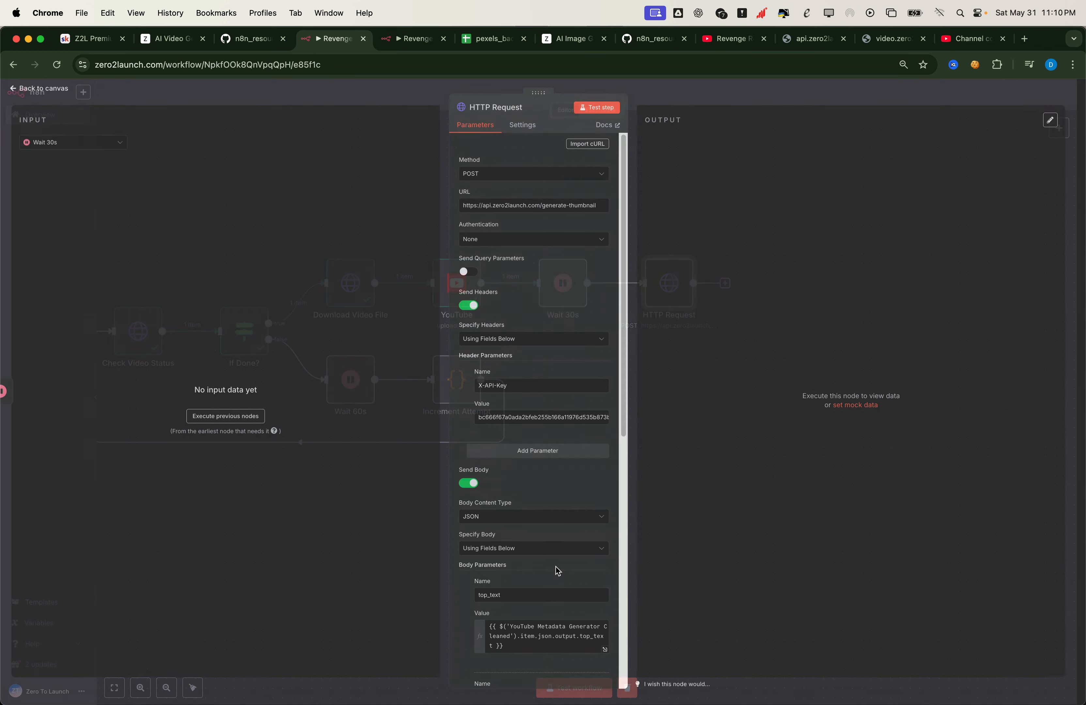
{"action": "left_click", "coordinate": [513, 108]}
{"action": "type", "text": "Generate Thumbnail"}
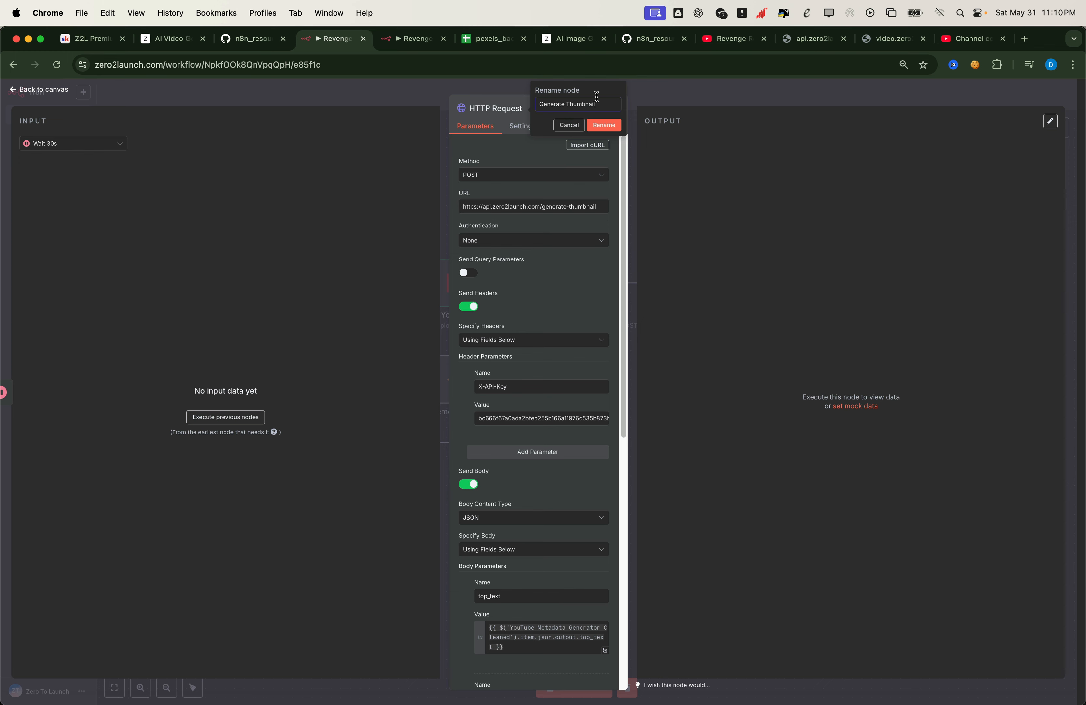
{"action": "left_click", "coordinate": [603, 126]}
{"action": "left_click", "coordinate": [241, 99]}
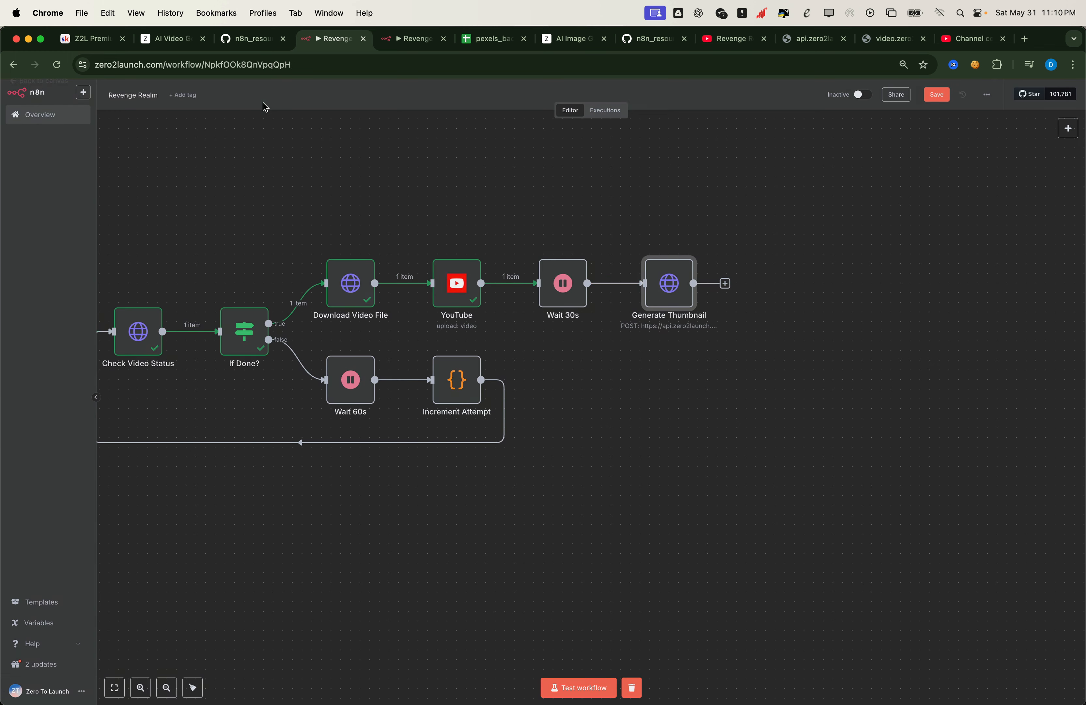
Insert an HTTP Request node between Wait 30s and Generate Thumbnail, and rename it "Generate Thumbnail Avatar"
{"action": "left_click", "coordinate": [607, 283]}
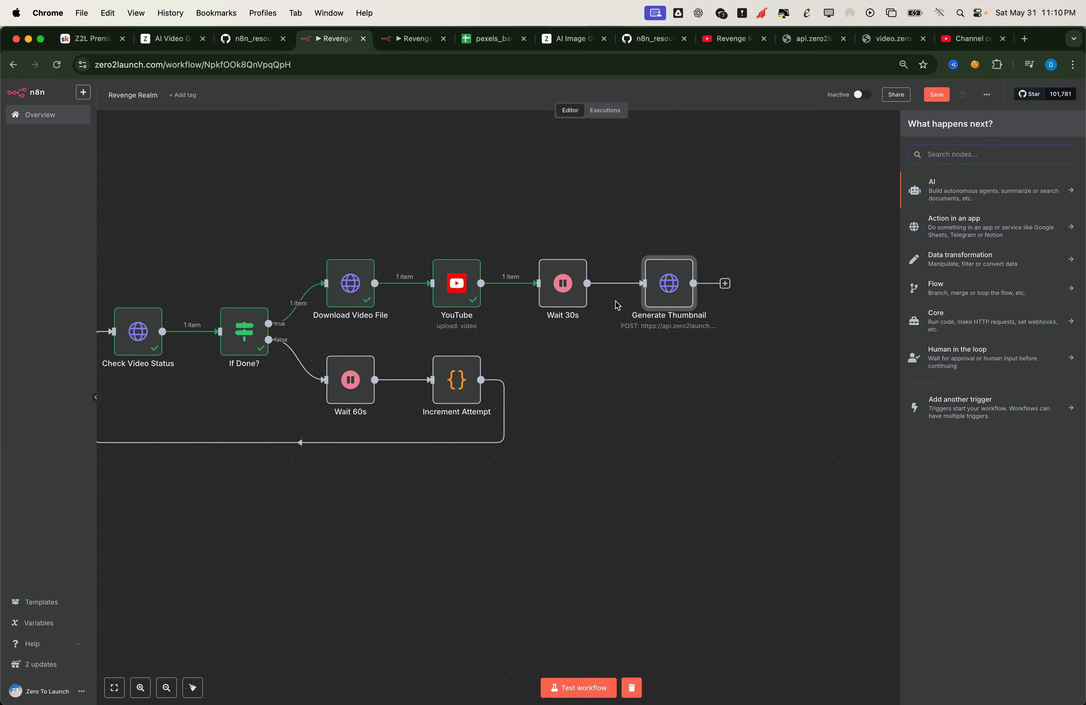
{"action": "type", "text": "ht"}
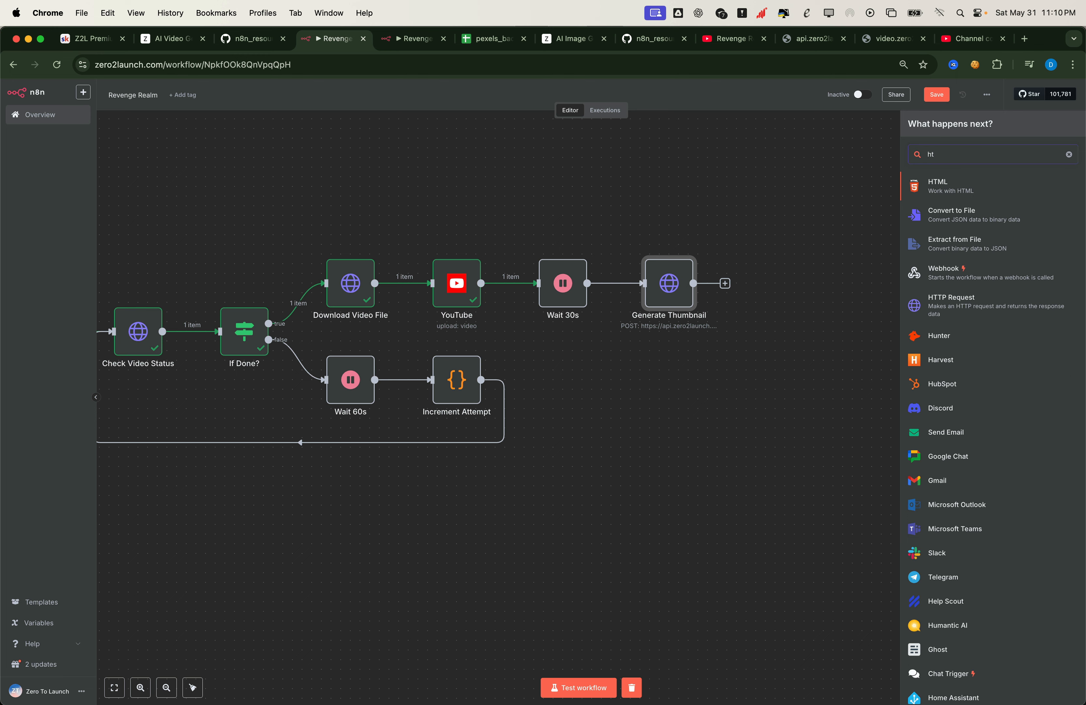
{"action": "type", "text": "tp"}
{"action": "left_click", "coordinate": [943, 192]}
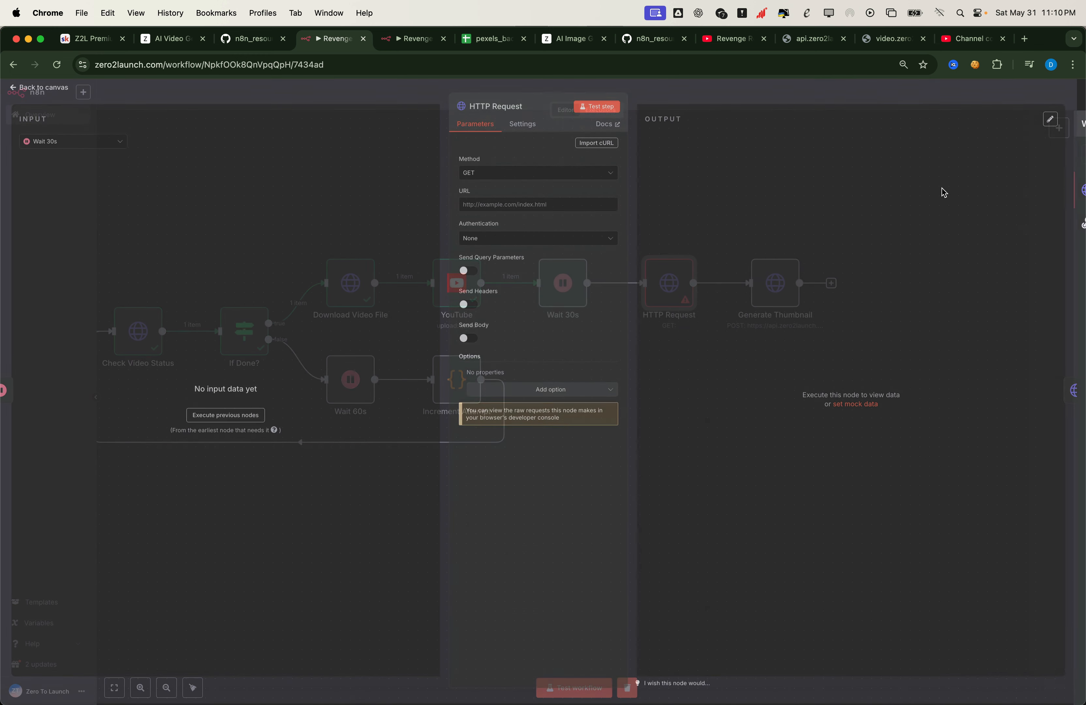
{"action": "left_click", "coordinate": [518, 112]}
{"action": "type", "text": "Generate Thumbnail Avatar"}
{"action": "left_click", "coordinate": [592, 126]}
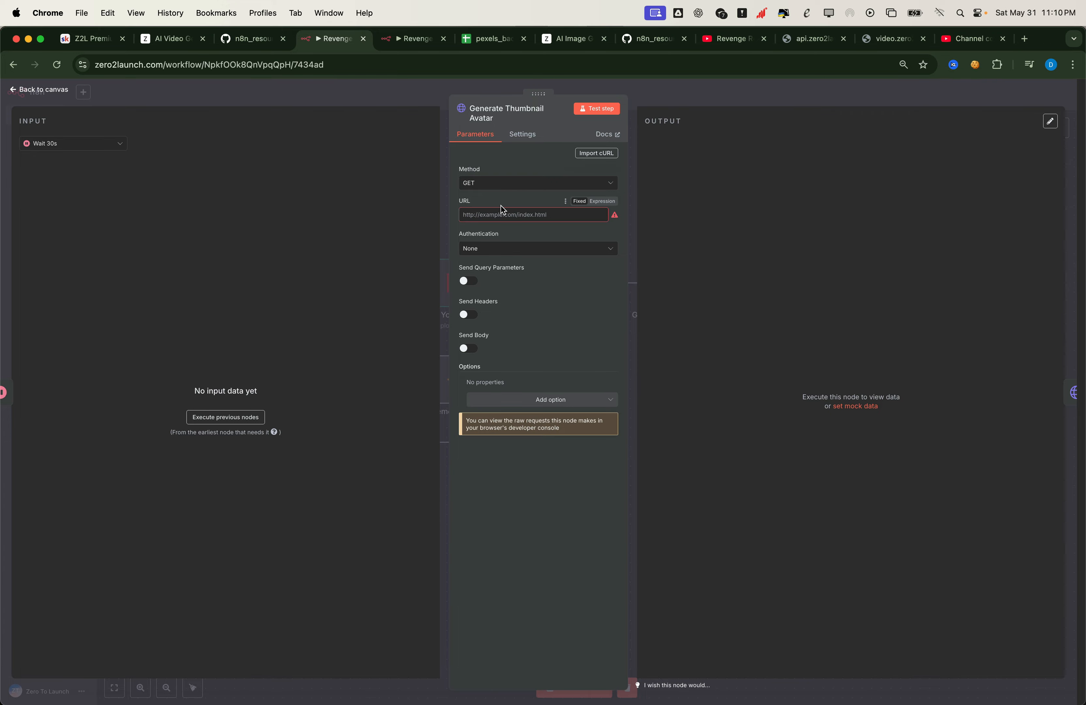
Import the API documentation's cURL example for the POST /download-image/url endpoint into the Generate Thumbnail Avatar node
{"action": "left_click", "coordinate": [541, 40]}
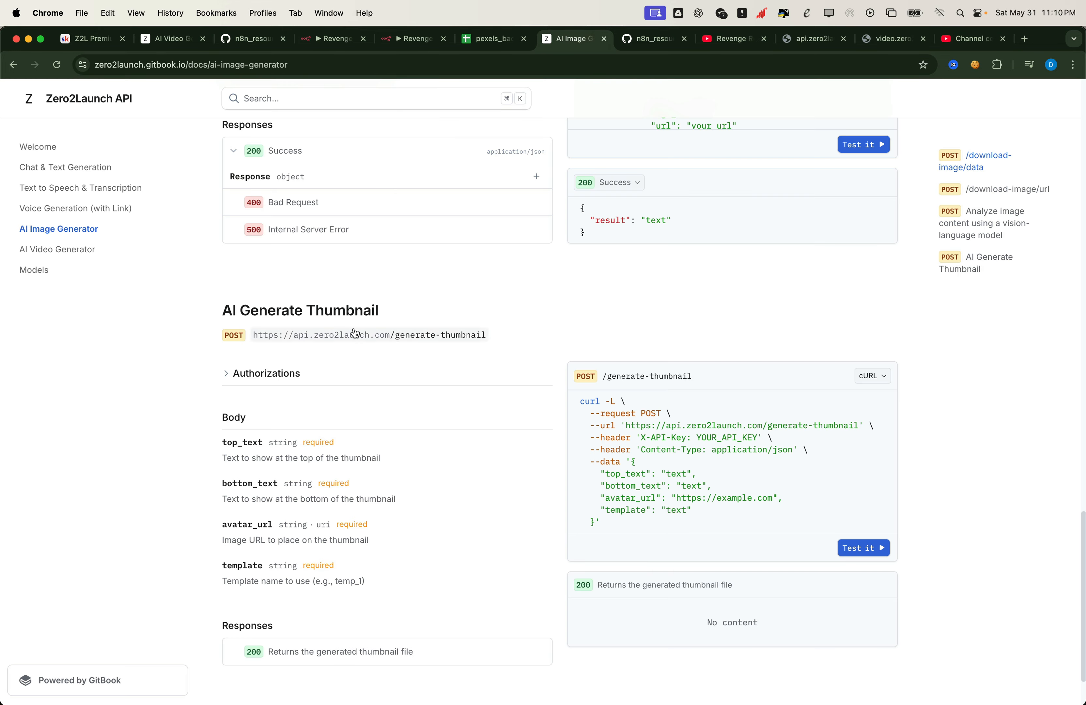
{"action": "scroll", "coordinate": [355, 333], "scroll_direction": "up", "scroll_amount": 20}
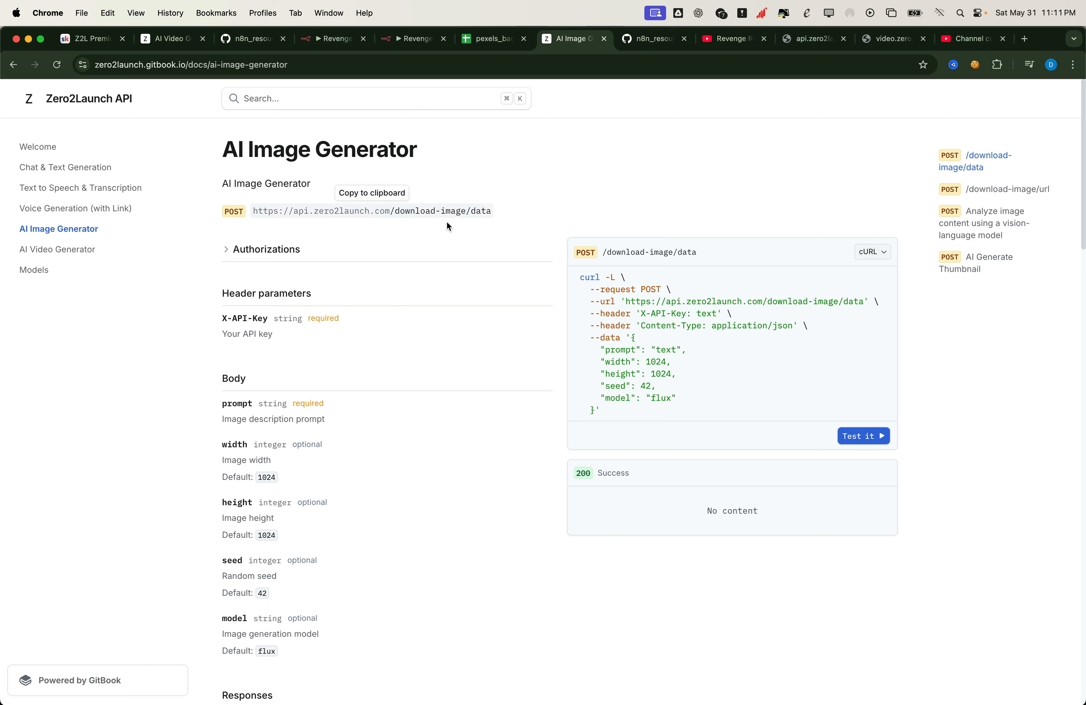
{"action": "scroll", "coordinate": [471, 247], "scroll_direction": "down", "scroll_amount": 10}
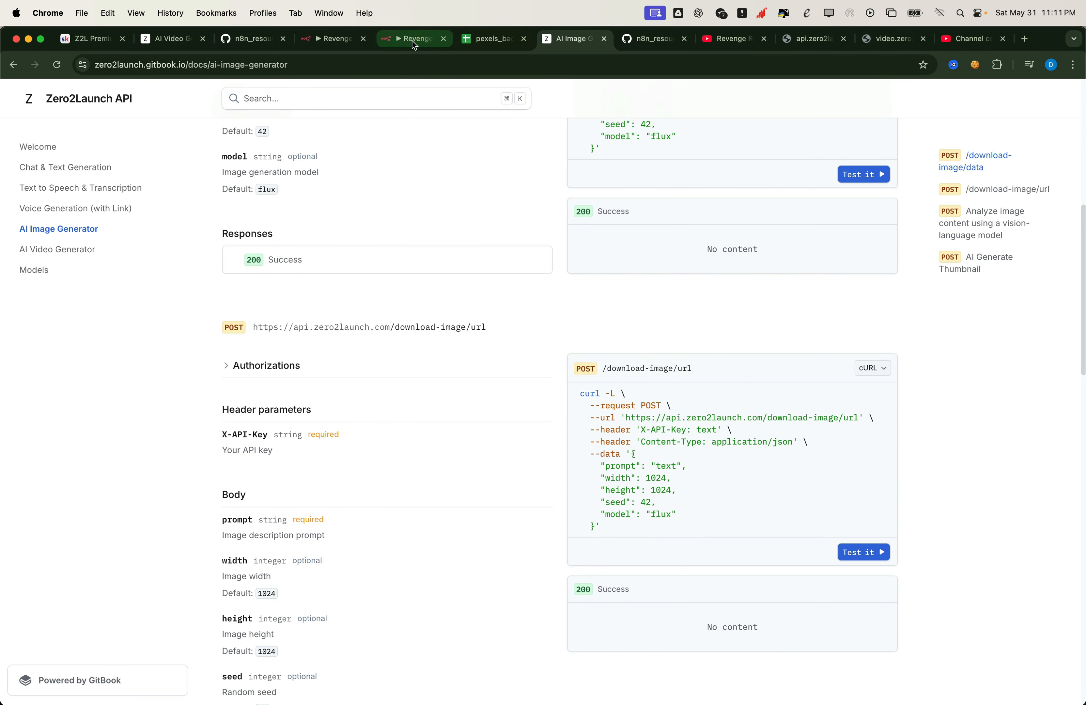
{"action": "left_click", "coordinate": [414, 40]}
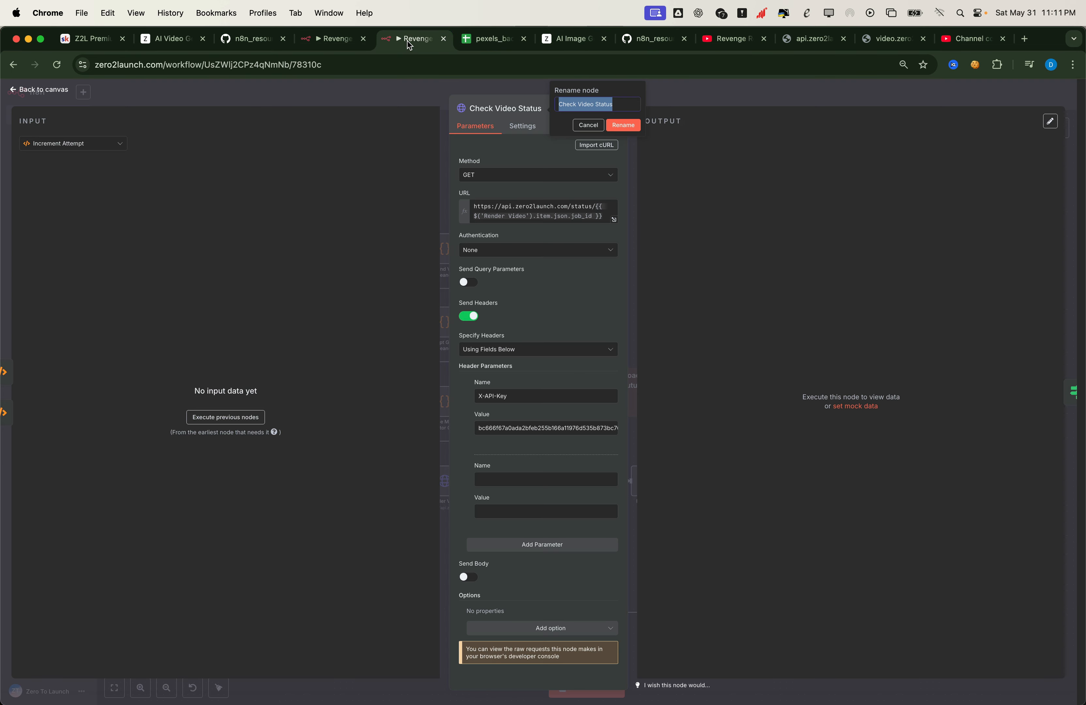
{"action": "left_click", "coordinate": [336, 41]}
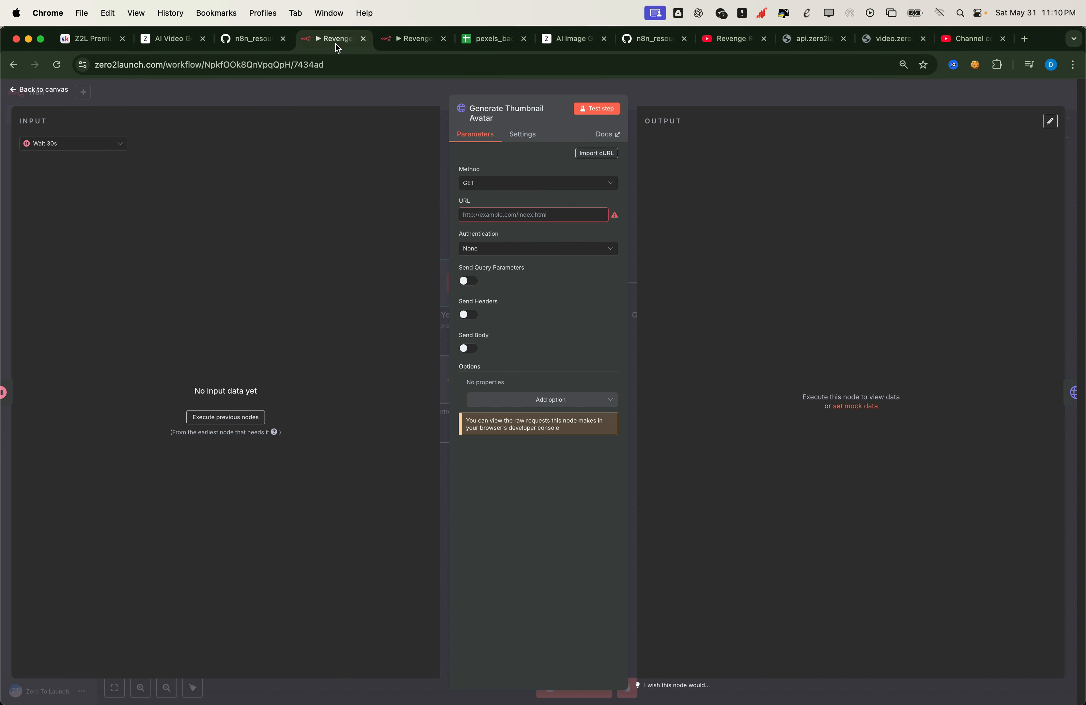
{"action": "left_click", "coordinate": [594, 153]}
{"action": "key", "text": "super+v"}
{"action": "left_click", "coordinate": [675, 425]}
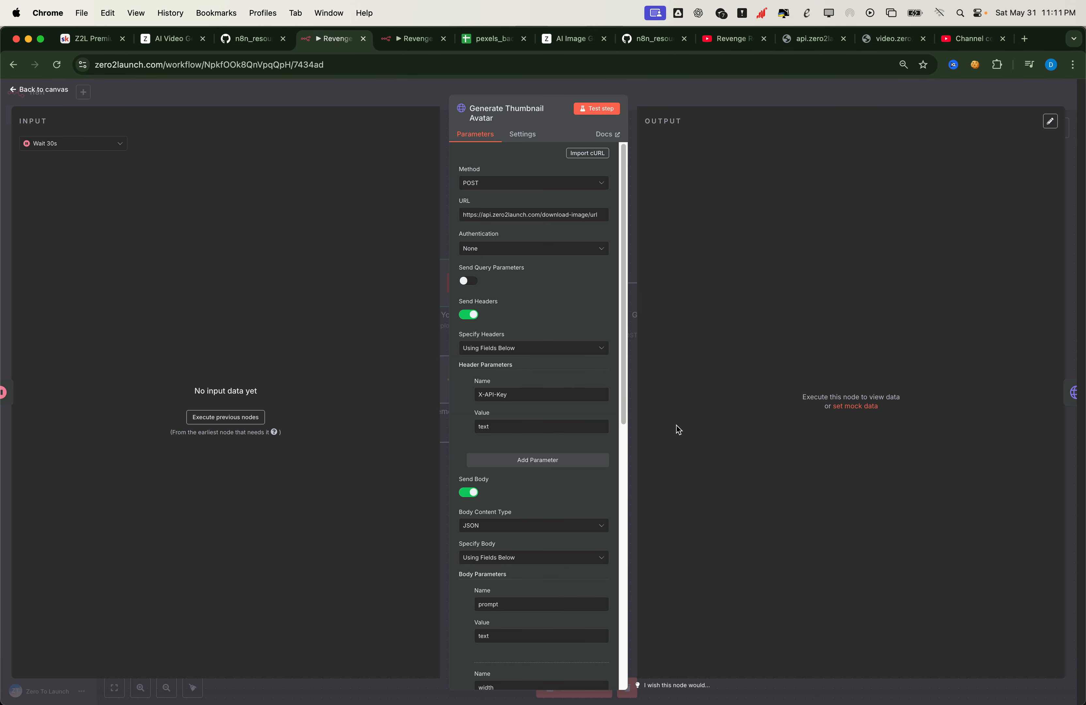
Replace the placeholder value of the X-API-Key header in Generate Thumbnail Avatar with the API key
{"action": "left_click", "coordinate": [595, 215]}
{"action": "scroll", "coordinate": [554, 323], "scroll_direction": "down", "scroll_amount": 1}
{"action": "scroll", "coordinate": [554, 324], "scroll_direction": "down", "scroll_amount": 5}
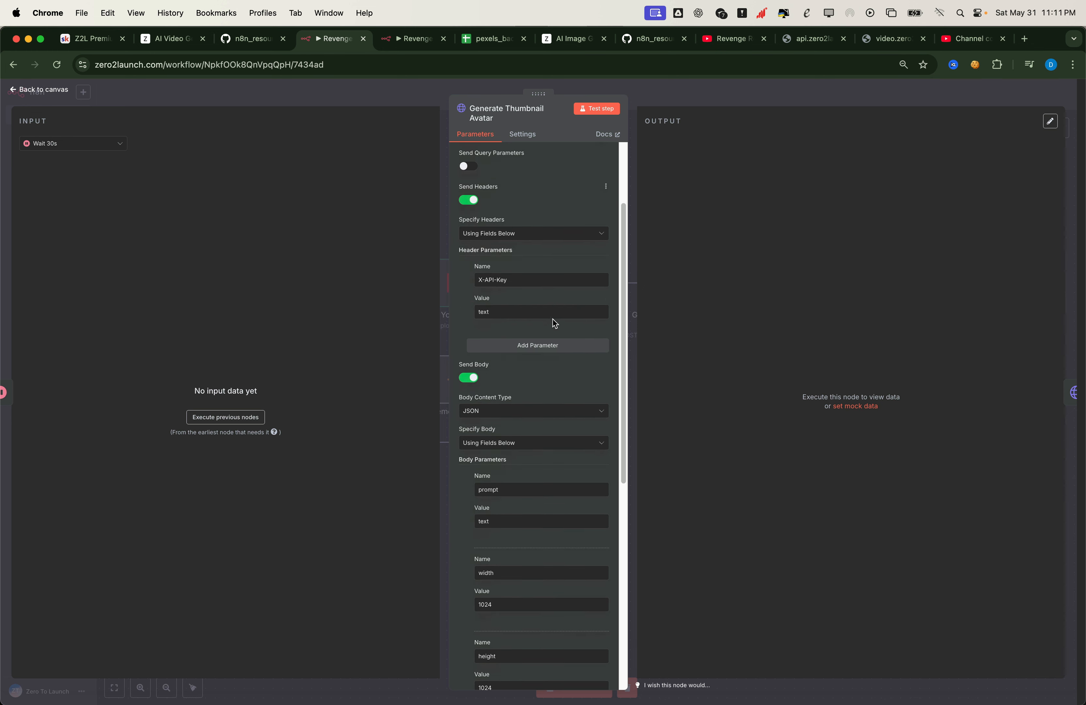
{"action": "double_click", "coordinate": [480, 312]}
{"action": "key", "text": "super+v"}
Set the prompt body parameter to the Step 5 Generate Thumbnail Avatar prompt copied from the Skool classroom page
{"action": "scroll", "coordinate": [547, 383], "scroll_direction": "down", "scroll_amount": 6}
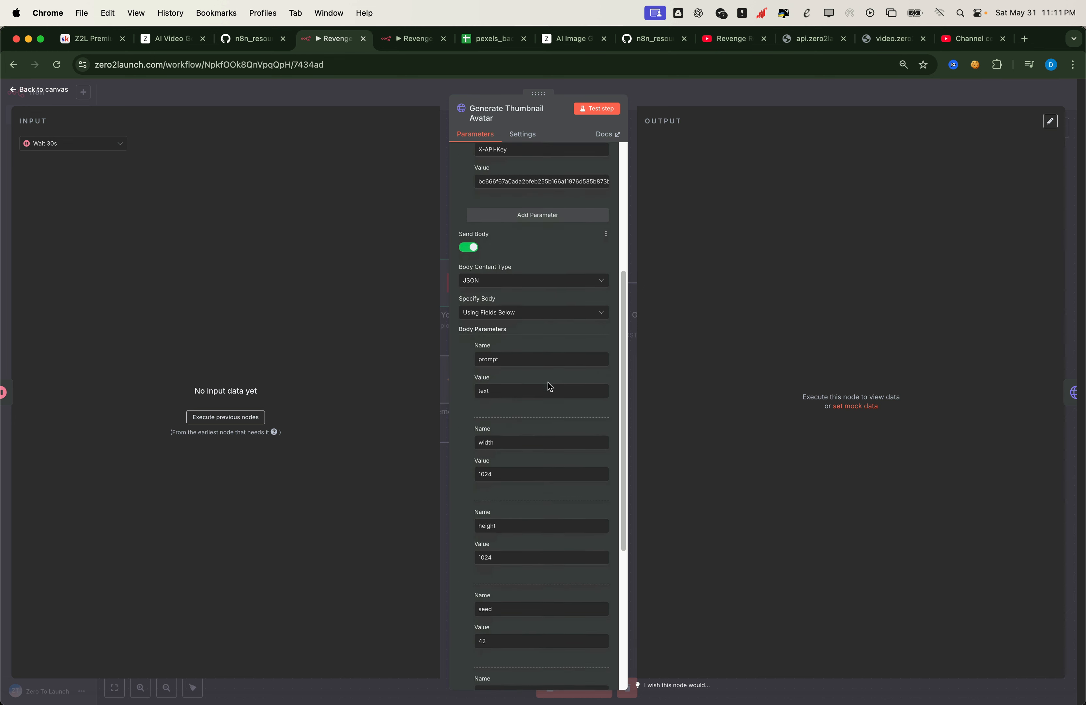
{"action": "double_click", "coordinate": [516, 370]}
{"action": "key", "text": "BackSpace"}
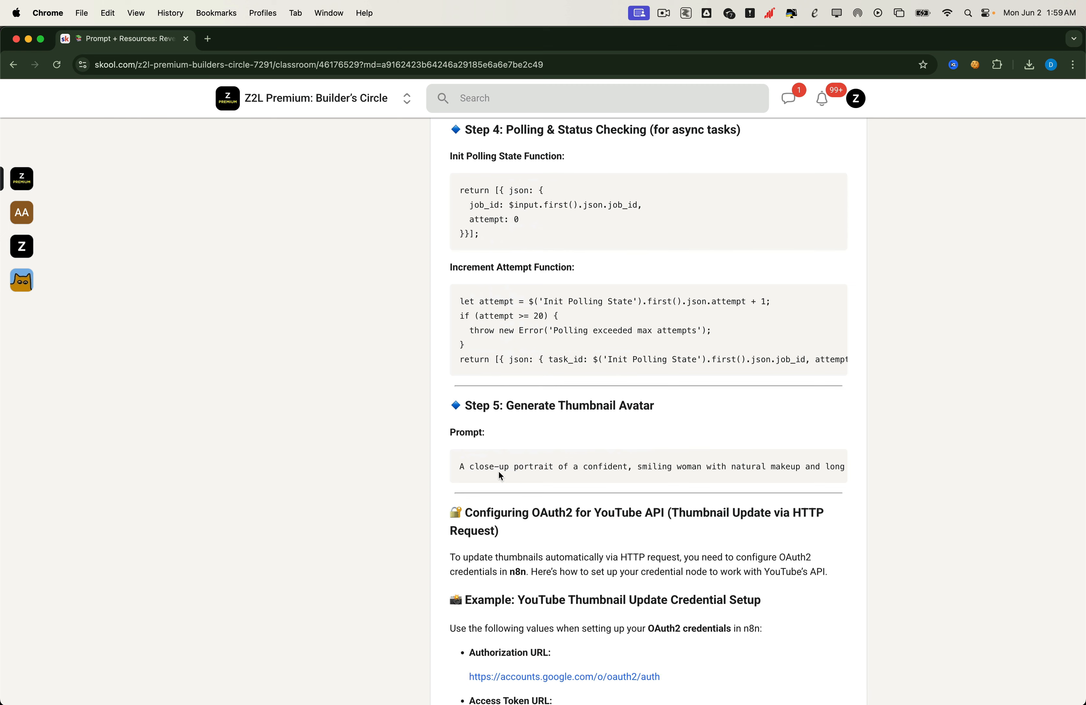
{"action": "triple_click", "coordinate": [501, 475]}
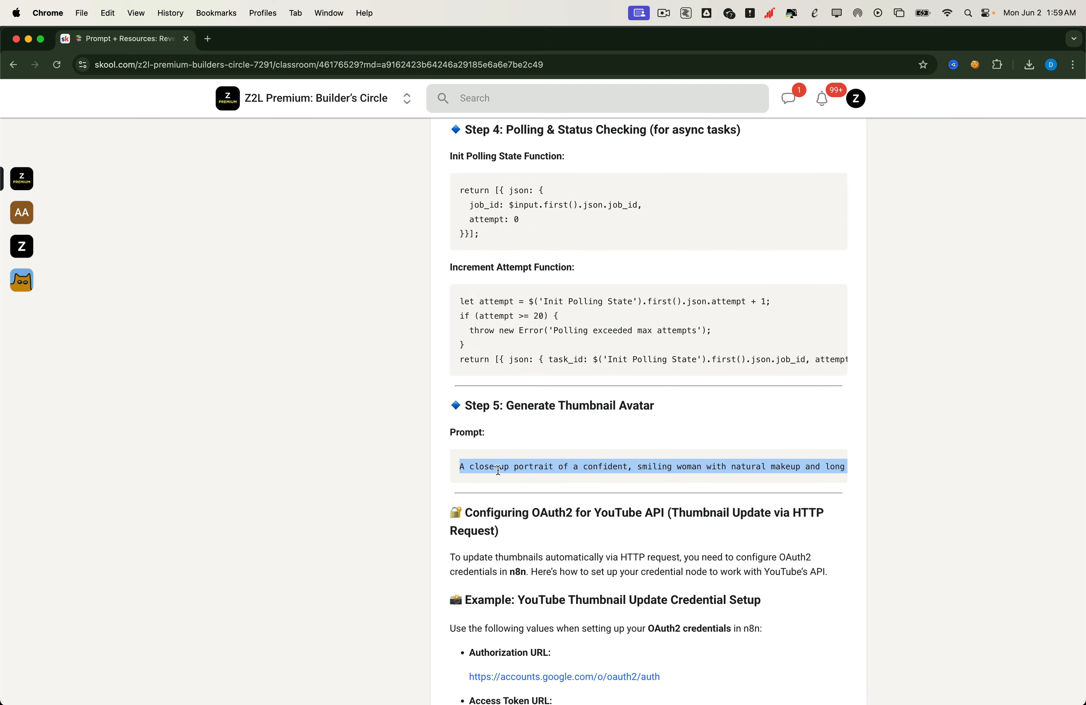
{"action": "key", "text": "super+c"}
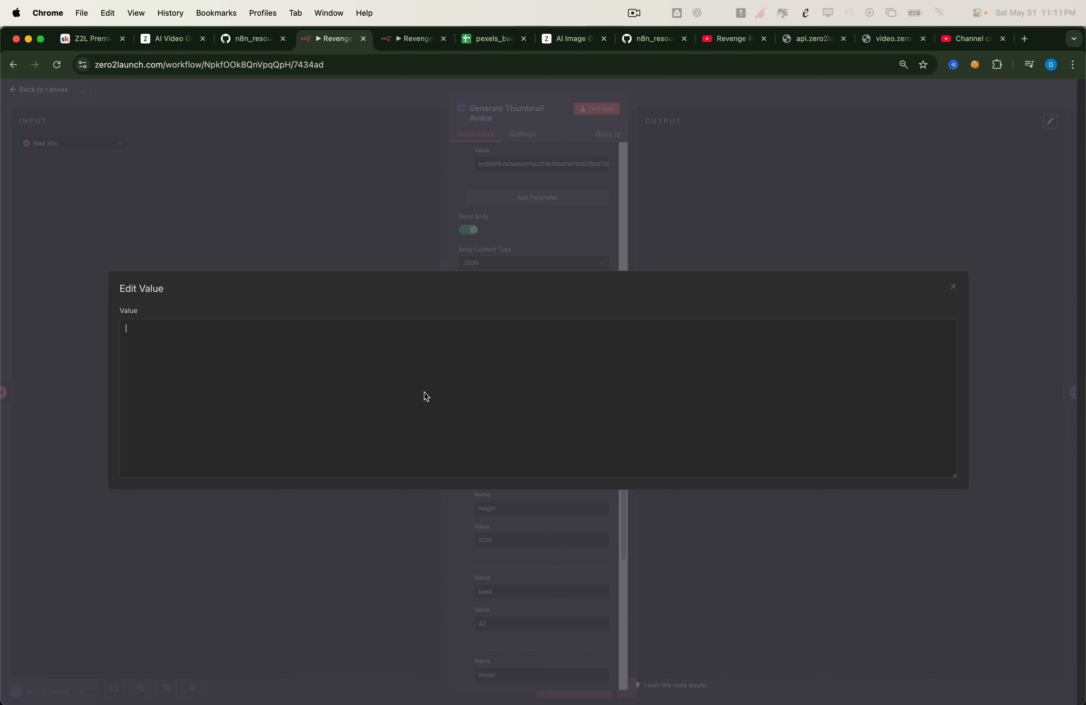
{"action": "key", "text": "super+v"}
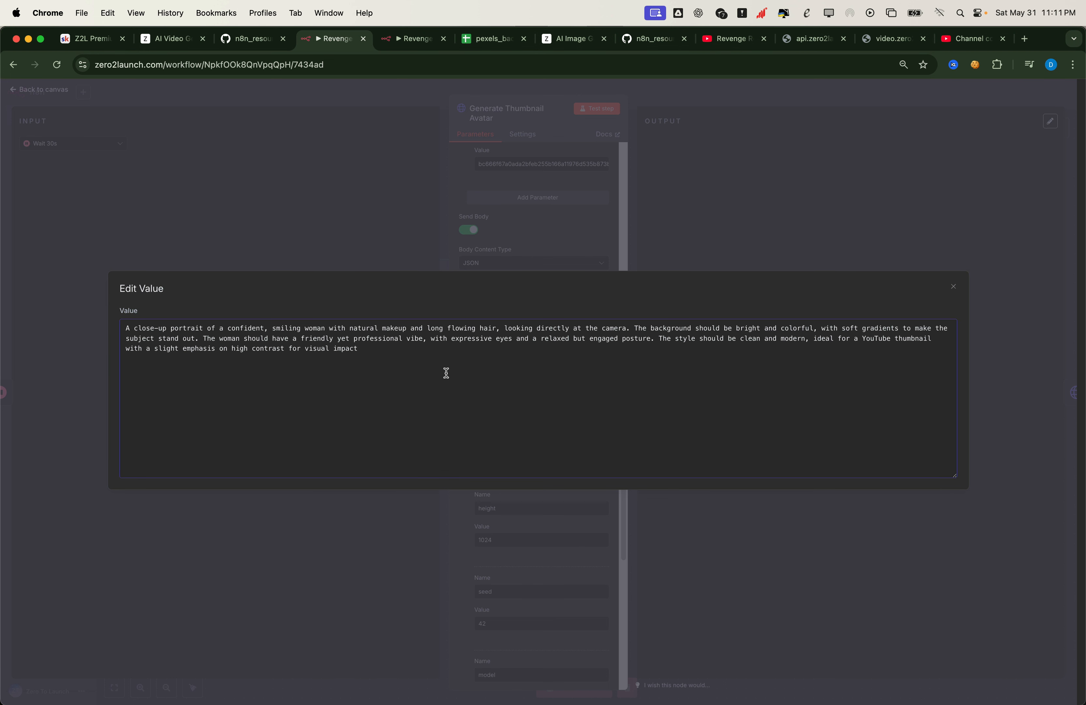
{"action": "left_click", "coordinate": [546, 232]}
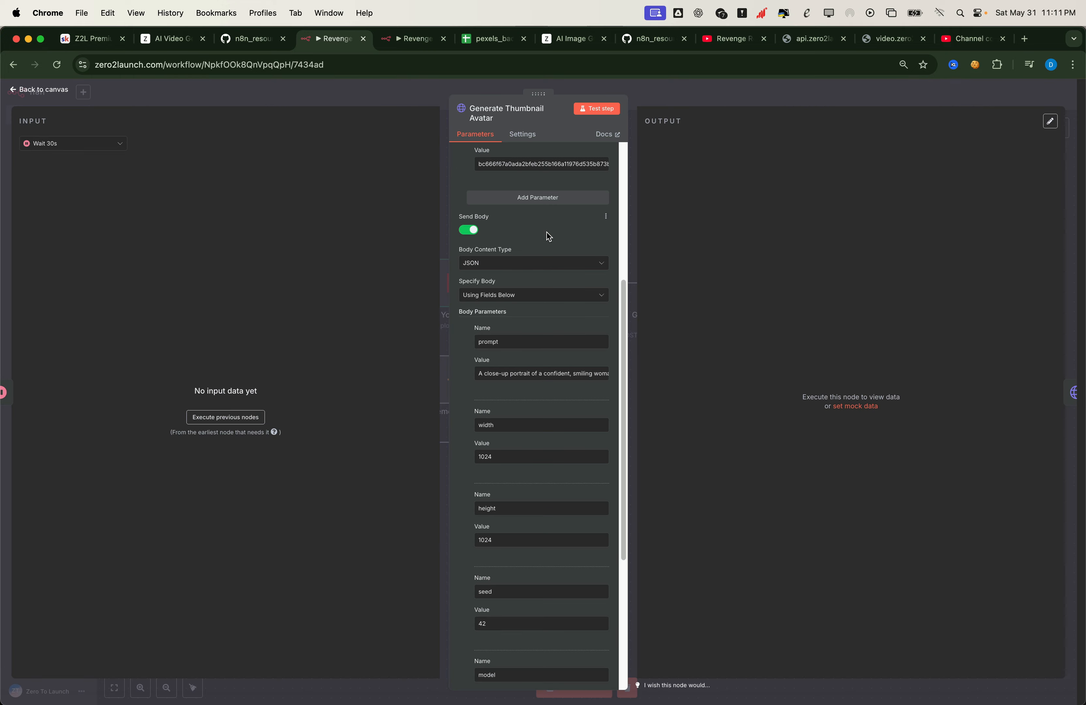
Check the reference thumbnails on the Revenge Realm YouTube channel and set the avatar's height body parameter to 720
{"action": "scroll", "coordinate": [544, 410], "scroll_direction": "down", "scroll_amount": 1}
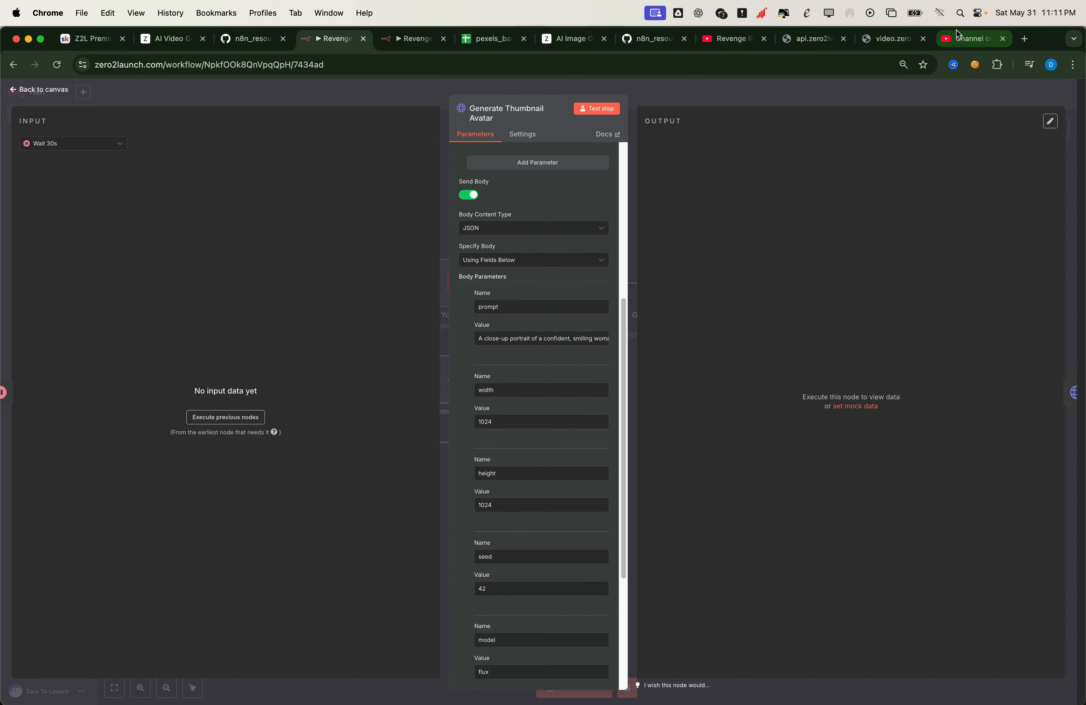
{"action": "left_click", "coordinate": [733, 39]}
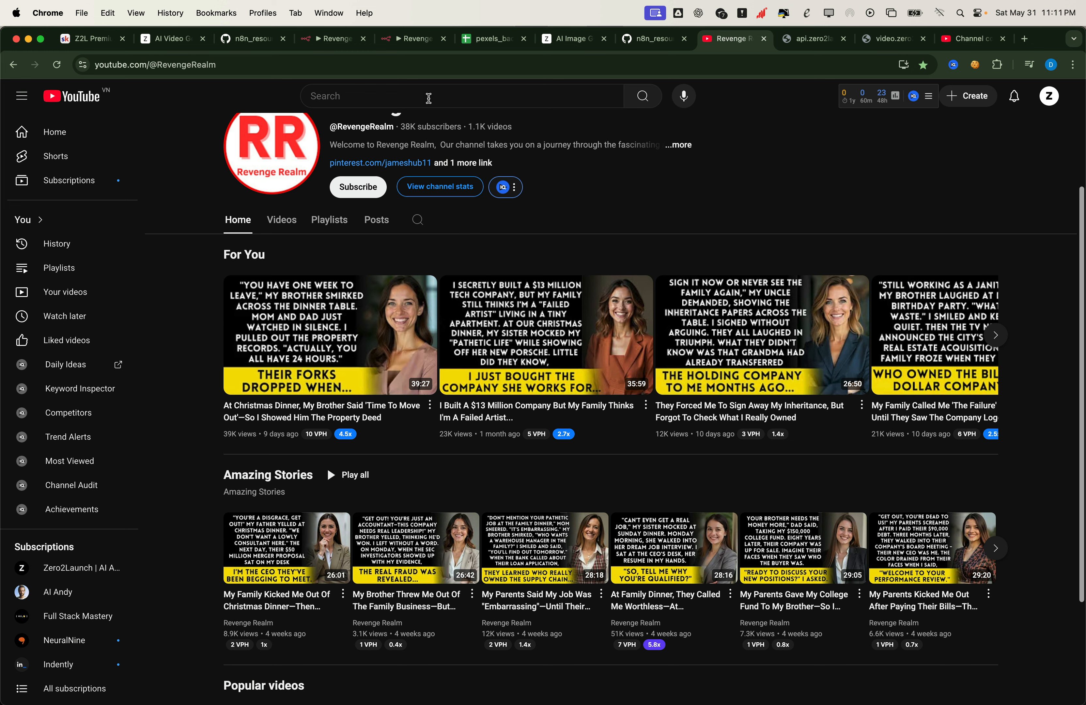
{"action": "left_click", "coordinate": [333, 38]}
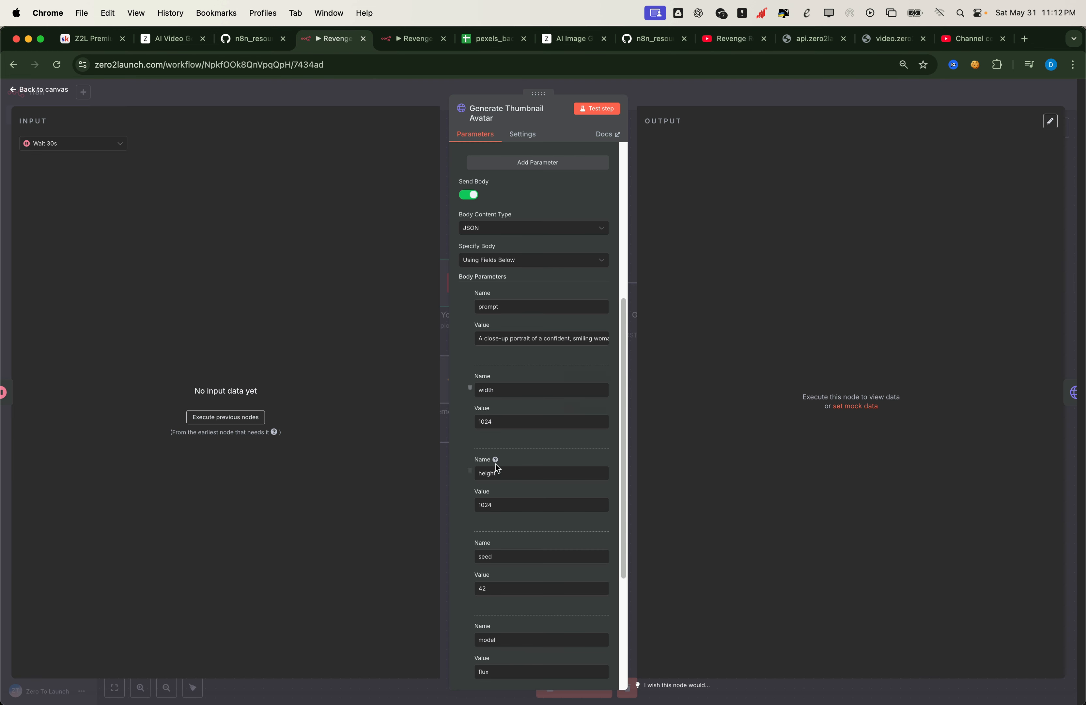
{"action": "double_click", "coordinate": [481, 504]}
{"action": "type", "text": "720"}
Remove the seed body parameter and set the width to 384, returning to the canvas
{"action": "left_click", "coordinate": [470, 555]}
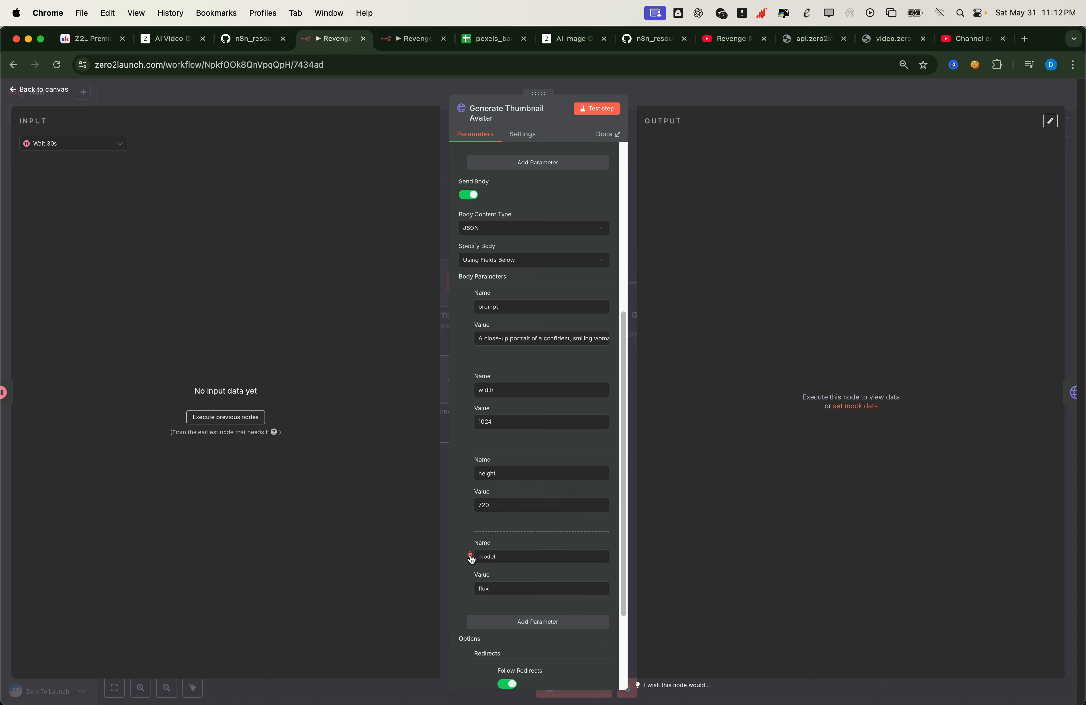
{"action": "double_click", "coordinate": [485, 421]}
{"action": "type", "text": "384"}
{"action": "left_click", "coordinate": [288, 95]}
Set the avatar_url body parameter of Generate Thumbnail to the expression {{ $json.image_serve_url }} and return to the canvas
{"action": "double_click", "coordinate": [775, 282]}
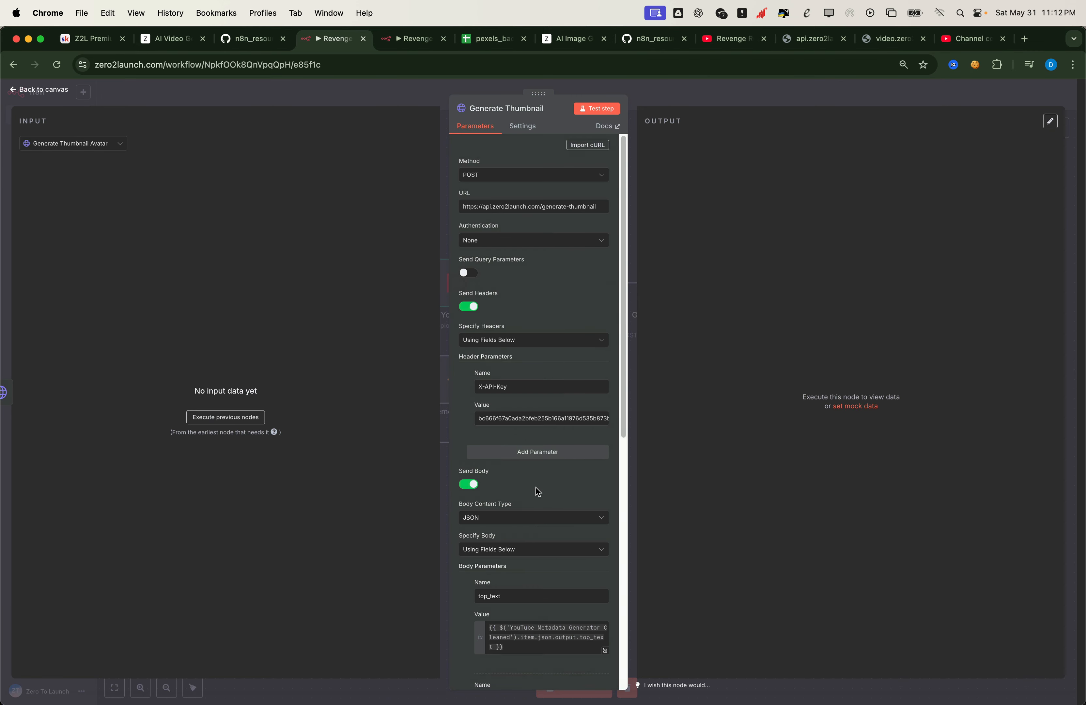
{"action": "scroll", "coordinate": [554, 470], "scroll_direction": "down", "scroll_amount": 8}
{"action": "triple_click", "coordinate": [520, 477]}
{"action": "key", "text": "BackSpace"}
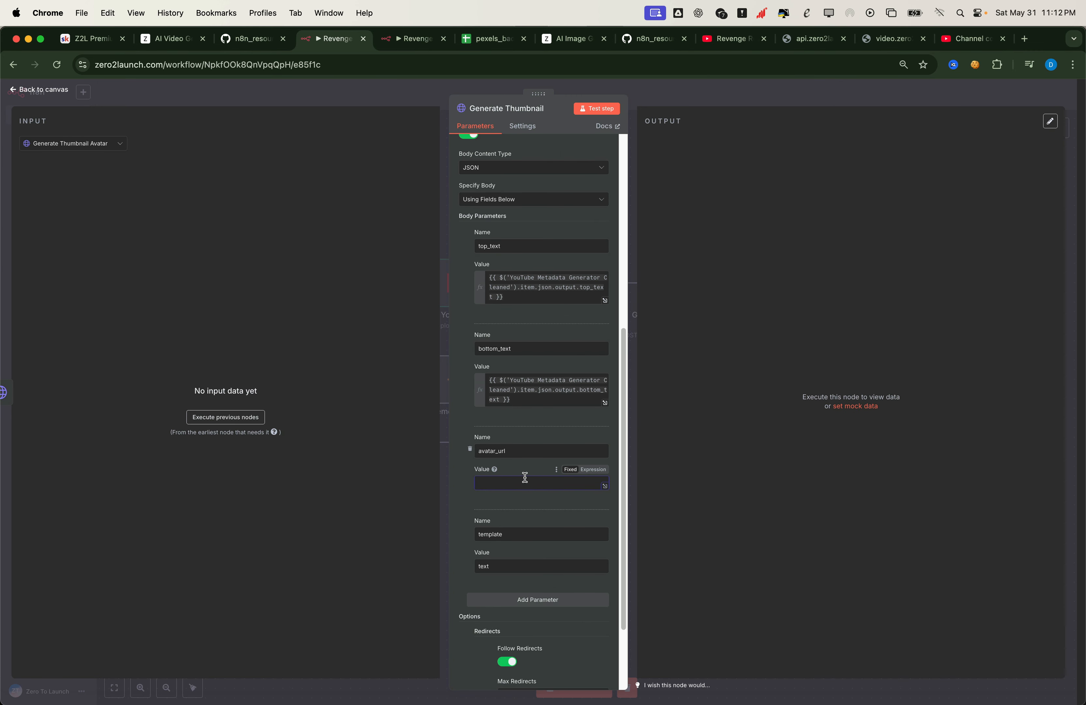
{"action": "key", "text": "super+v"}
{"action": "double_click", "coordinate": [538, 481]}
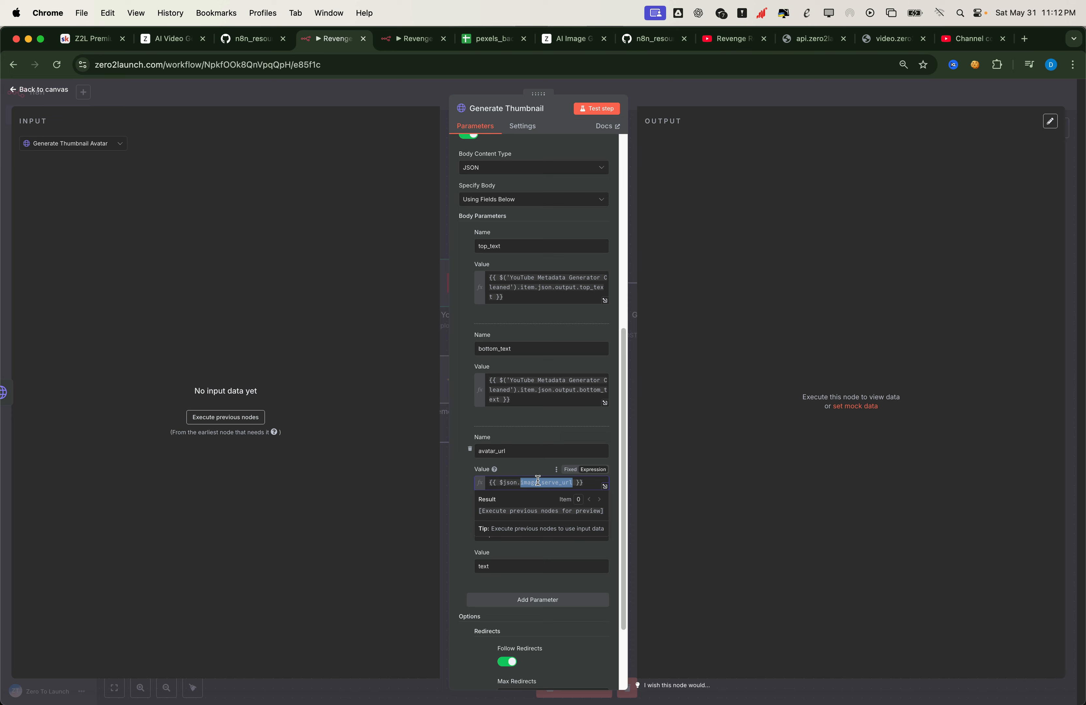
{"action": "left_click", "coordinate": [241, 90]}
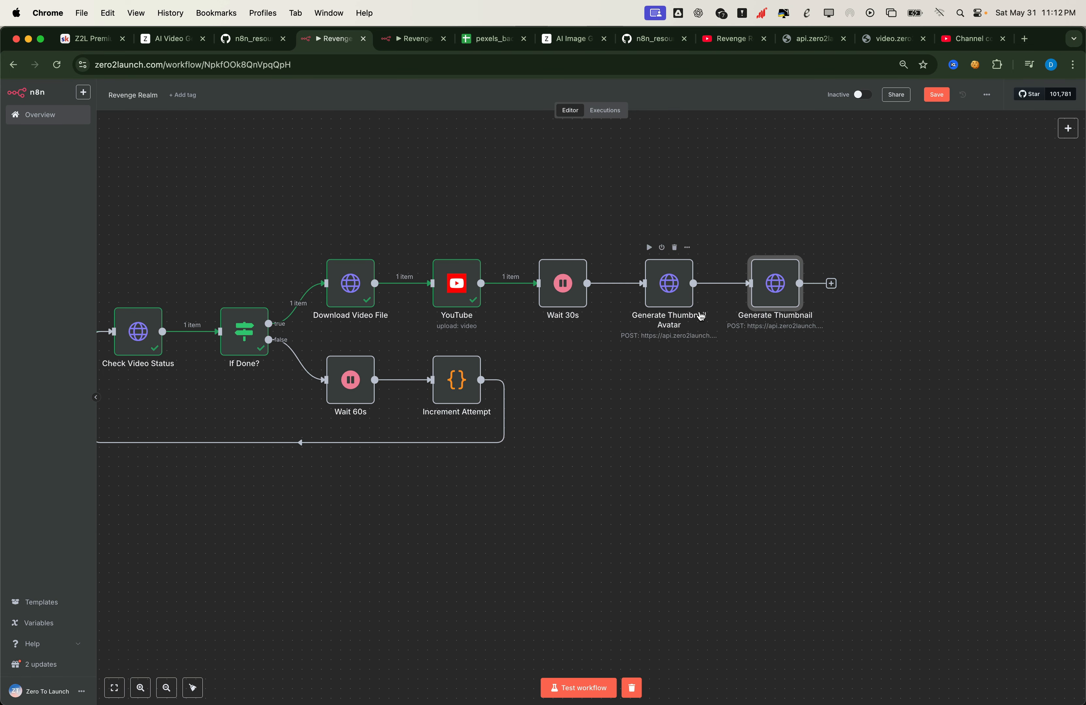
Run the workflow up to Generate Thumbnail Avatar, view the image at its image_serve_url in a new tab, and return to the canvas
{"action": "left_click", "coordinate": [648, 248]}
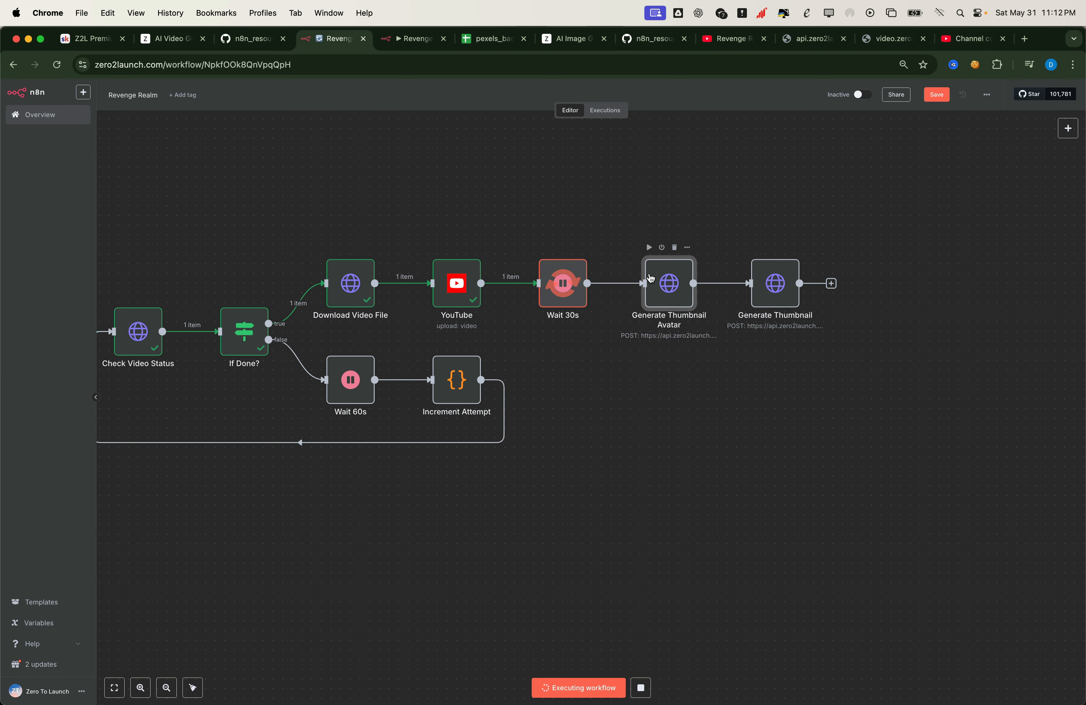
{"action": "double_click", "coordinate": [685, 284]}
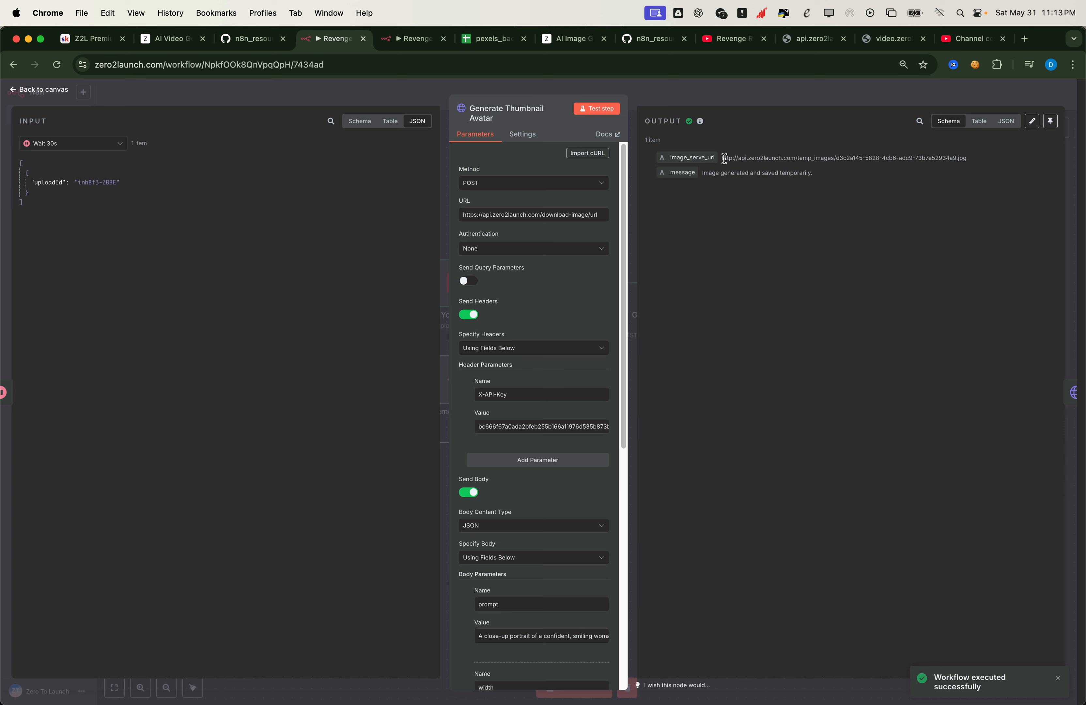
{"action": "left_click_drag", "start_coordinate": [724, 159], "coordinate": [967, 158]}
{"action": "left_click_drag", "start_coordinate": [846, 158], "coordinate": [1033, 39]}
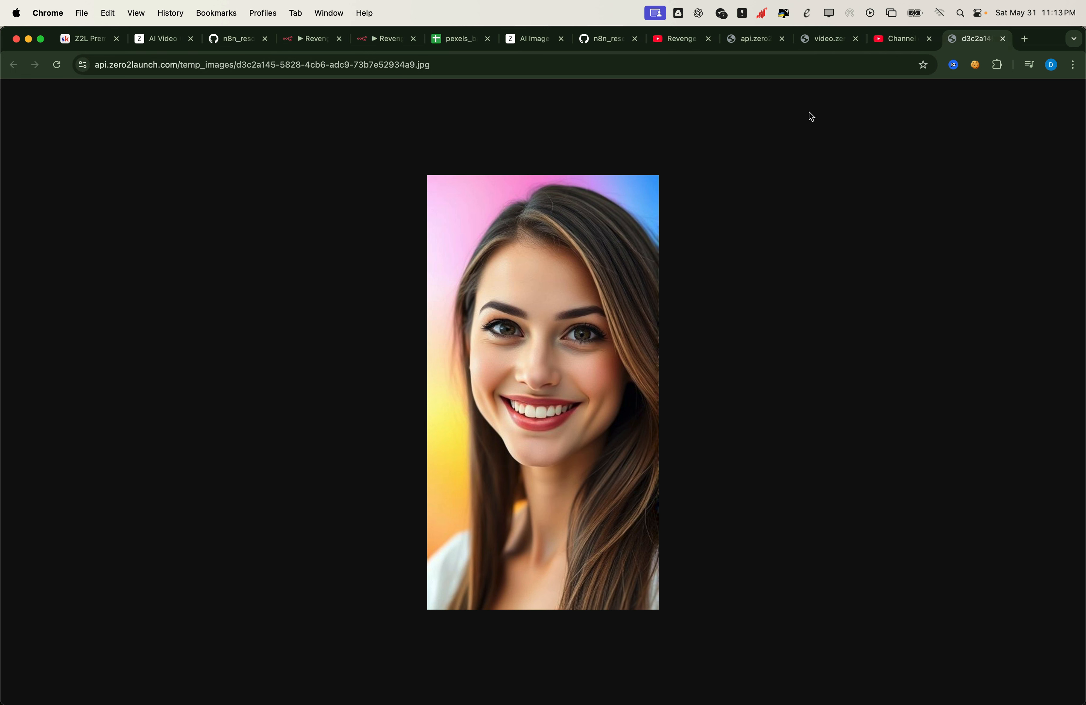
{"action": "left_click", "coordinate": [506, 65]}
{"action": "left_click", "coordinate": [495, 388]}
{"action": "left_click", "coordinate": [318, 42]}
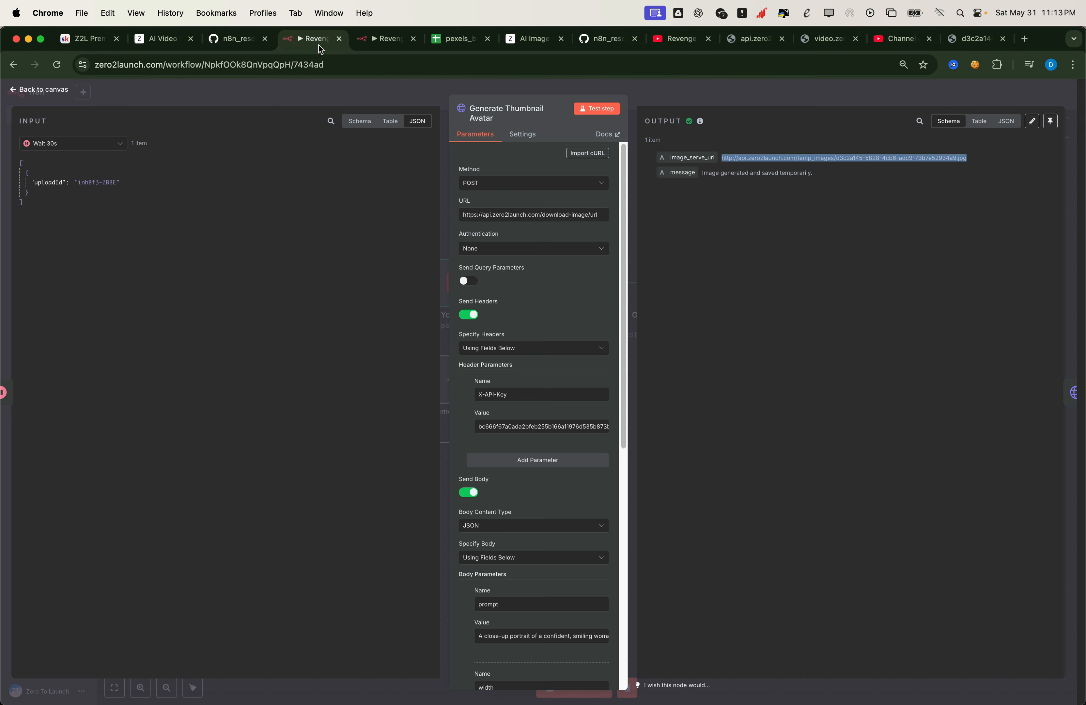
{"action": "left_click", "coordinate": [420, 94]}
Set the template body parameter of the Generate Thumbnail node to temp_1
{"action": "double_click", "coordinate": [774, 281]}
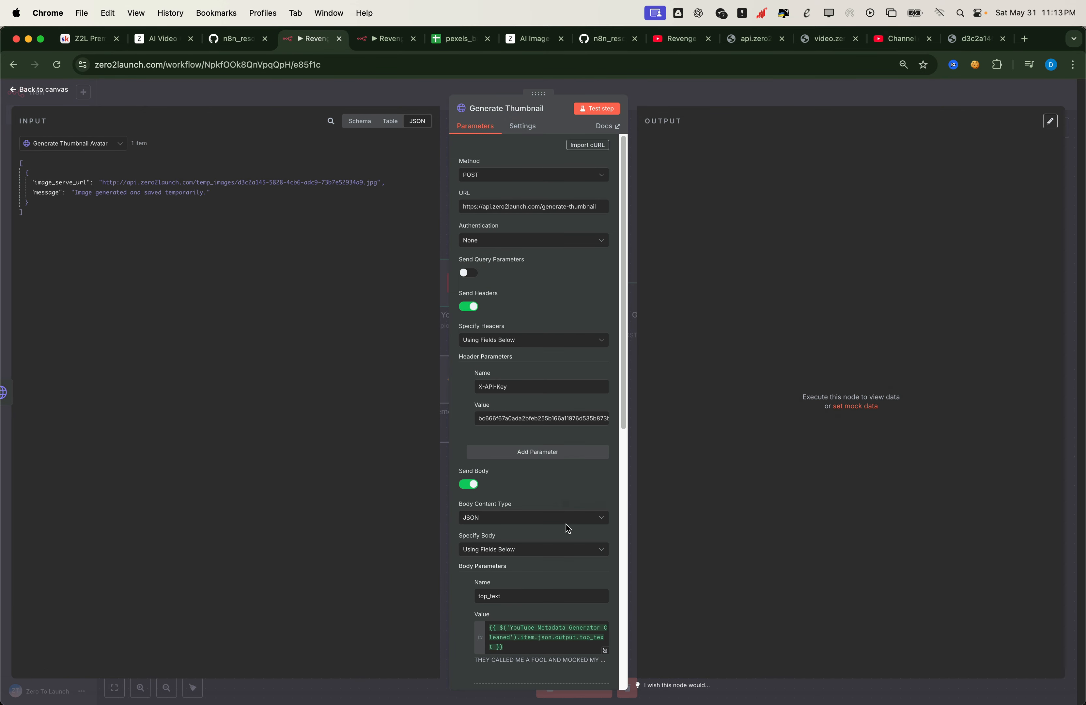
{"action": "scroll", "coordinate": [565, 524], "scroll_direction": "down", "scroll_amount": 8}
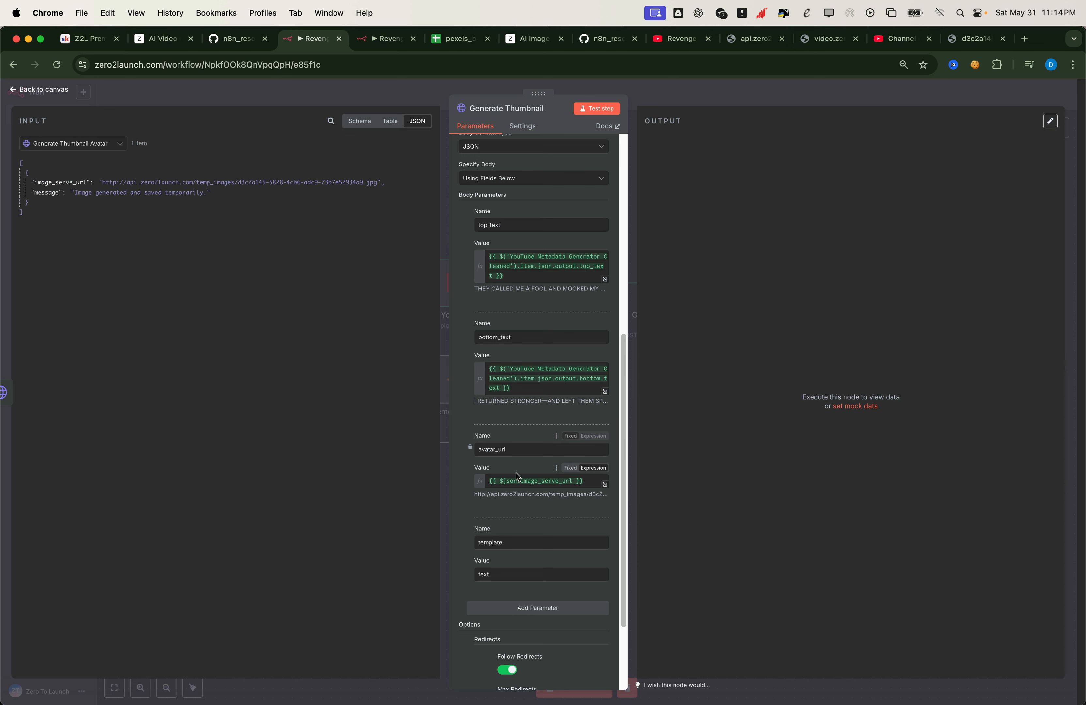
{"action": "double_click", "coordinate": [484, 574]}
{"action": "type", "text": "temp_1"}
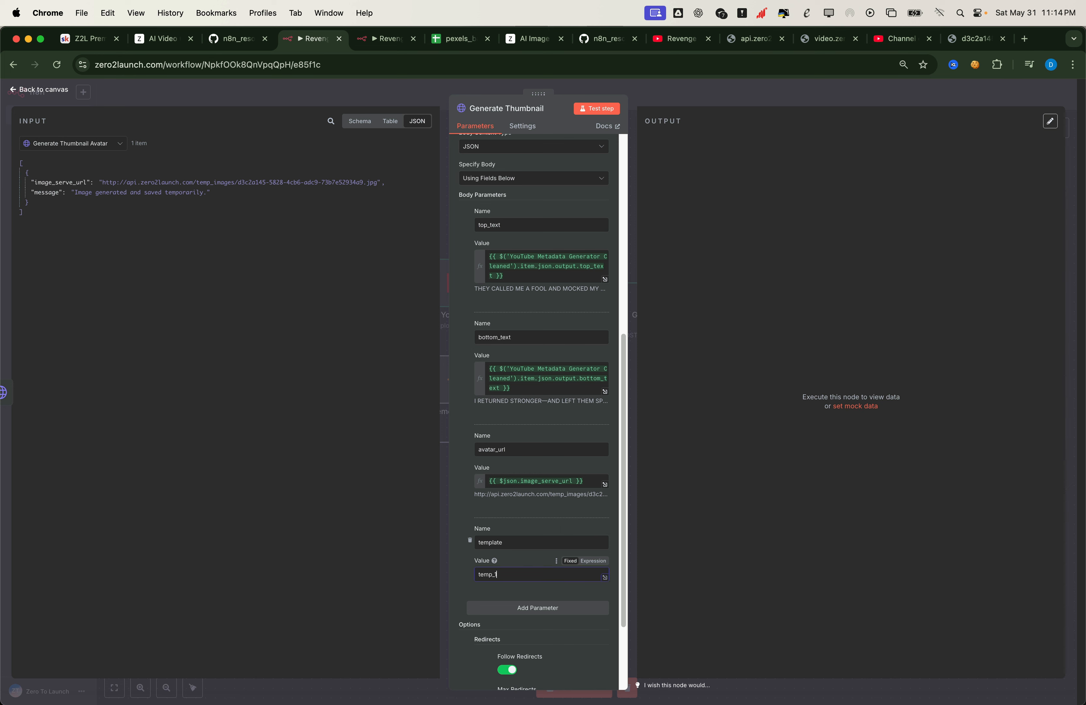
{"action": "left_click", "coordinate": [508, 562]}
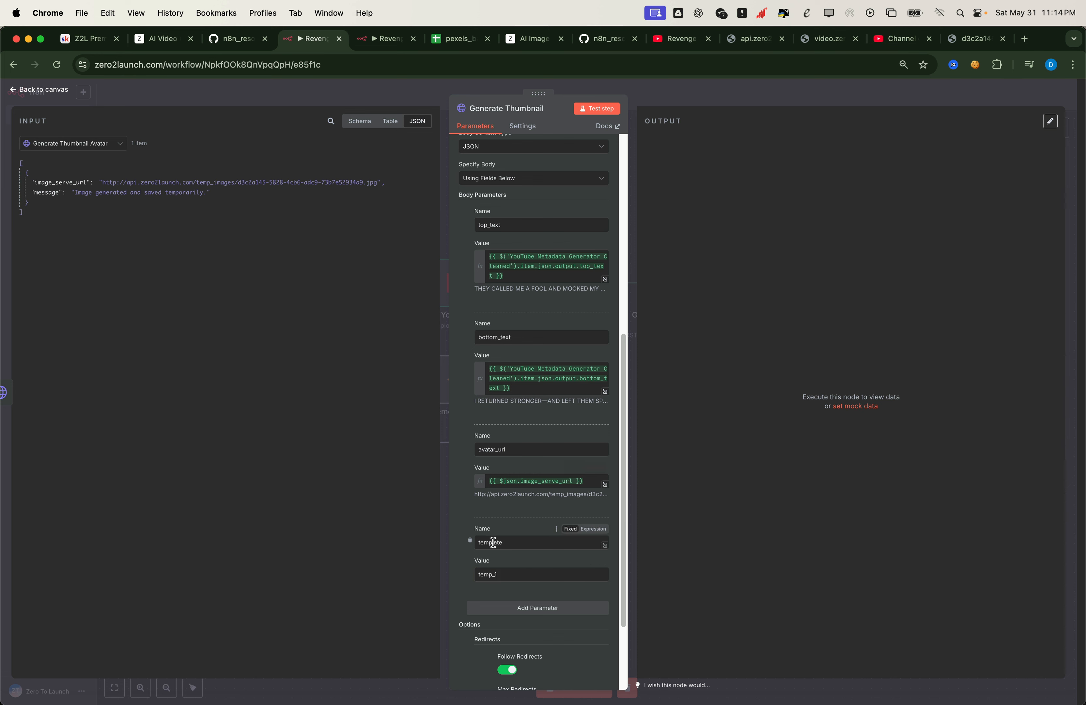
Test the Generate Thumbnail node and compare the rendered thumbnail with the top_text and bottom_text values
{"action": "scroll", "coordinate": [558, 442], "scroll_direction": "up", "scroll_amount": 3}
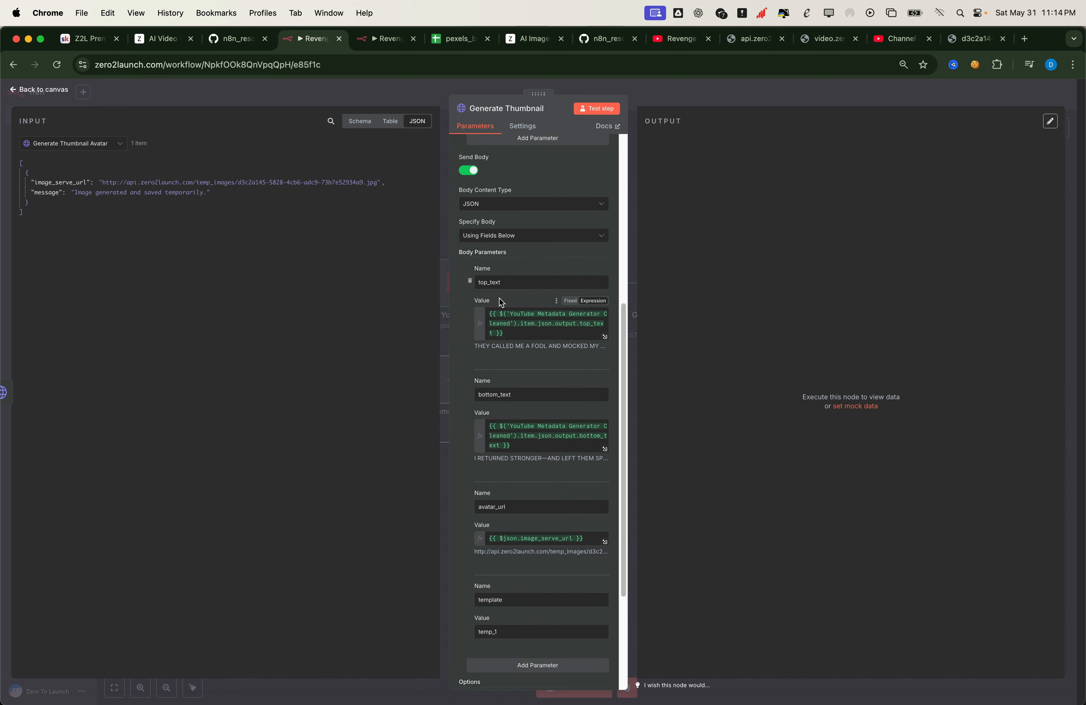
{"action": "left_click", "coordinate": [608, 111]}
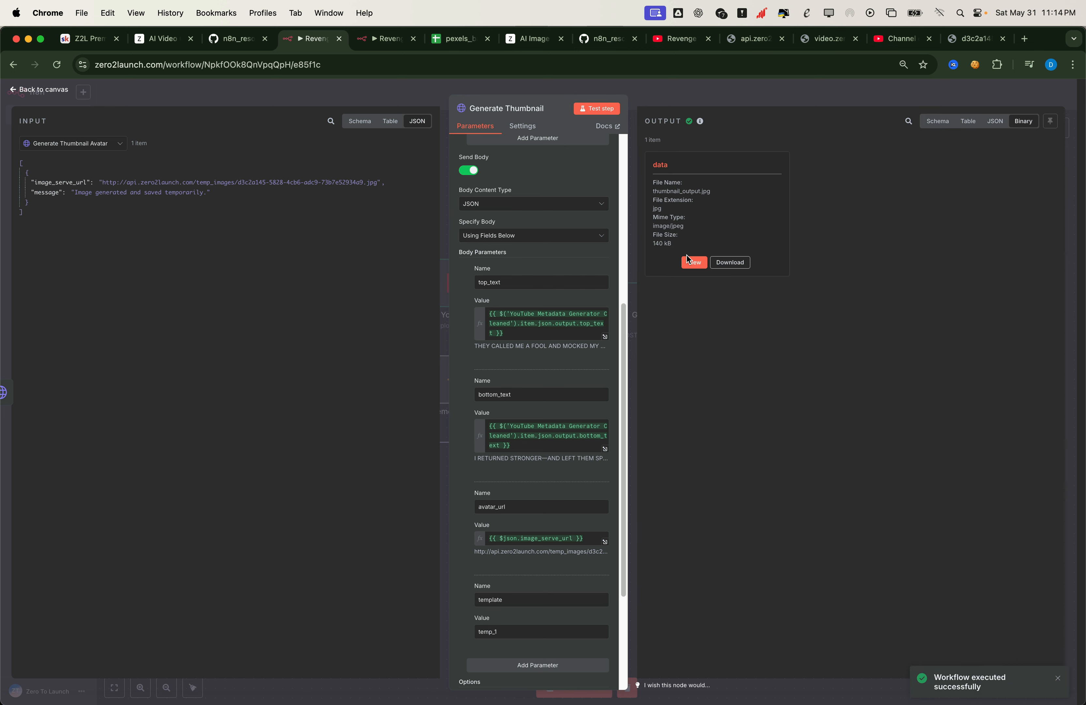
{"action": "left_click", "coordinate": [694, 262]}
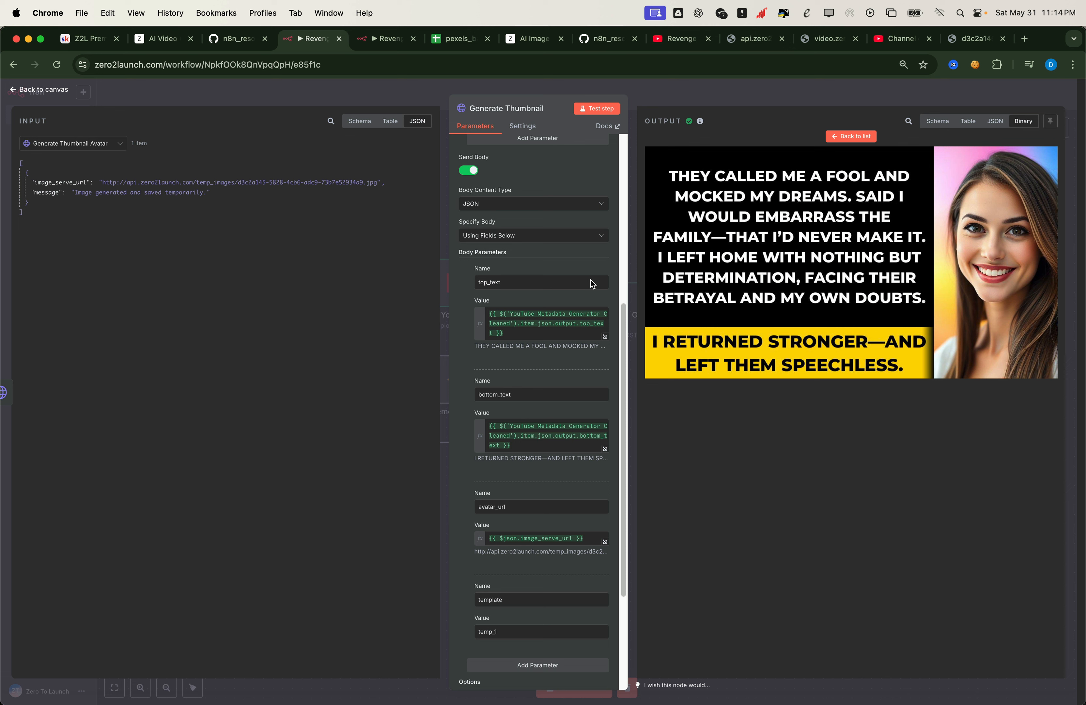
{"action": "left_click_drag", "start_coordinate": [474, 345], "coordinate": [582, 344]}
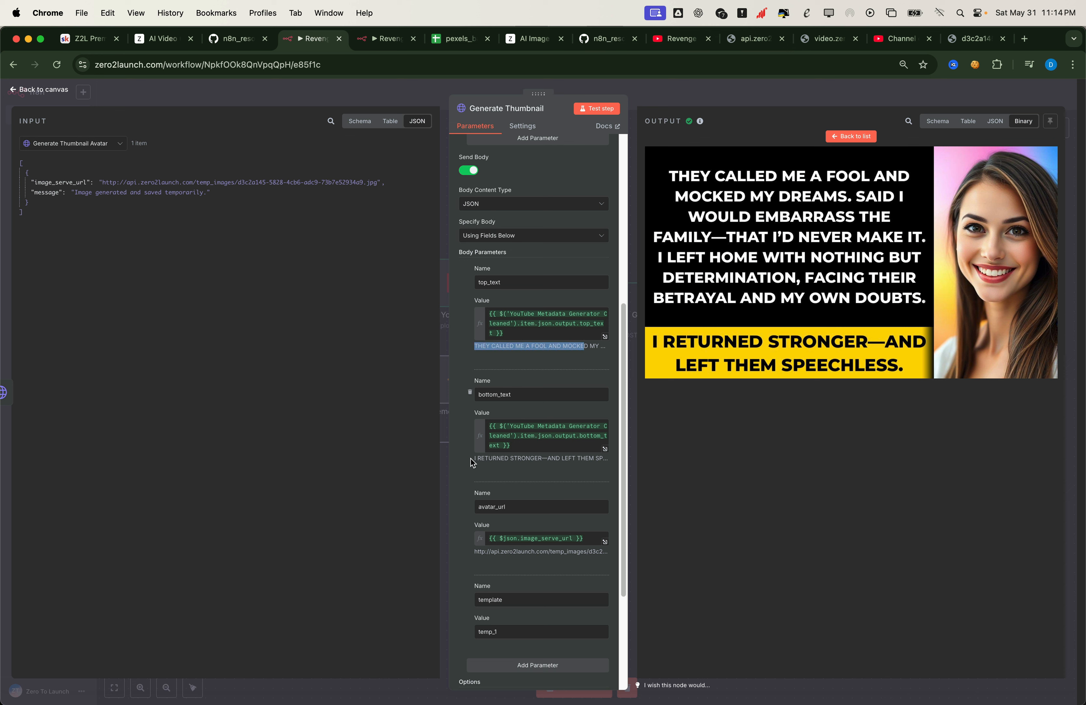
{"action": "left_click_drag", "start_coordinate": [474, 458], "coordinate": [577, 458]}
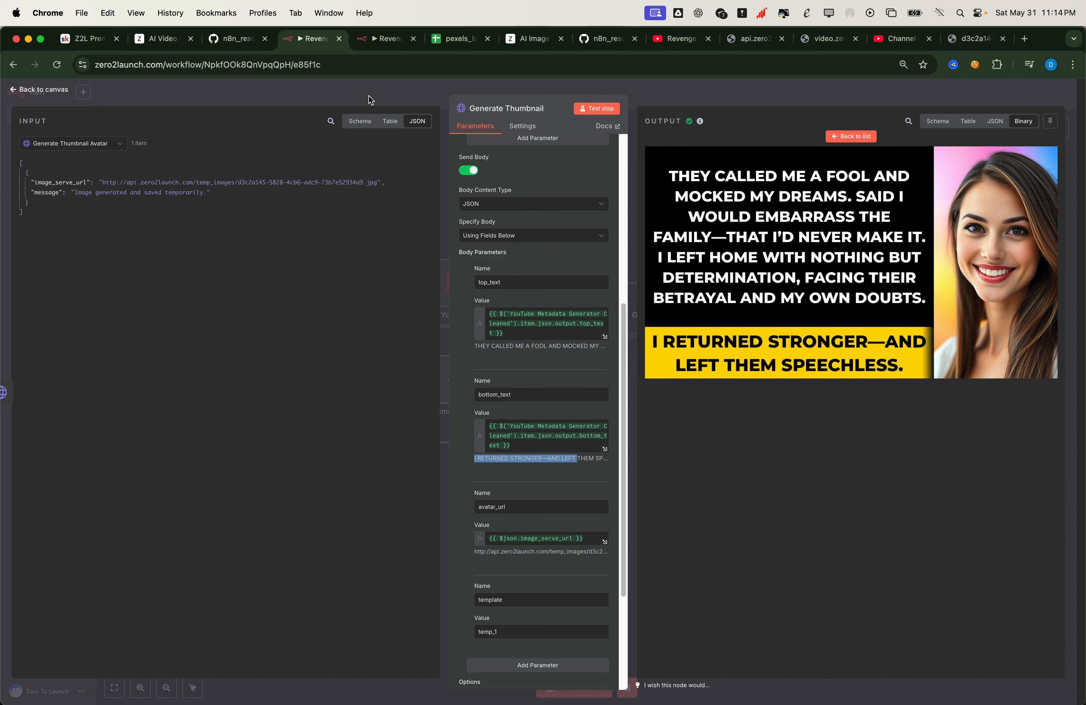
Examine the uploadId output by the YouTube node in the Generate Thumbnail input data, and return to the canvas
{"action": "left_click", "coordinate": [115, 145]}
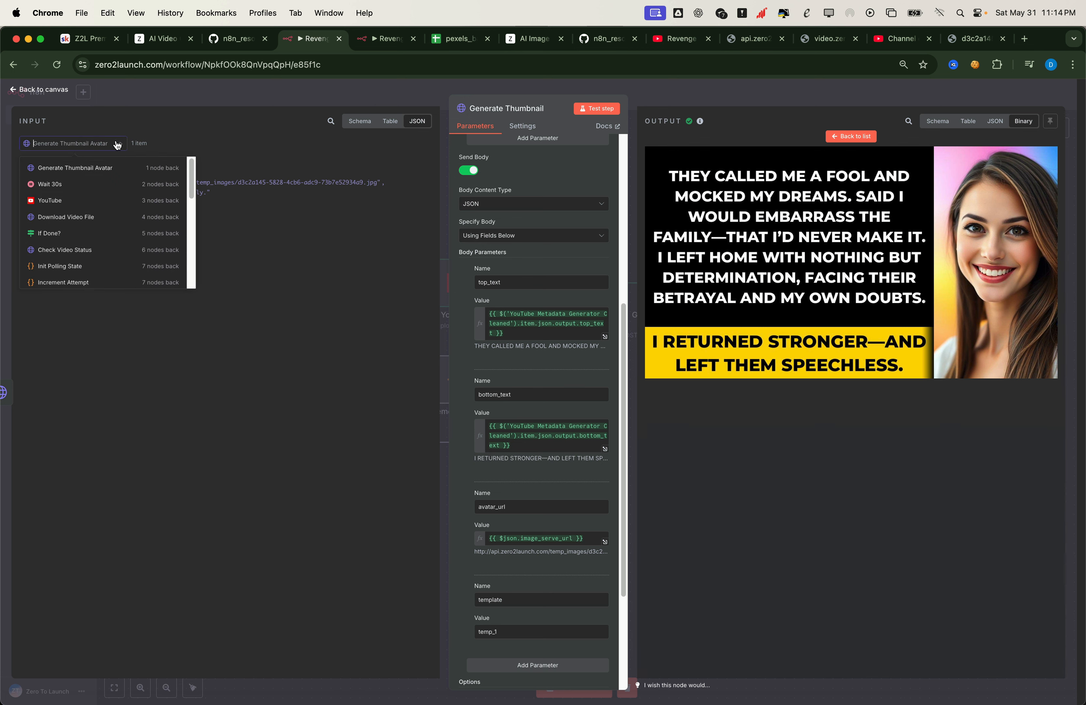
{"action": "left_click", "coordinate": [77, 203]}
{"action": "left_click_drag", "start_coordinate": [78, 182], "coordinate": [139, 188]}
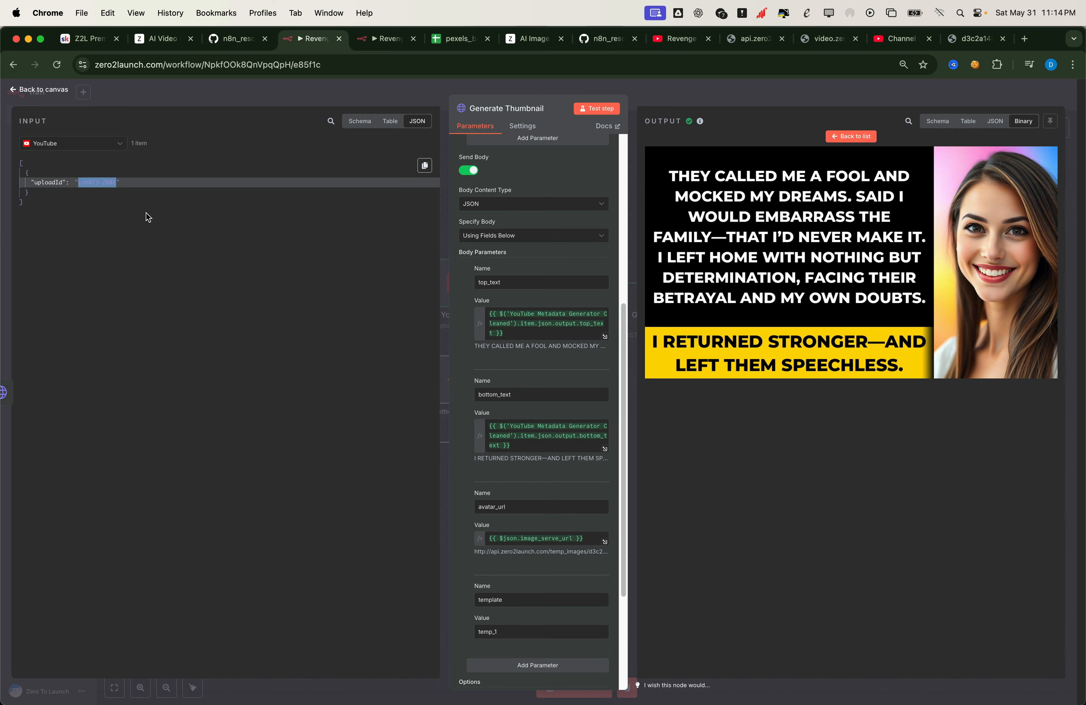
{"action": "left_click", "coordinate": [371, 87]}
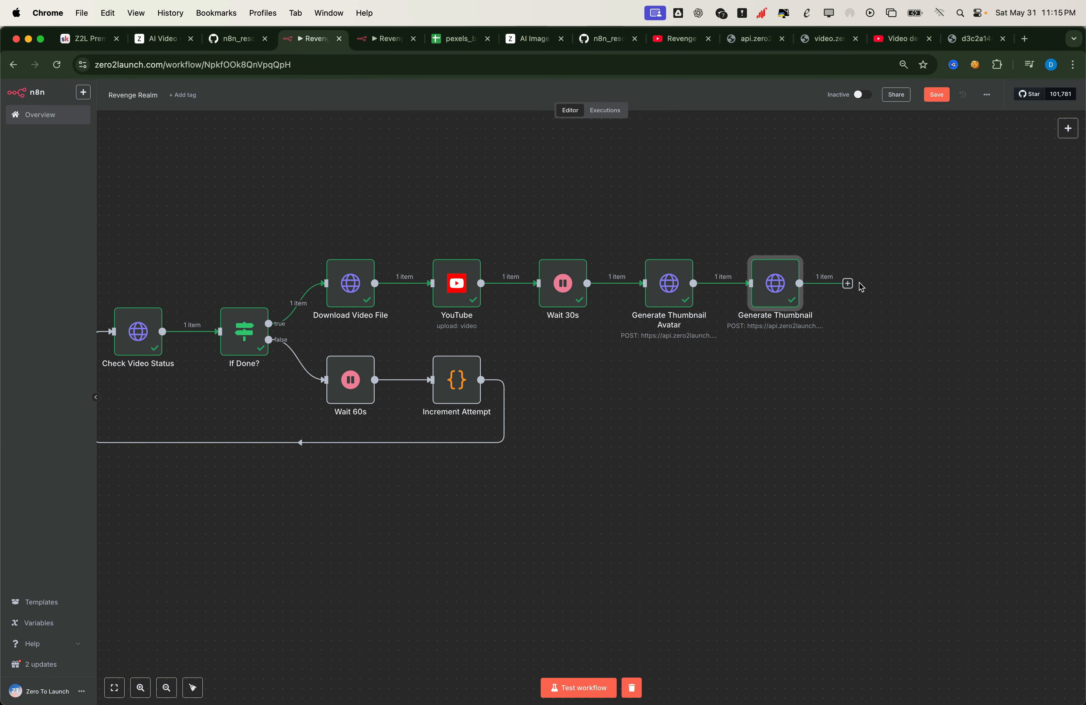
Add an HTTP Request node after Generate Thumbnail and rename it Update Video Thumbnail
{"action": "left_click", "coordinate": [848, 283]}
{"action": "type", "text": "http"}
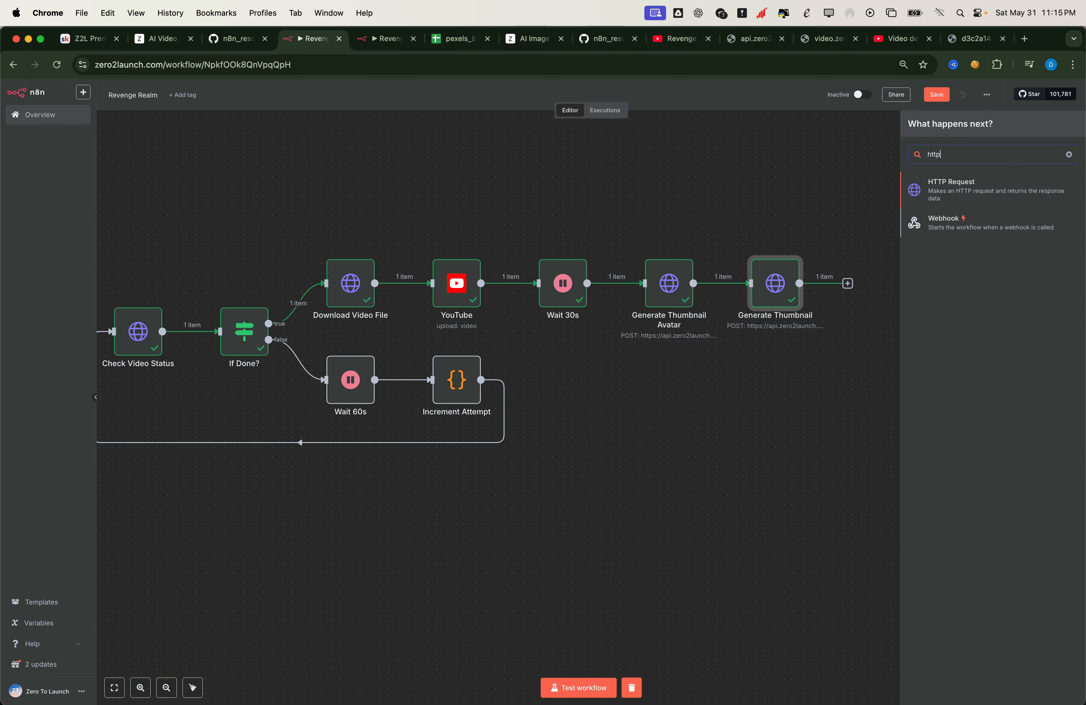
{"action": "left_click", "coordinate": [1001, 191]}
{"action": "left_click", "coordinate": [524, 110]}
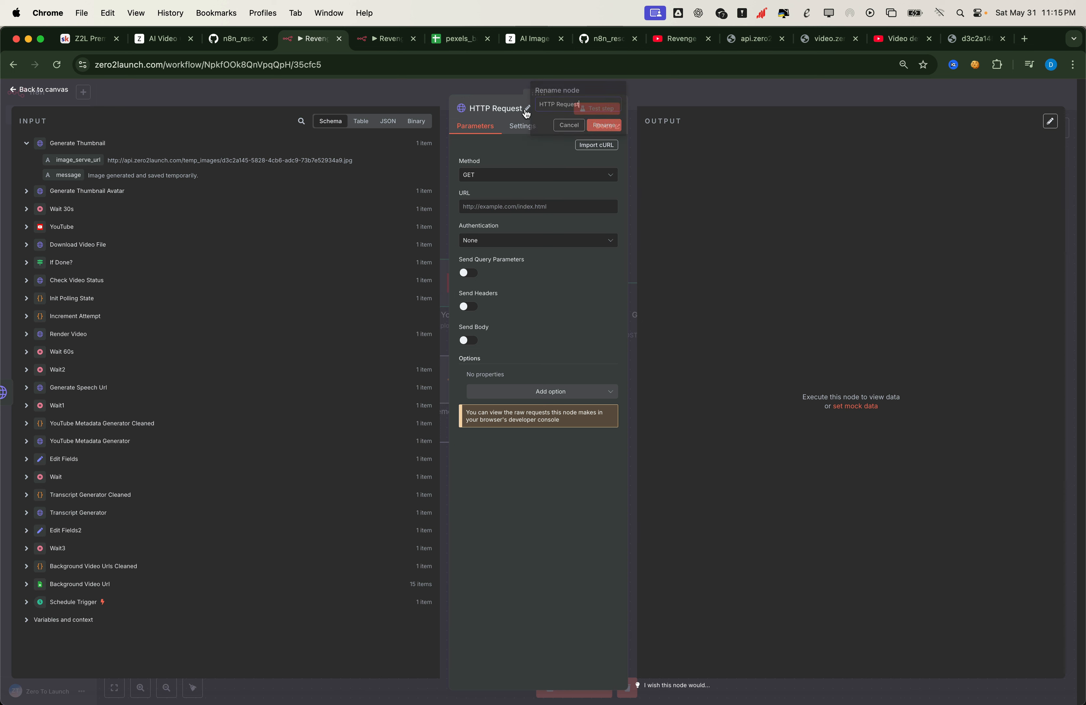
{"action": "type", "text": "Update Video Thumbnail"}
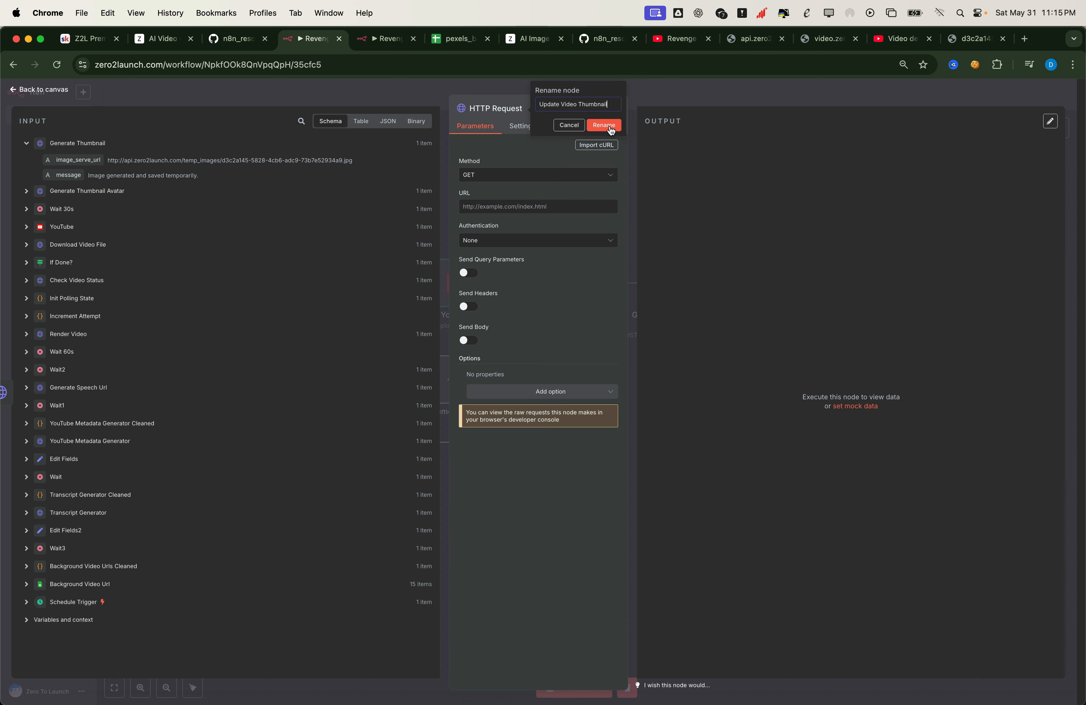
{"action": "left_click", "coordinate": [603, 125]}
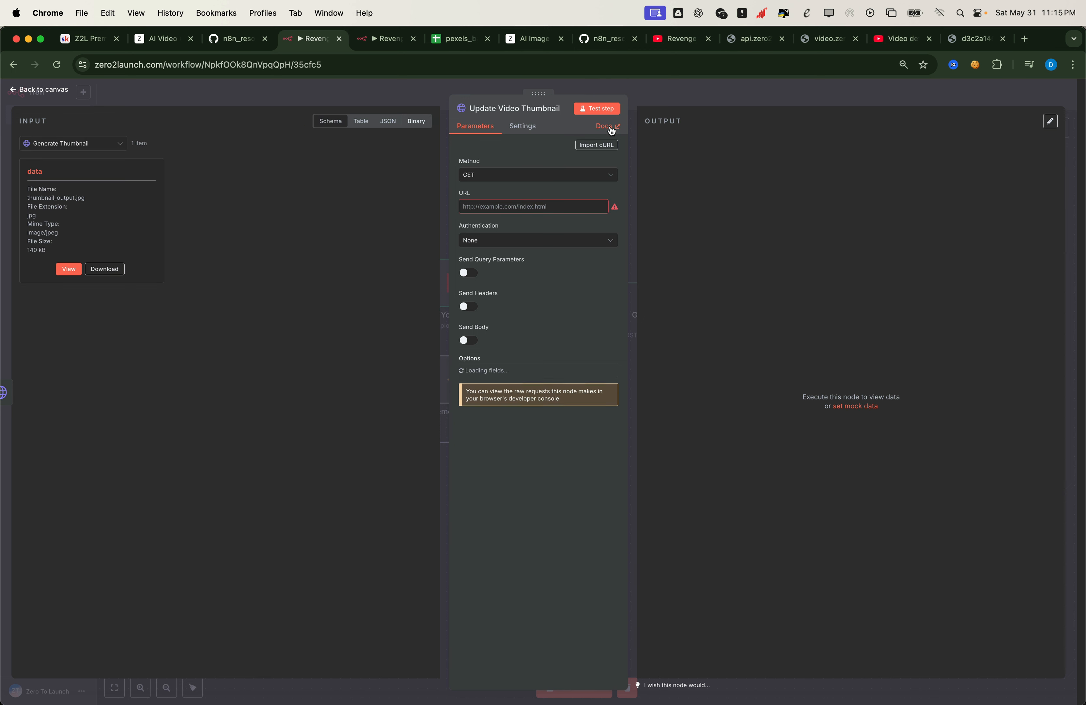
{"action": "left_click", "coordinate": [507, 176]}
{"action": "left_click", "coordinate": [487, 281]}
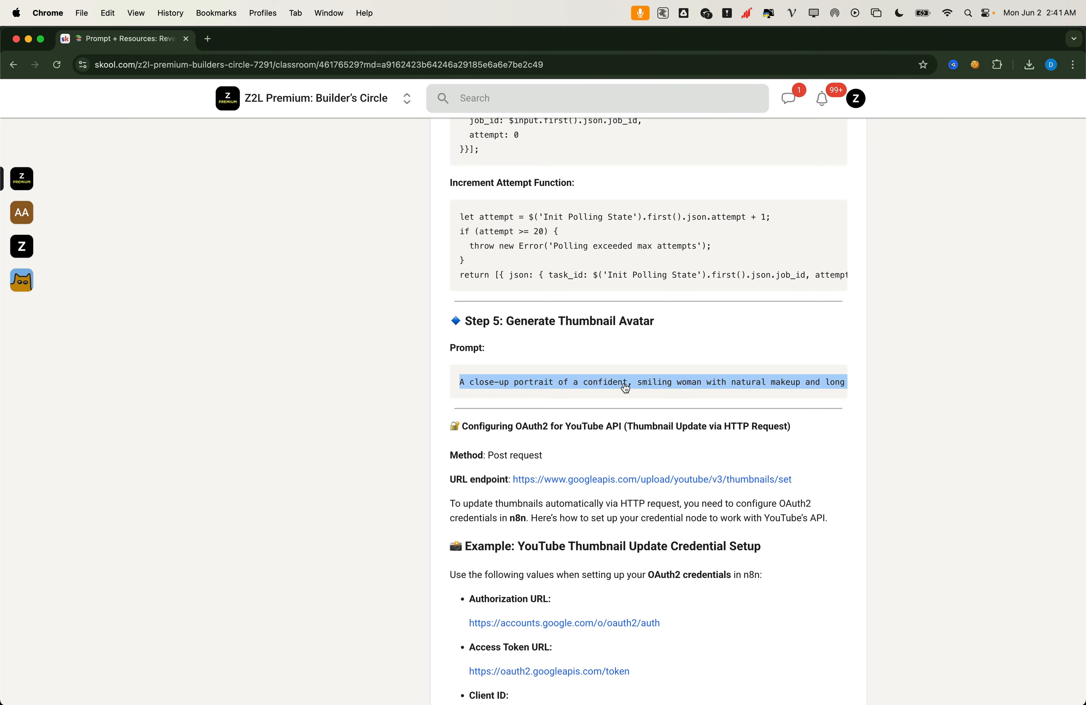
{"action": "scroll", "coordinate": [623, 379], "scroll_direction": "down", "scroll_amount": 5}
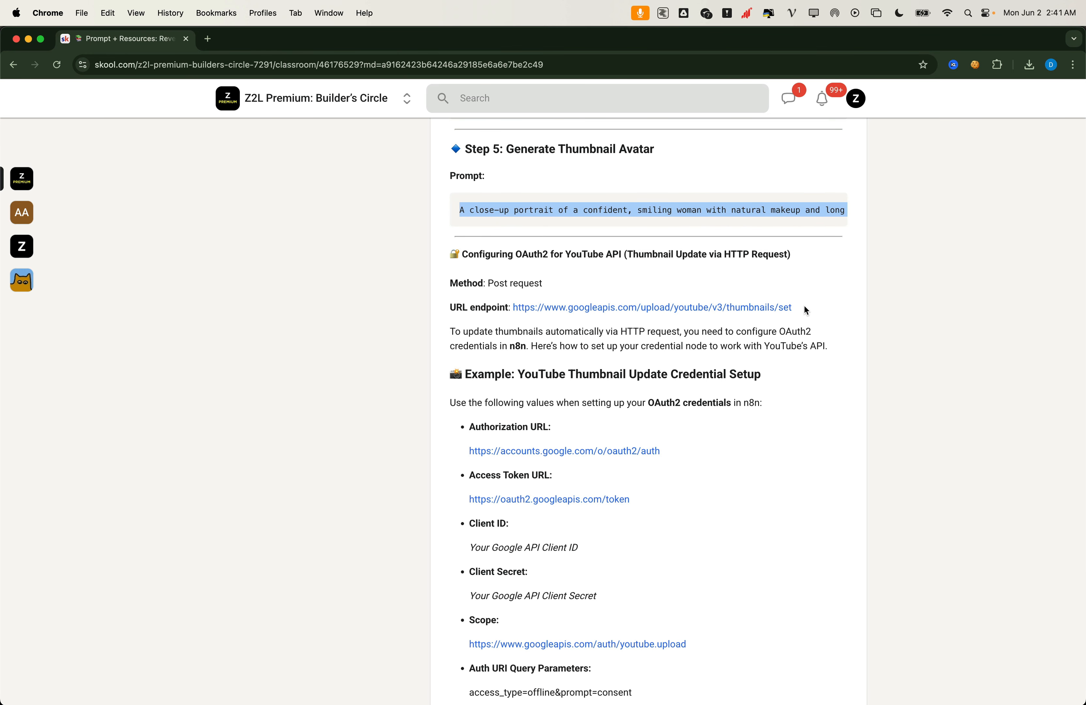
{"action": "left_click_drag", "start_coordinate": [798, 308], "coordinate": [511, 308]}
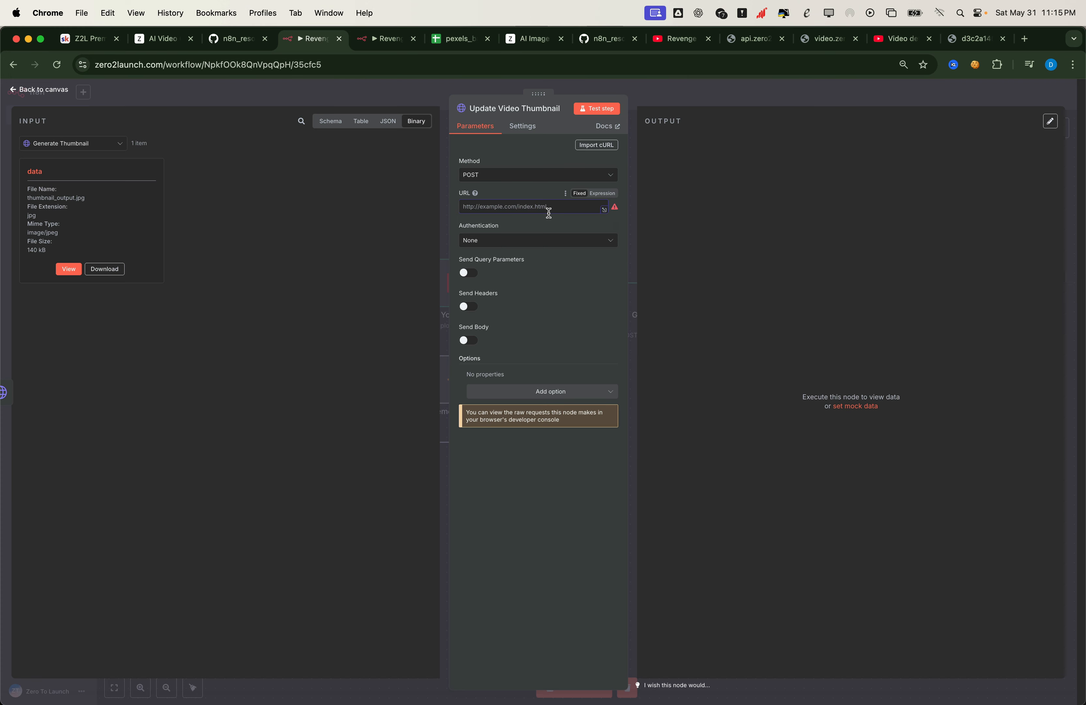
{"action": "type", "text": "https://www.googleapis.com/upload/youtube/v3/thumbnails/set"}
Set the node's authentication to Generic Credential Type with OAuth2 API as the generic auth type
{"action": "left_click", "coordinate": [545, 242]}
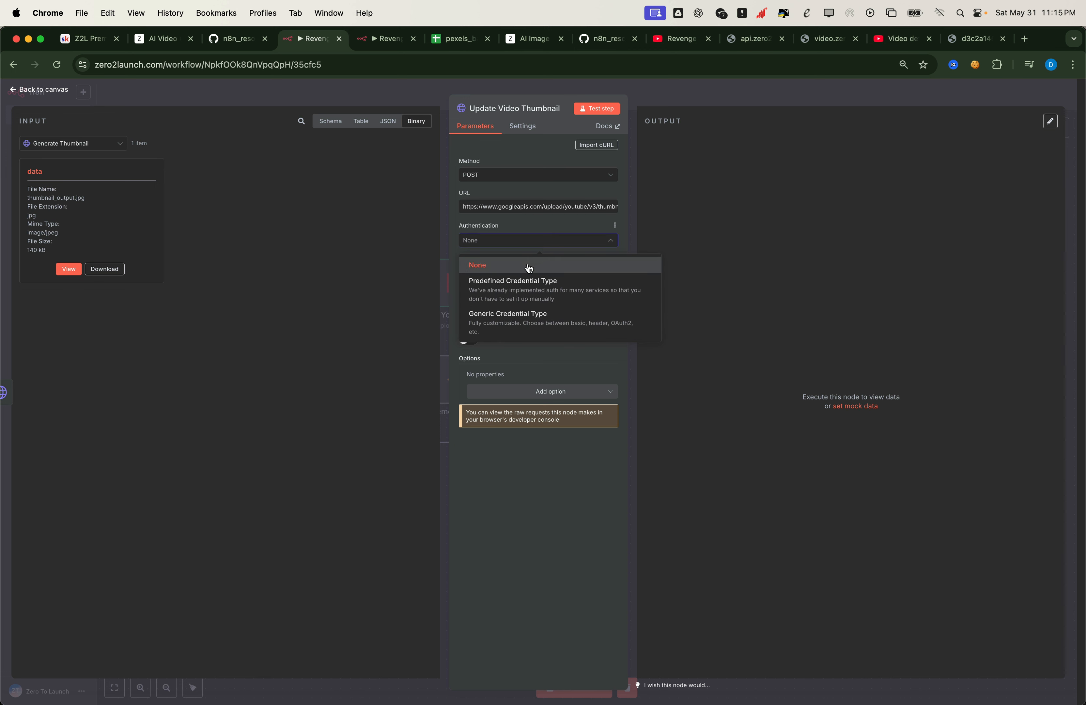
{"action": "left_click", "coordinate": [521, 327]}
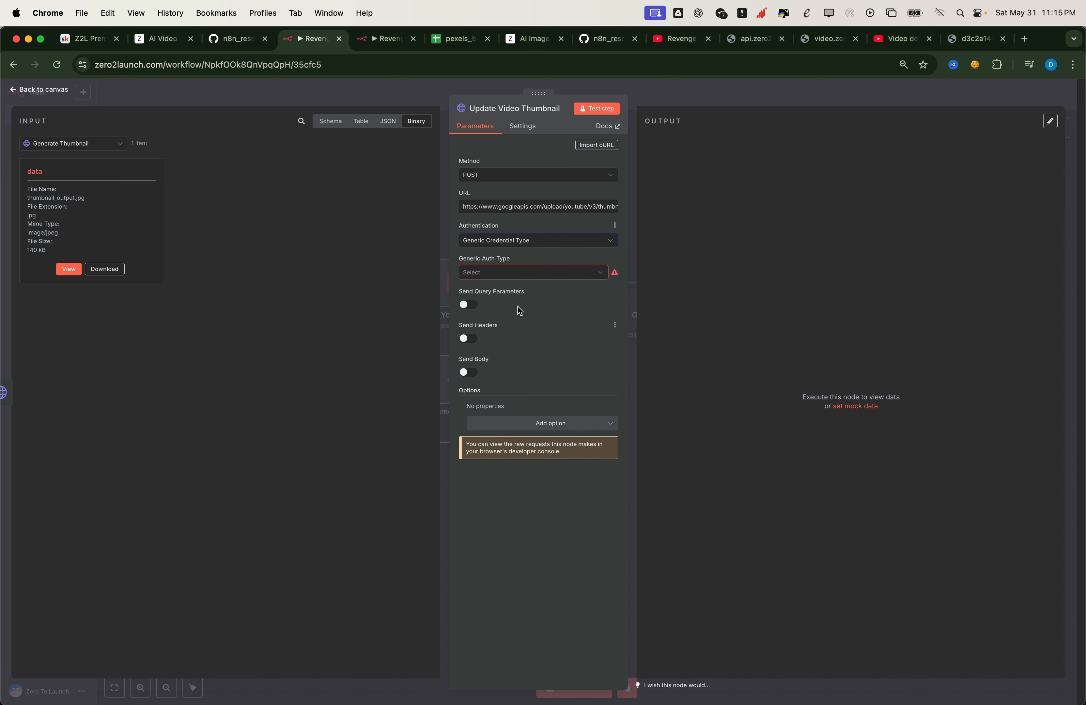
{"action": "left_click", "coordinate": [520, 274]}
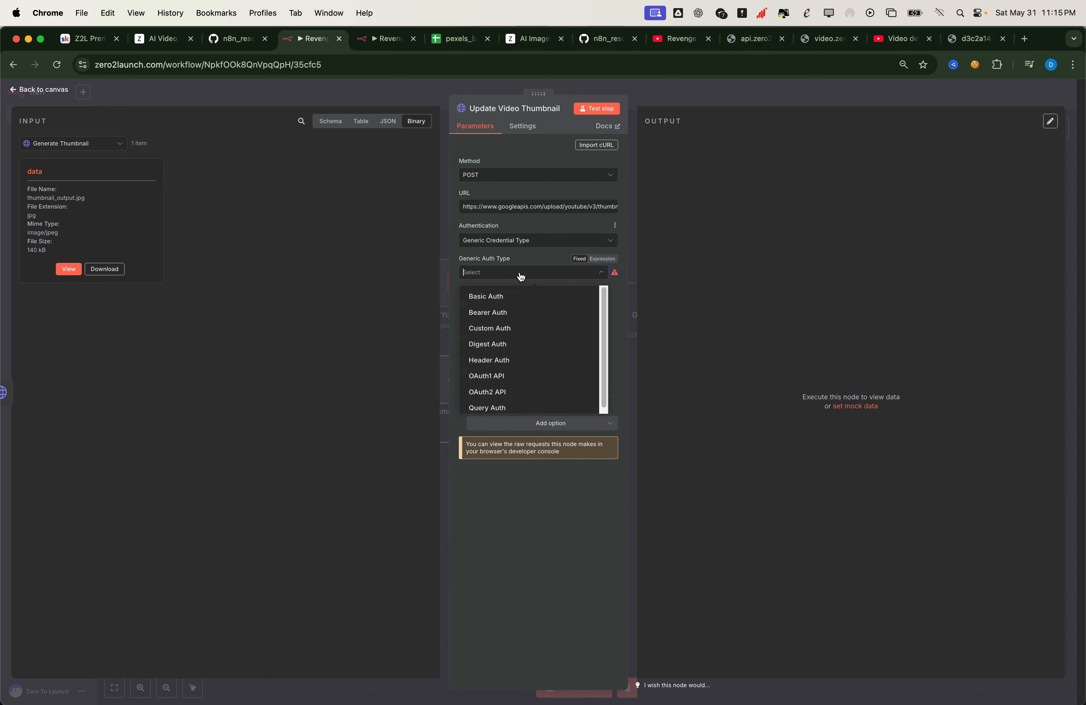
{"action": "type", "text": "oa"}
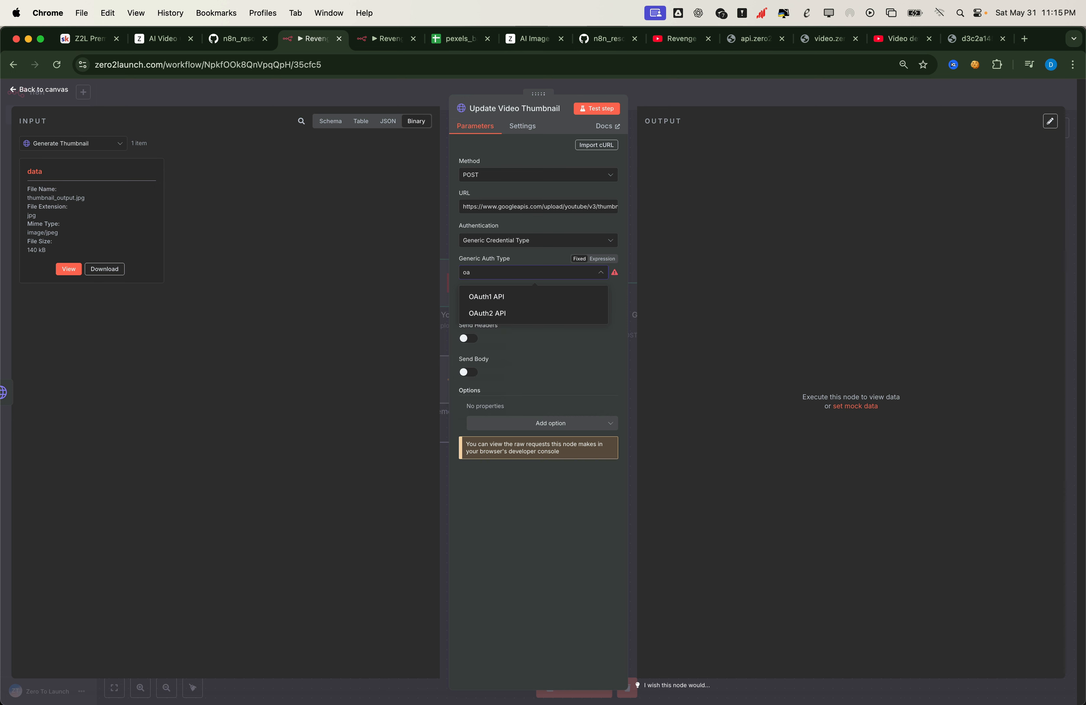
{"action": "left_click", "coordinate": [507, 314]}
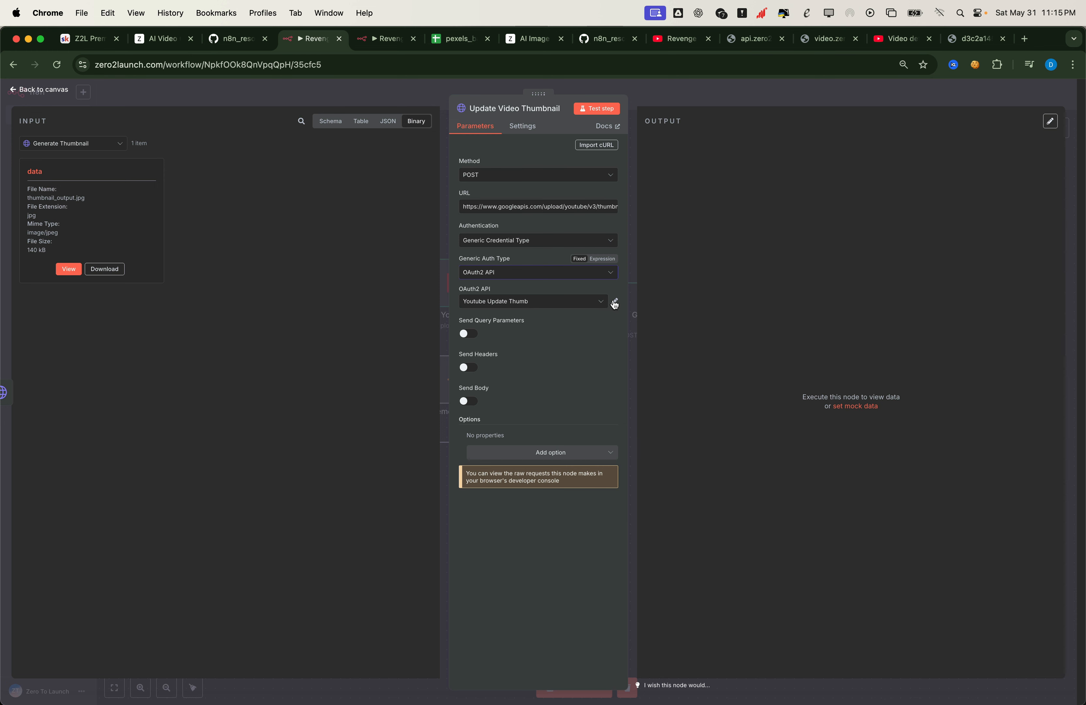
{"action": "left_click", "coordinate": [596, 303]}
{"action": "left_click", "coordinate": [545, 374]}
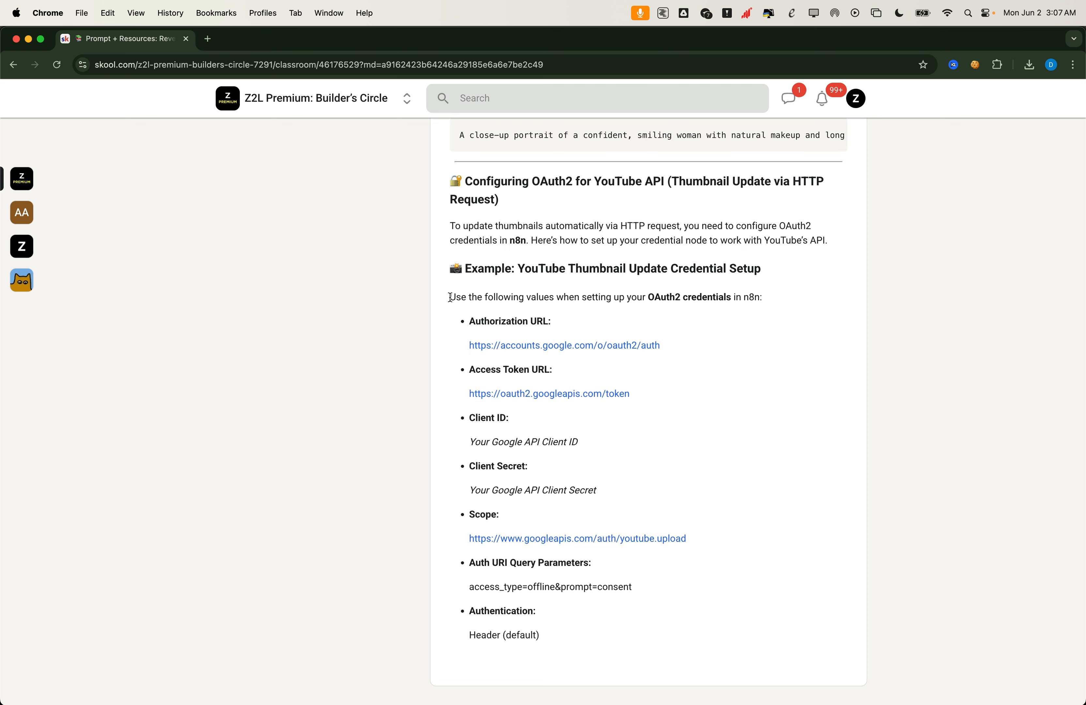
{"action": "left_click_drag", "start_coordinate": [450, 296], "coordinate": [729, 578]}
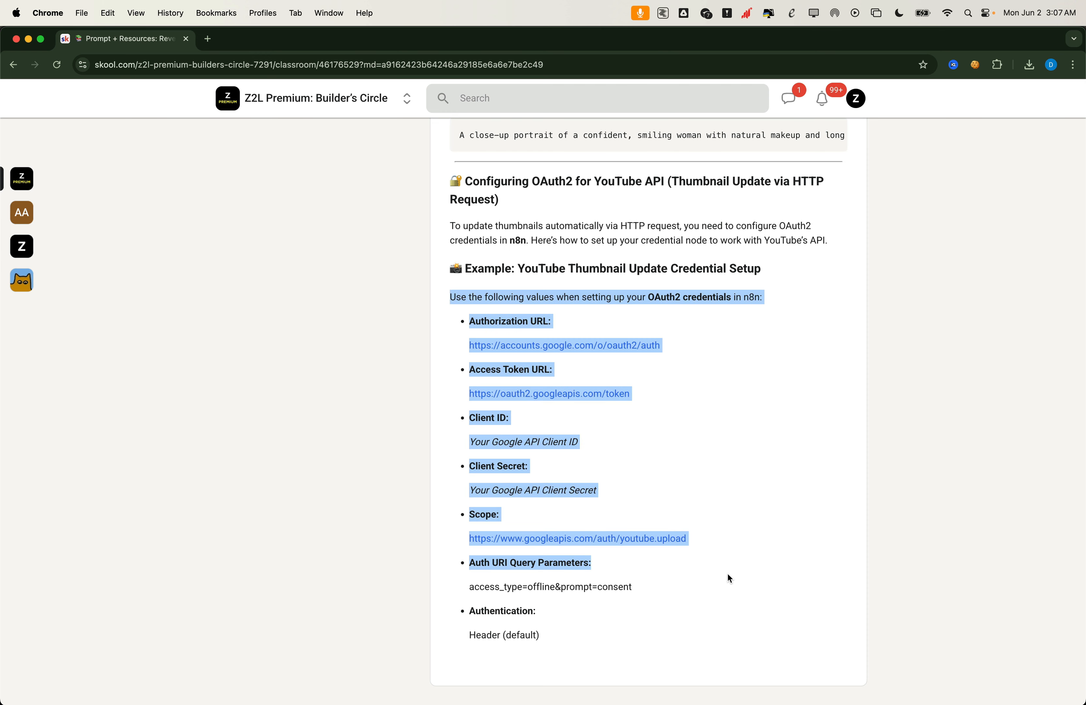
{"action": "left_click", "coordinate": [728, 577]}
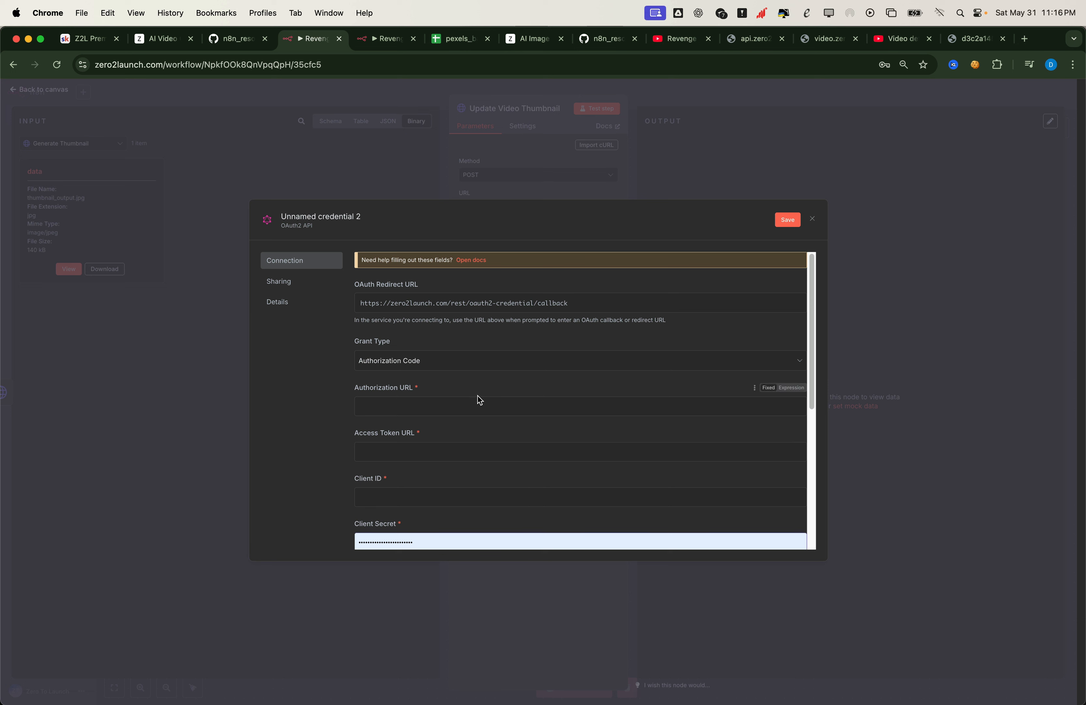
{"action": "left_click", "coordinate": [477, 405]}
{"action": "key", "text": "super+v"}
{"action": "left_click", "coordinate": [528, 451]}
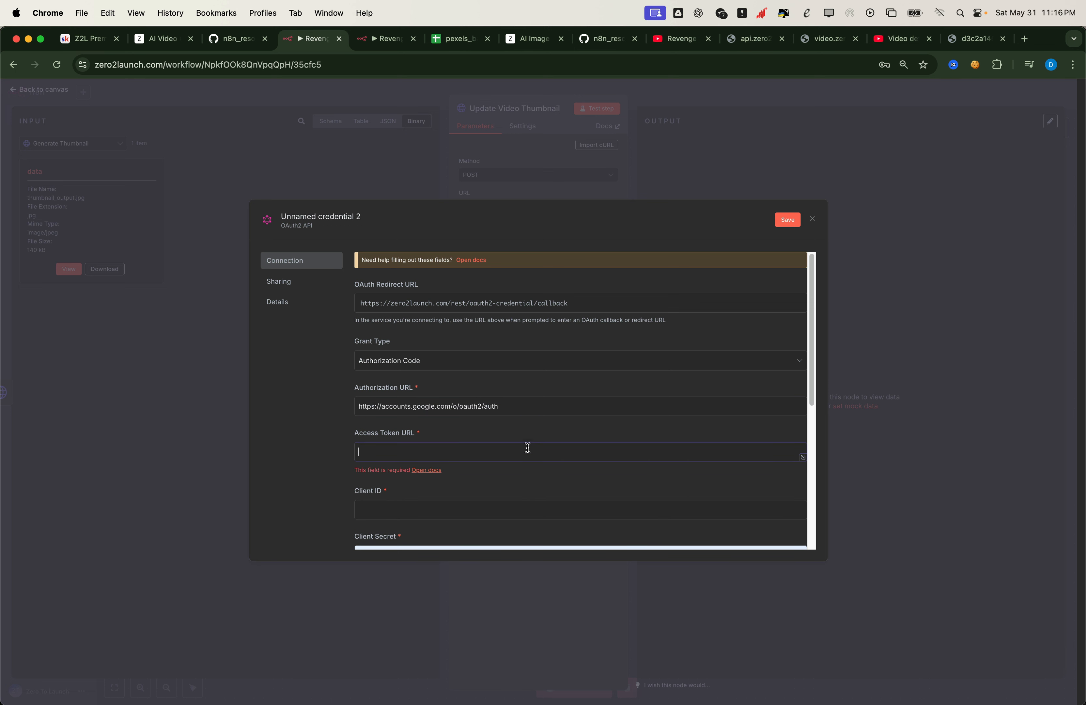
{"action": "key", "text": "super+v"}
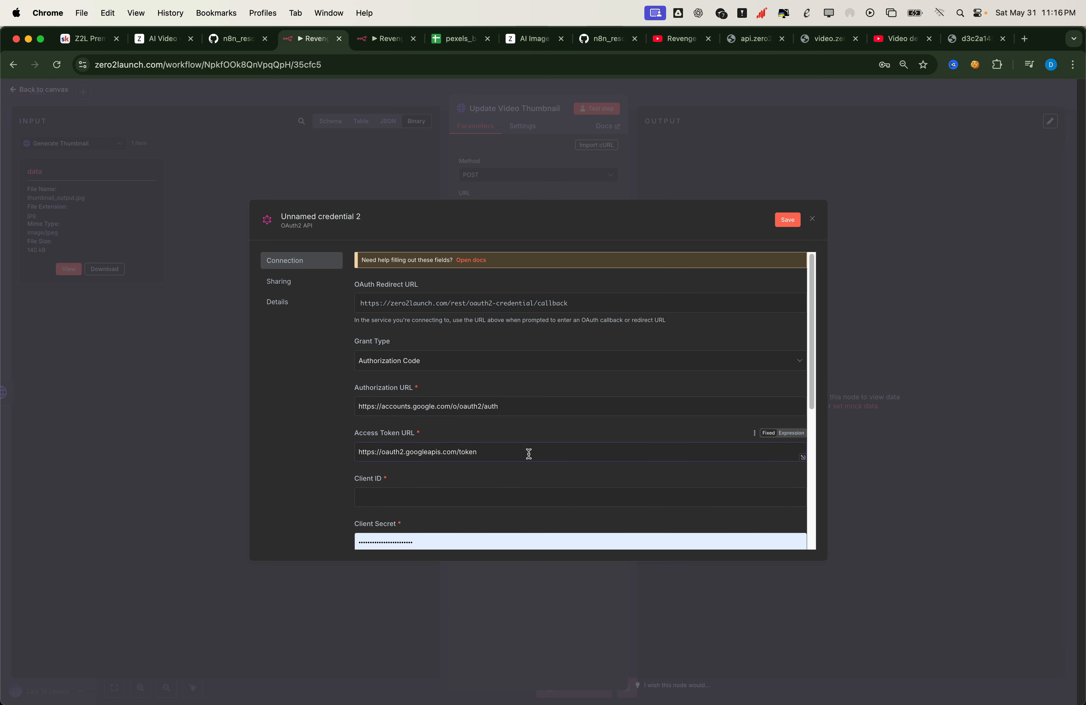
{"action": "left_click", "coordinate": [479, 499]}
{"action": "key", "text": "super+v"}
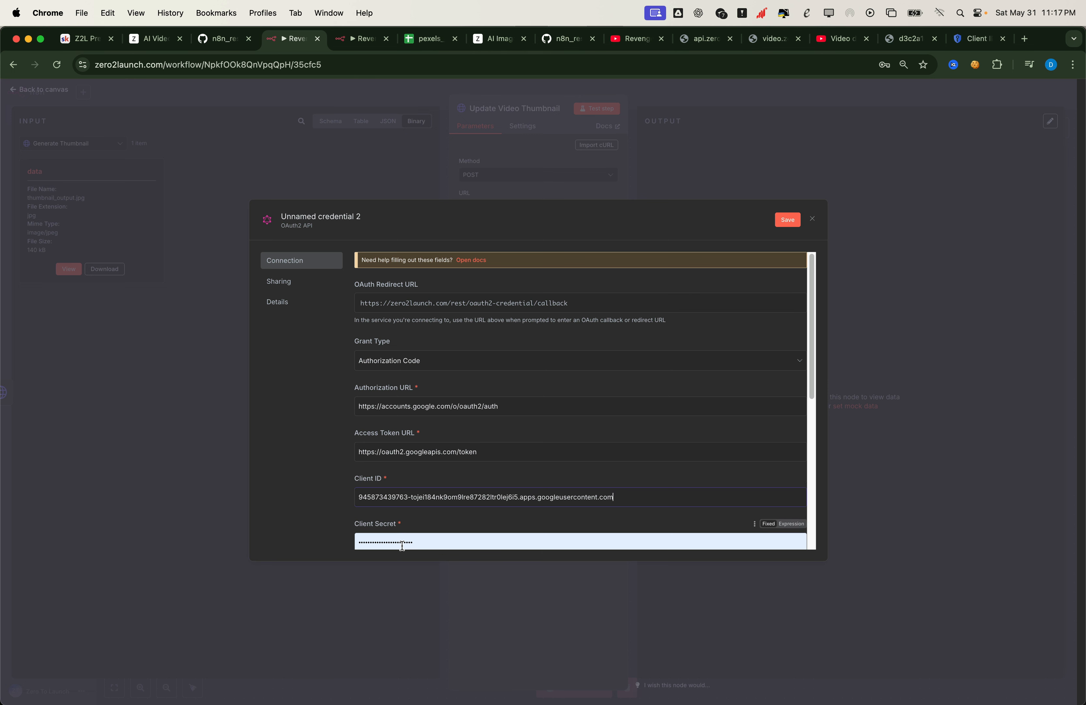
{"action": "left_click", "coordinate": [410, 542]}
{"action": "key", "text": "super+v"}
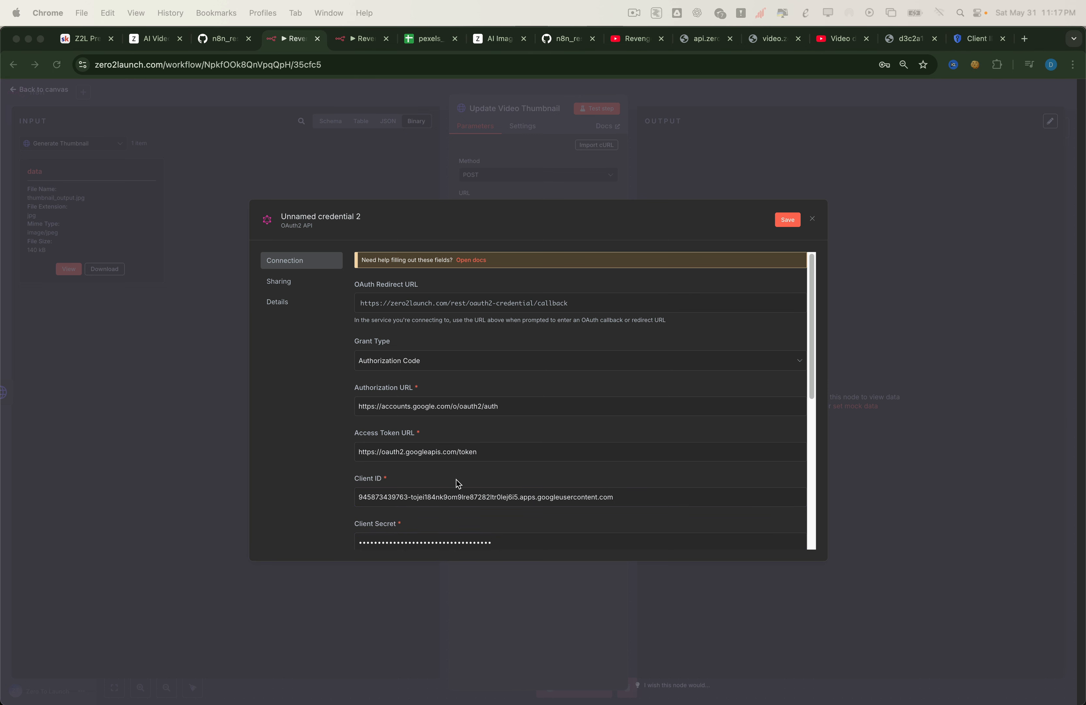
{"action": "scroll", "coordinate": [456, 480], "scroll_direction": "down", "scroll_amount": 3}
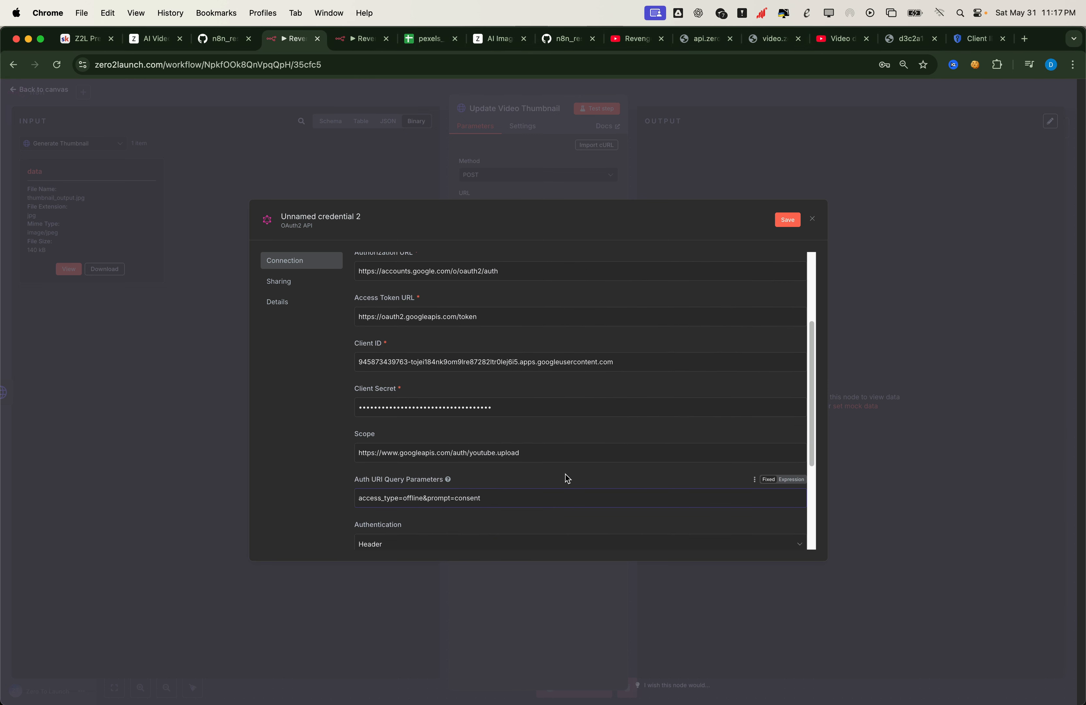
Connect the Google account to the credential, proceeding past the unverified-app warning and granting zero2launch.com access
{"action": "scroll", "coordinate": [564, 474], "scroll_direction": "down", "scroll_amount": 3}
{"action": "left_click", "coordinate": [389, 539]}
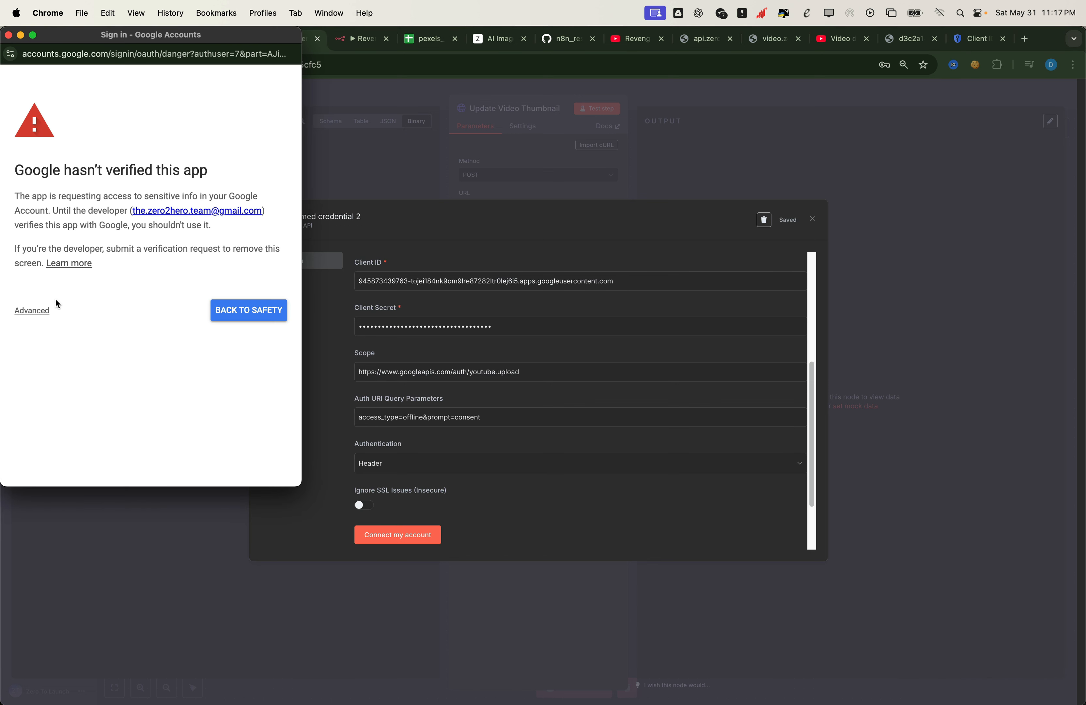
{"action": "left_click", "coordinate": [35, 310]}
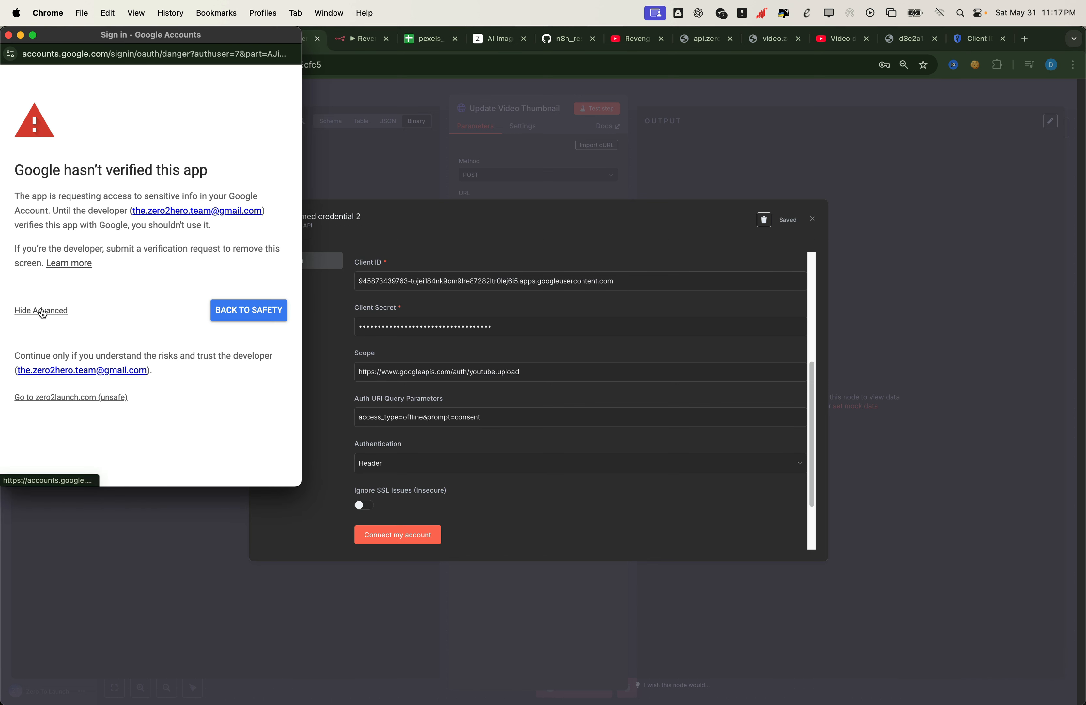
{"action": "left_click", "coordinate": [57, 398]}
{"action": "scroll", "coordinate": [151, 380], "scroll_direction": "down", "scroll_amount": 5}
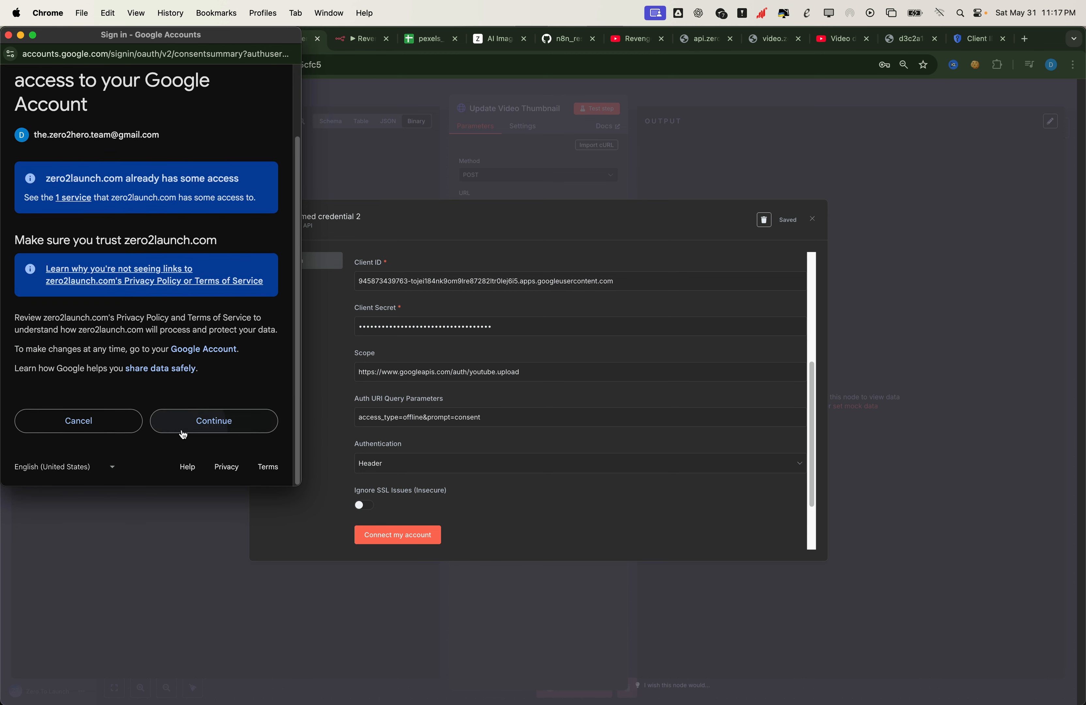
{"action": "left_click", "coordinate": [183, 432]}
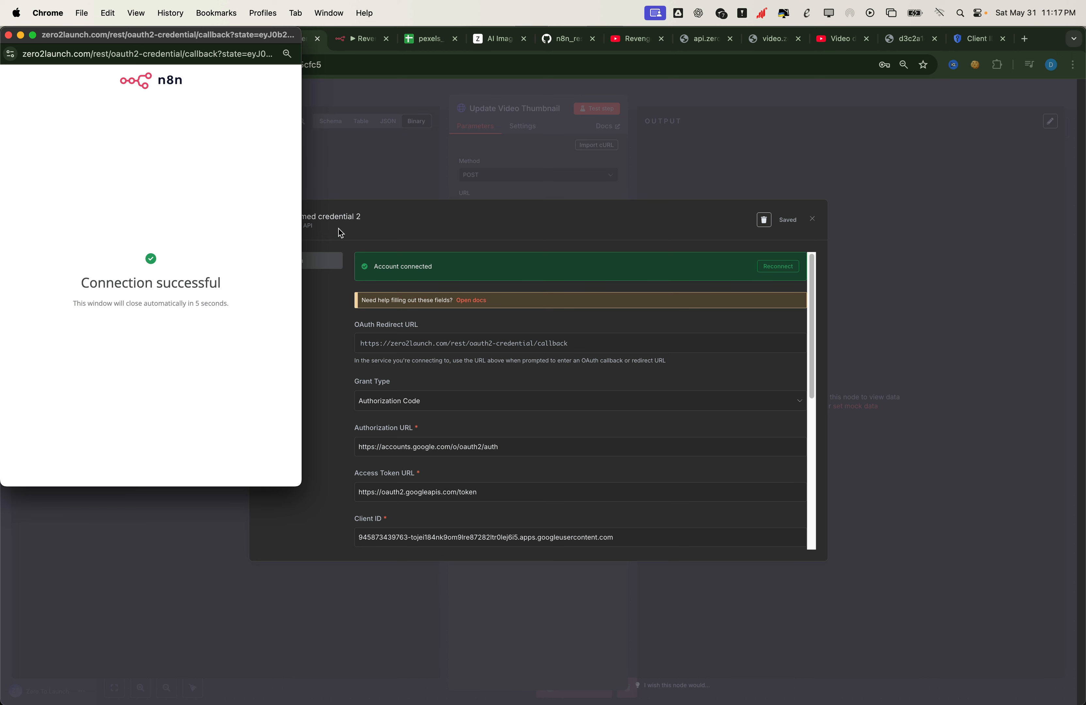
Rename the OAuth2 credential to Youtube_Thumbnail and close its settings
{"action": "left_click", "coordinate": [359, 213]}
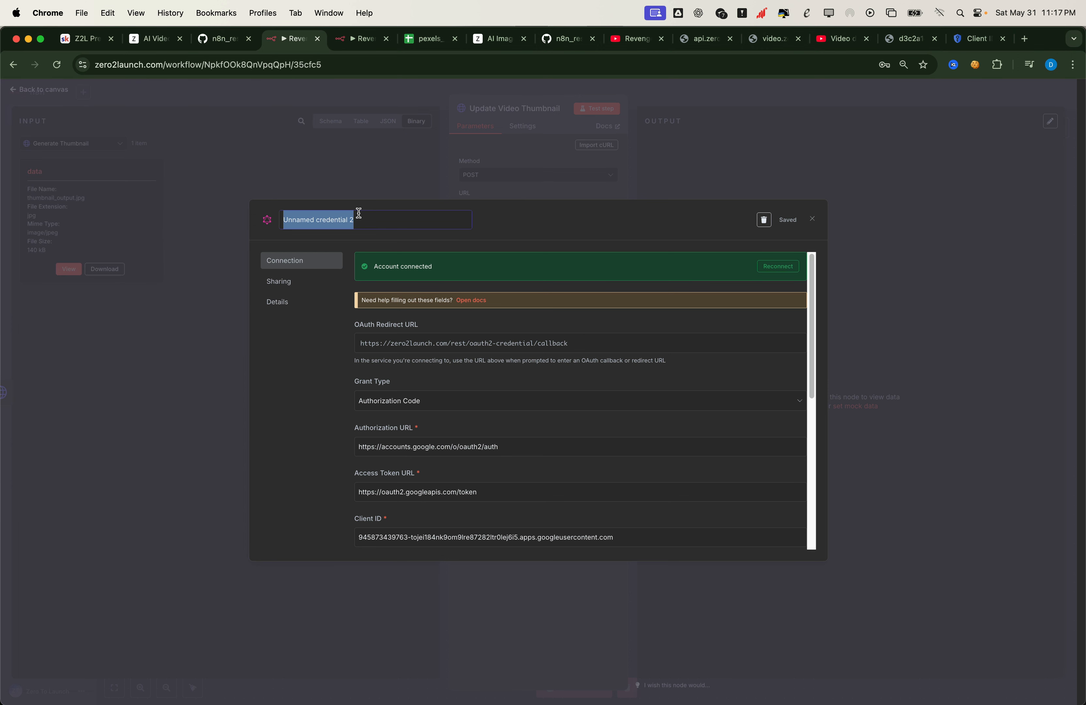
{"action": "key", "text": "super+v"}
{"action": "key", "text": "Return"}
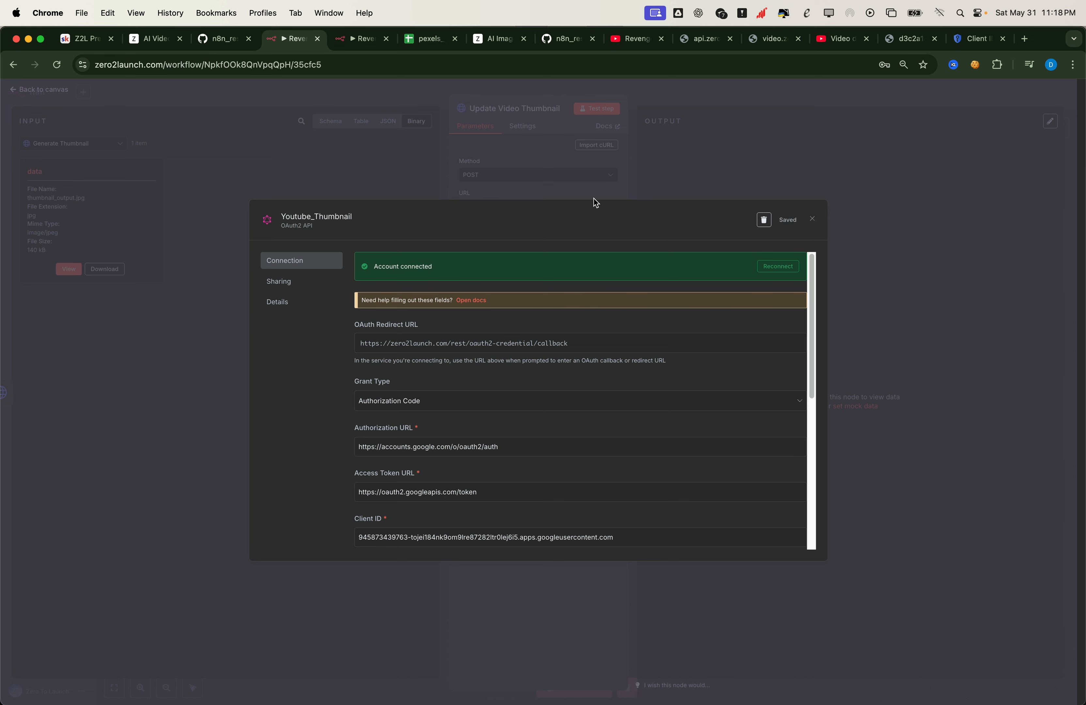
{"action": "left_click", "coordinate": [591, 184]}
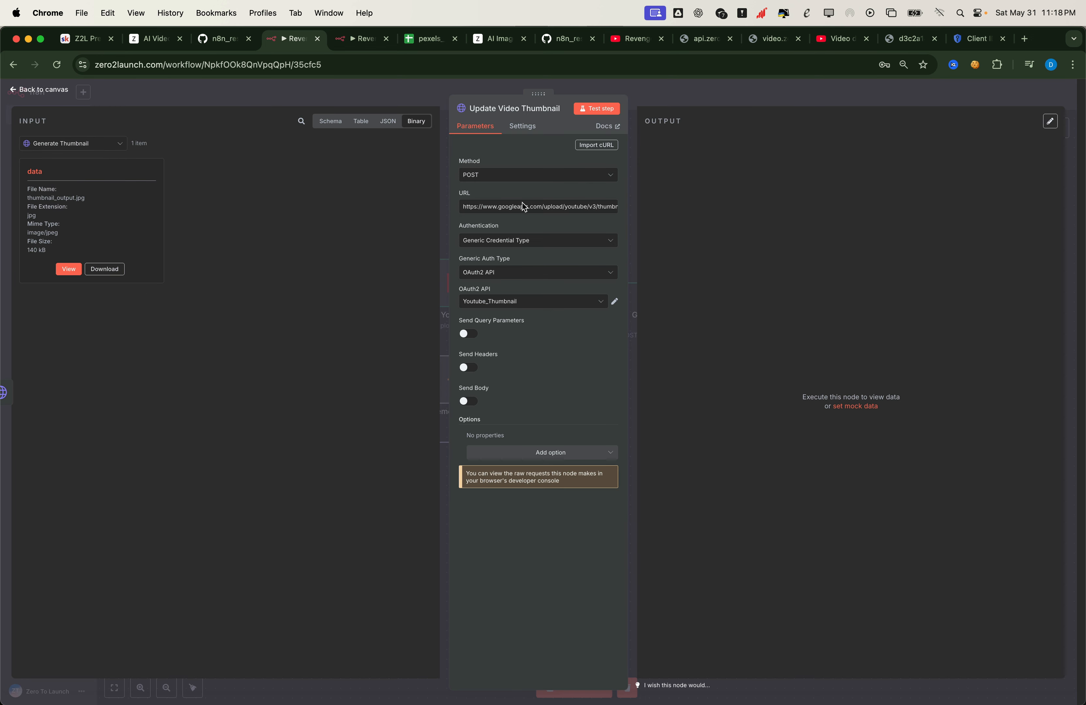
Enable sending query parameters on Update Video Thumbnail and name the first parameter videoId
{"action": "left_click", "coordinate": [464, 334]}
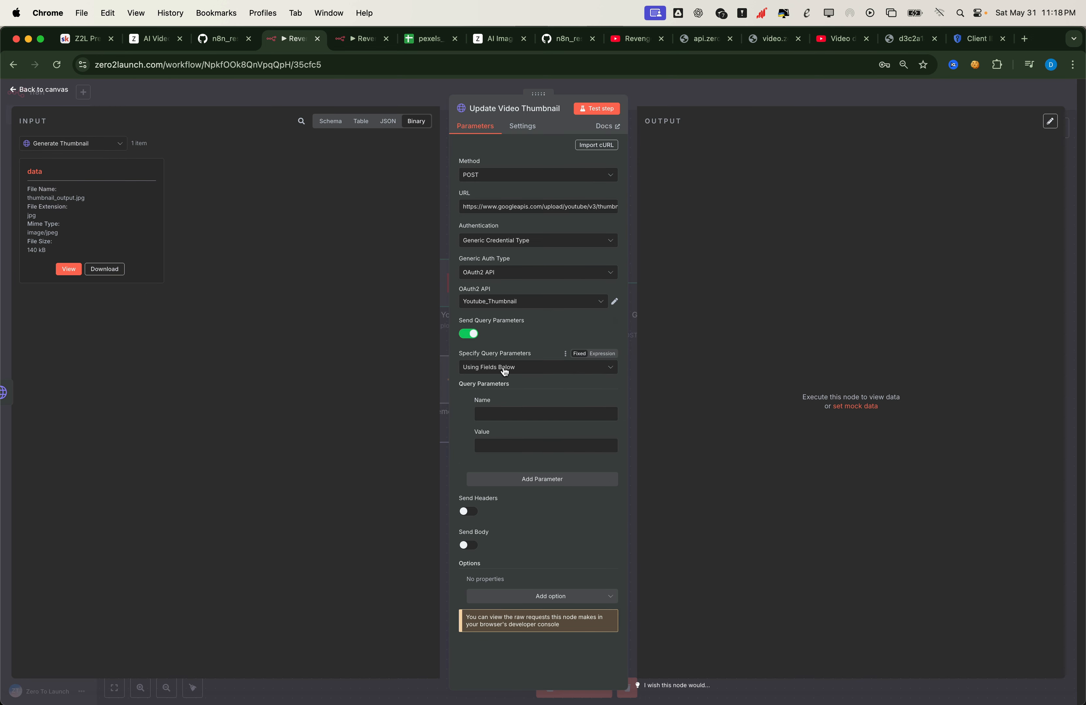
{"action": "left_click", "coordinate": [512, 414]}
{"action": "type", "text": "videoI"}
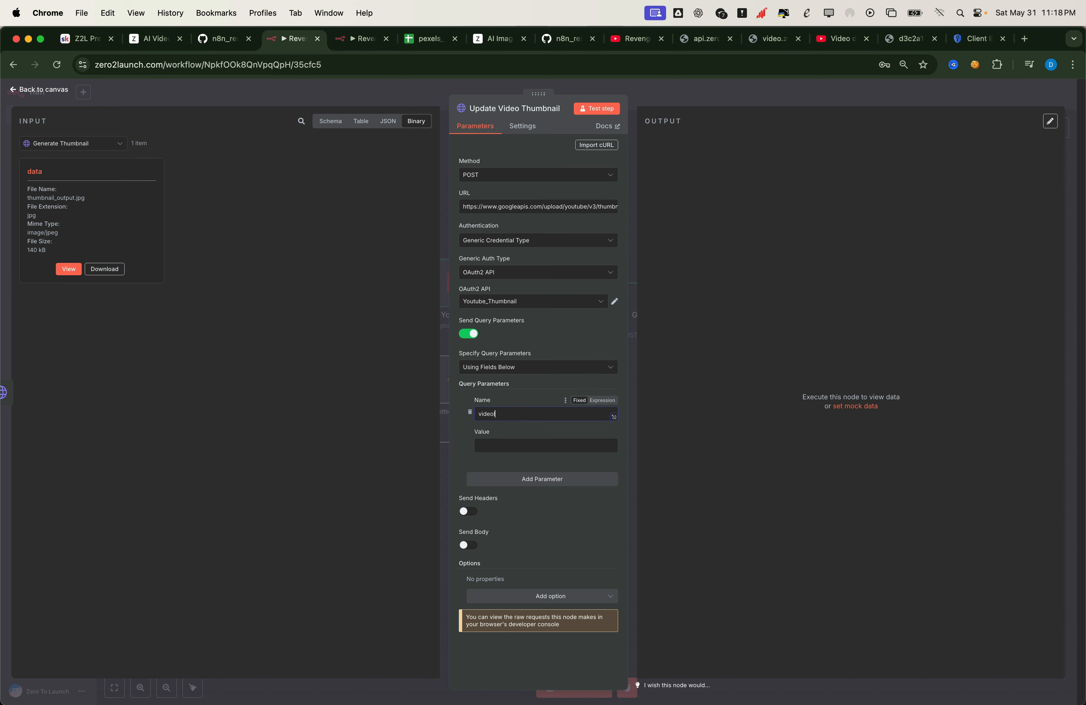
{"action": "type", "text": "d"}
Set the videoId query parameter's value to the uploadId output of the YouTube node
{"action": "left_click", "coordinate": [109, 144]}
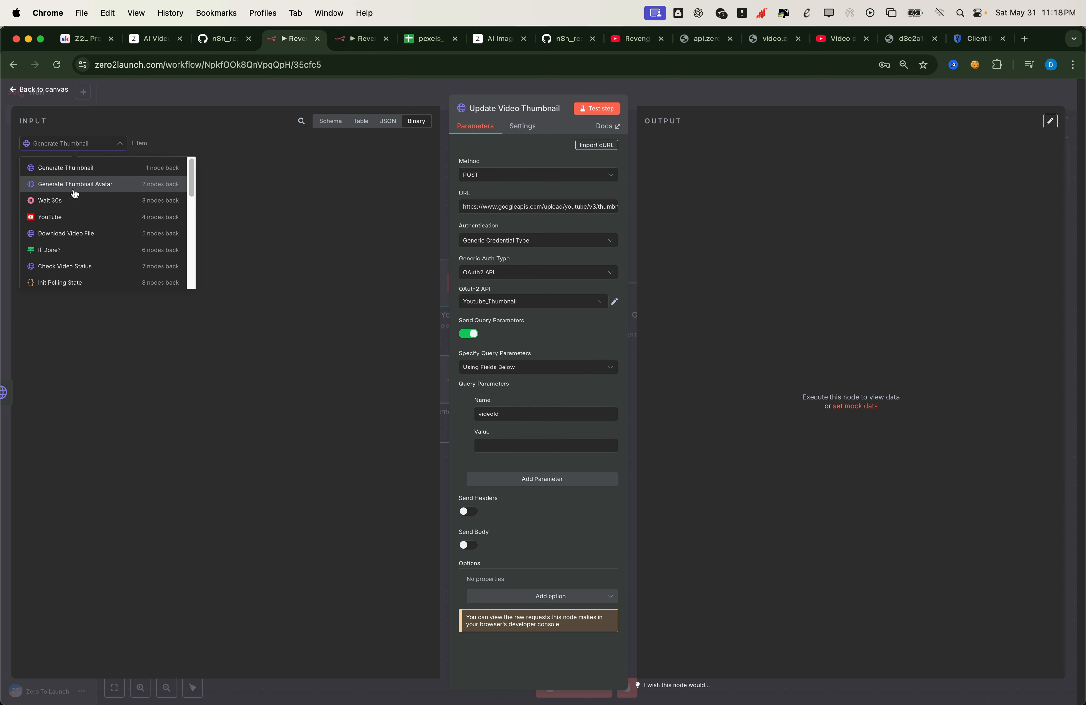
{"action": "left_click", "coordinate": [65, 216]}
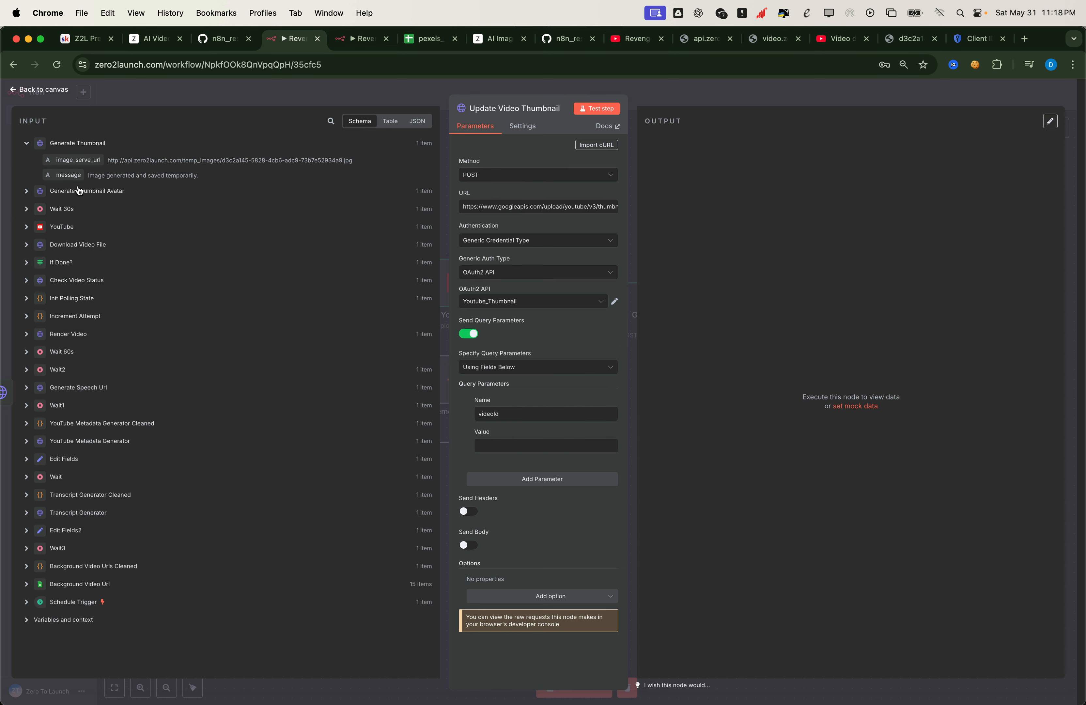
{"action": "left_click", "coordinate": [26, 227]}
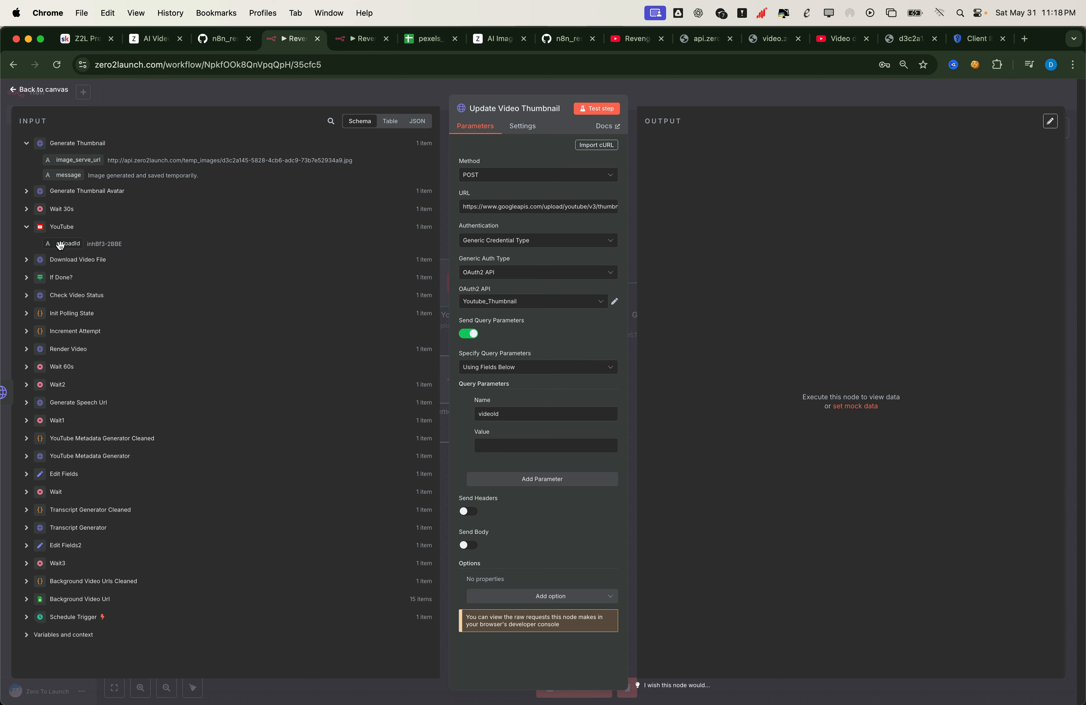
{"action": "left_click_drag", "start_coordinate": [69, 243], "coordinate": [499, 450]}
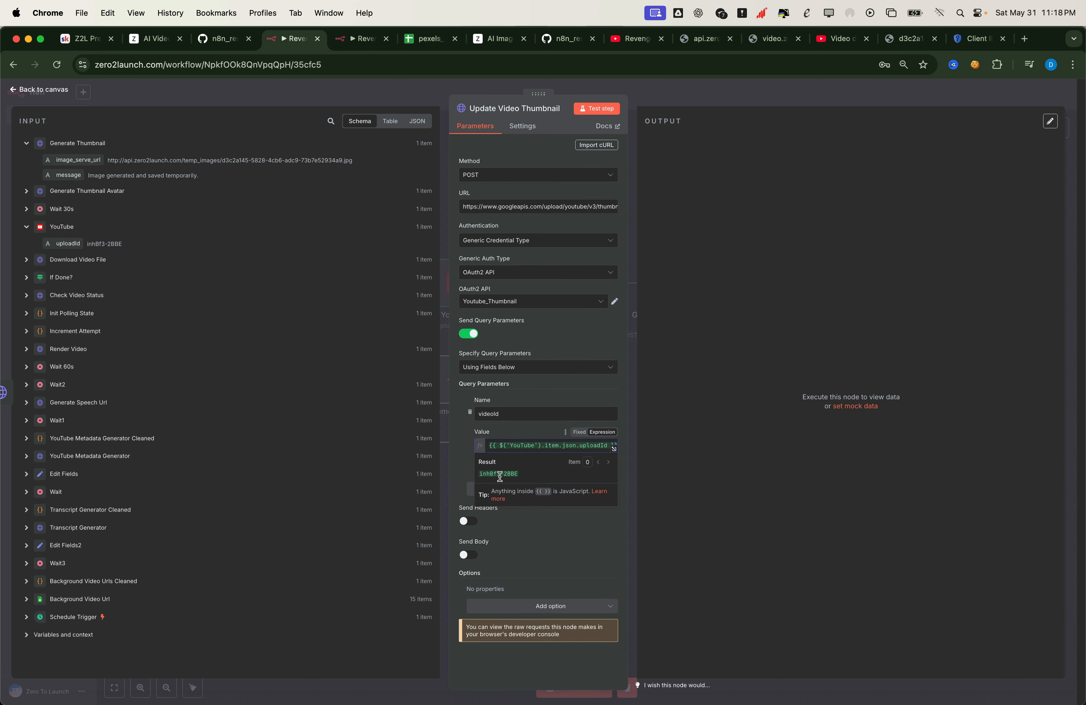
{"action": "left_click", "coordinate": [460, 465]}
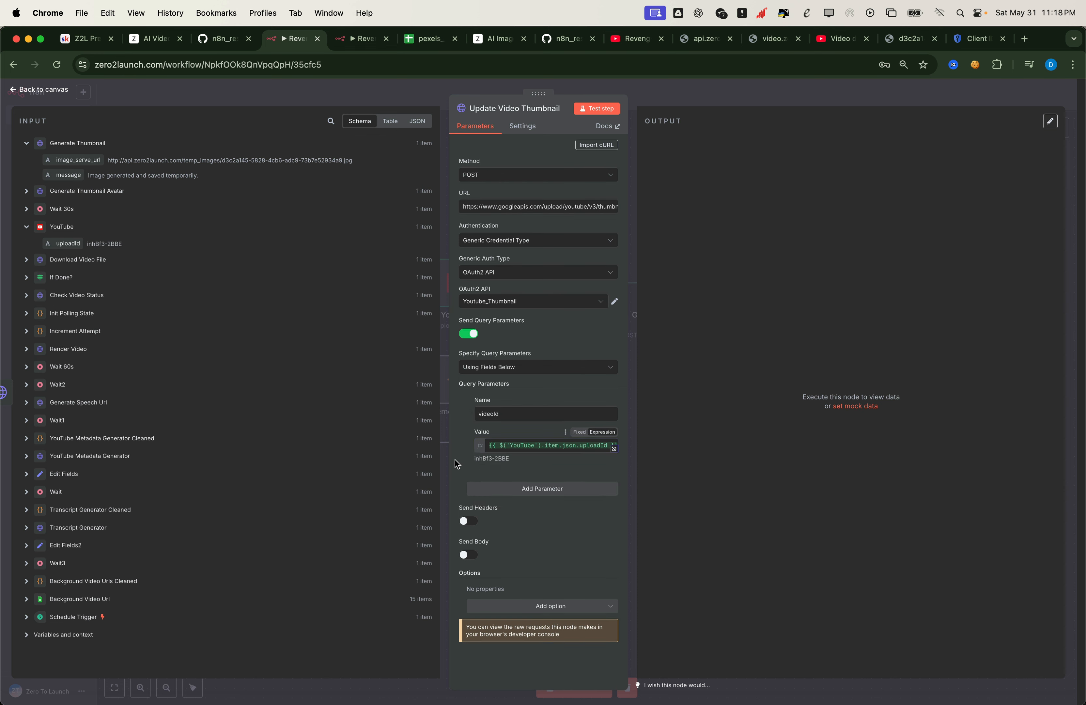
Enable sending a Form-Data body with an n8n Binary File parameter named media that reads the input data field data
{"action": "left_click", "coordinate": [468, 554]}
{"action": "scroll", "coordinate": [544, 540], "scroll_direction": "down", "scroll_amount": 3}
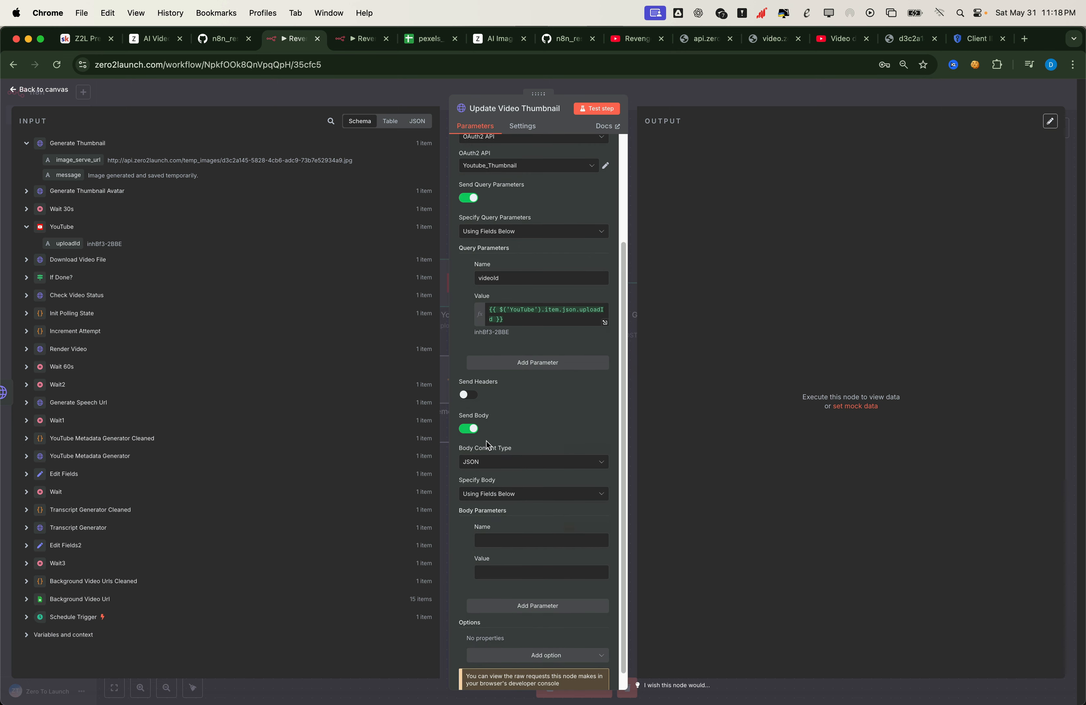
{"action": "left_click", "coordinate": [494, 462]}
{"action": "left_click", "coordinate": [492, 502]}
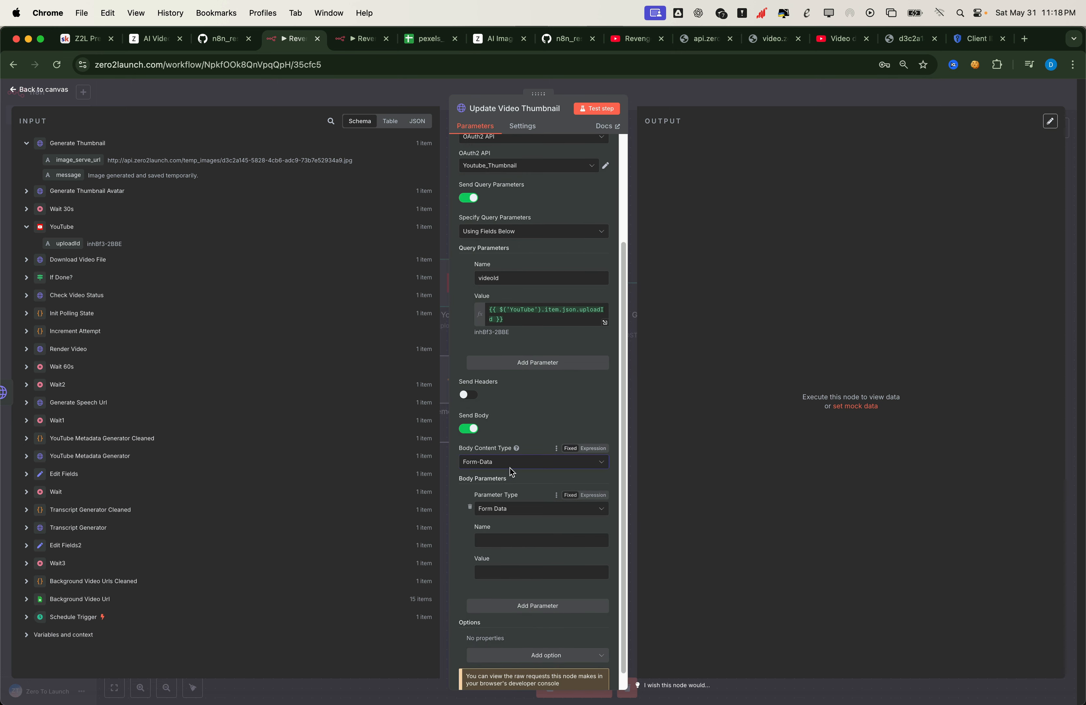
{"action": "scroll", "coordinate": [503, 497], "scroll_direction": "down", "scroll_amount": 1}
{"action": "left_click", "coordinate": [516, 493]}
{"action": "left_click", "coordinate": [509, 514]}
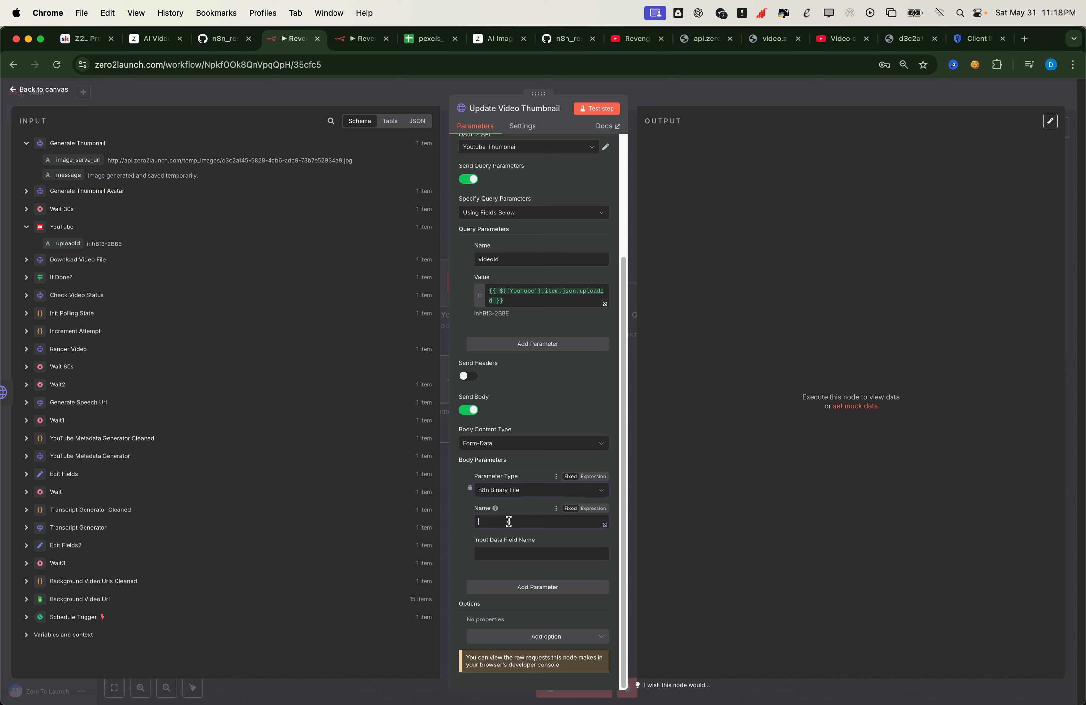
{"action": "type", "text": "media"}
{"action": "left_click", "coordinate": [498, 552]}
{"action": "type", "text": "data"}
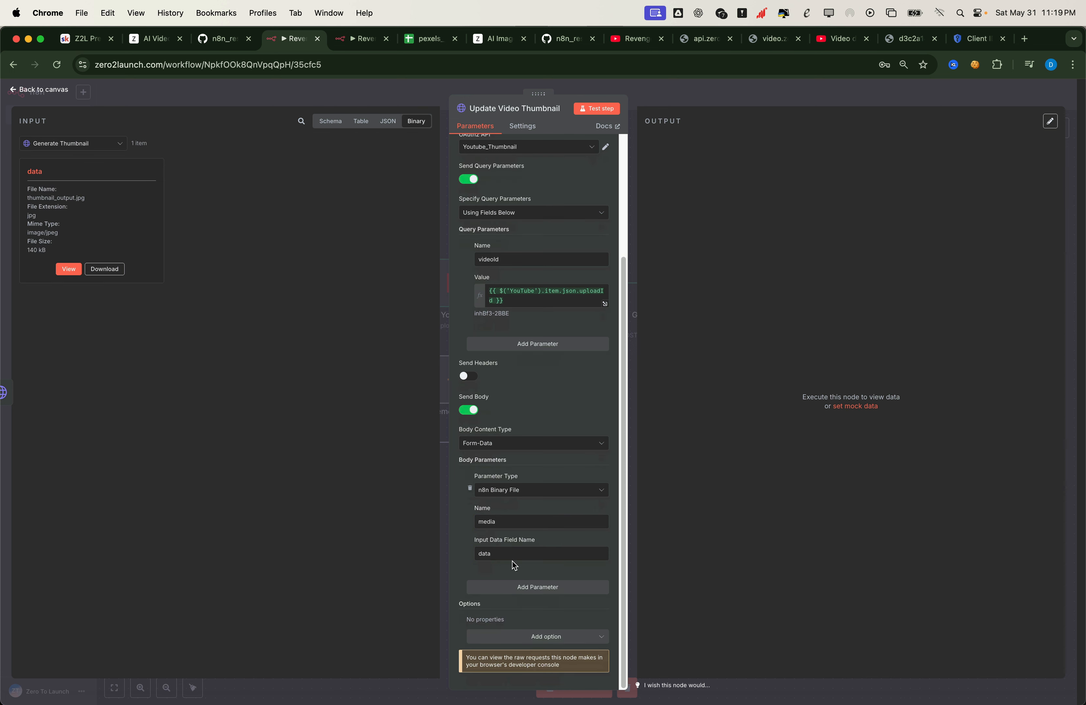
Run a test of the Update Video Thumbnail node
{"action": "scroll", "coordinate": [566, 190], "scroll_direction": "up", "scroll_amount": 5}
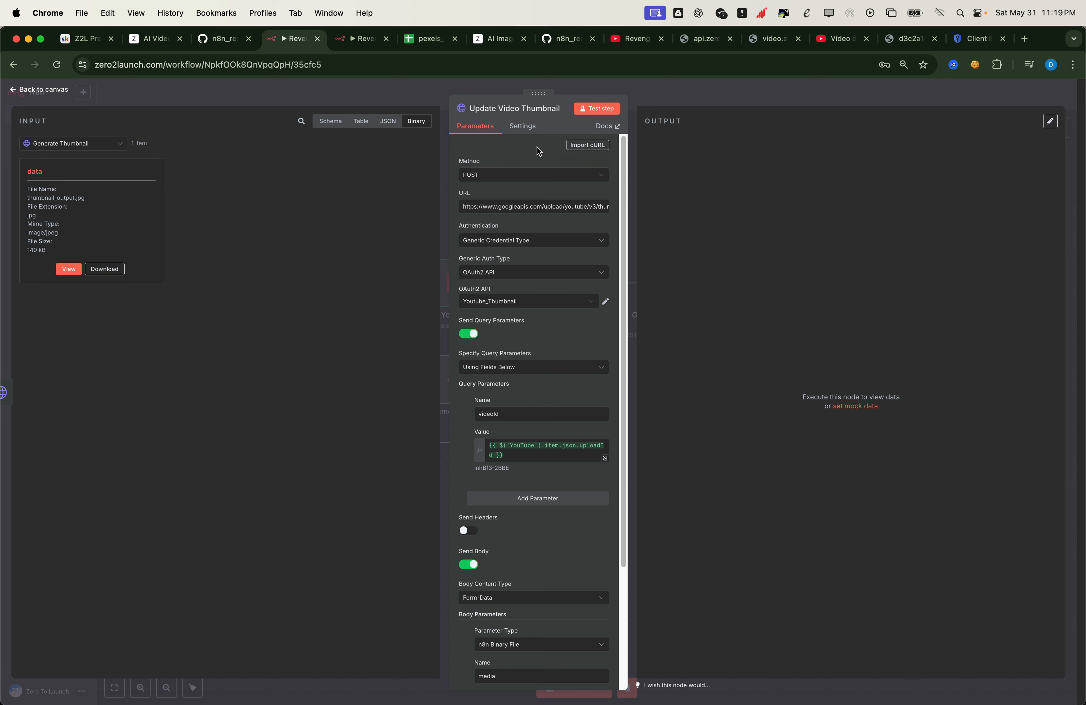
{"action": "left_click", "coordinate": [597, 114]}
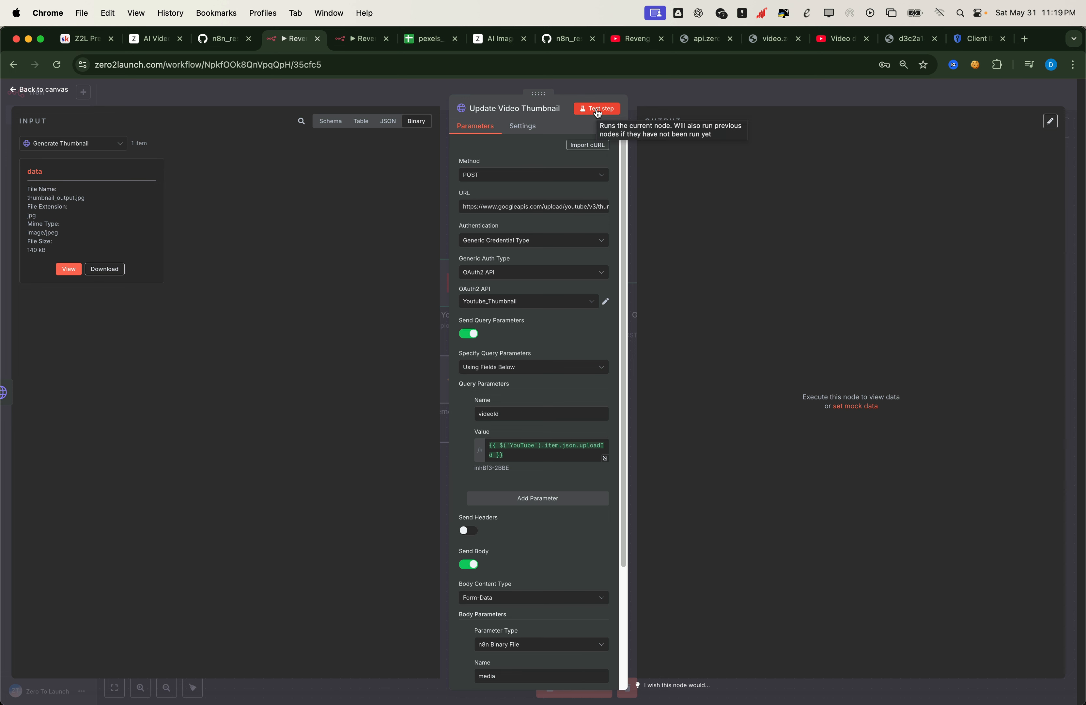
{"action": "left_click", "coordinate": [597, 110]}
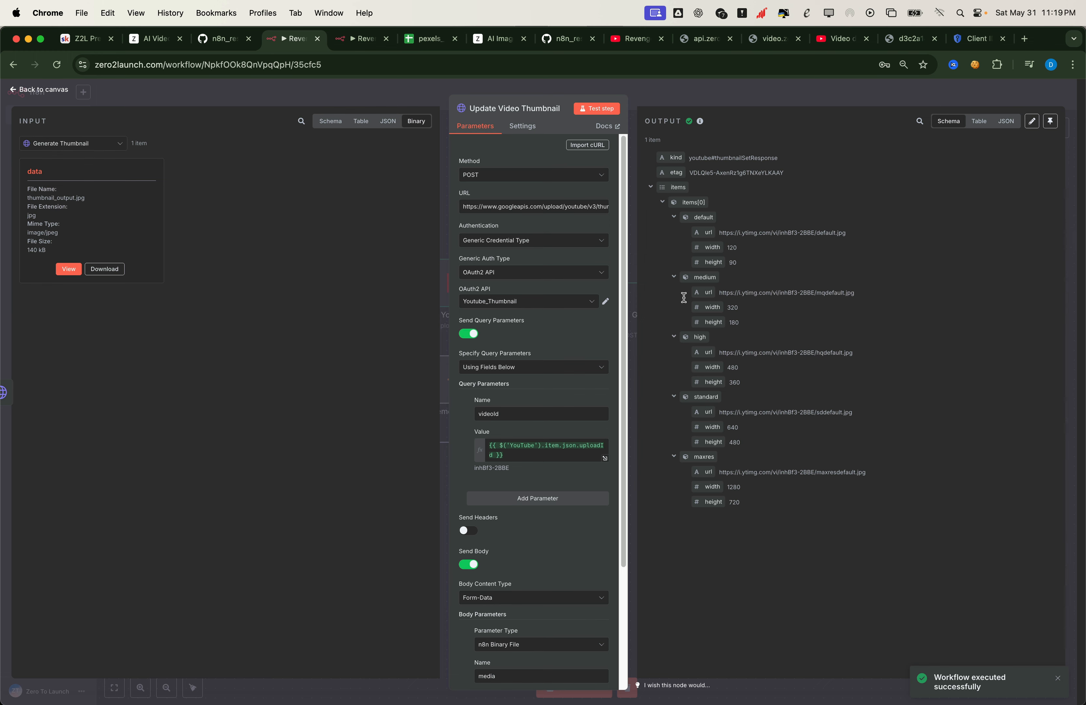
Switch to YouTube Studio, reload the uploaded video's details to check its thumbnail, and play a few seconds of it
{"action": "left_click", "coordinate": [836, 39]}
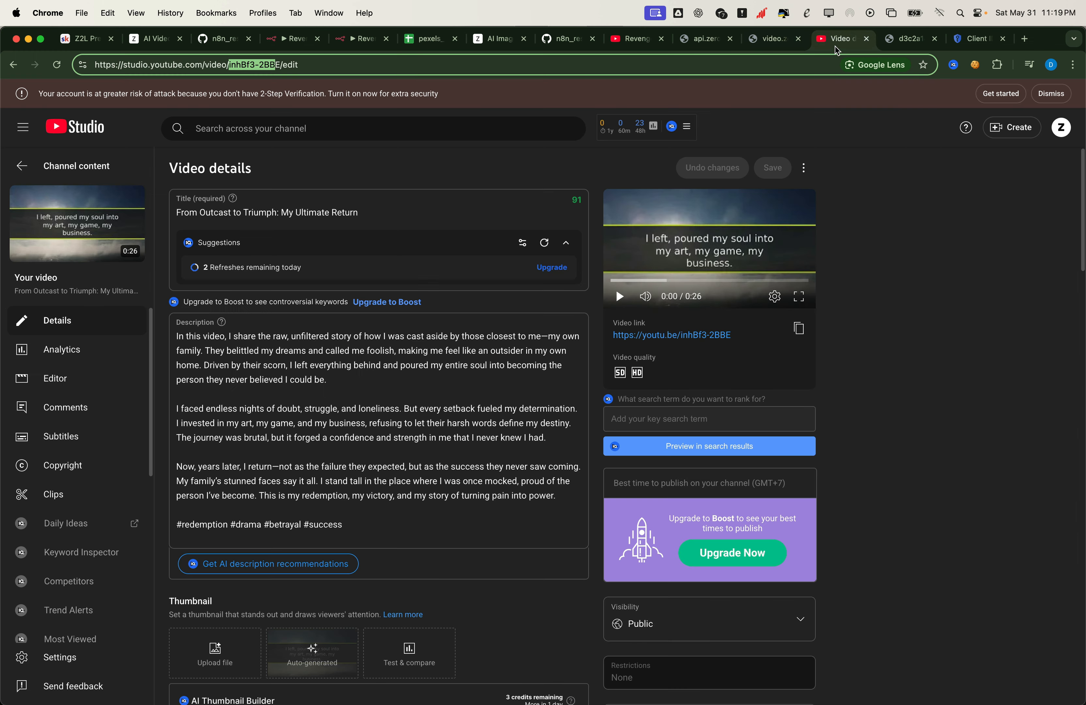
{"action": "left_click", "coordinate": [57, 64]}
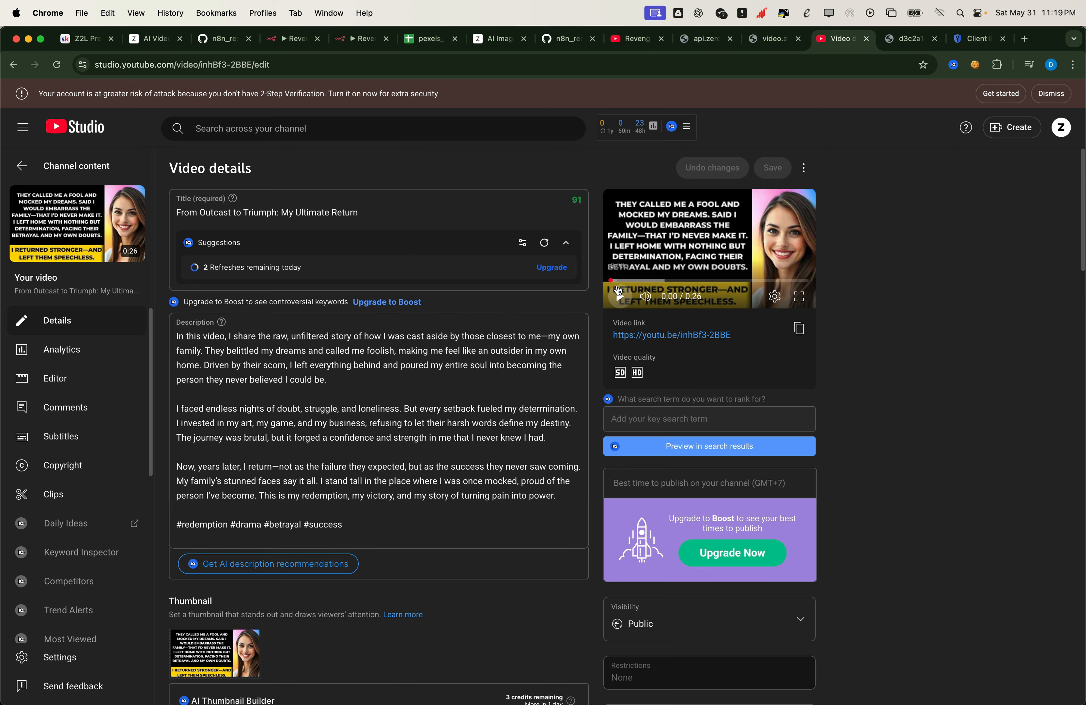
{"action": "left_click", "coordinate": [618, 295]}
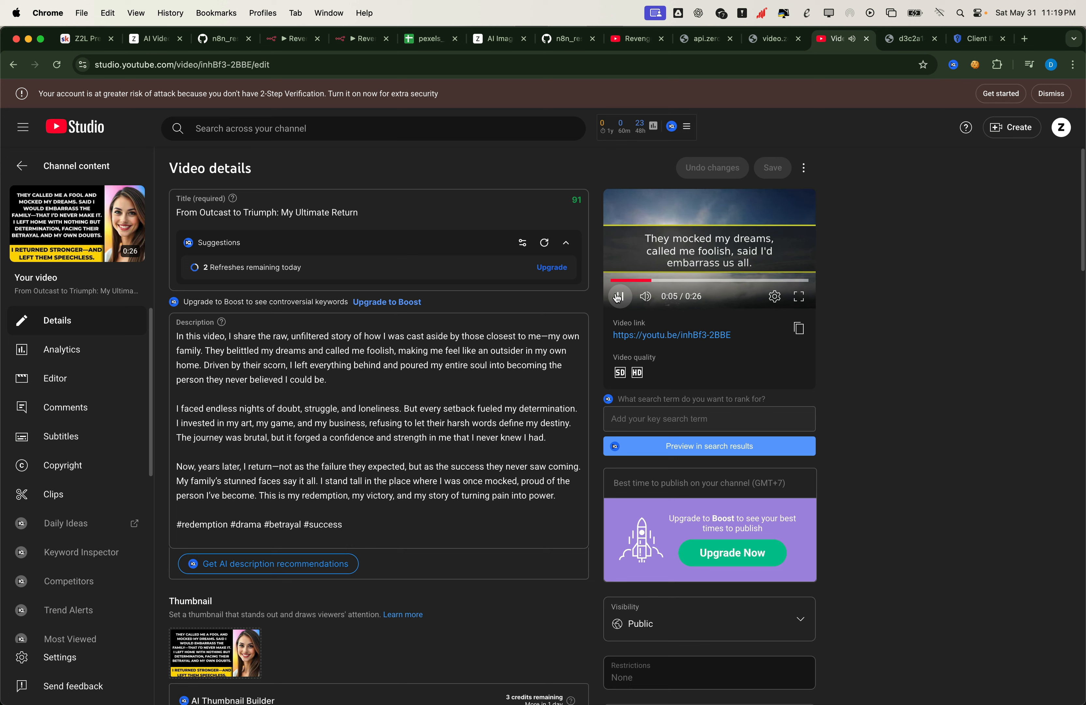
{"action": "left_click", "coordinate": [619, 297]}
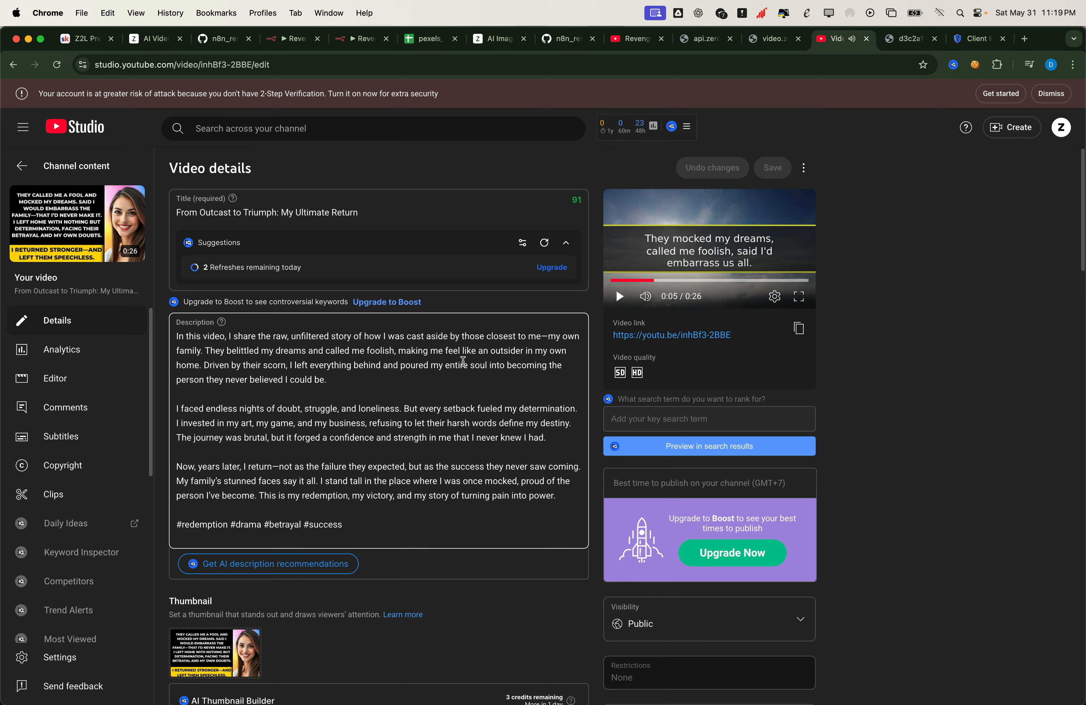
Return to the n8n workflow canvas and move Wait 30s and the three thumbnail nodes together to just below the YouTube node's row
{"action": "left_click", "coordinate": [291, 38]}
{"action": "left_click", "coordinate": [144, 95]}
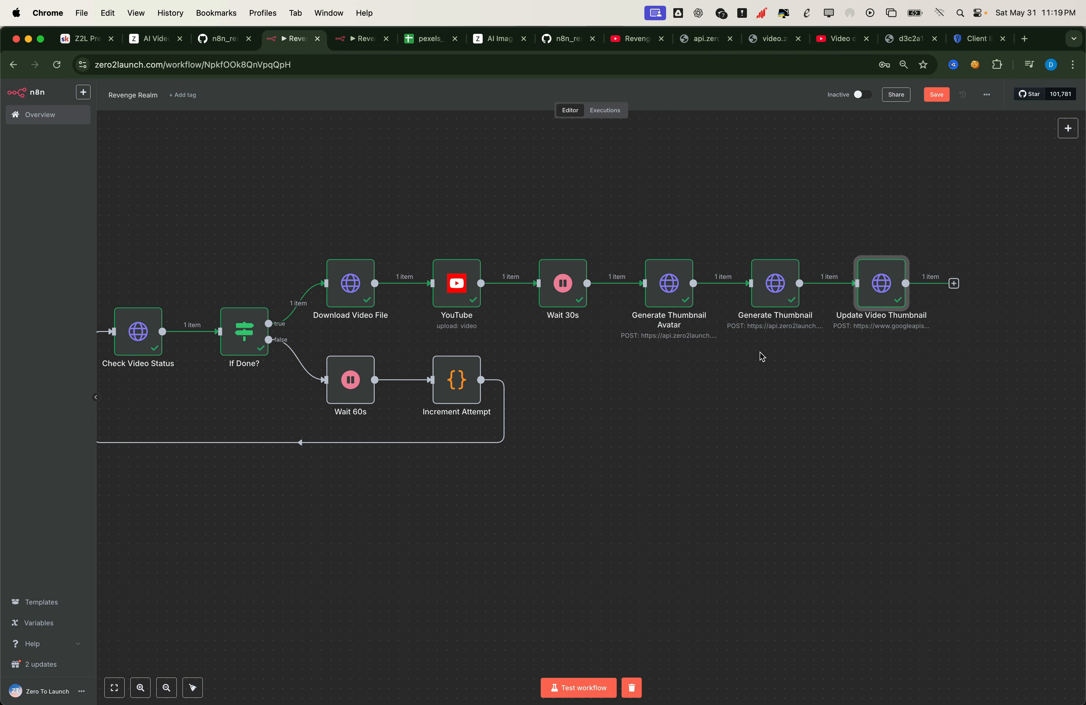
{"action": "left_click_drag", "start_coordinate": [947, 373], "coordinate": [531, 194]}
{"action": "left_click_drag", "start_coordinate": [585, 305], "coordinate": [595, 344]}
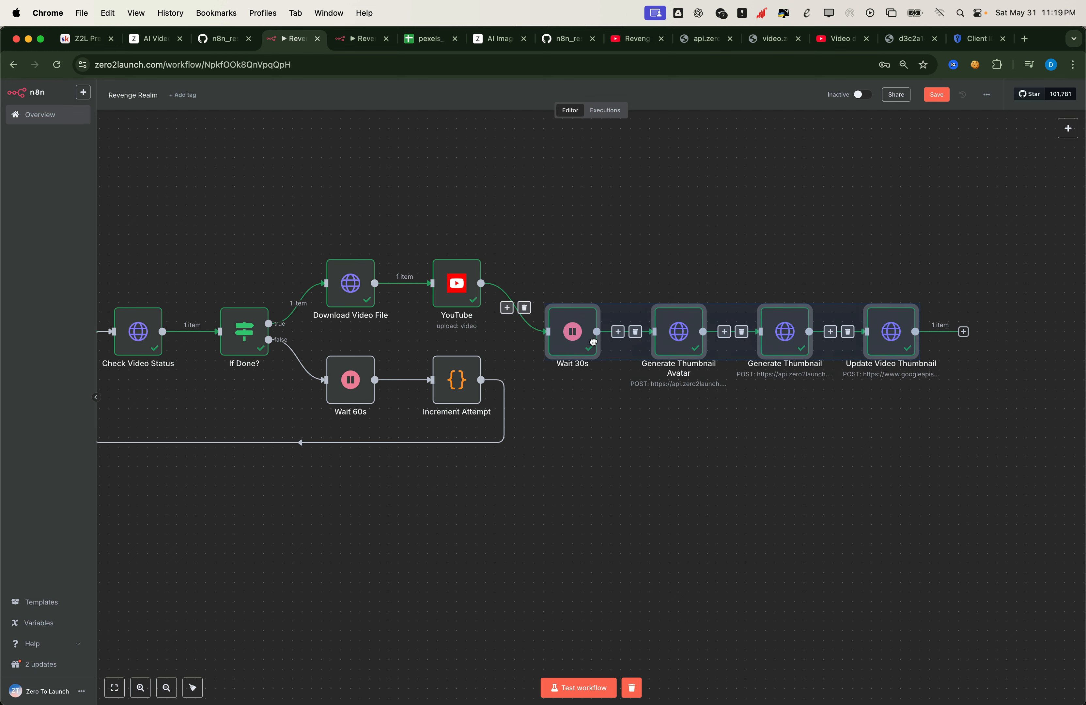
{"action": "scroll", "coordinate": [594, 344], "scroll_direction": "down", "scroll_amount": 5}
{"action": "scroll", "coordinate": [594, 344], "scroll_direction": "left", "scroll_amount": 1}
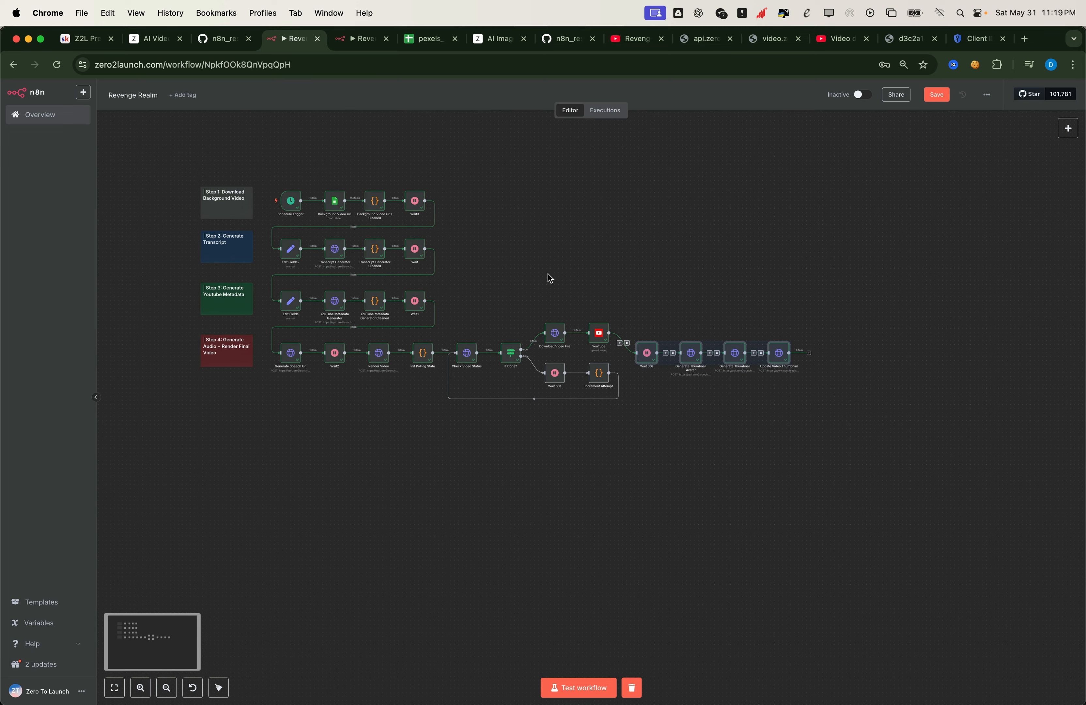
Paste the "Step 5: Upload Video To Youtube" note beside Download Video File and spread the two If Done? branches further apart vertically
{"action": "key", "text": "super+v"}
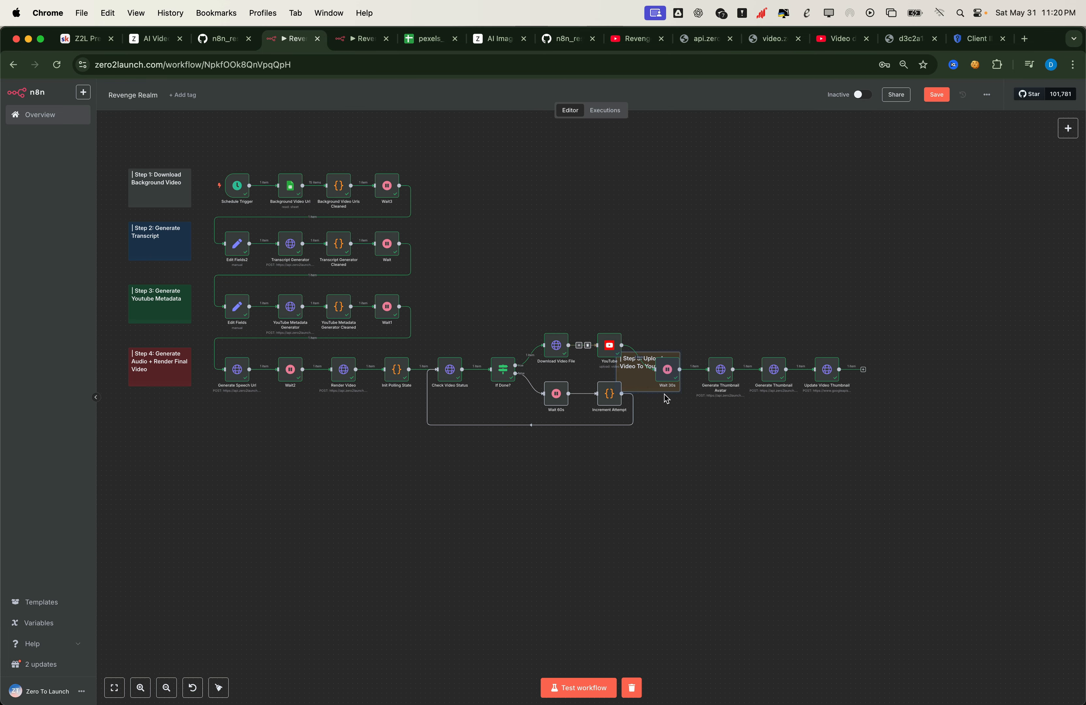
{"action": "left_click_drag", "start_coordinate": [639, 377], "coordinate": [612, 322]}
{"action": "left_click_drag", "start_coordinate": [543, 378], "coordinate": [625, 406]}
{"action": "left_click_drag", "start_coordinate": [618, 398], "coordinate": [622, 421]}
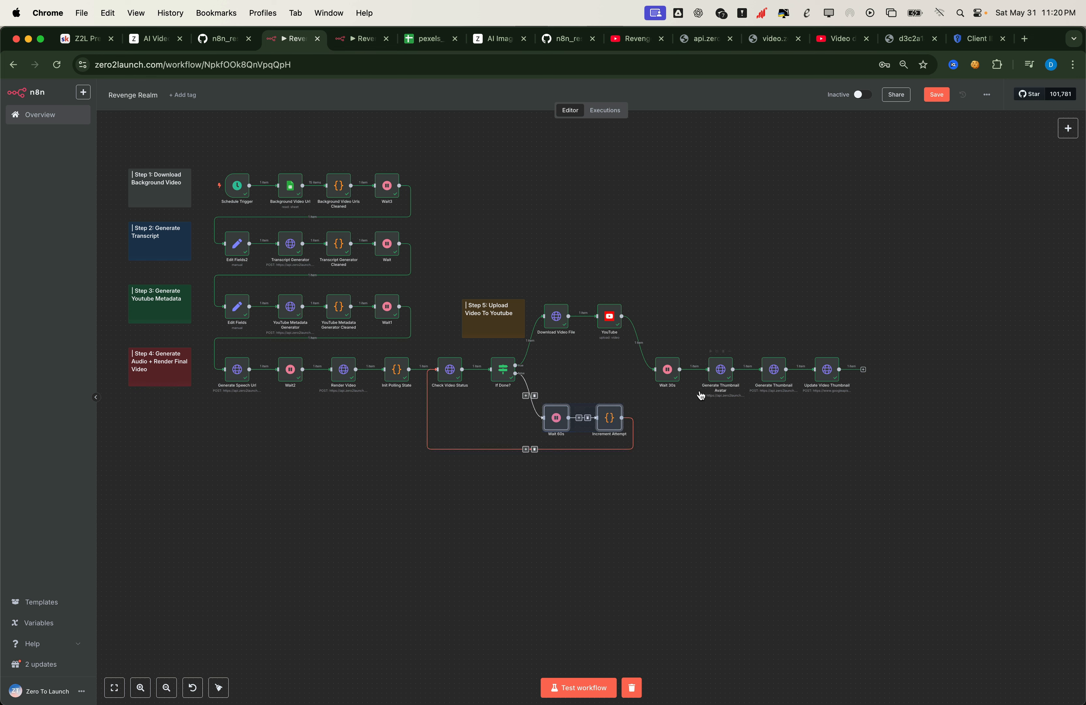
Paste the "Step 6: Update Video Thumbnail" note and place it above the Wait 30s and Generate Thumbnail Avatar nodes
{"action": "key", "text": "super+v"}
{"action": "left_click_drag", "start_coordinate": [625, 376], "coordinate": [673, 333]}
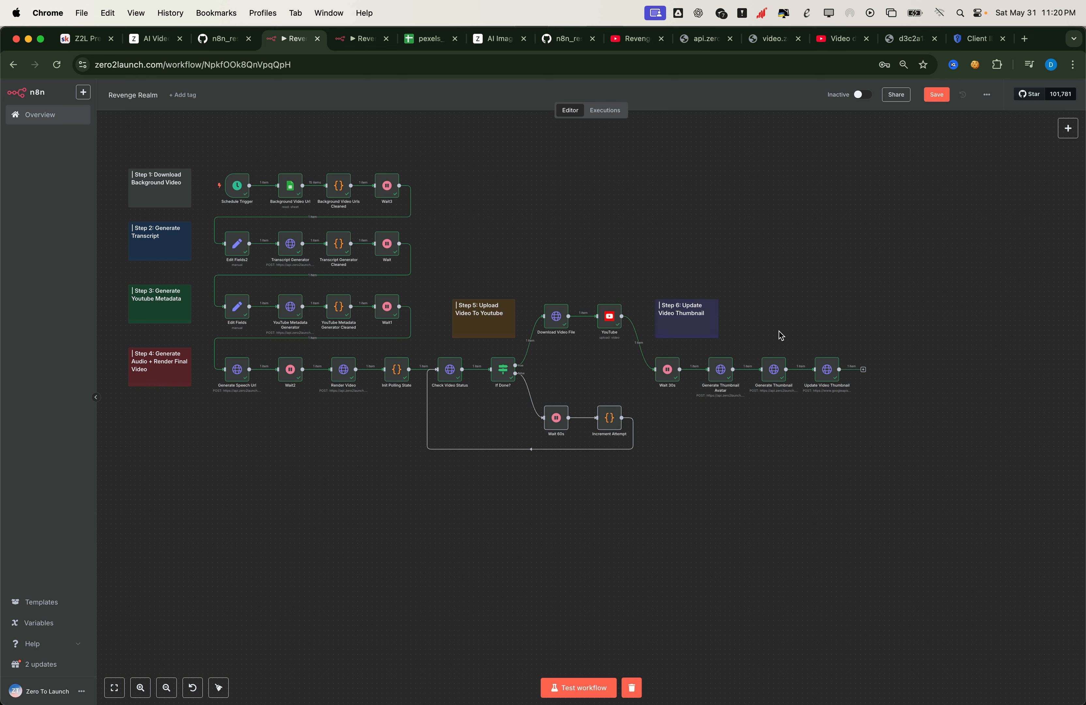
{"action": "scroll", "coordinate": [679, 407], "scroll_direction": "left", "scroll_amount": 3}
{"action": "scroll", "coordinate": [679, 407], "scroll_direction": "up", "scroll_amount": 2}
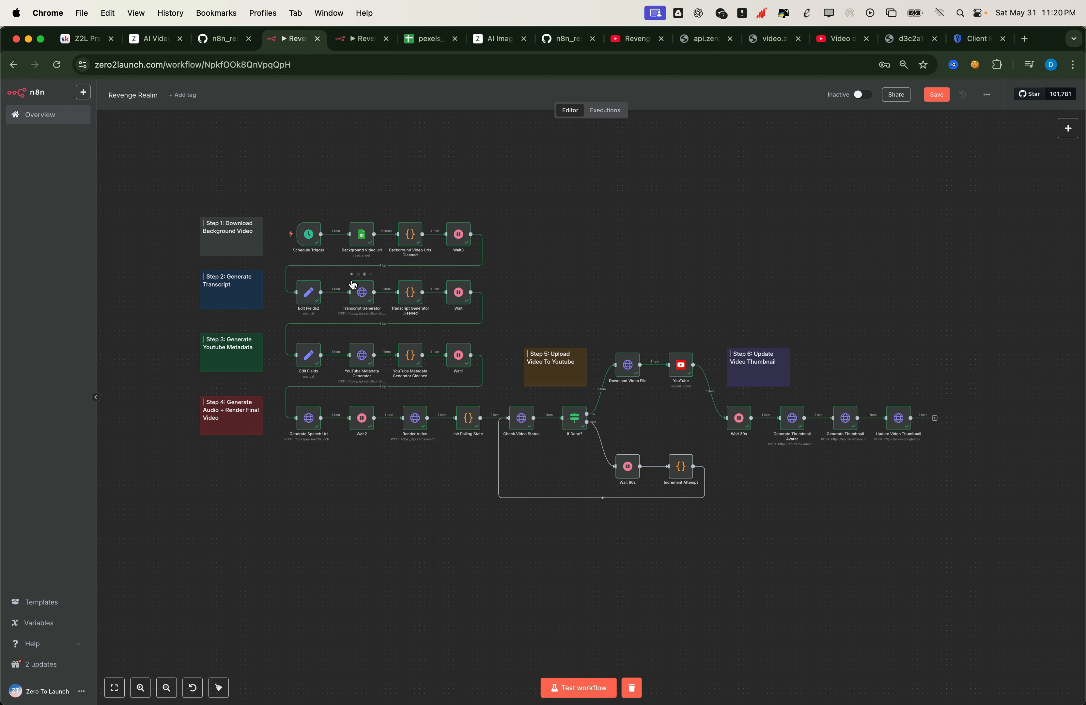
Change the user_prompt in Edit Fields2 to request a 500-word story and run the whole workflow from the Schedule Trigger
{"action": "double_click", "coordinate": [308, 292]}
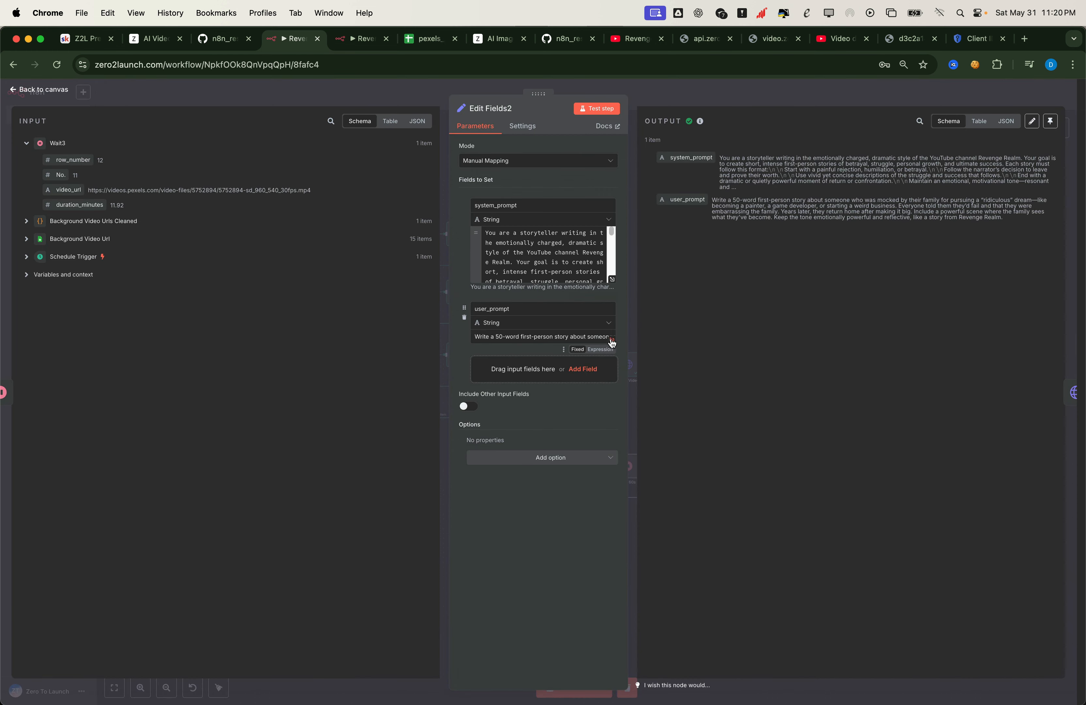
{"action": "left_click", "coordinate": [612, 343]}
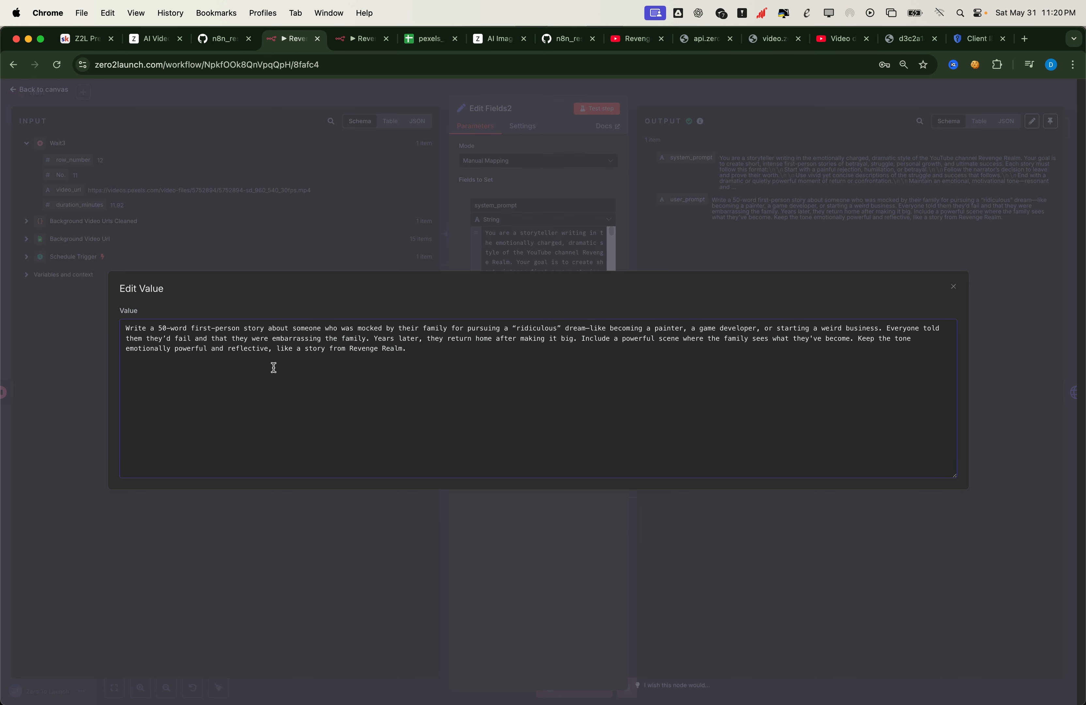
{"action": "key", "text": "BackSpace"}
{"action": "key", "text": "BackSpace"}
{"action": "type", "text": "500"}
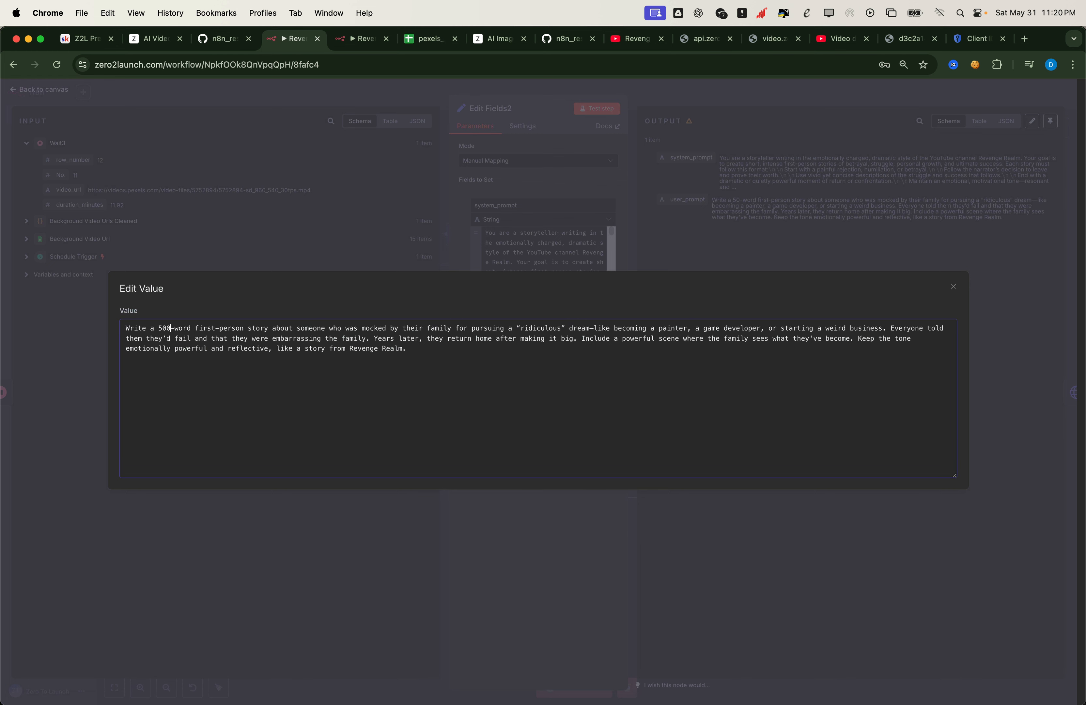
{"action": "left_click", "coordinate": [322, 203]}
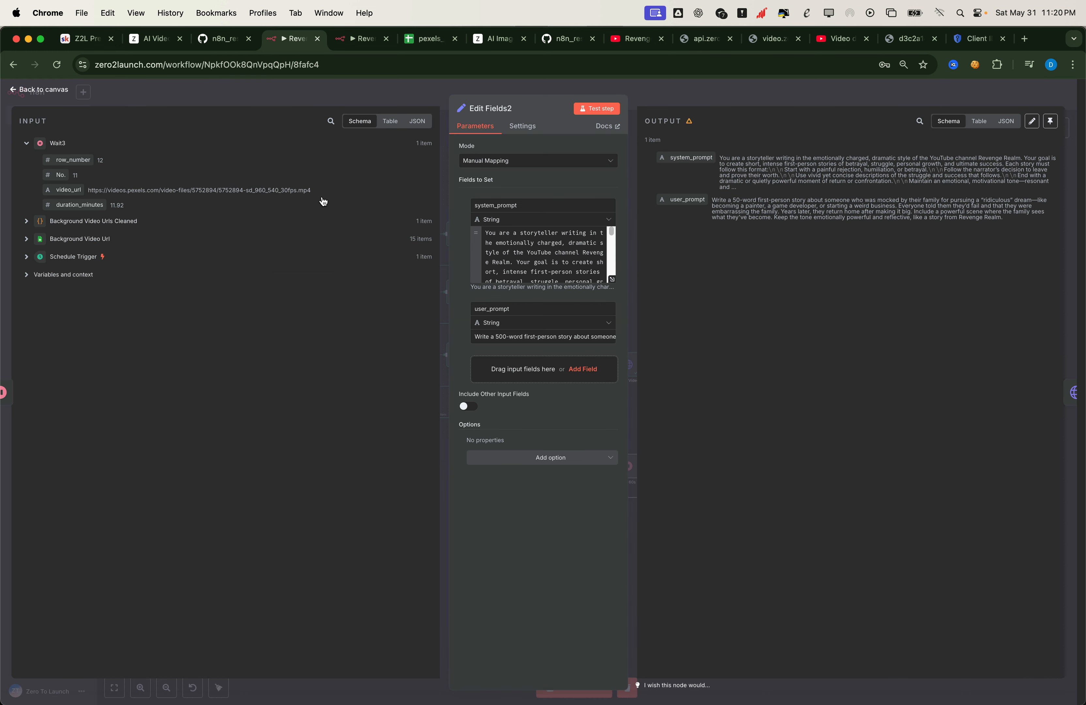
{"action": "left_click", "coordinate": [185, 96]}
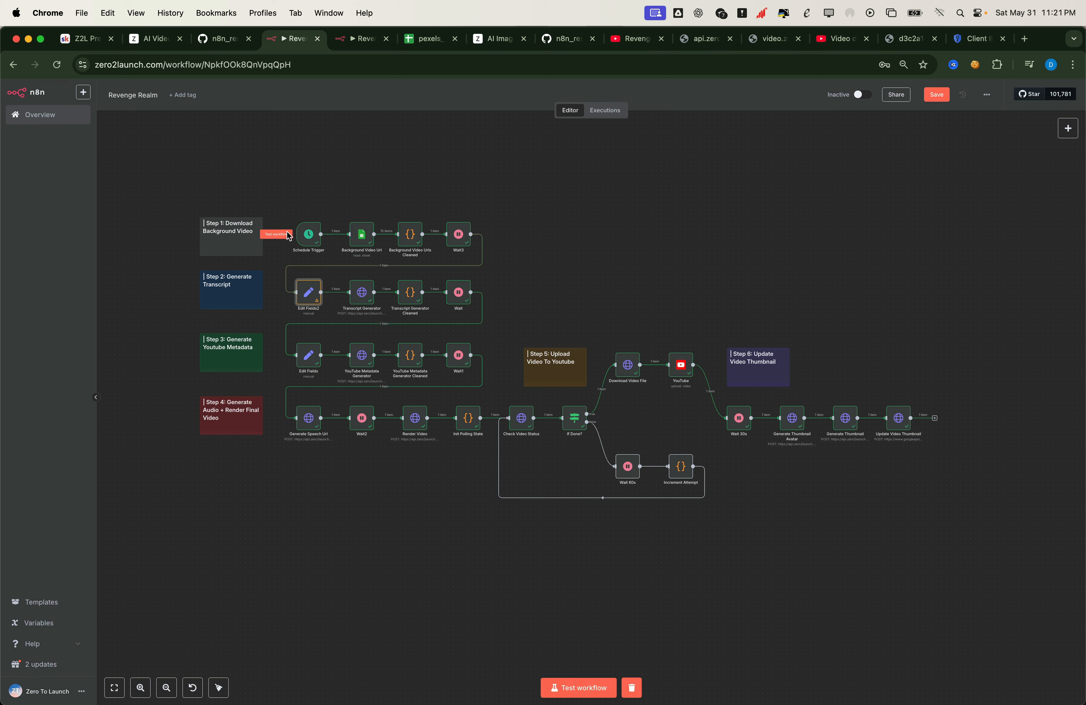
{"action": "left_click", "coordinate": [280, 236]}
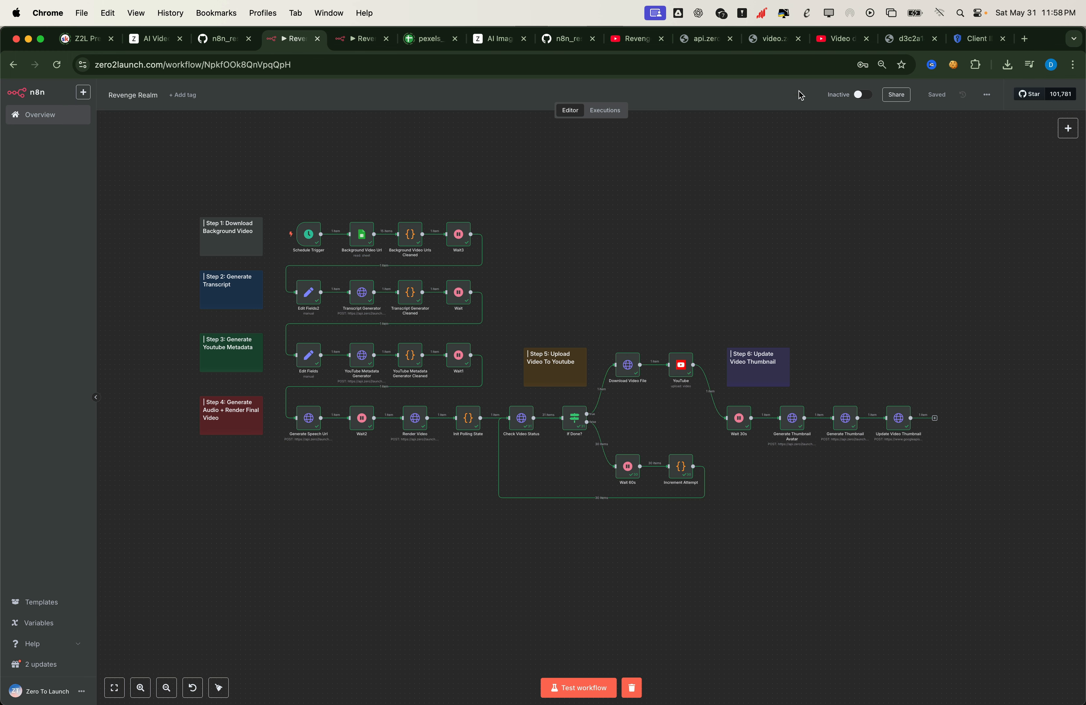
In YouTube Studio, open the newest video, "From Mockery to Masterpiece: My Unstoppable Comeback", and review its playback on its YouTube page
{"action": "left_click", "coordinate": [828, 40]}
{"action": "left_click", "coordinate": [62, 173]}
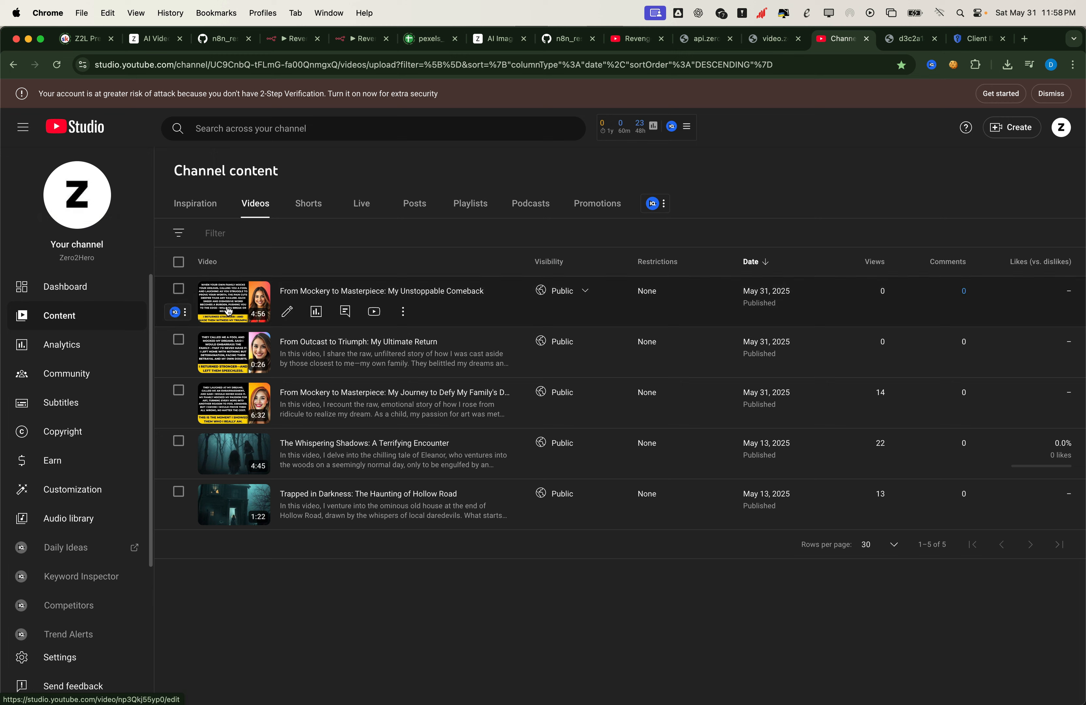
{"action": "left_click", "coordinate": [301, 293]}
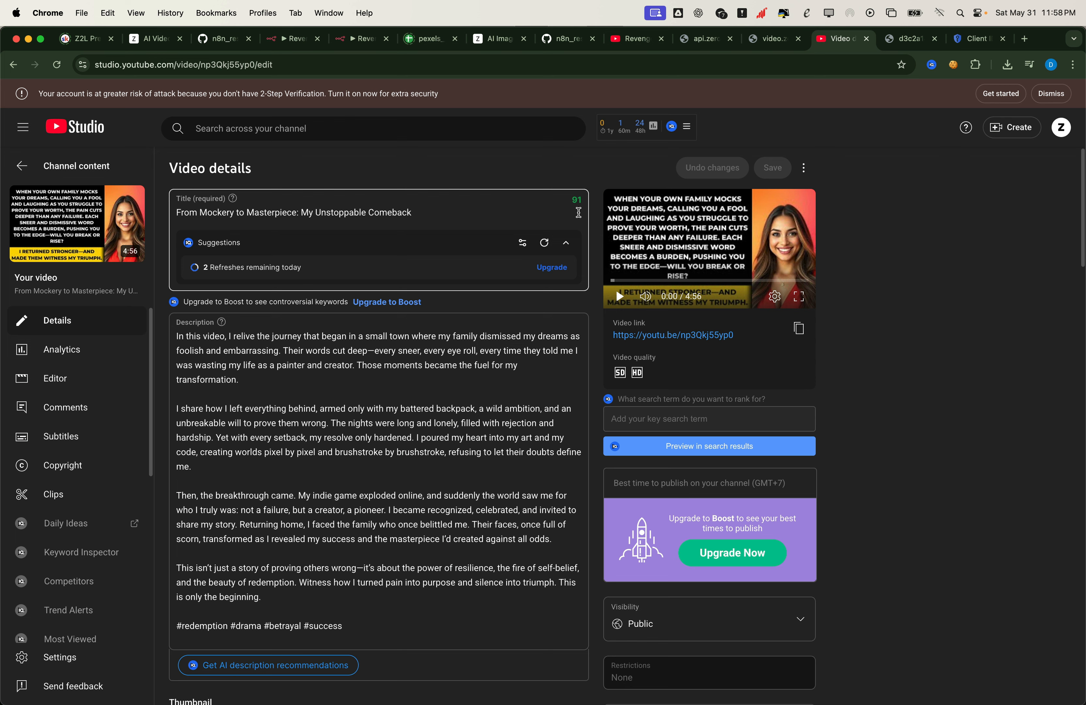
{"action": "left_click", "coordinate": [642, 336]}
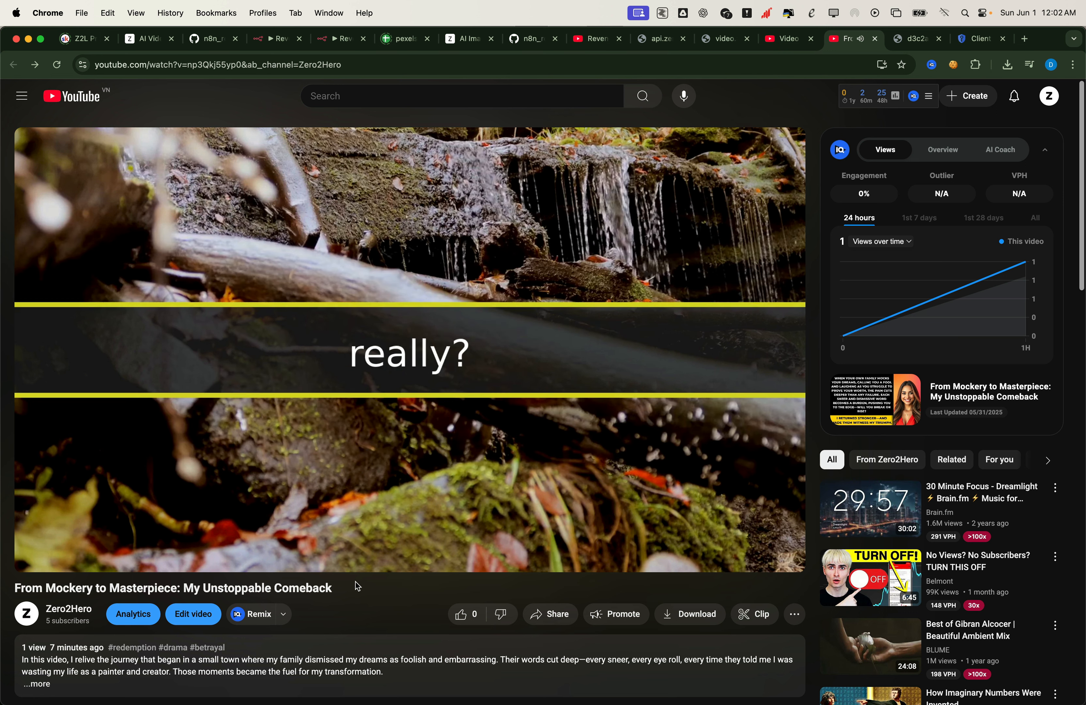
{"action": "left_click", "coordinate": [369, 419]}
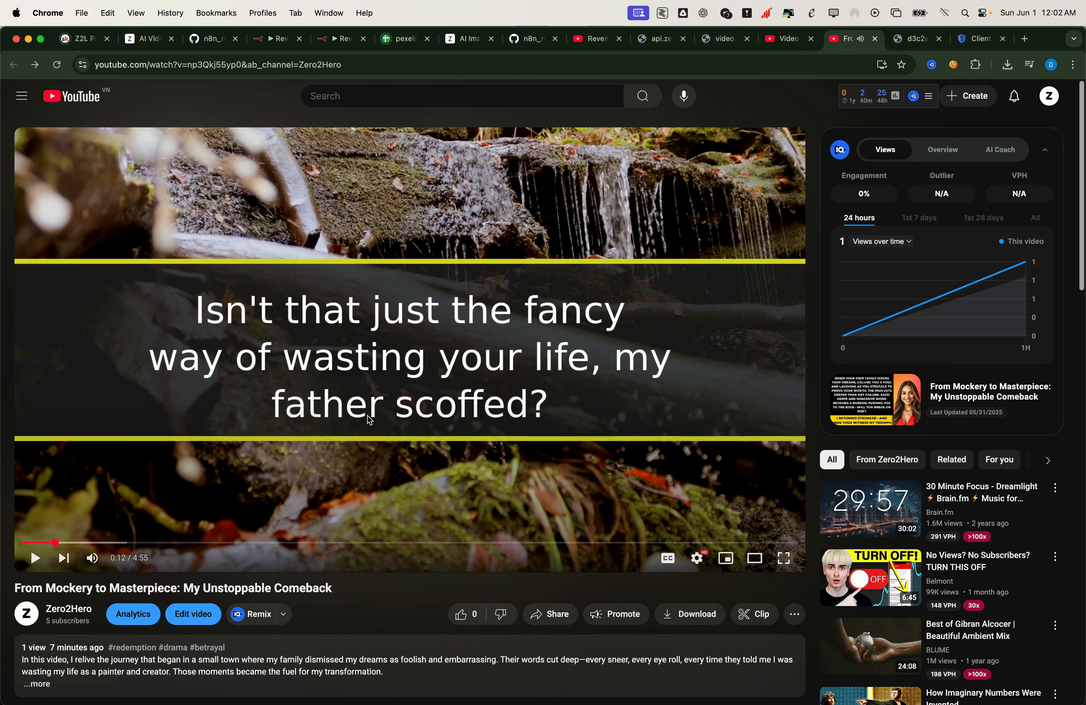